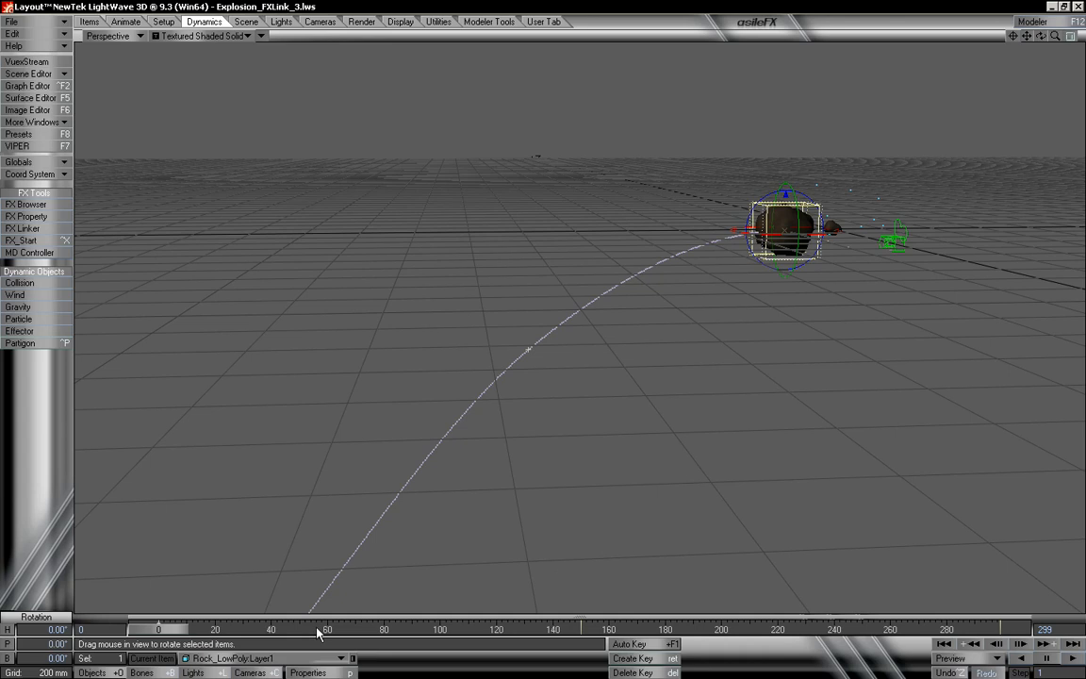
Select Rock_LowPoly:Layer1 and delete its rotation key at frame 299
click(274, 658)
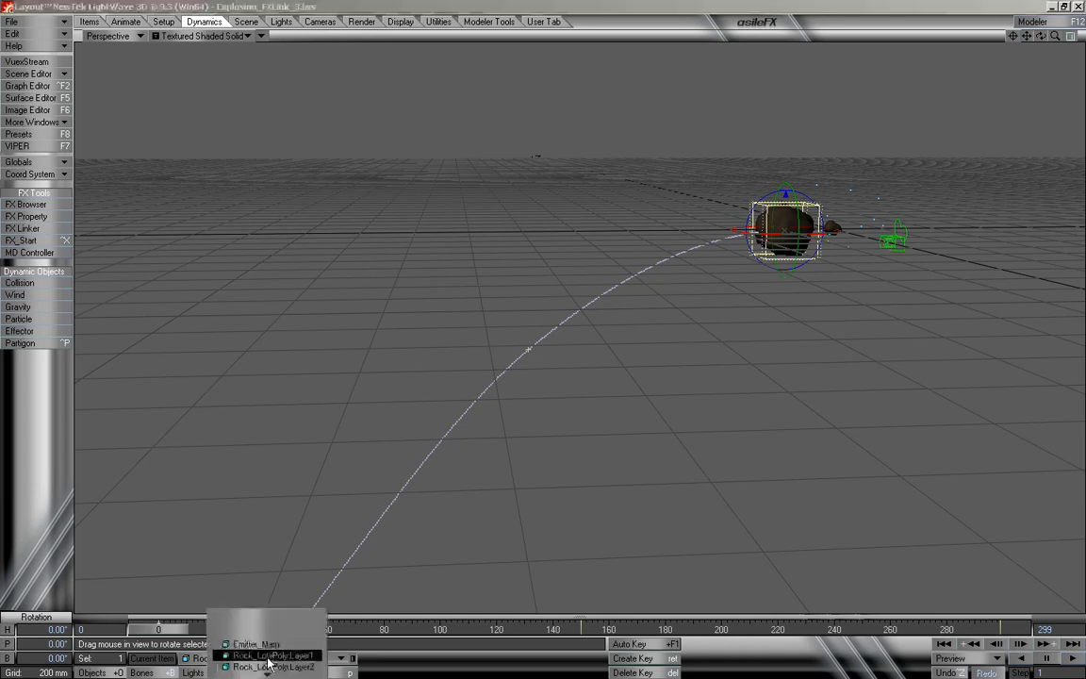
click(282, 633)
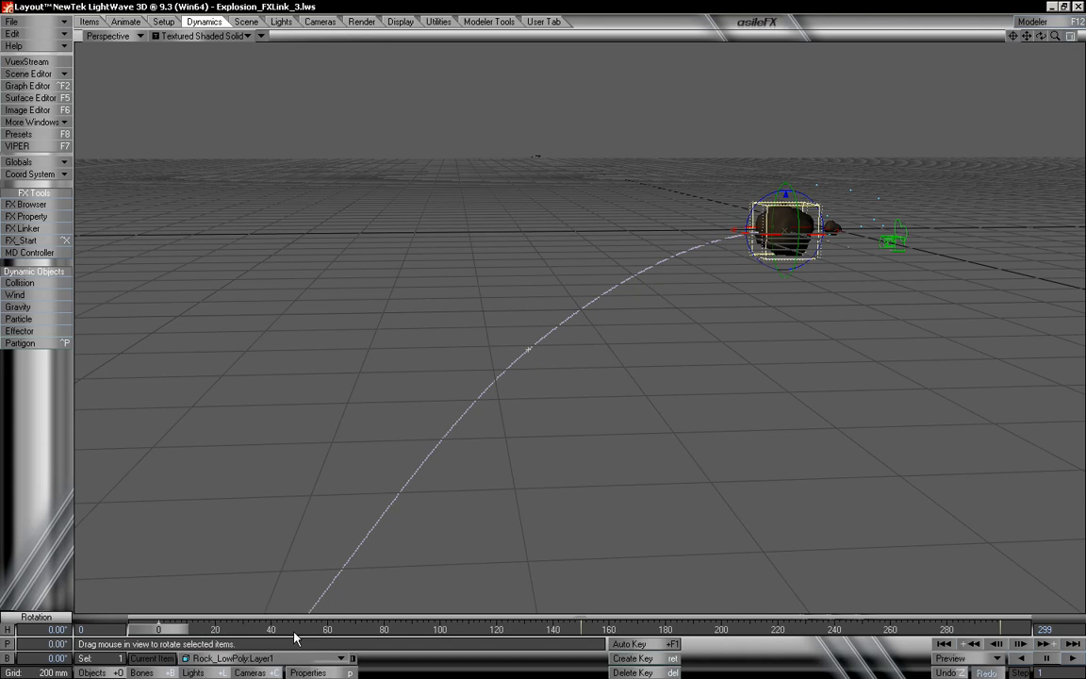
click(1020, 644)
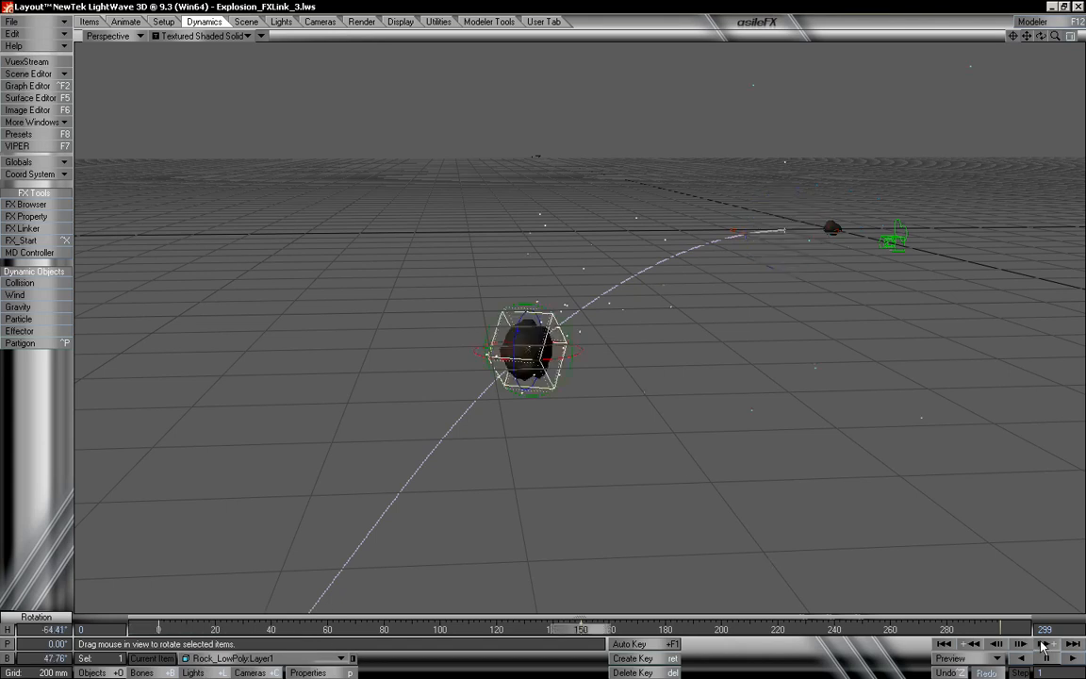
click(658, 672)
click(673, 332)
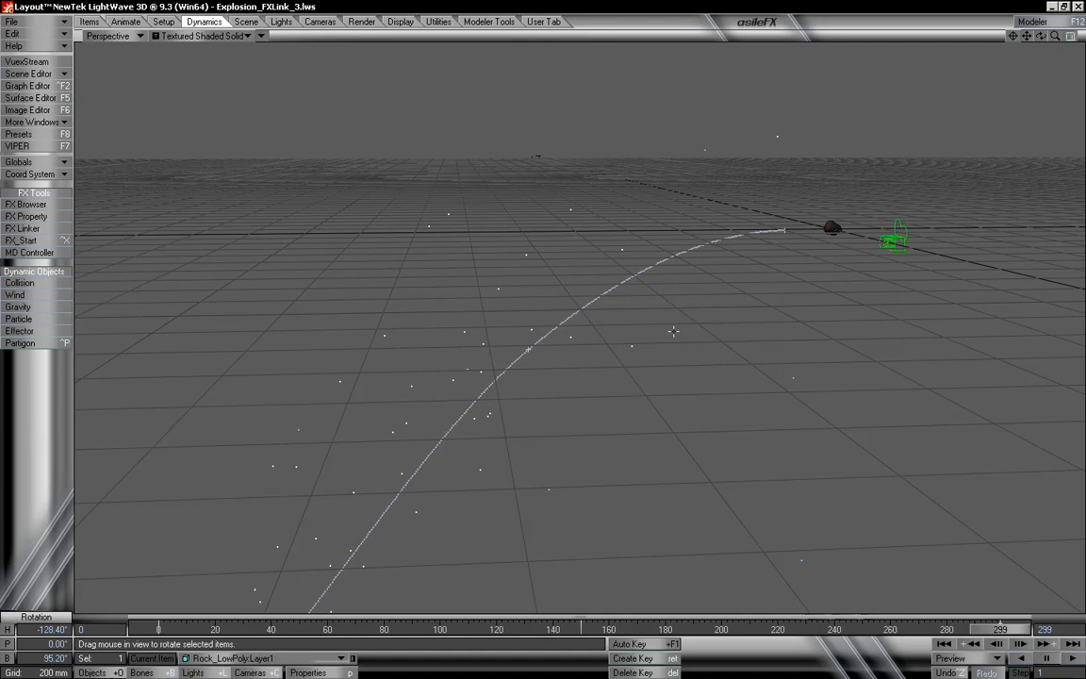
Delete the motion key of Rock_LowPoly:Layer1 at frame 150
click(973, 645)
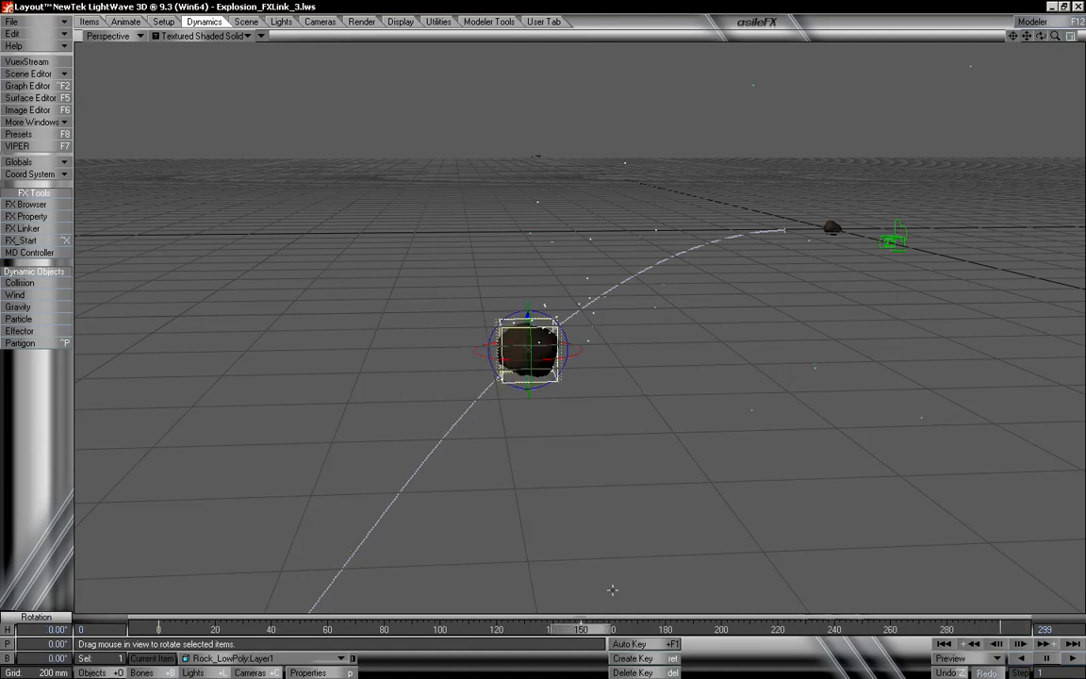
click(665, 672)
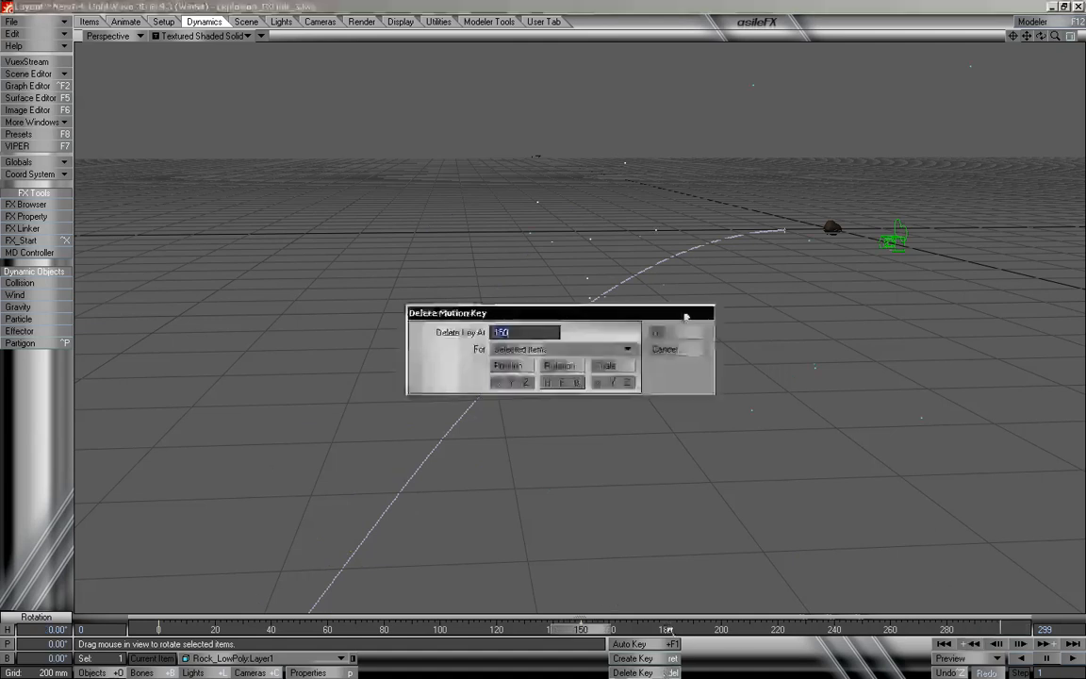
click(658, 329)
key(Delete)
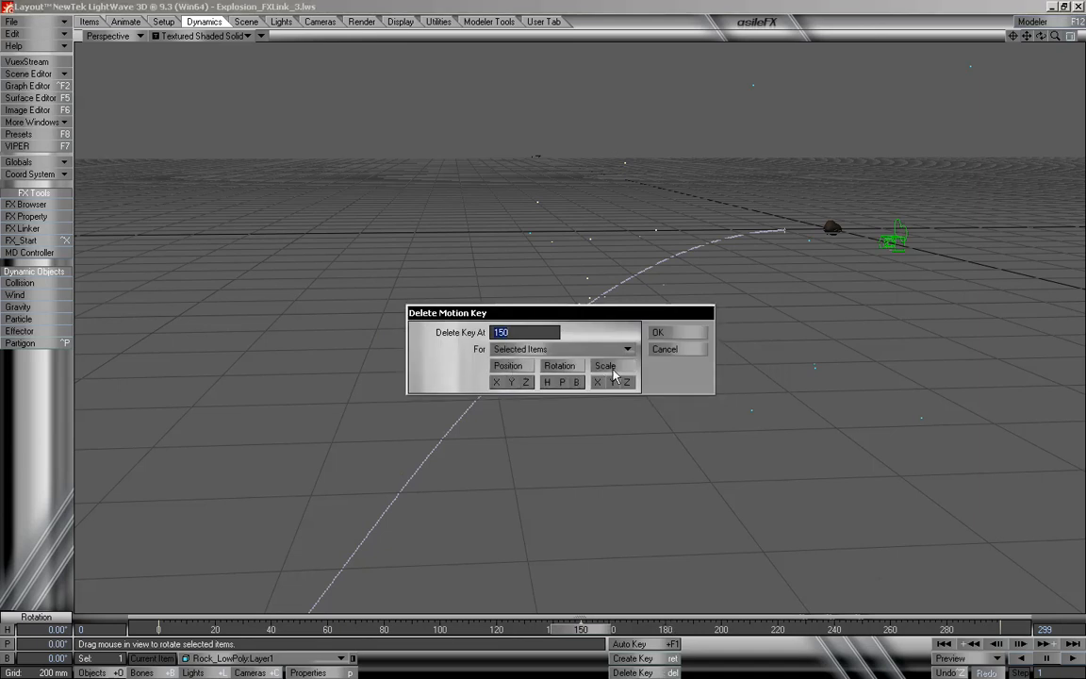
click(665, 349)
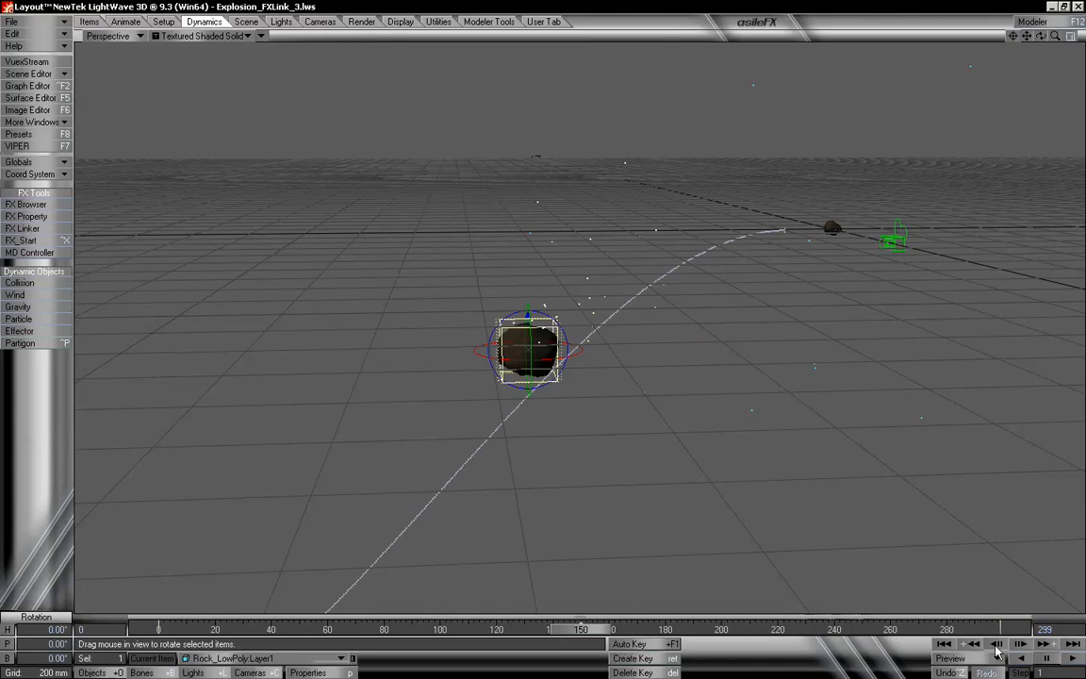
Delete the rock's remaining motion key at frame 299 and return to frame 0
click(1048, 646)
click(667, 672)
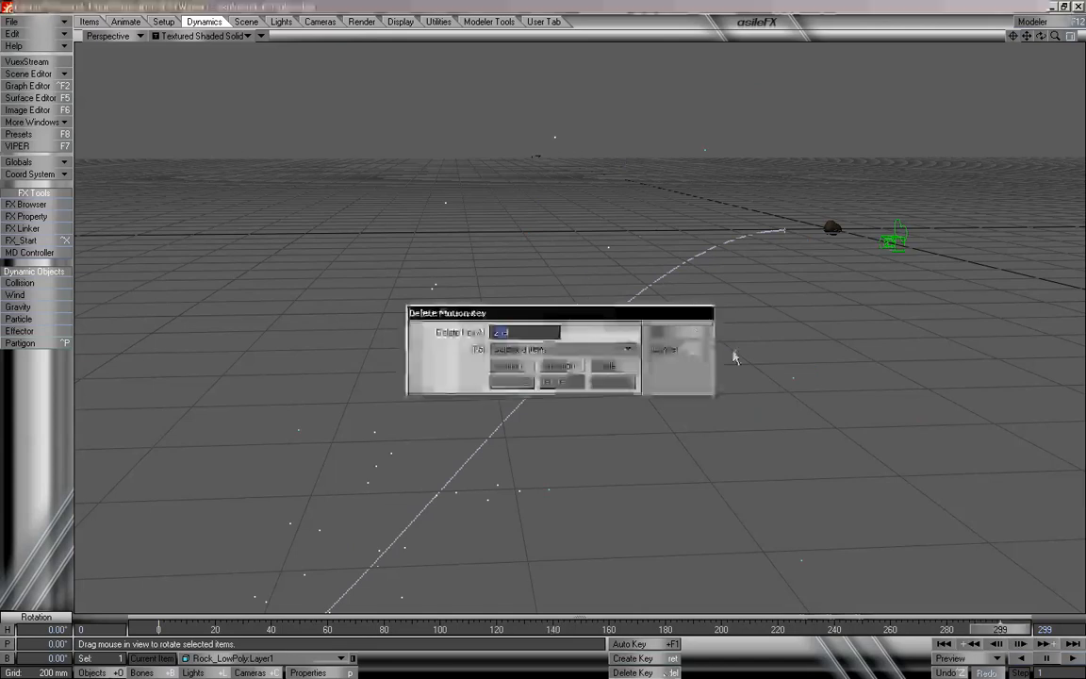
click(688, 333)
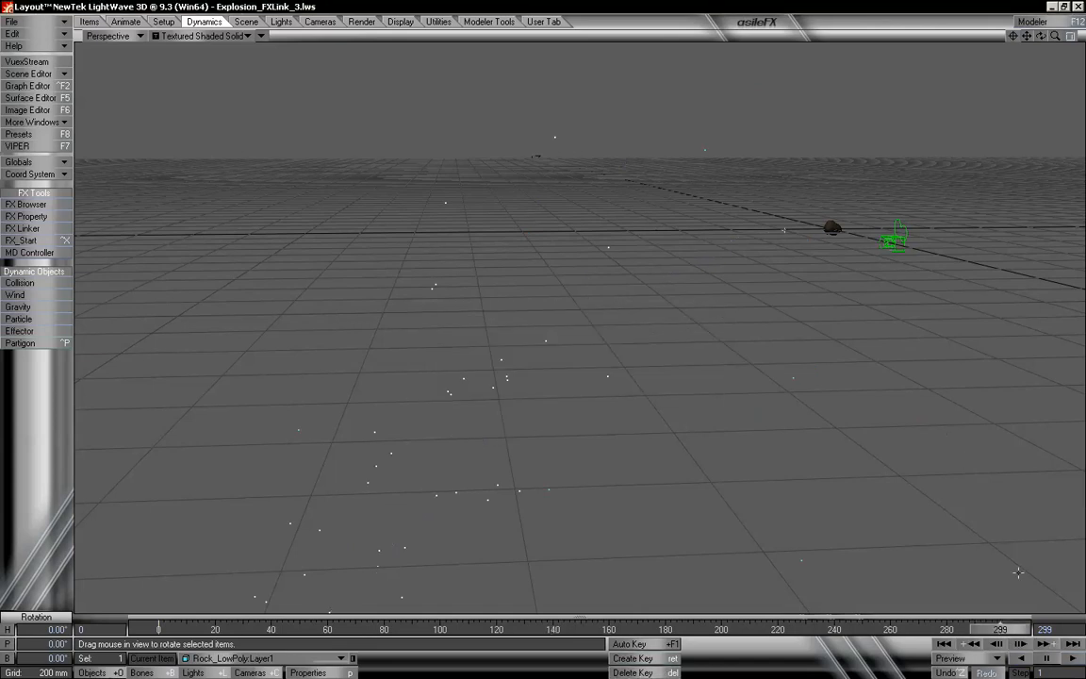
drag(1009, 629, 159, 628)
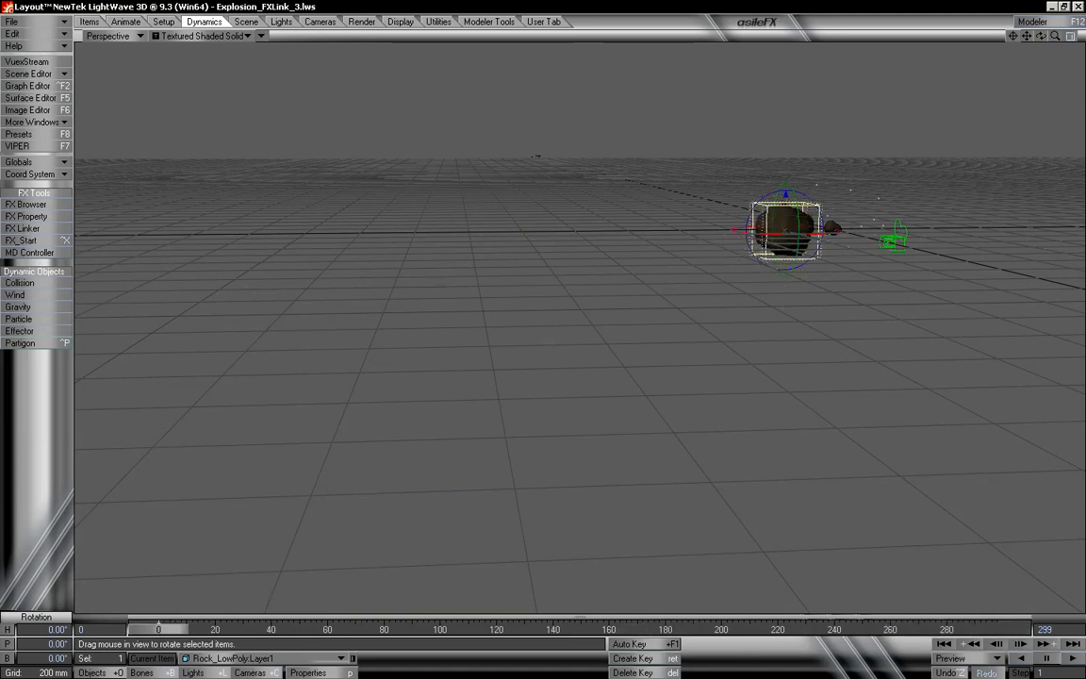
Reset the position of Rock_LowPoly:Layer1 to the world origin at frame 0
click(128, 23)
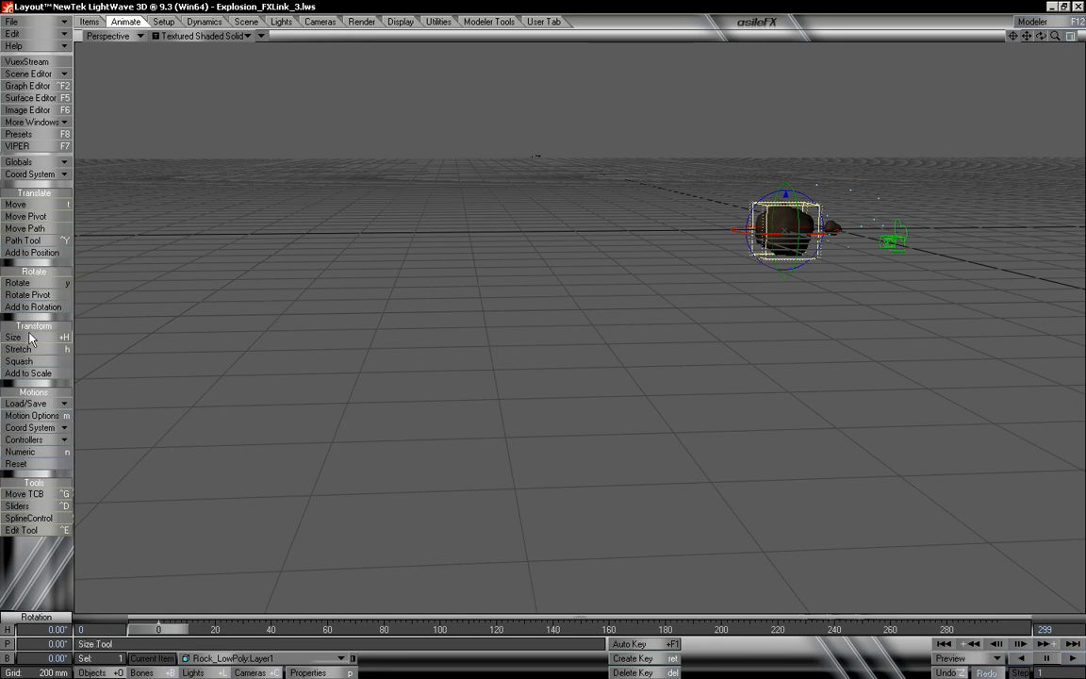
click(45, 206)
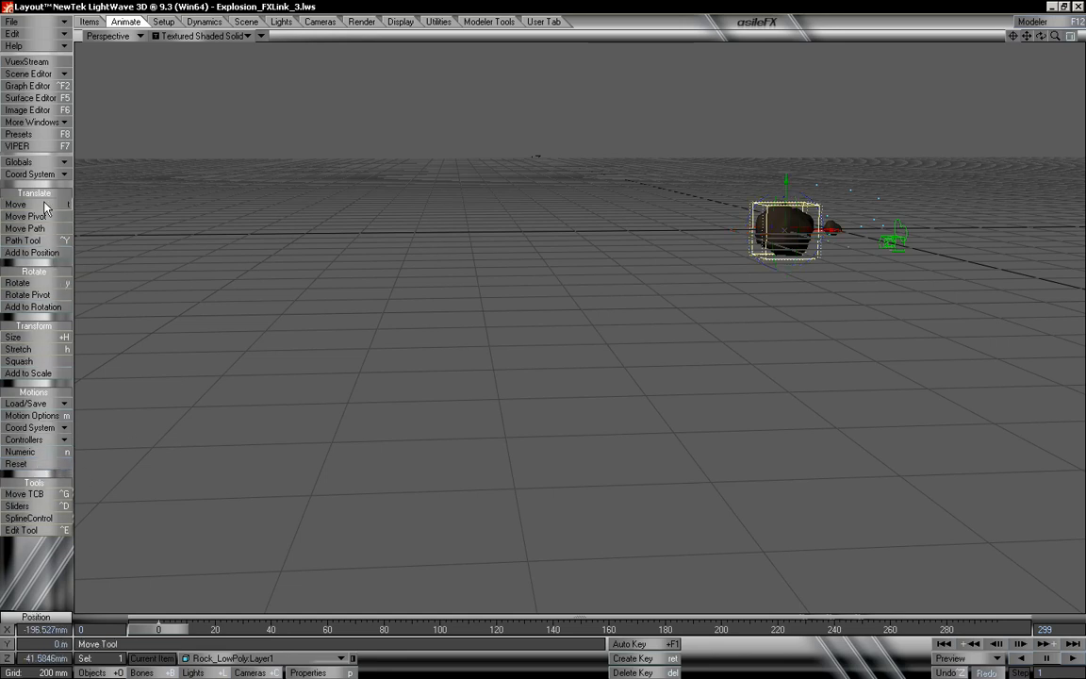
click(16, 464)
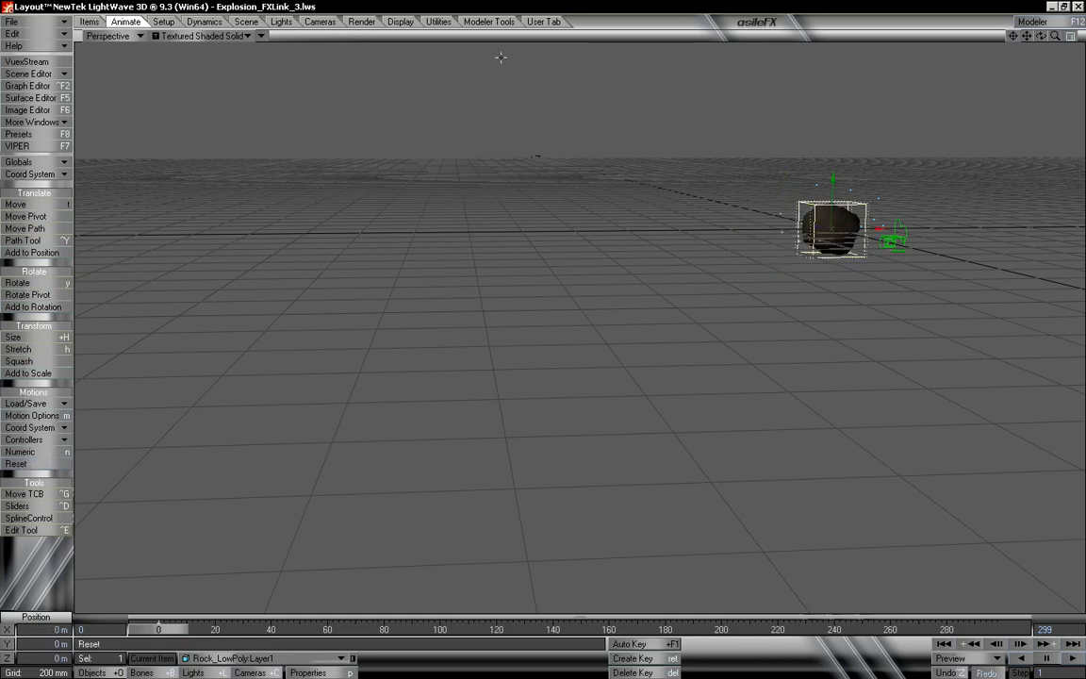
drag(1027, 37, 931, 51)
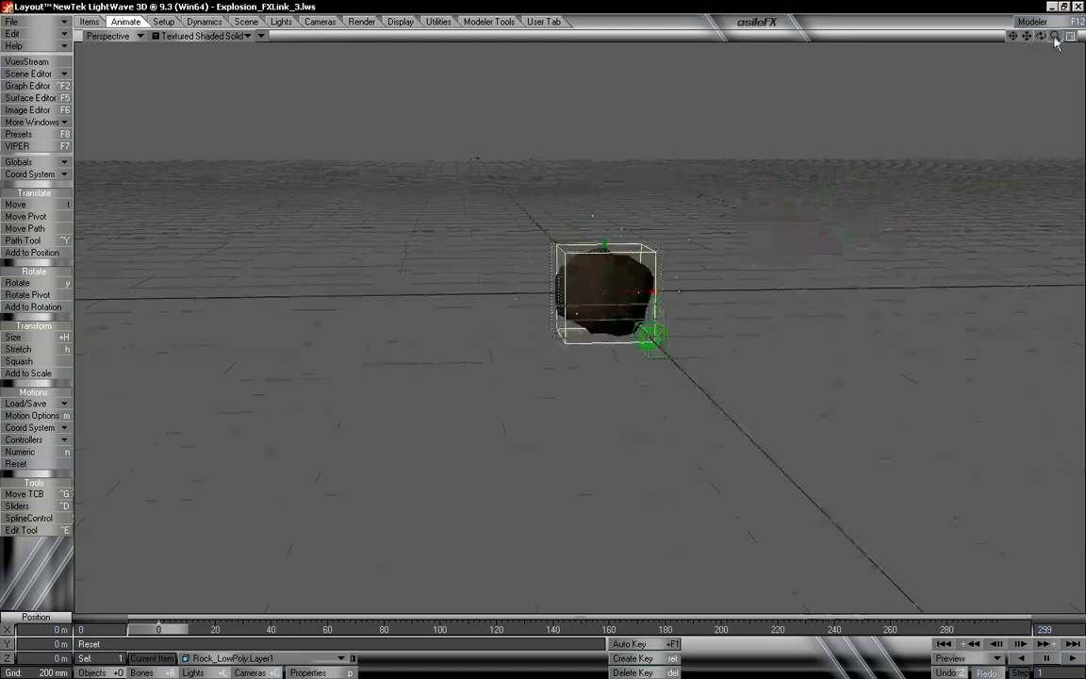
drag(1056, 43, 937, 36)
mouse_move(1028, 38)
mouse_down()
mouse_move(1018, 33)
mouse_move(1027, 40)
mouse_move(1027, 24)
mouse_up()
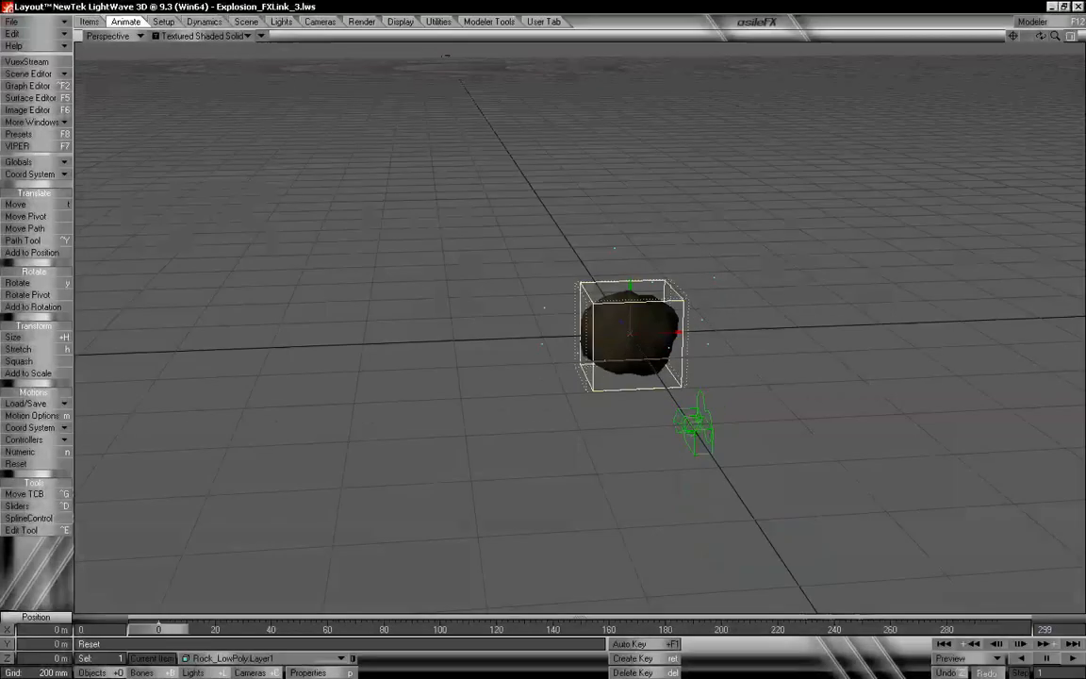
click(201, 23)
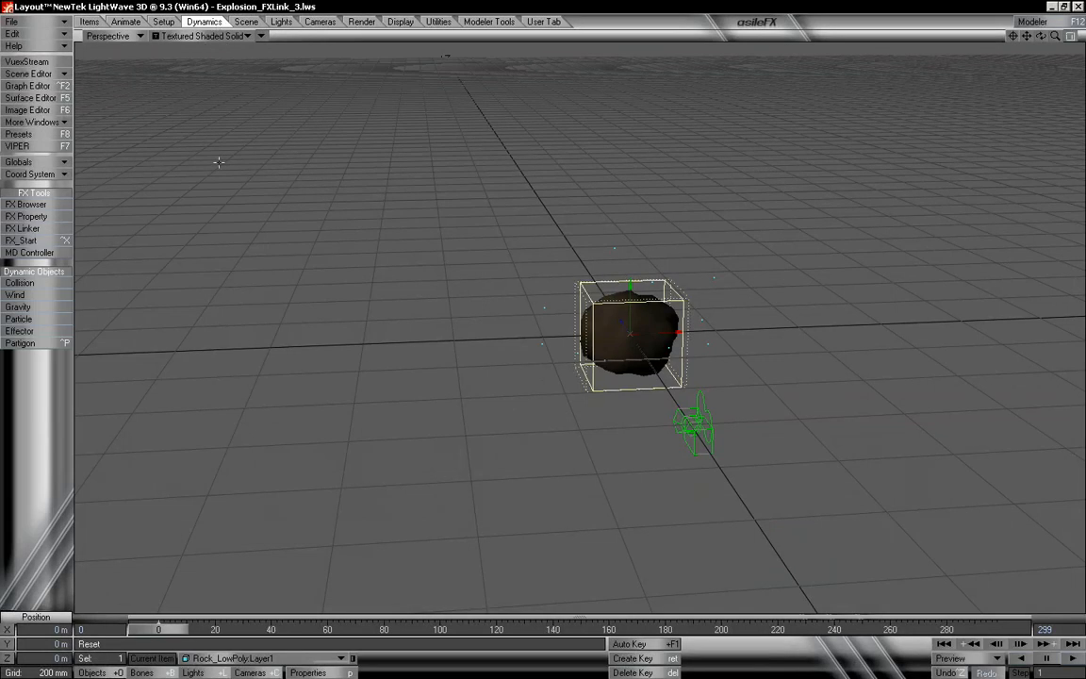
click(48, 229)
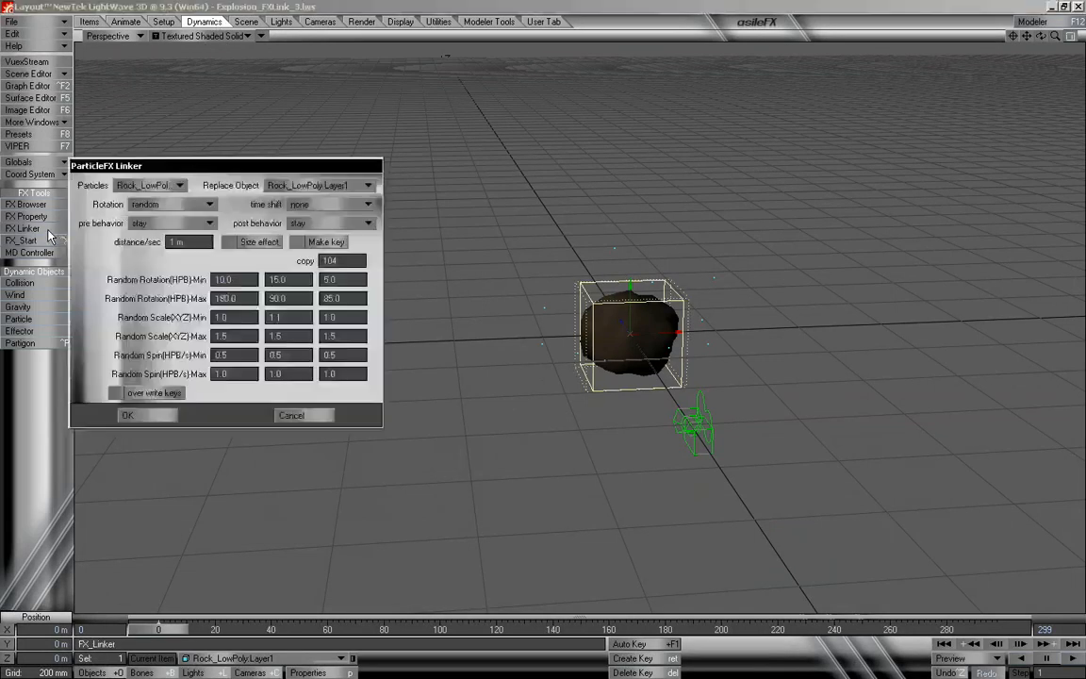
drag(191, 163, 186, 84)
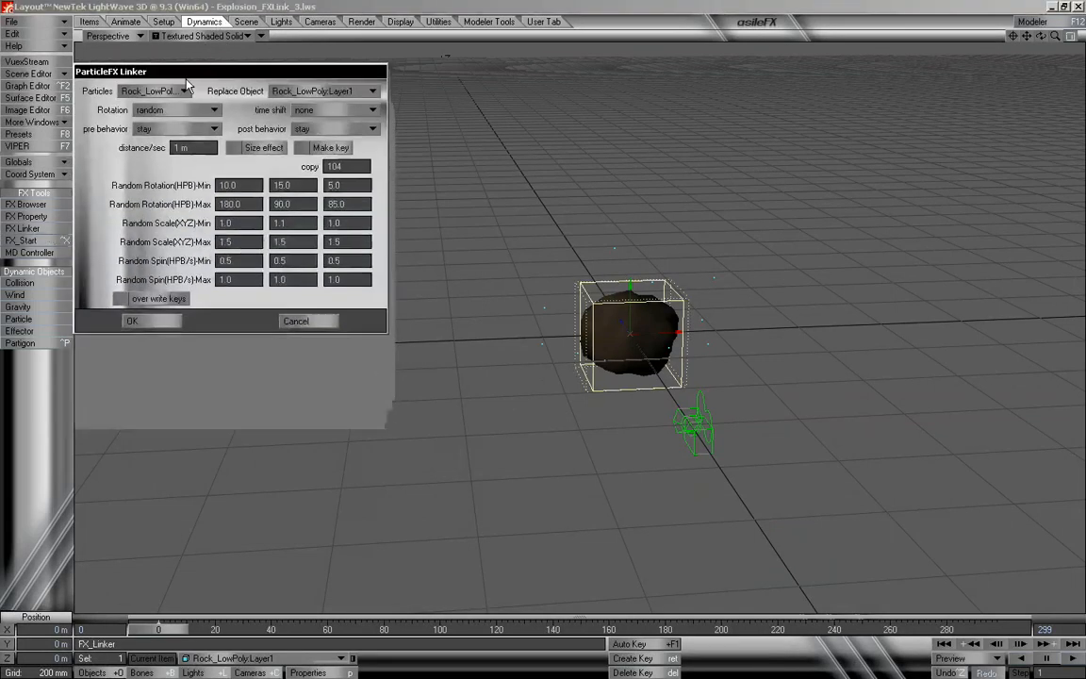
click(170, 92)
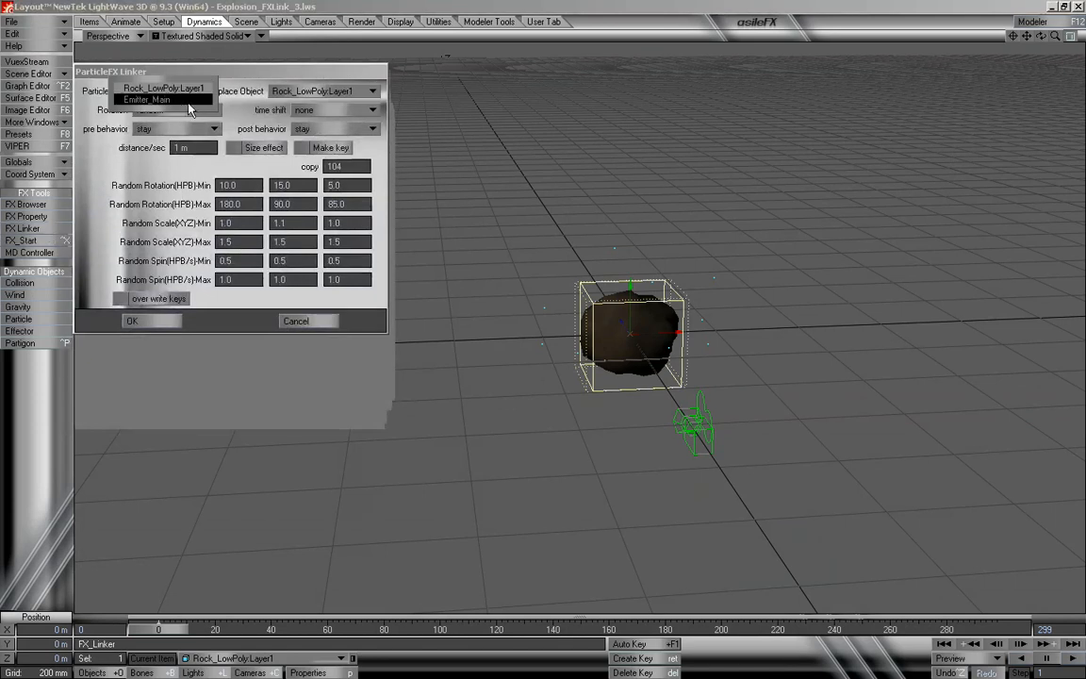
click(146, 99)
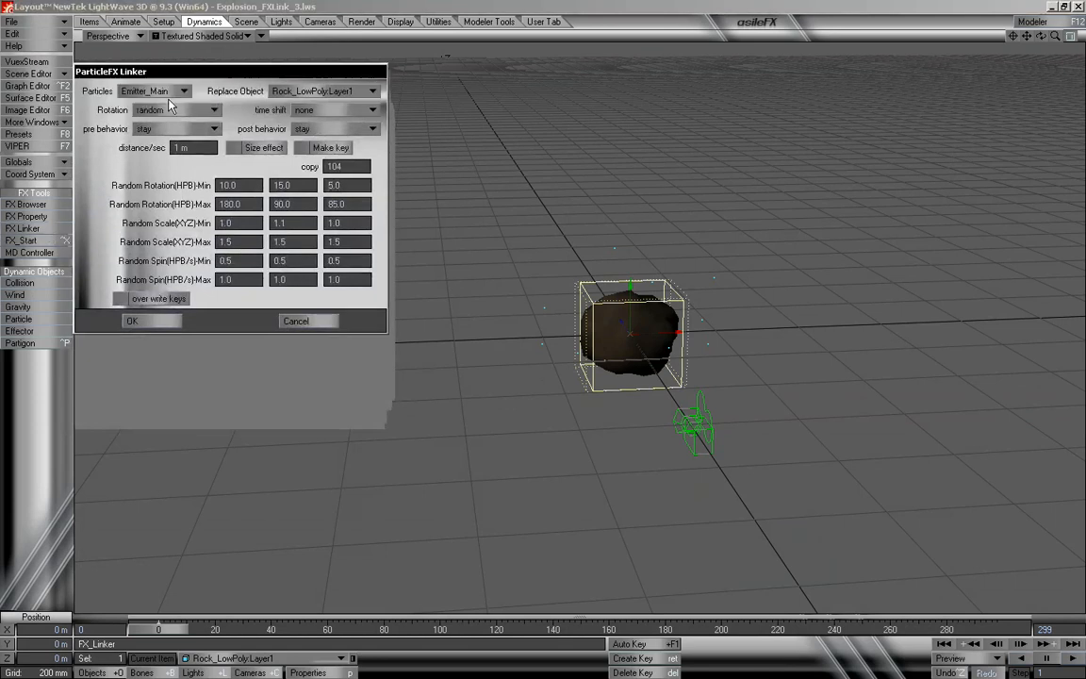
click(345, 91)
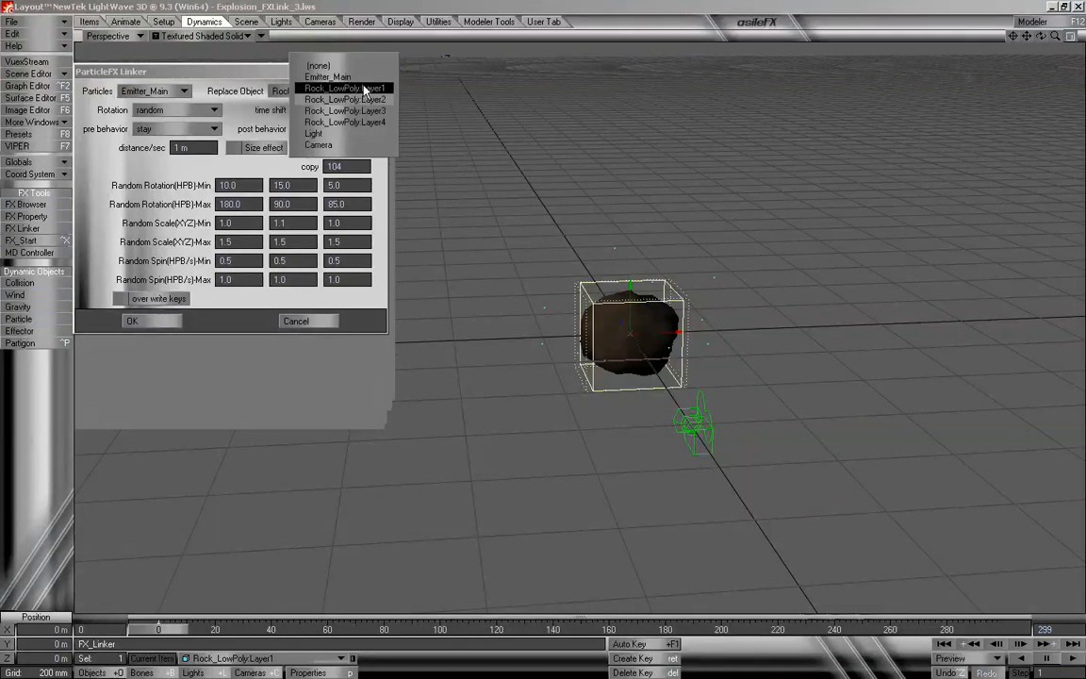
click(359, 88)
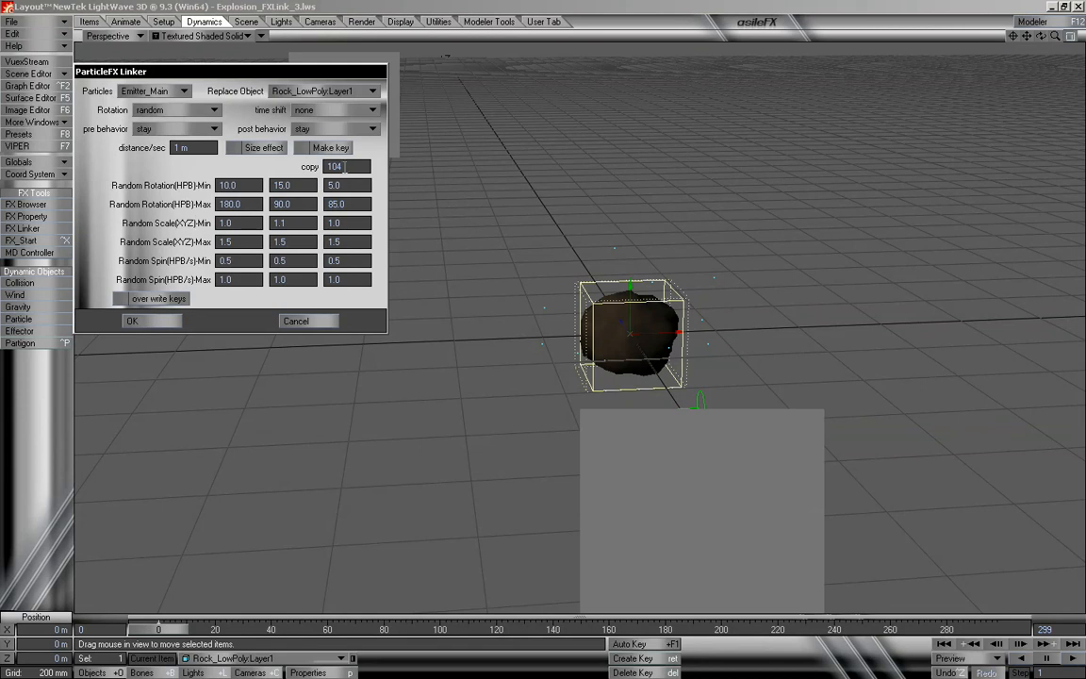
click(309, 321)
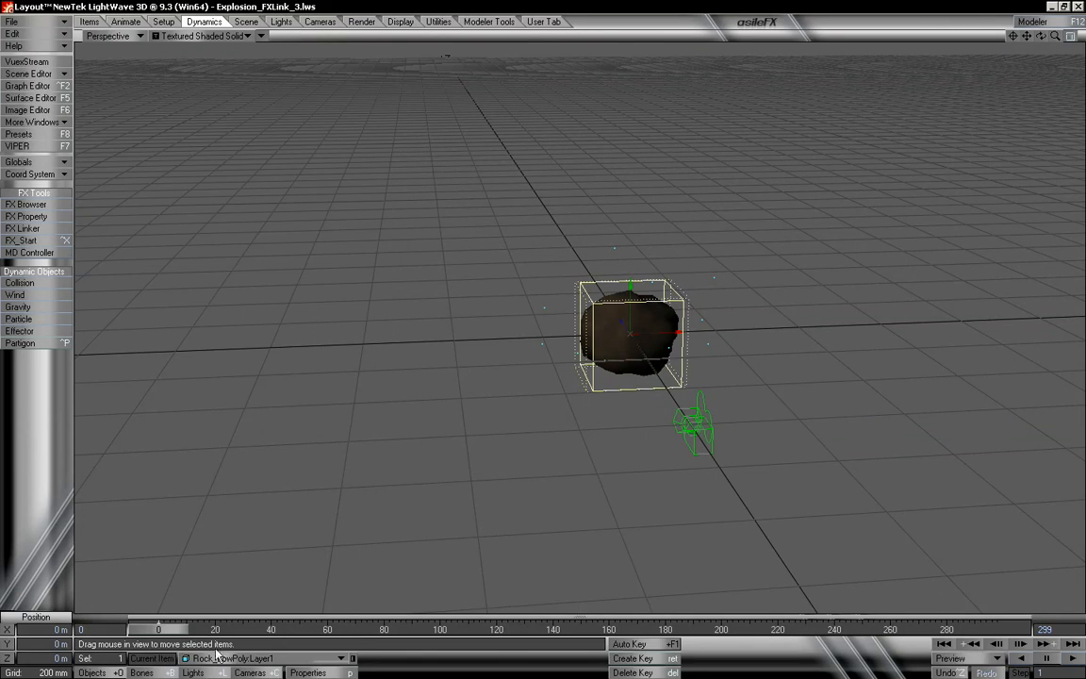
Select Emitter_Main and open the settings of its FX Emitter dynamic
click(268, 664)
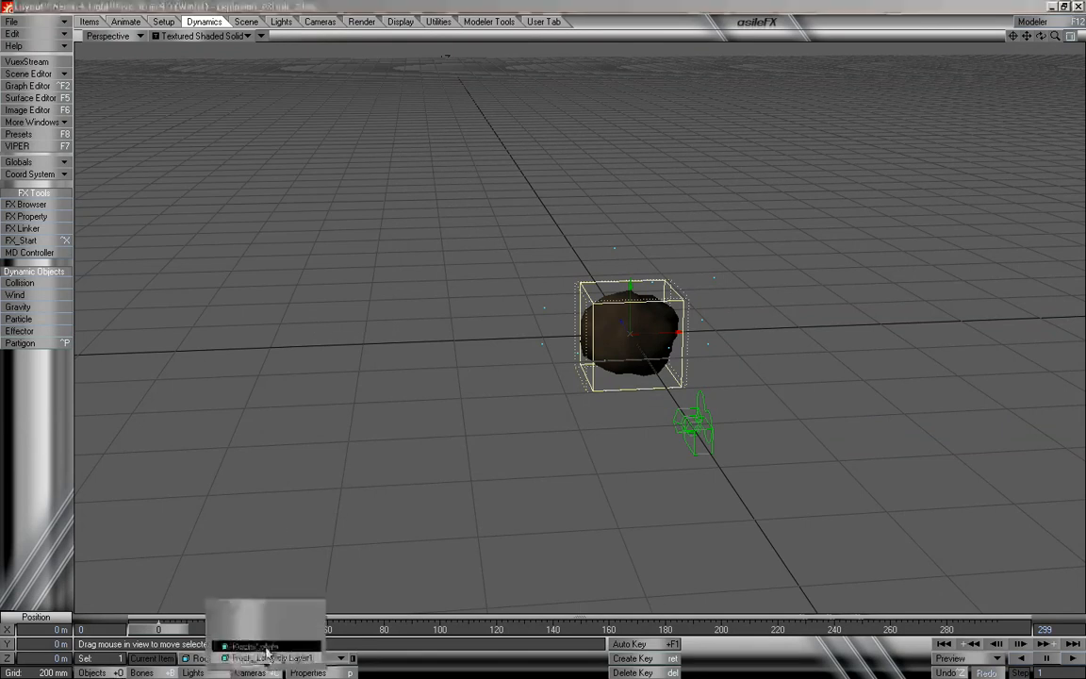
click(243, 591)
click(311, 672)
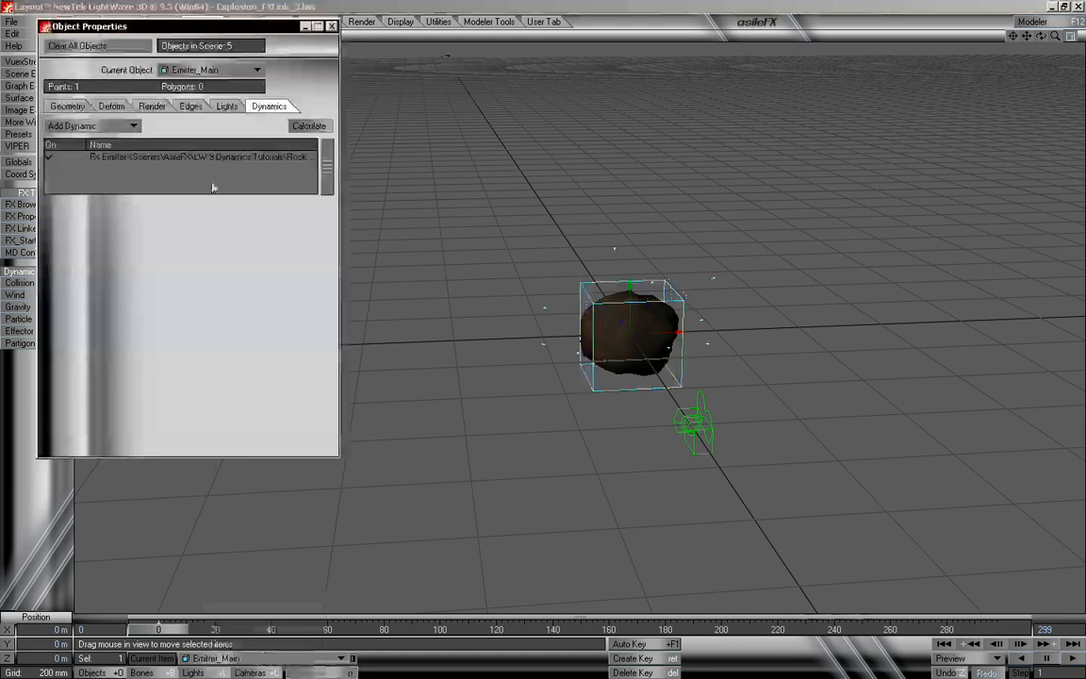
double_click(194, 157)
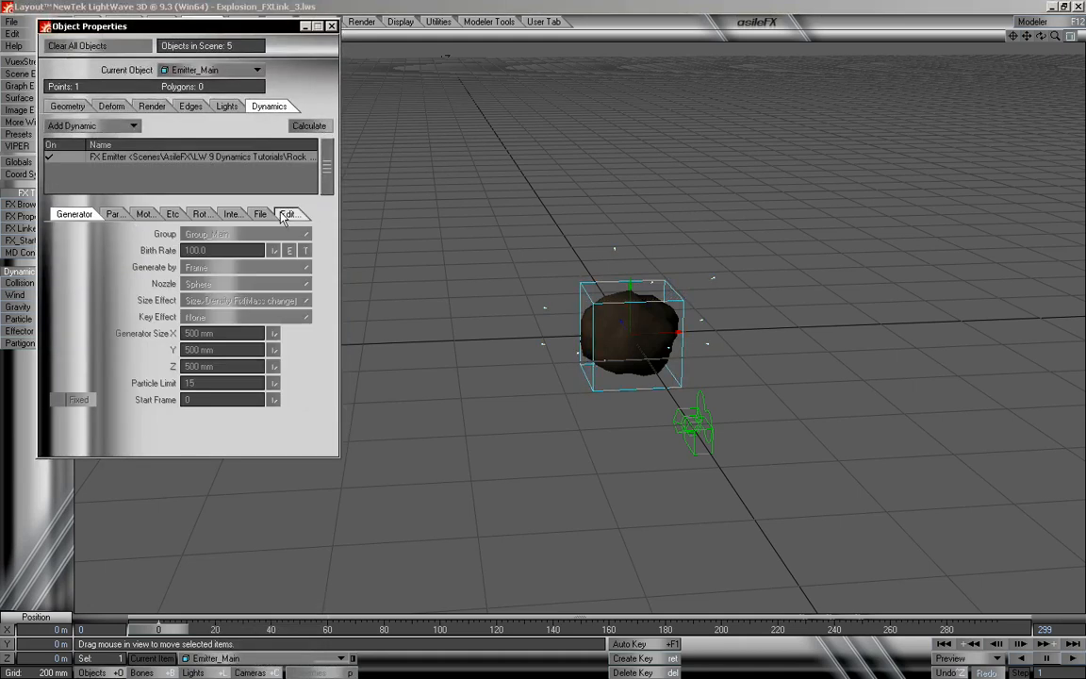
mouse_move(170, 640)
mouse_down()
mouse_move(1010, 640)
mouse_move(158, 630)
mouse_up()
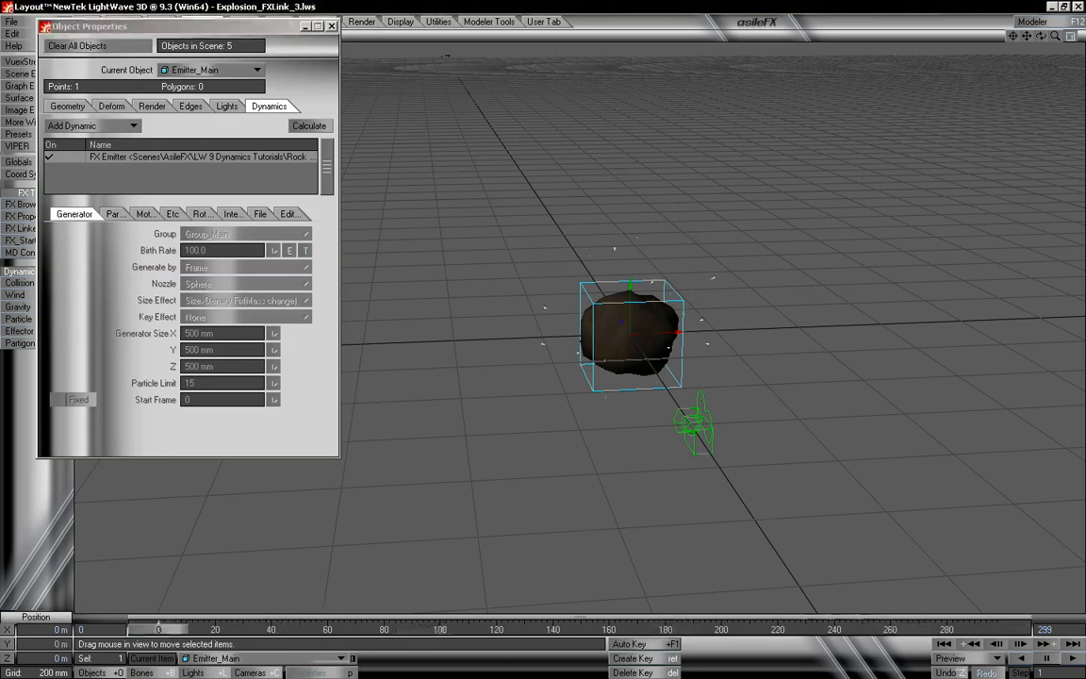
Look through the emitter's particle, motion, file, edit and generator settings, checking the particle limit, and close the object properties
click(116, 215)
click(136, 214)
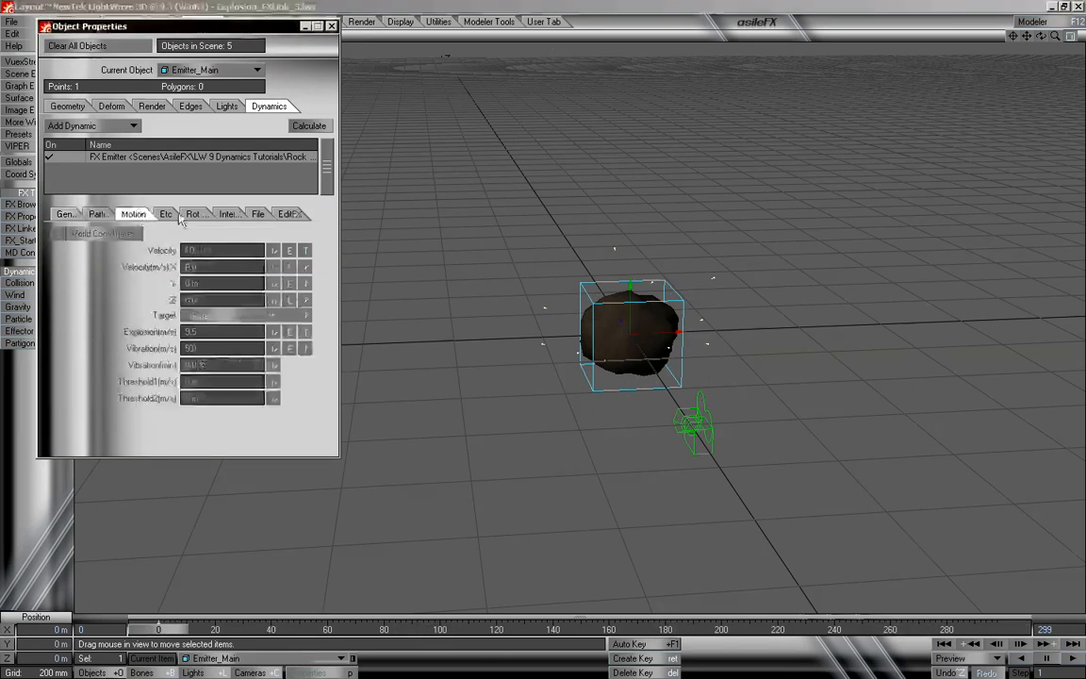
click(193, 214)
click(258, 214)
click(288, 214)
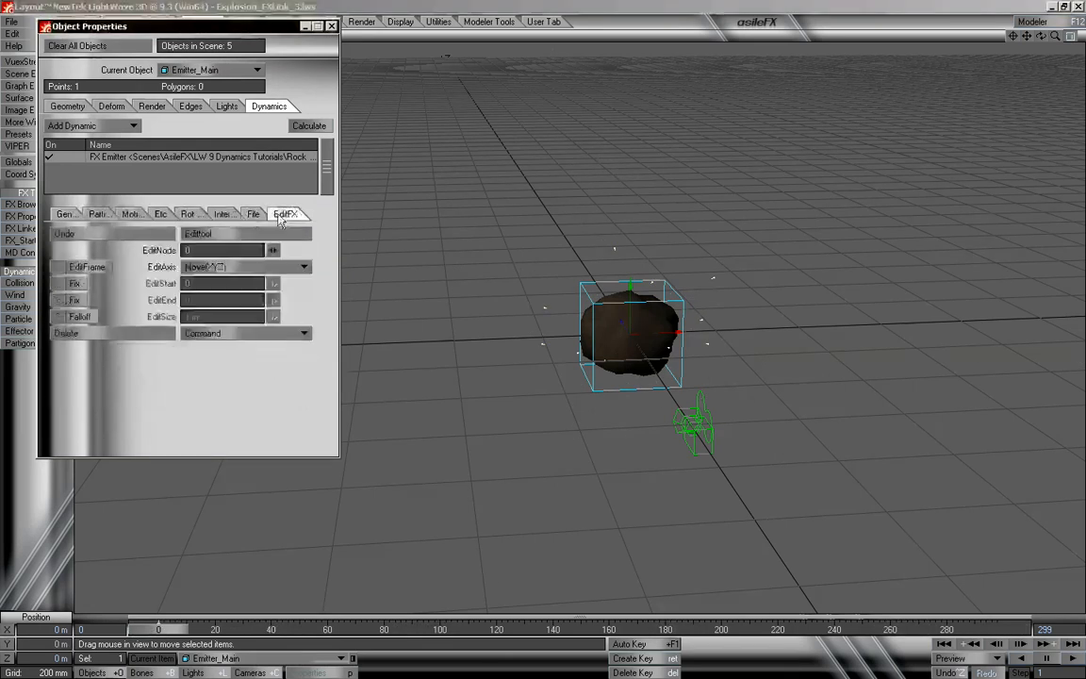
click(226, 214)
click(164, 214)
click(137, 214)
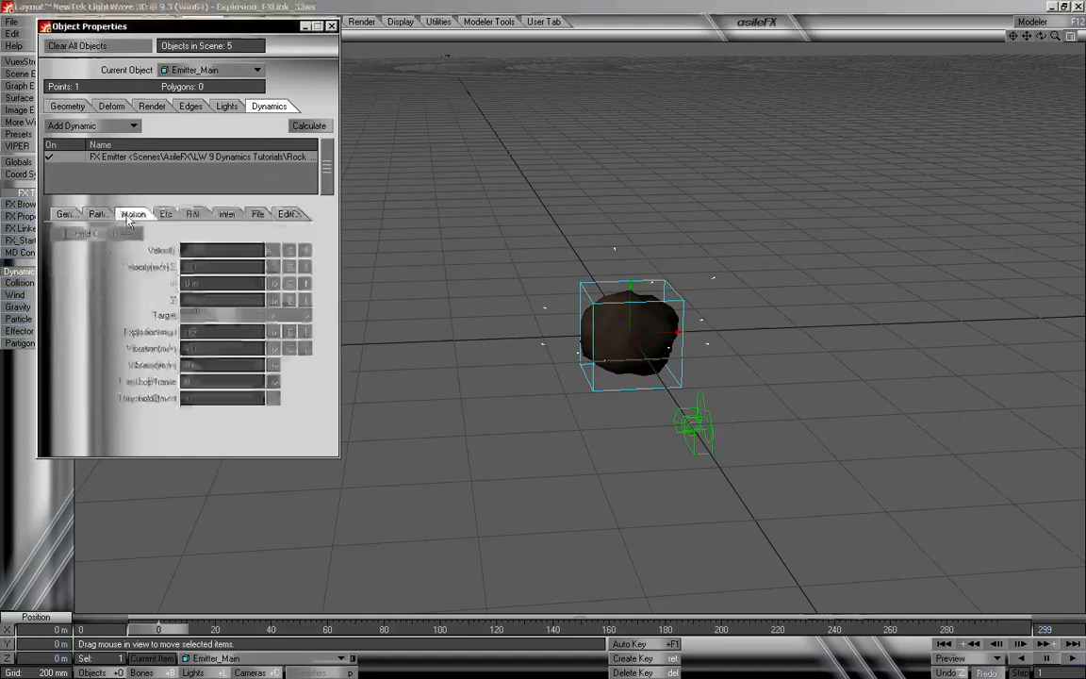
click(99, 214)
click(66, 214)
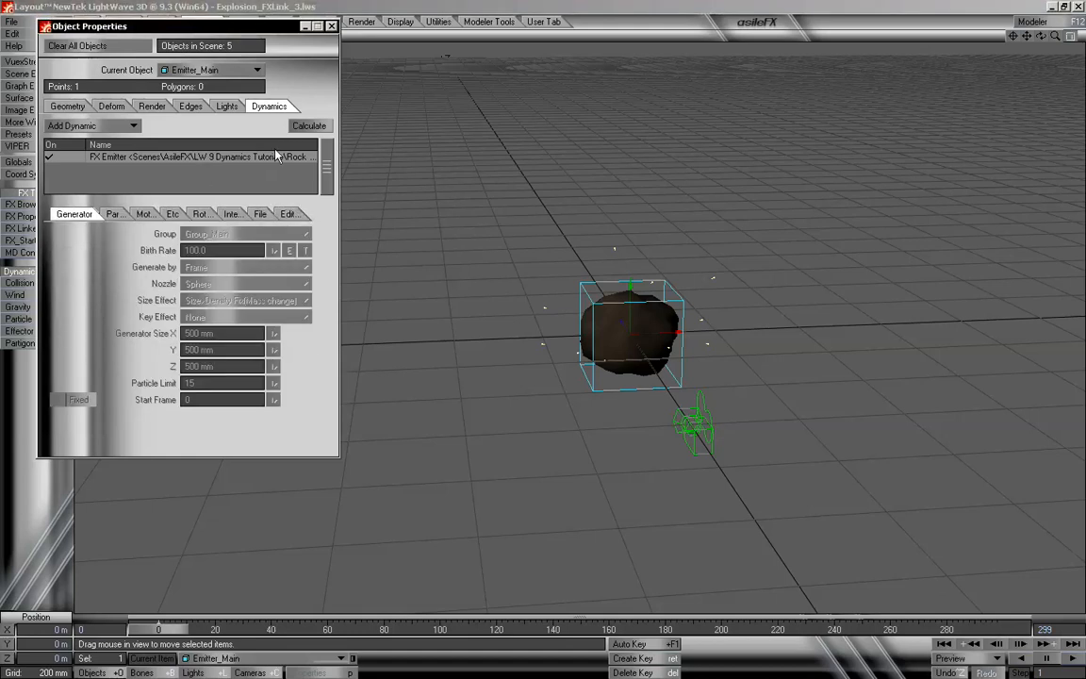
click(332, 27)
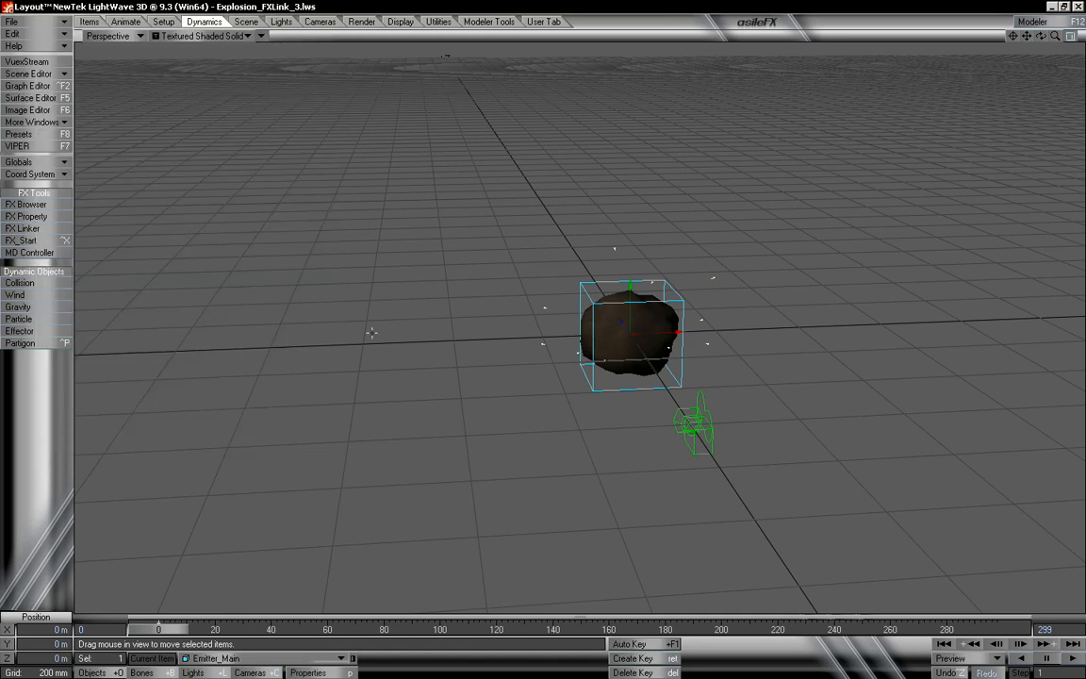
Open FX Linker with Emitter_Main as the particles and Rock_LowPoly:Layer1 as the replace object, and set the copy count to 15
click(44, 230)
click(149, 92)
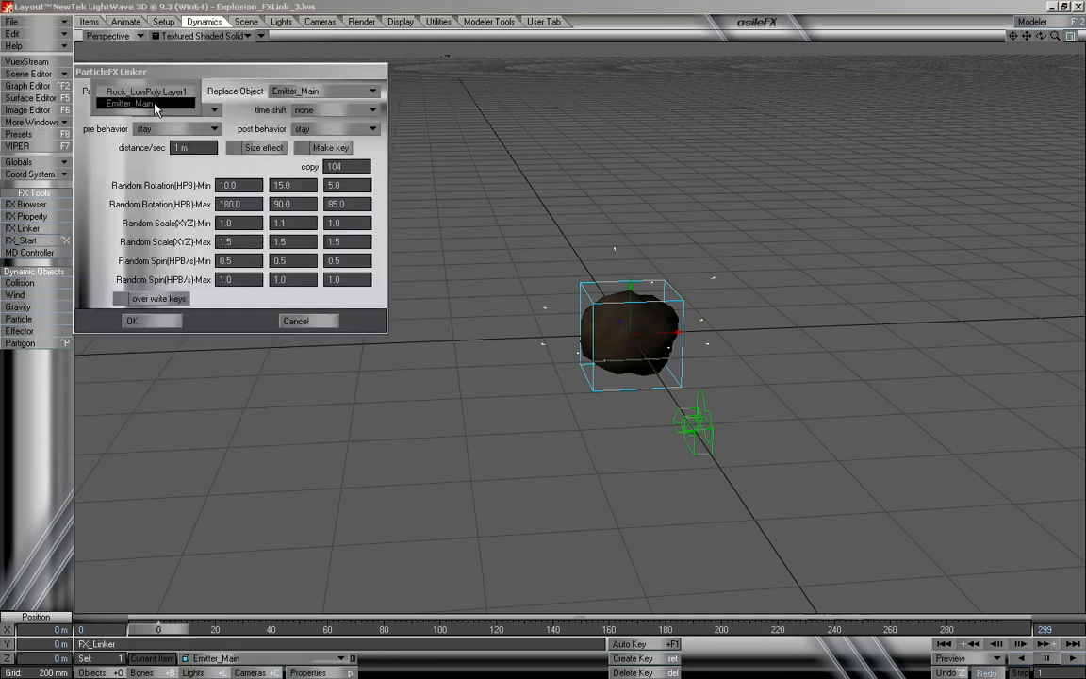
click(151, 104)
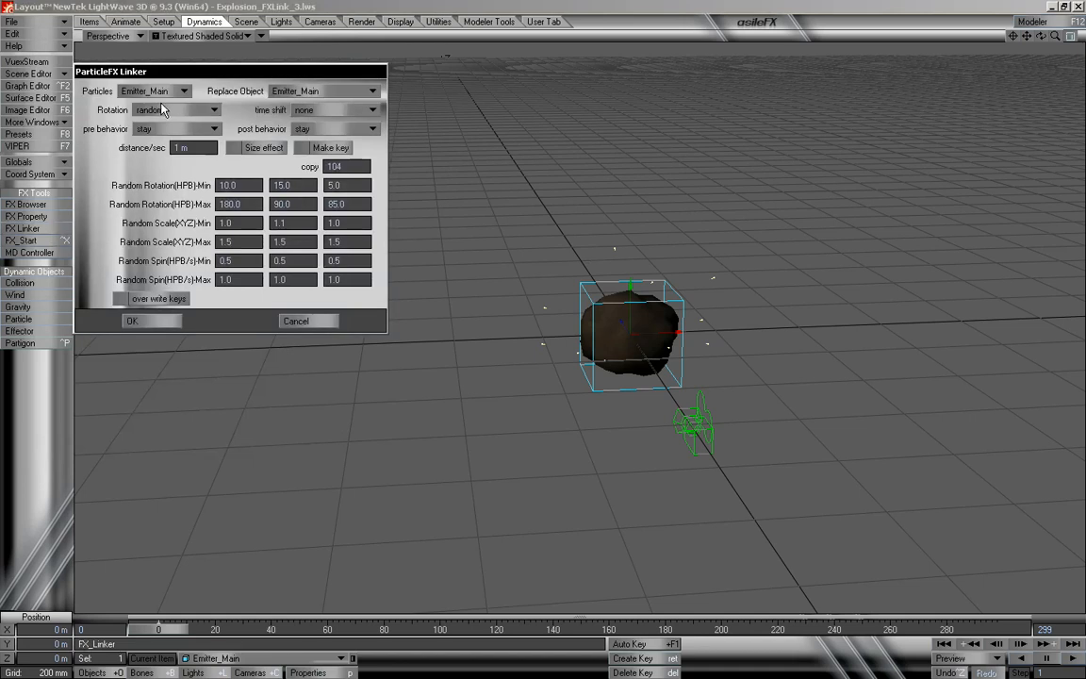
click(337, 90)
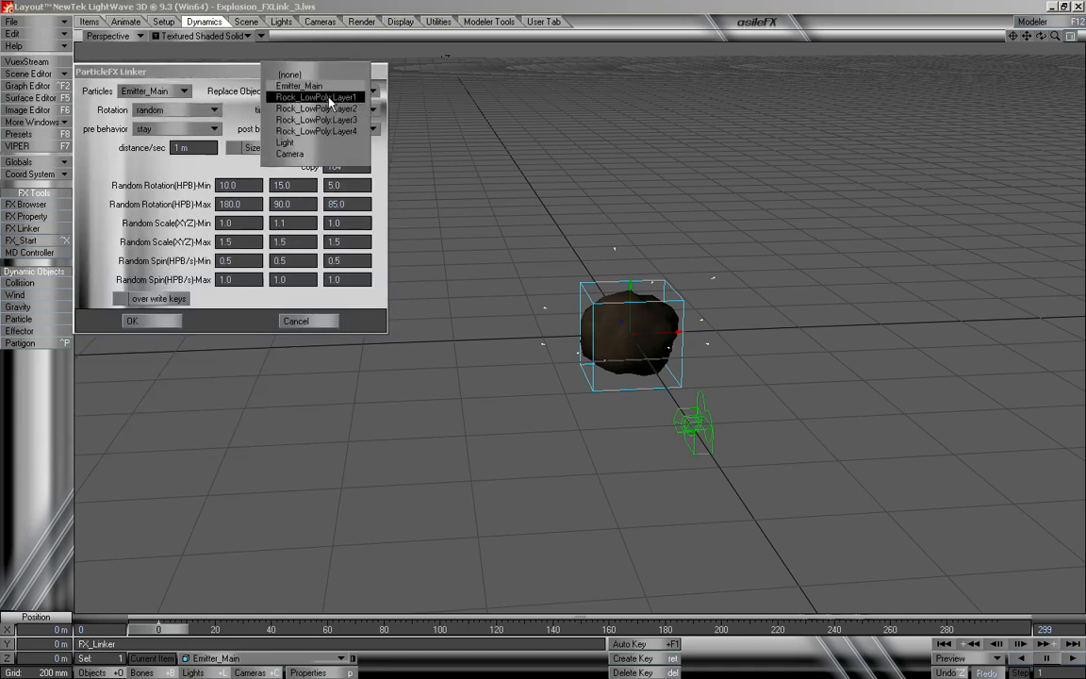
click(329, 98)
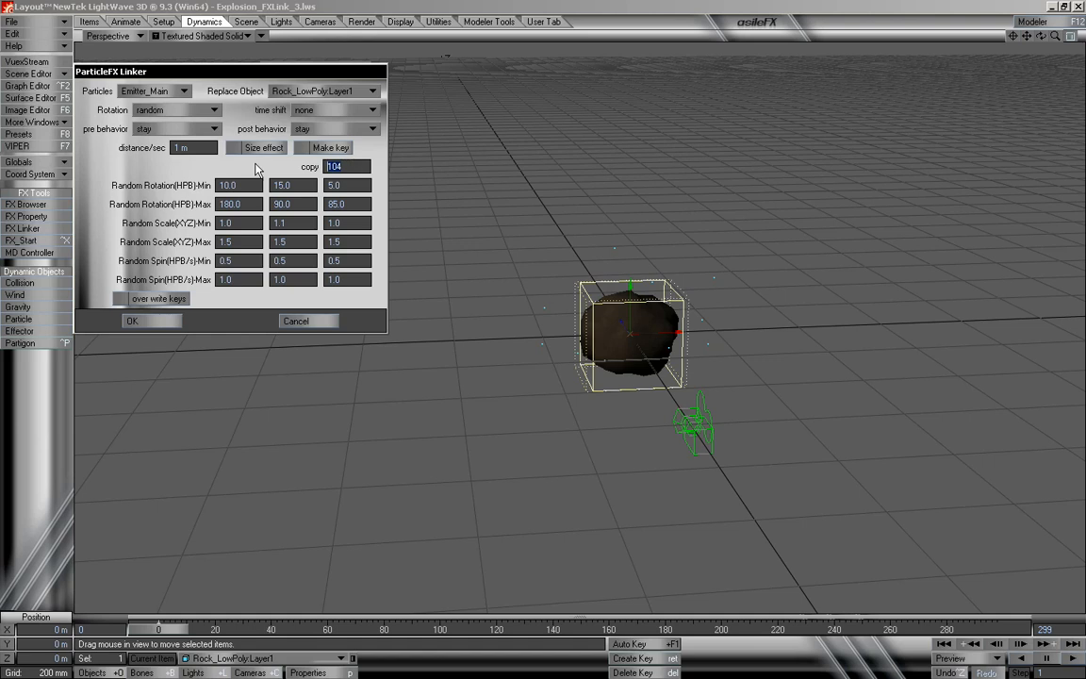
text(15)
Set the linker's random spin maximum to 15 and minimum to 3 for heading, pitch and bank
click(253, 280)
text(15)
key(Tab)
text(15)
key(Tab)
text(1)
click(241, 262)
click(295, 261)
text(3)
click(341, 261)
text(3)
Set the maximum random rotation to 225 for heading and 180 for pitch
drag(251, 204, 222, 204)
text(225)
key(Tab)
text(18)
key(Tab)
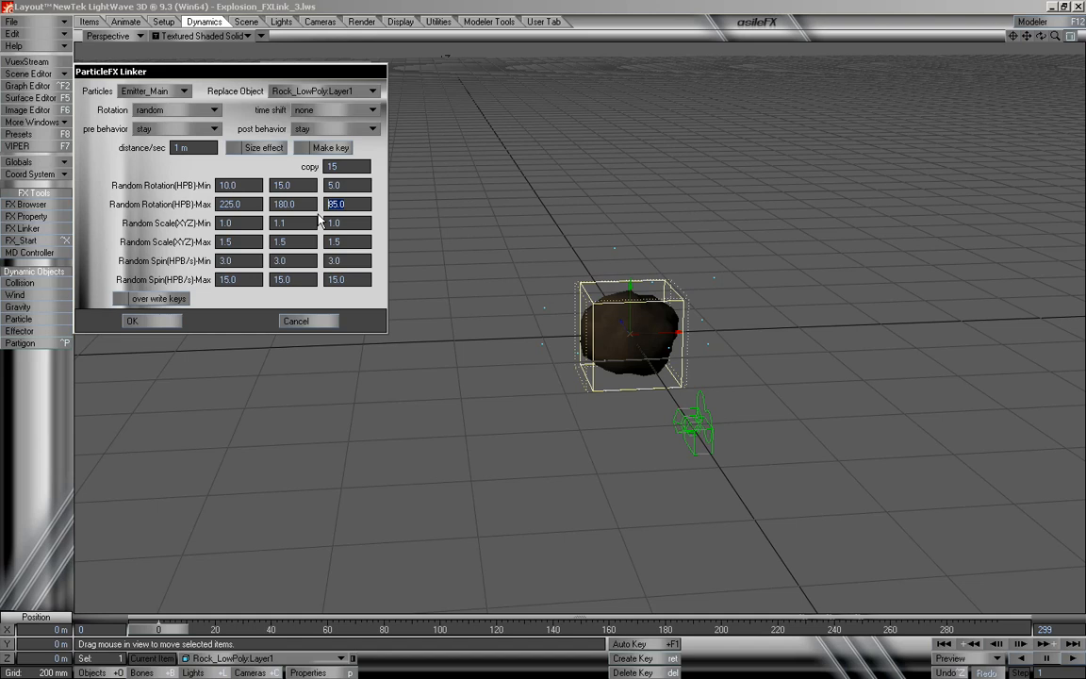
click(355, 203)
Set the maximum random scale to 1.2 on X, Y and Z, and run the linker to clone the rocks
click(253, 242)
text(1.2)
click(309, 241)
text(1.2)
click(349, 241)
text(1.2)
click(142, 320)
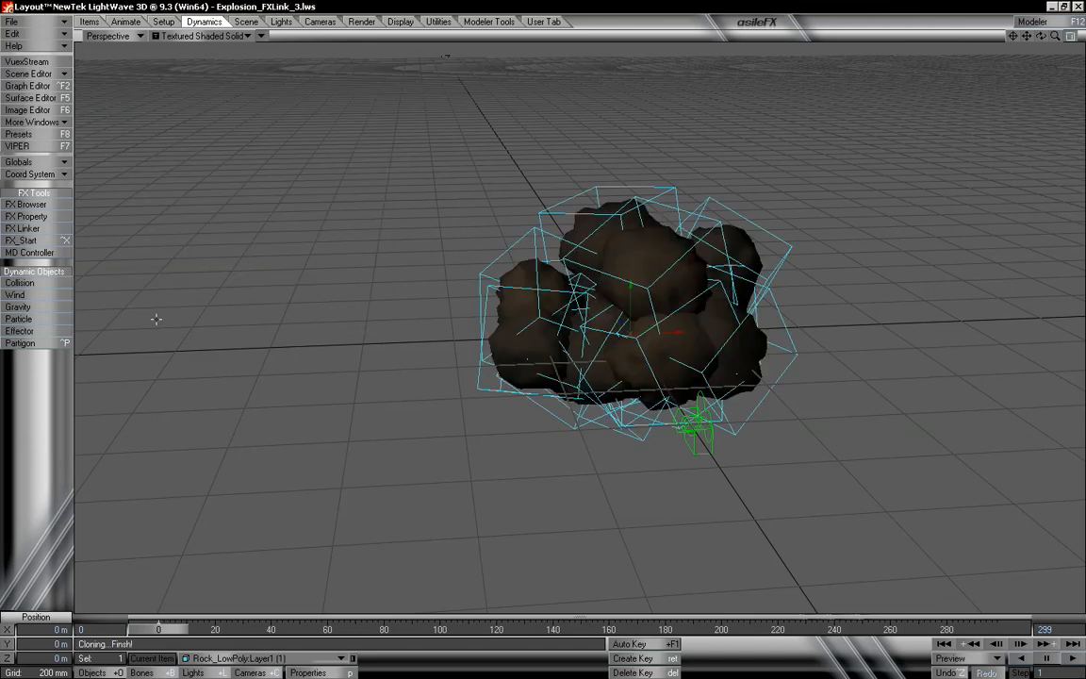
Check the cloned rocks over the first frames and recalculate the dynamics from the rock's object properties
mouse_move(159, 629)
mouse_down()
mouse_move(502, 629)
mouse_move(158, 629)
mouse_up()
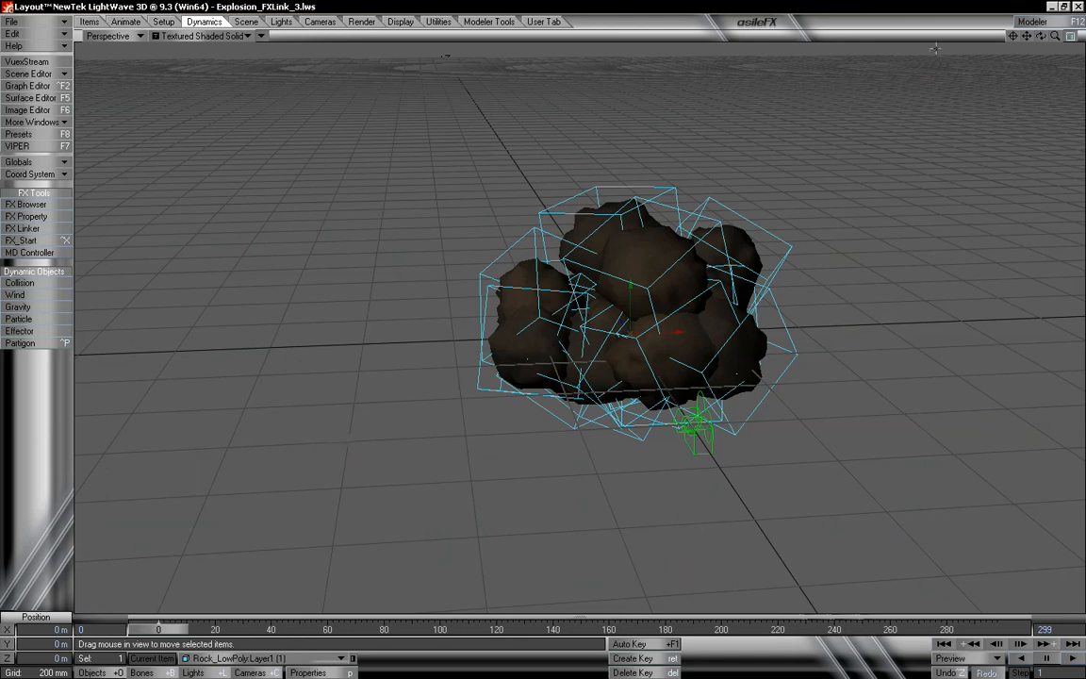
drag(1061, 36, 1030, 38)
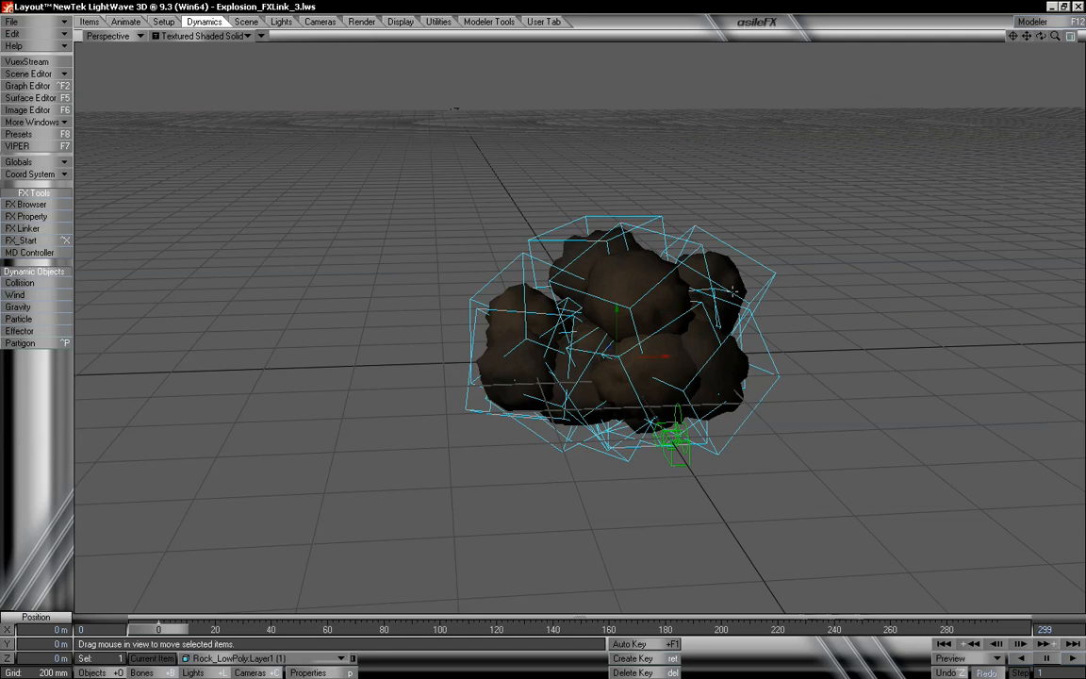
mouse_move(165, 630)
mouse_down()
mouse_move(1005, 631)
mouse_move(170, 631)
mouse_up()
drag(1028, 36, 1041, 42)
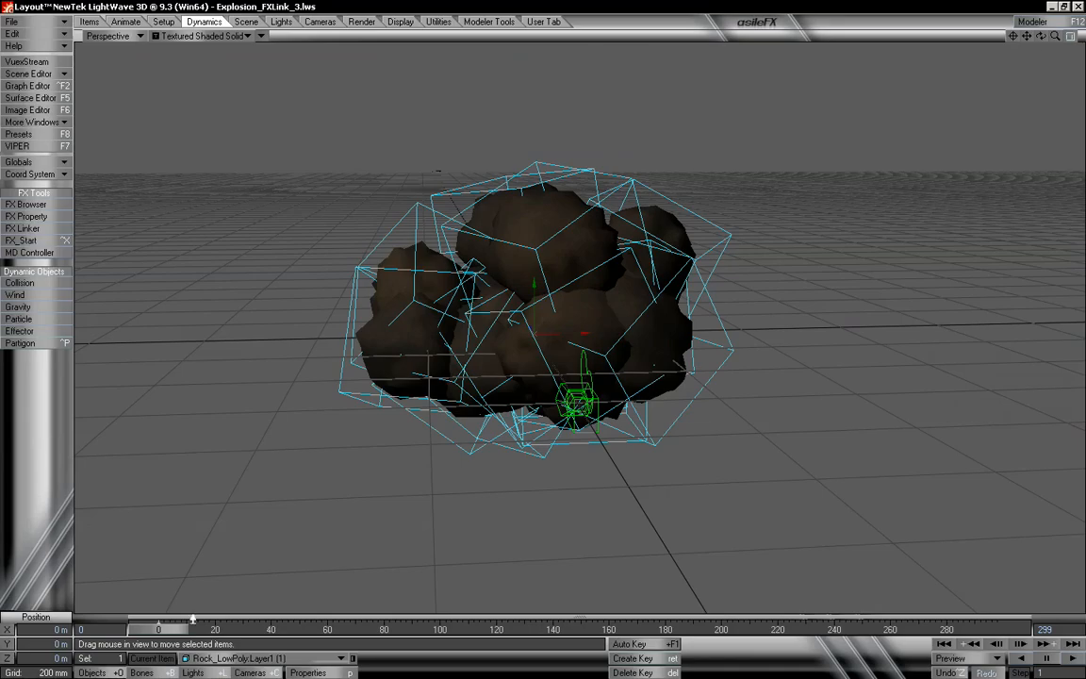
mouse_move(170, 630)
mouse_down()
mouse_move(415, 629)
mouse_move(158, 630)
mouse_up()
drag(1055, 38, 950, 33)
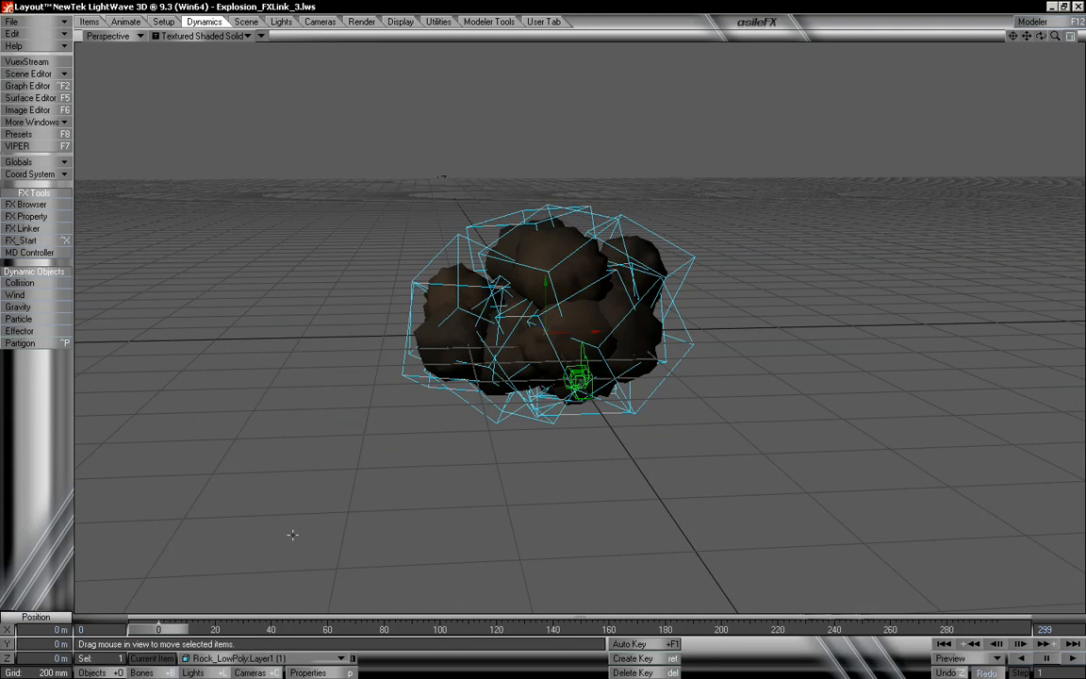
key(p)
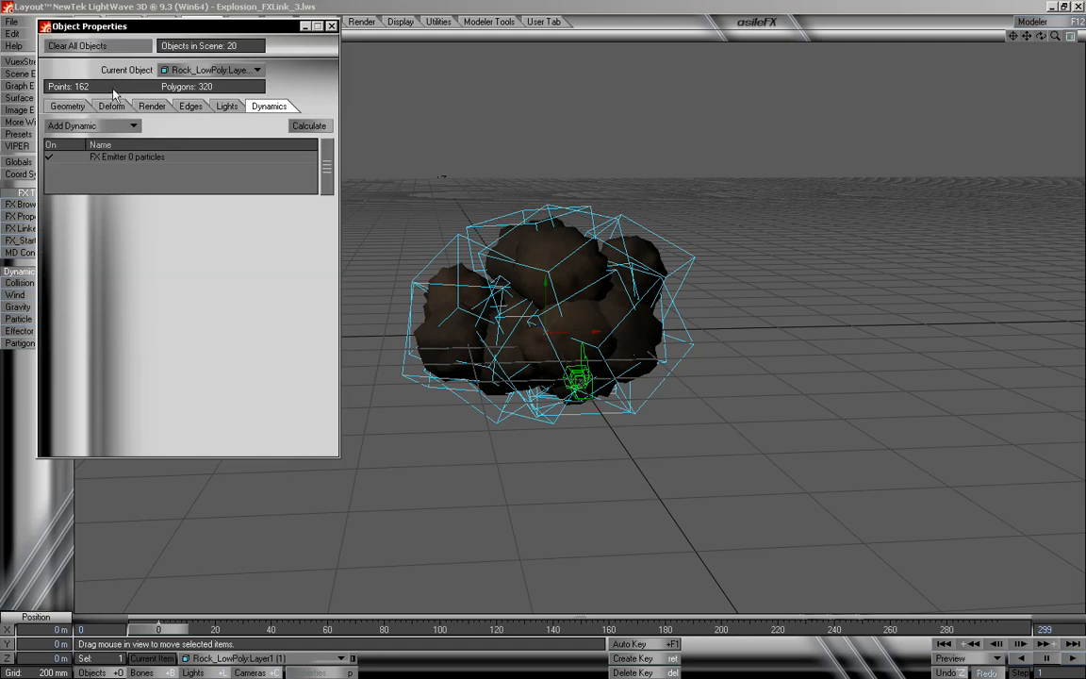
click(309, 126)
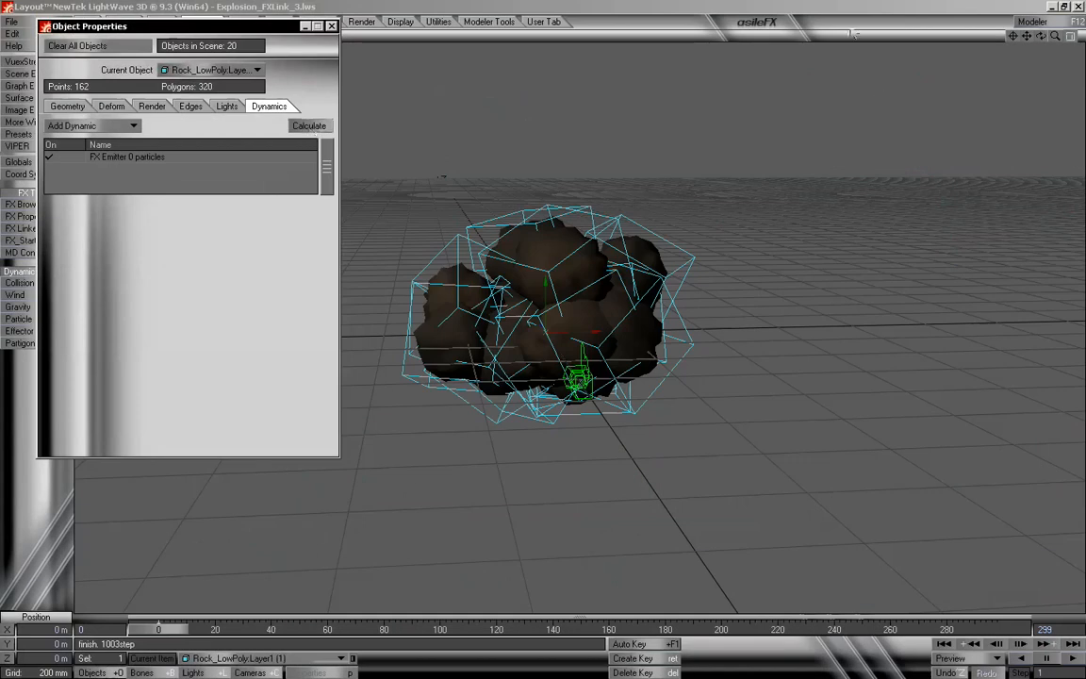
click(331, 26)
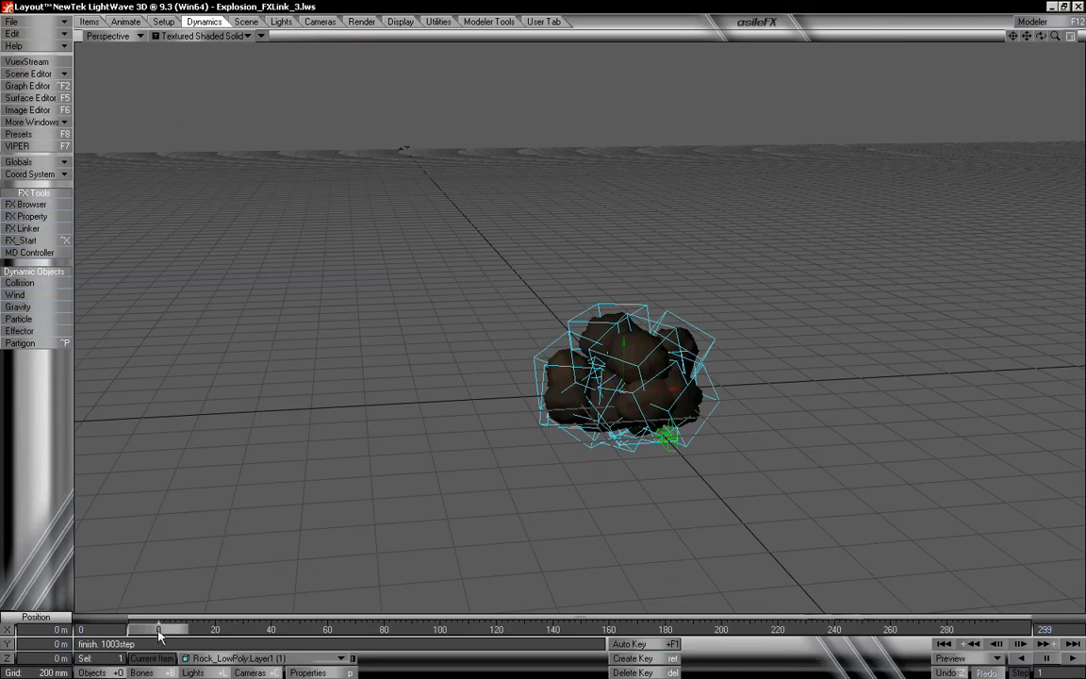
Scrub and play the rock explosion from several view angles, and return to frame 0 to inspect the clustered rocks
drag(159, 633, 473, 632)
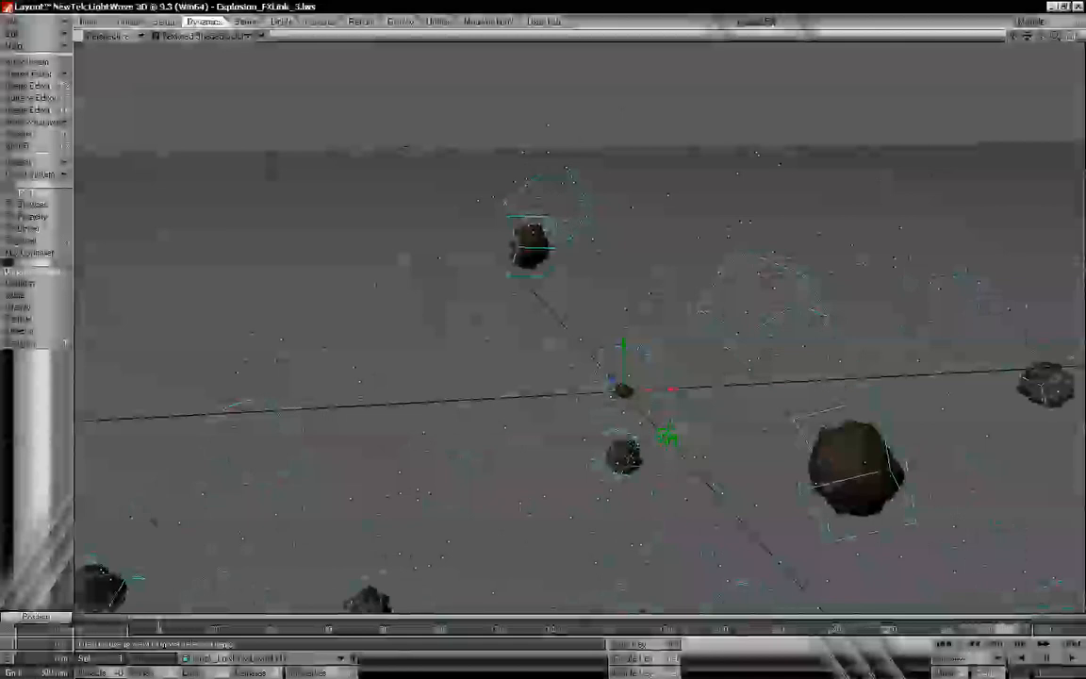
drag(1003, 630, 159, 630)
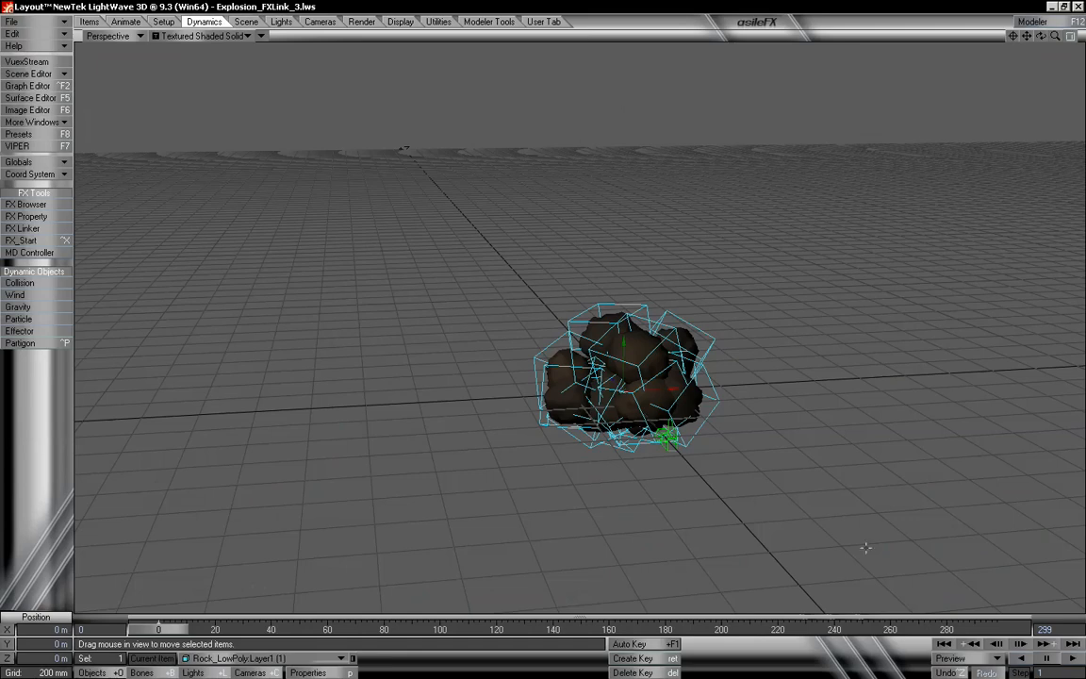
click(1072, 658)
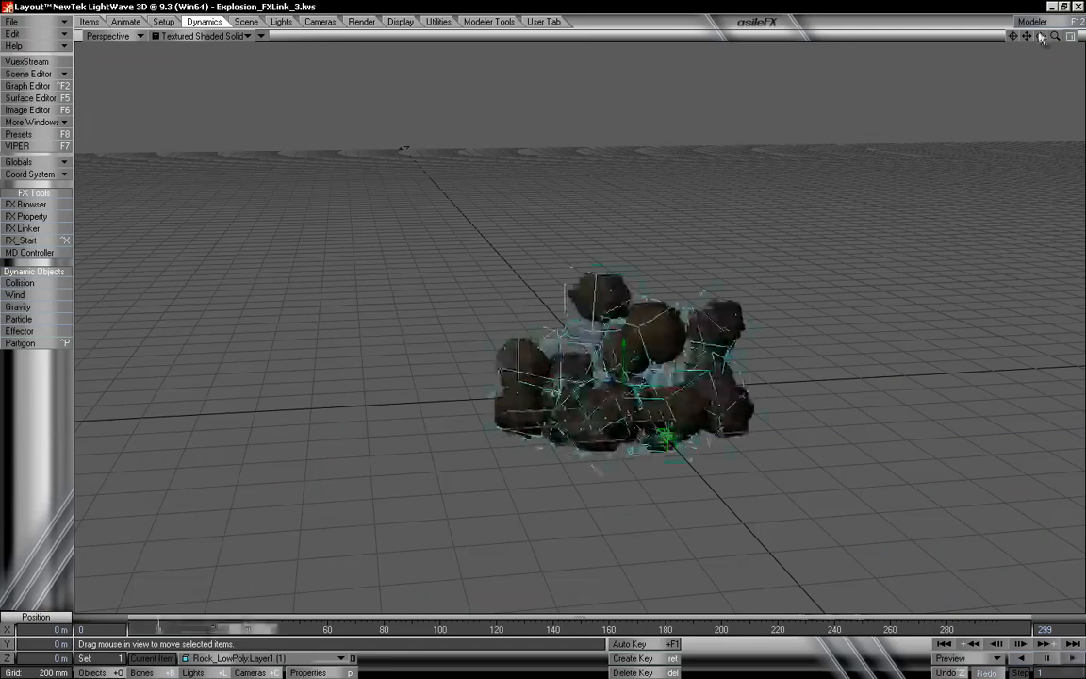
drag(1041, 36, 1040, 38)
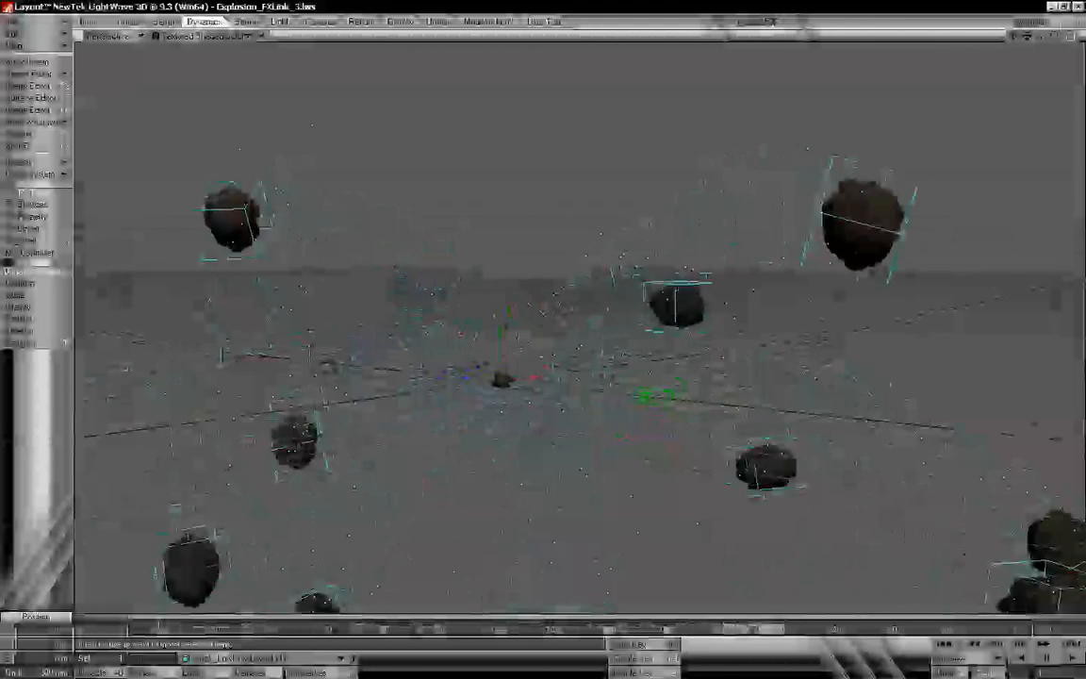
click(952, 645)
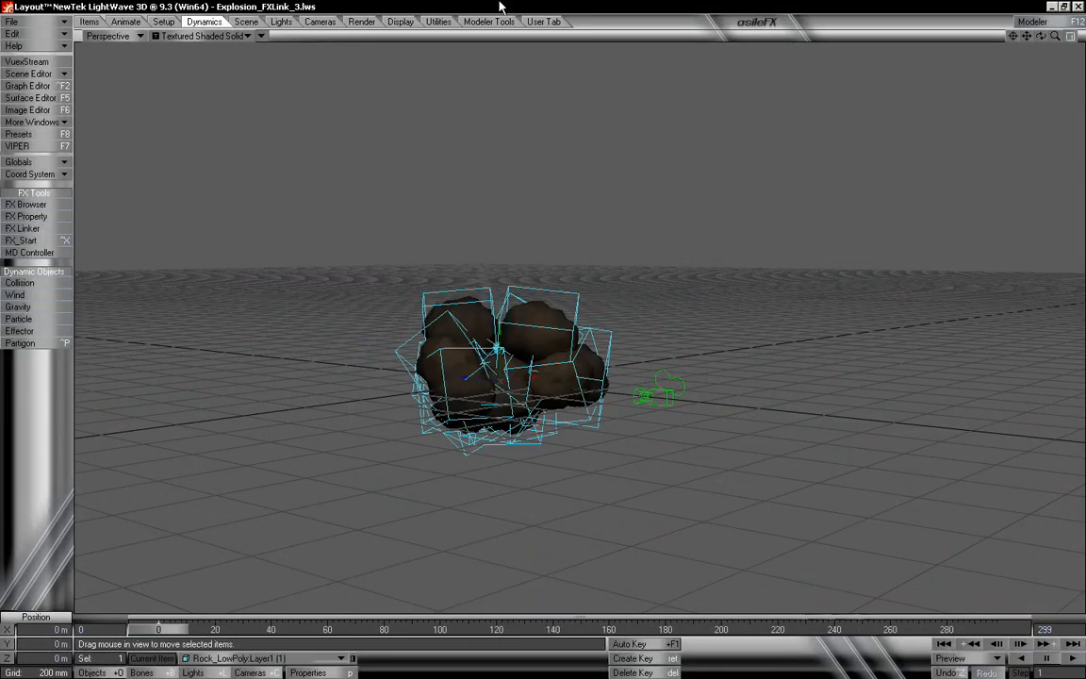
drag(1055, 36, 1023, 33)
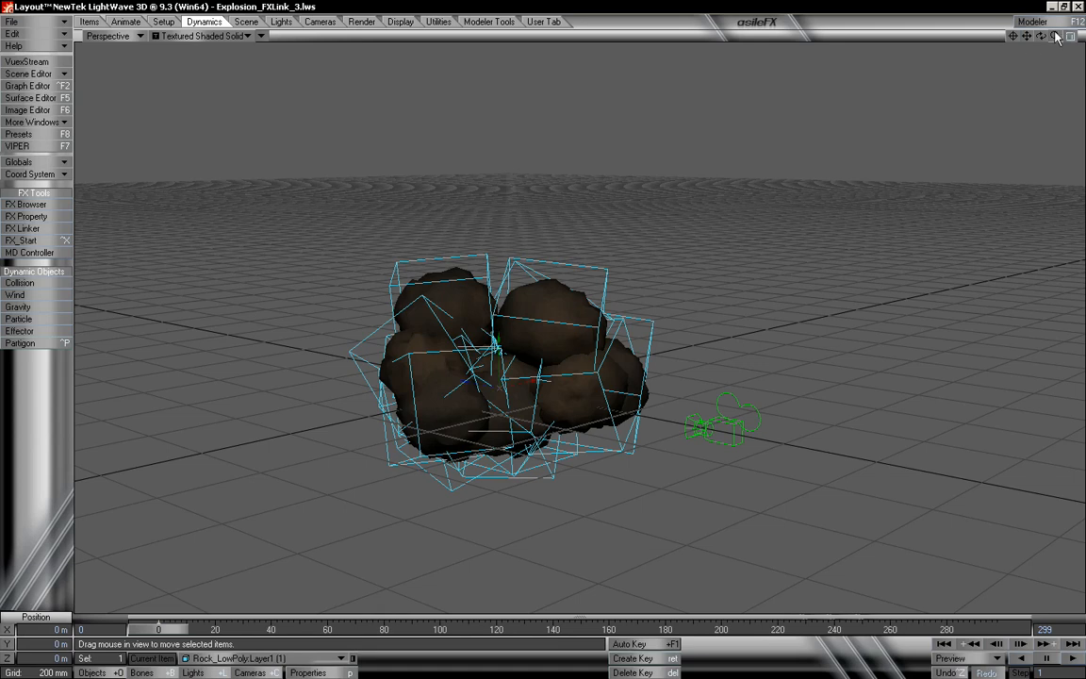
drag(1056, 36, 1048, 35)
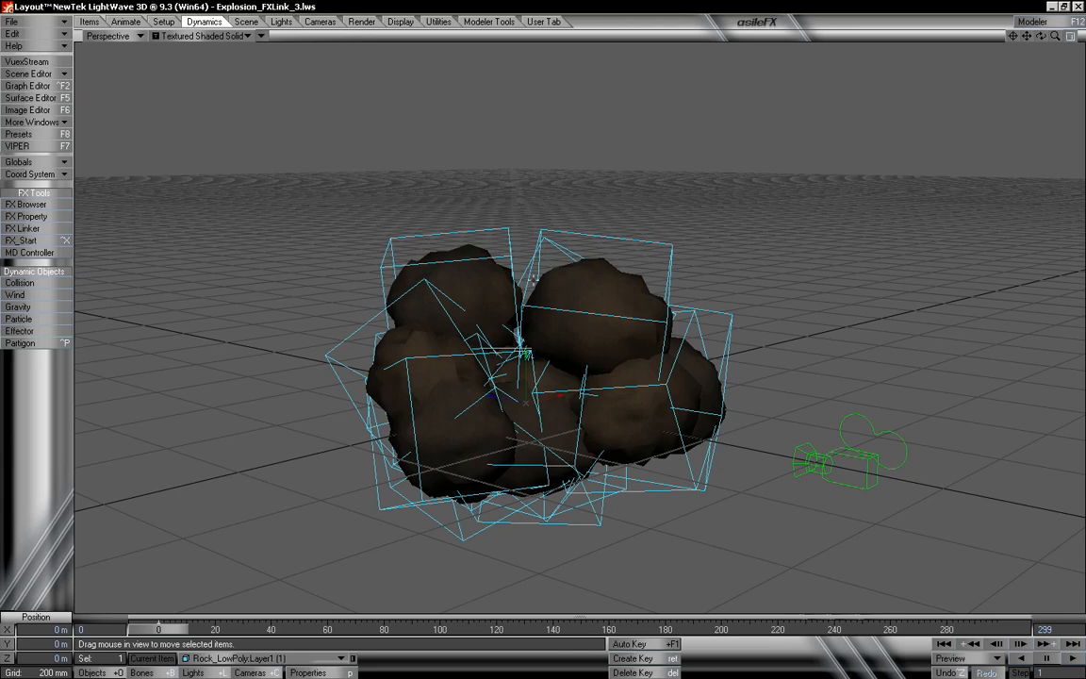
Switch to Modeler and cut the rock mesh from the second layer of Rock_LowPoly
key(F12)
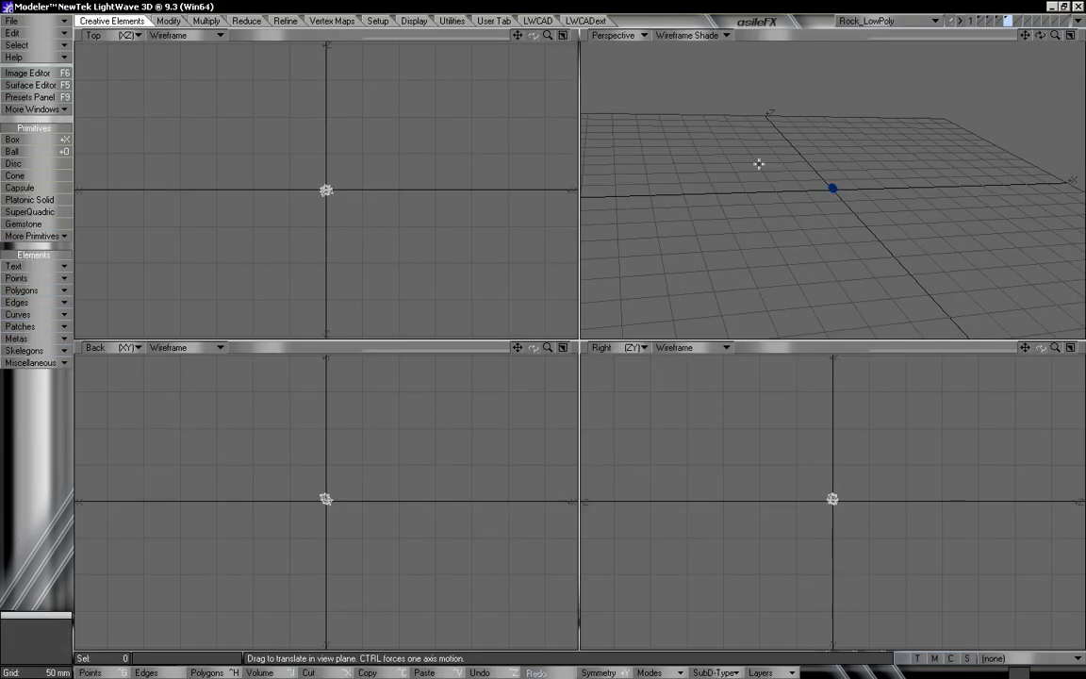
click(990, 21)
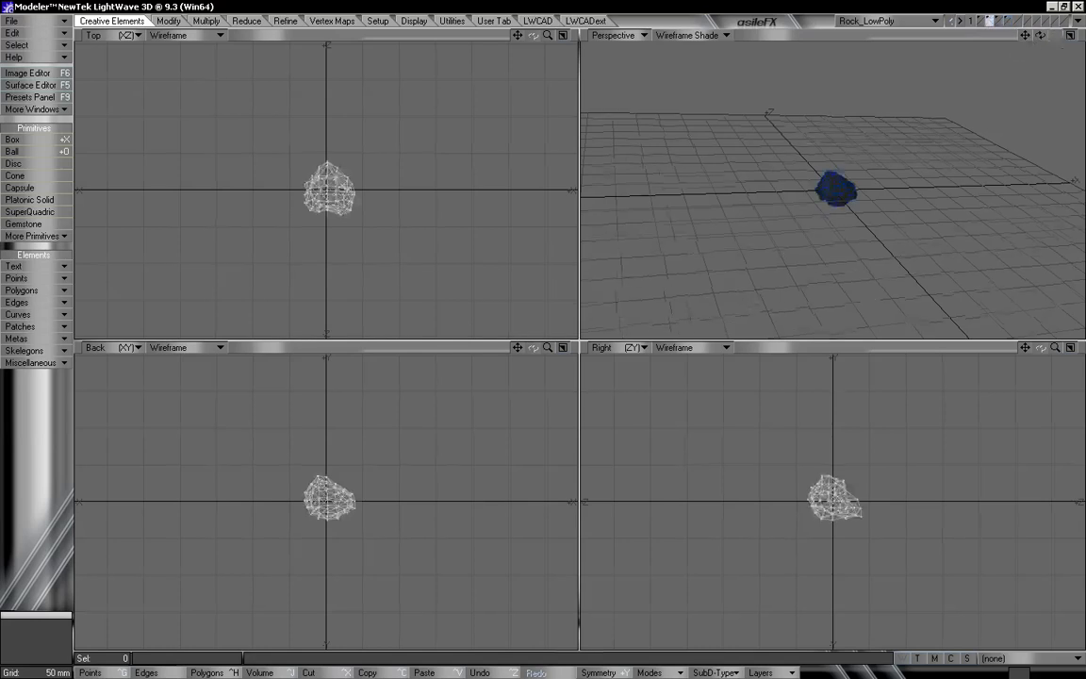
key(a)
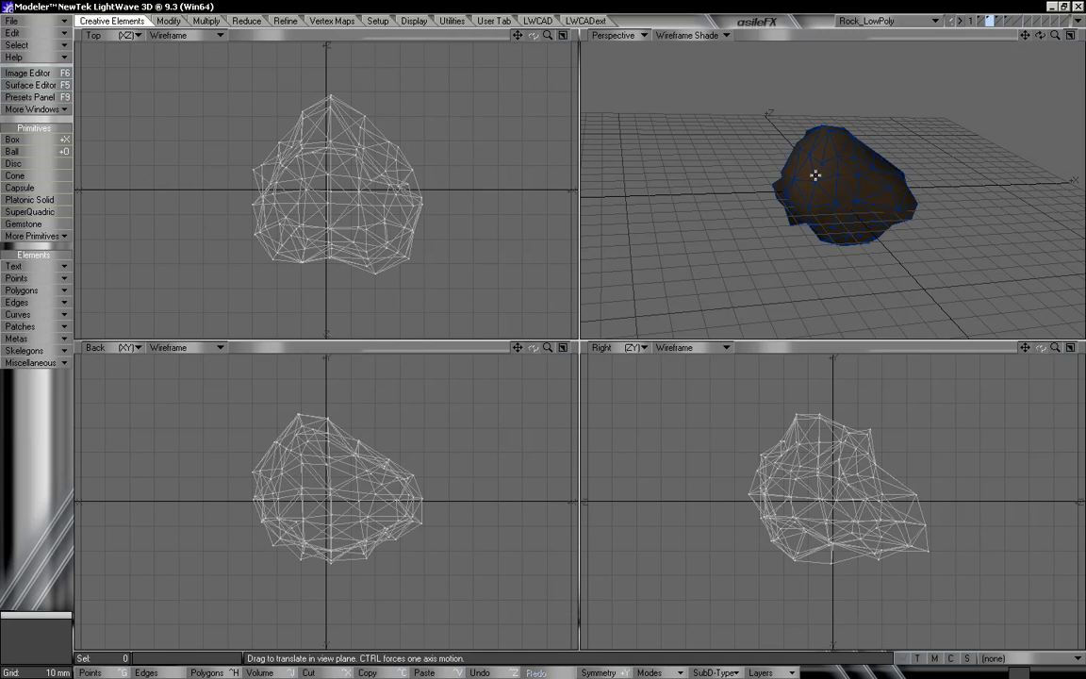
key(Delete)
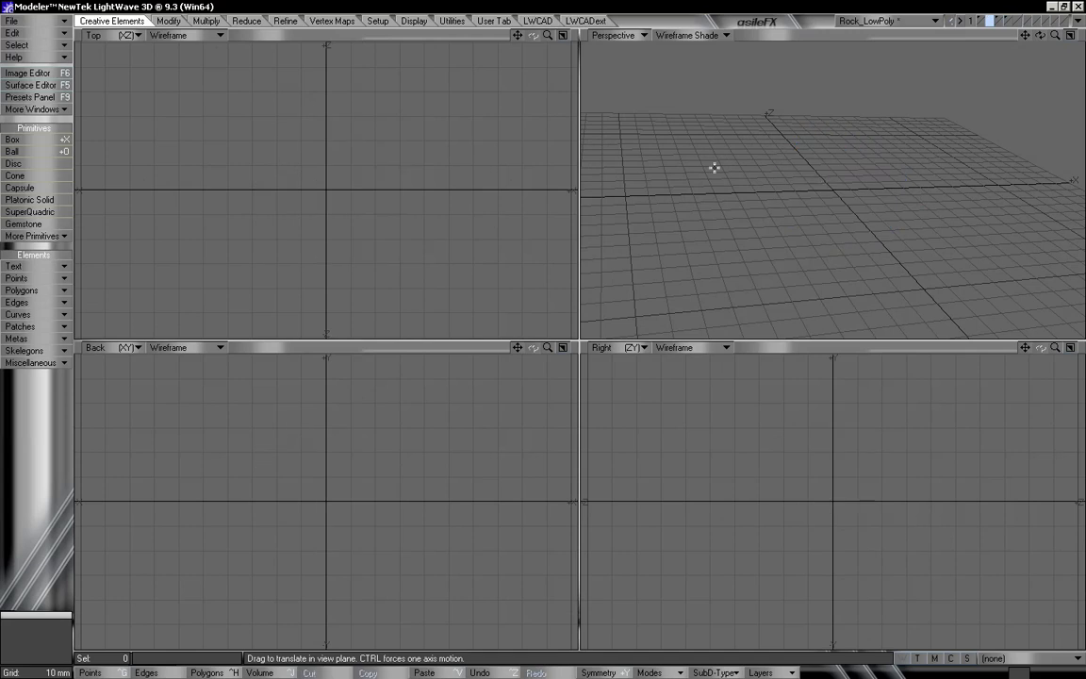
Create a new object and paste the rock mesh into its first layer
click(37, 21)
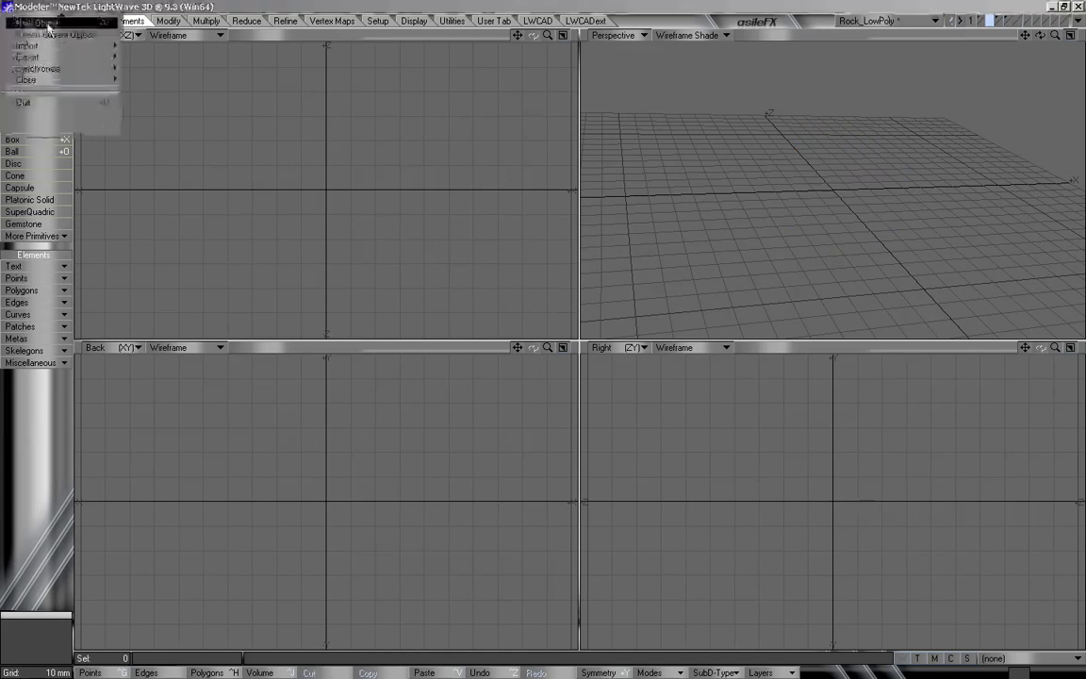
click(42, 22)
key(ctrl+v)
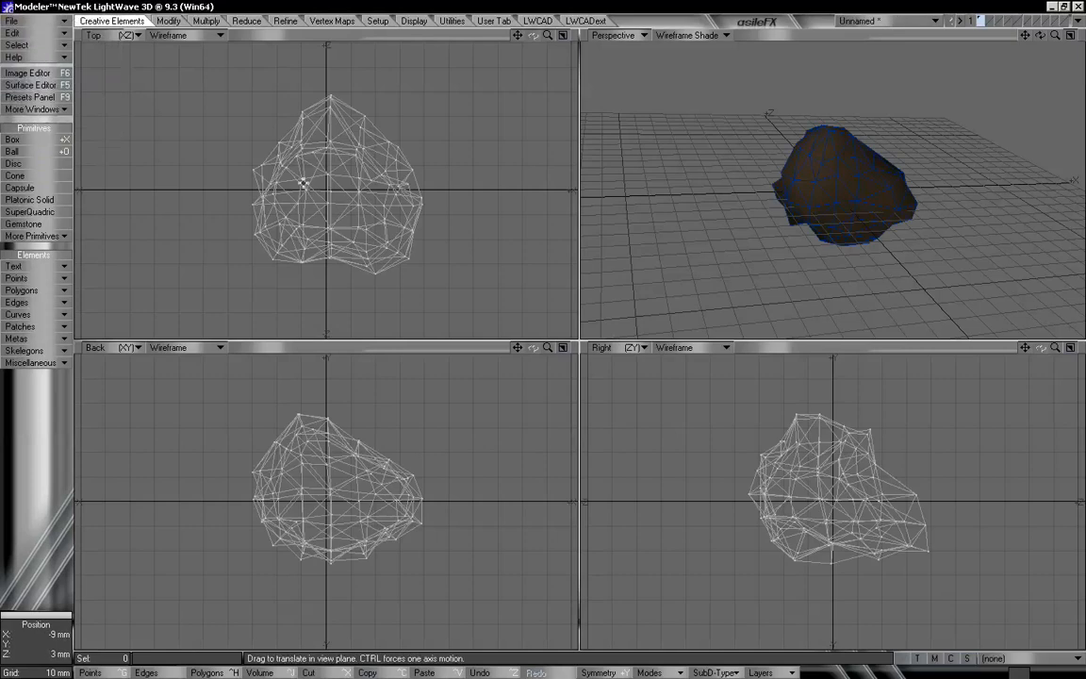
Paste the rock mesh into each of layers 2 to 10 of the new object
click(991, 20)
key(ctrl+v)
click(1000, 21)
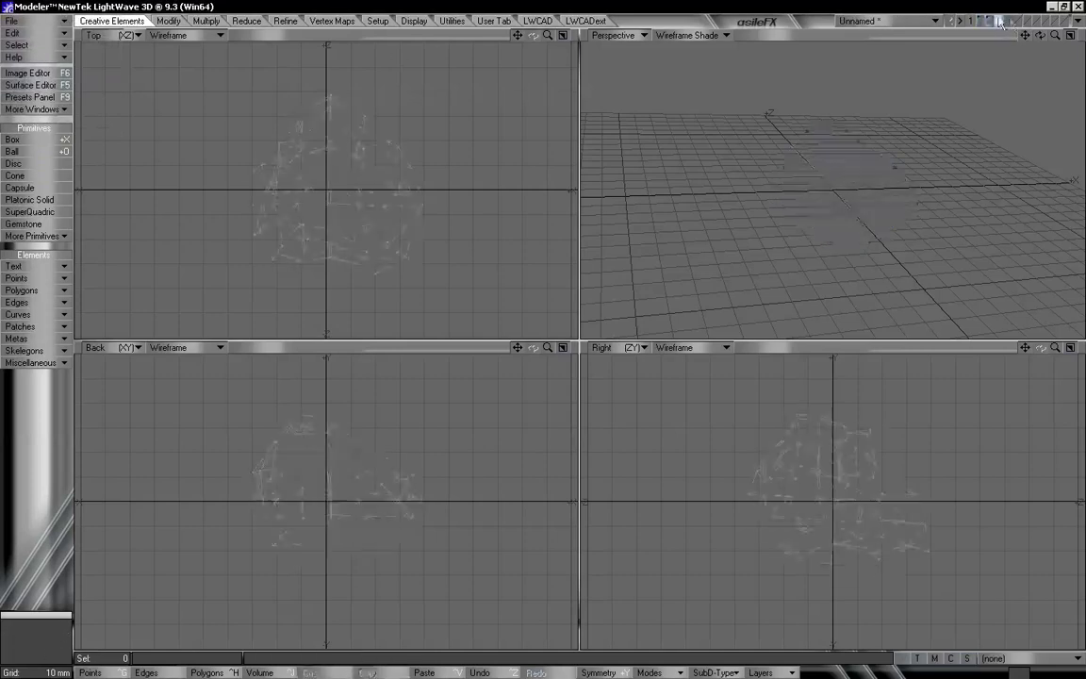
key(ctrl+v)
click(1009, 21)
key(ctrl+v)
click(1018, 21)
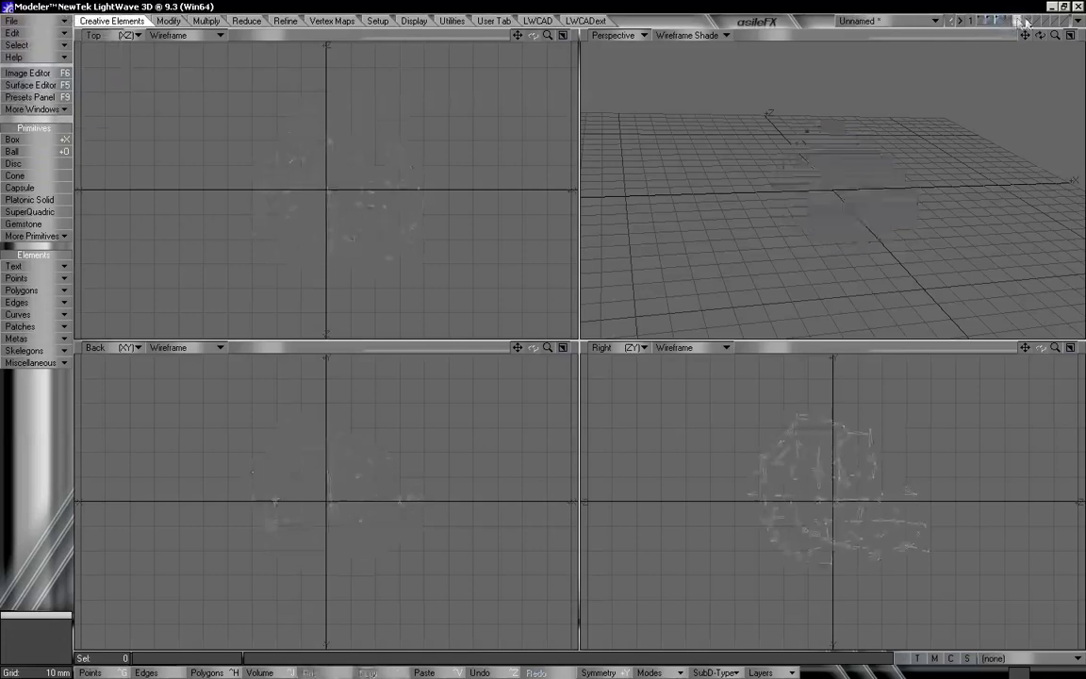
key(ctrl+v)
click(1034, 21)
key(ctrl+v)
click(1045, 20)
key(ctrl+v)
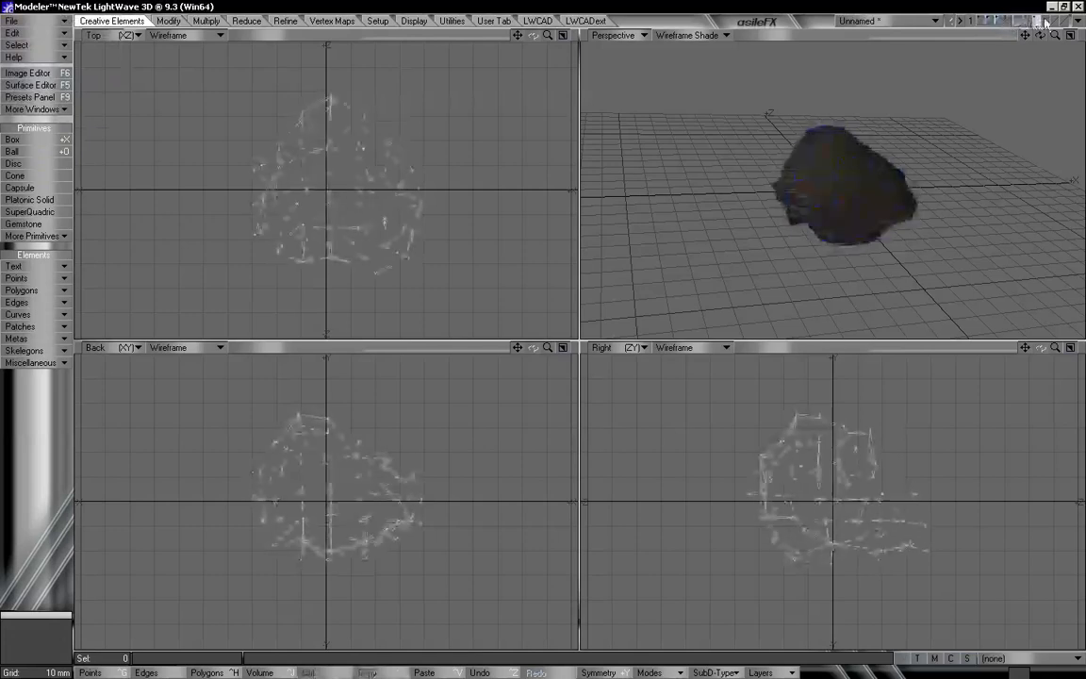
click(1054, 21)
key(ctrl+v)
click(1063, 21)
key(ctrl+v)
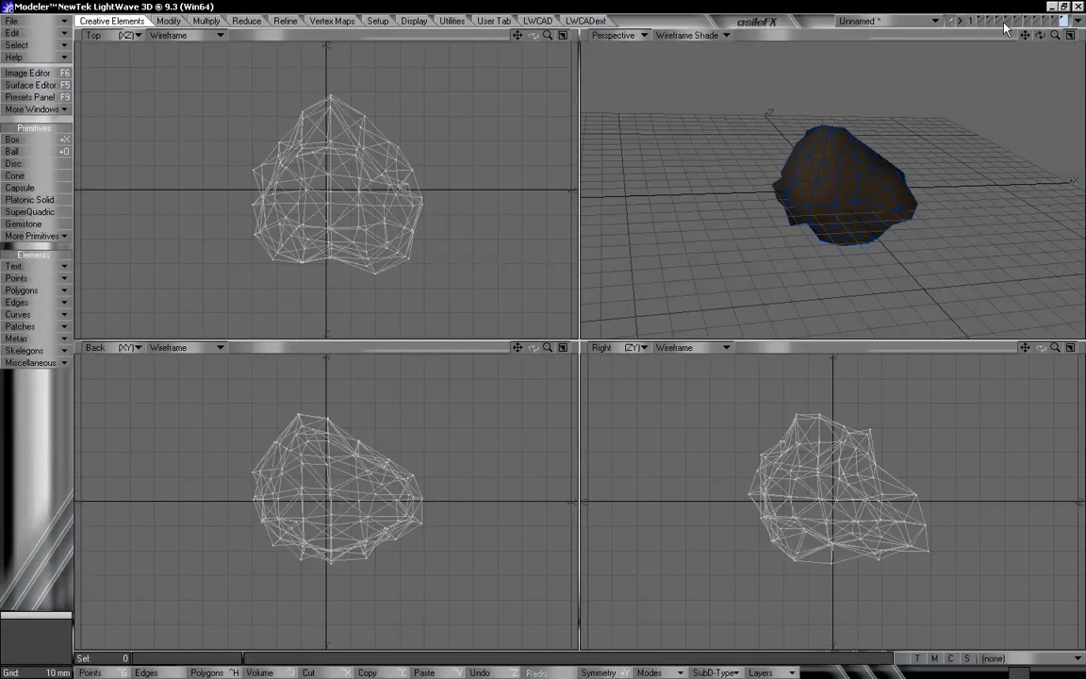
Go to the second layer bank and paste the rock mesh into each of its first five layers
click(960, 20)
click(981, 21)
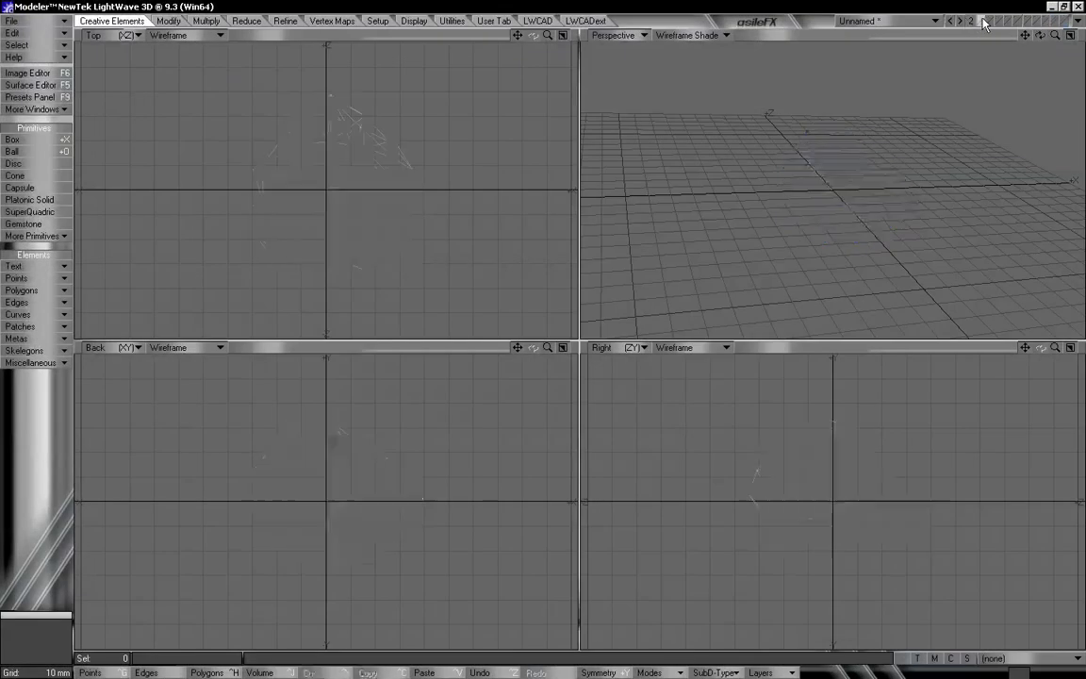
key(ctrl+v)
click(990, 21)
key(ctrl+v)
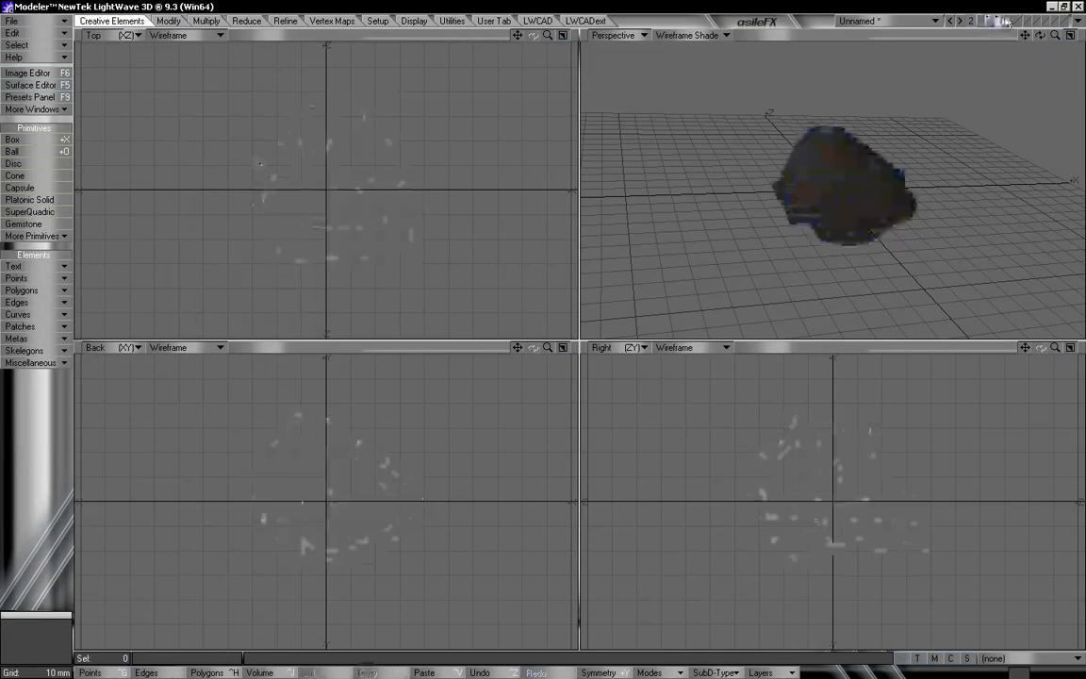
click(1001, 21)
click(1016, 21)
key(ctrl+v)
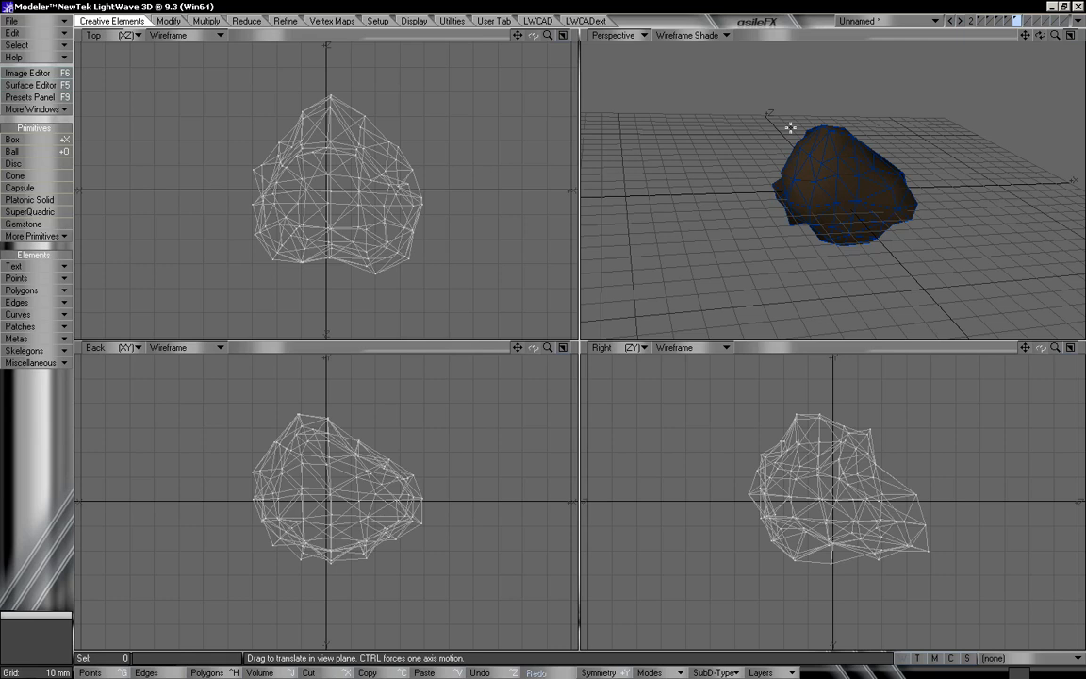
Switch to Layout and clear the original Rock_LowPoly.lwo object from the scene
key(F12)
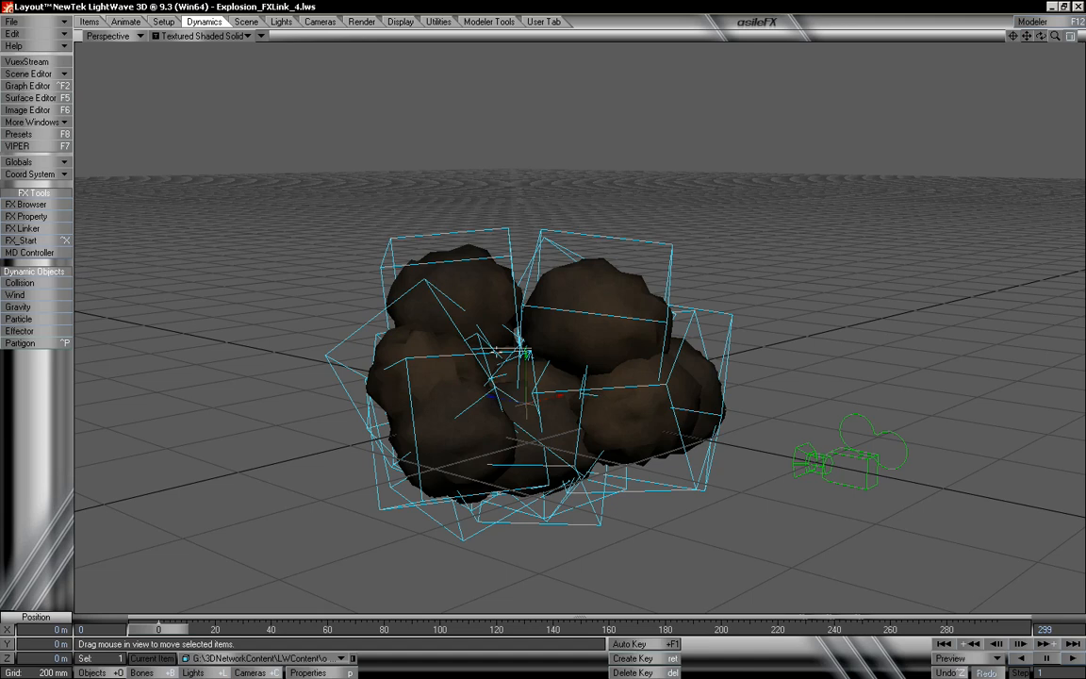
key(minus)
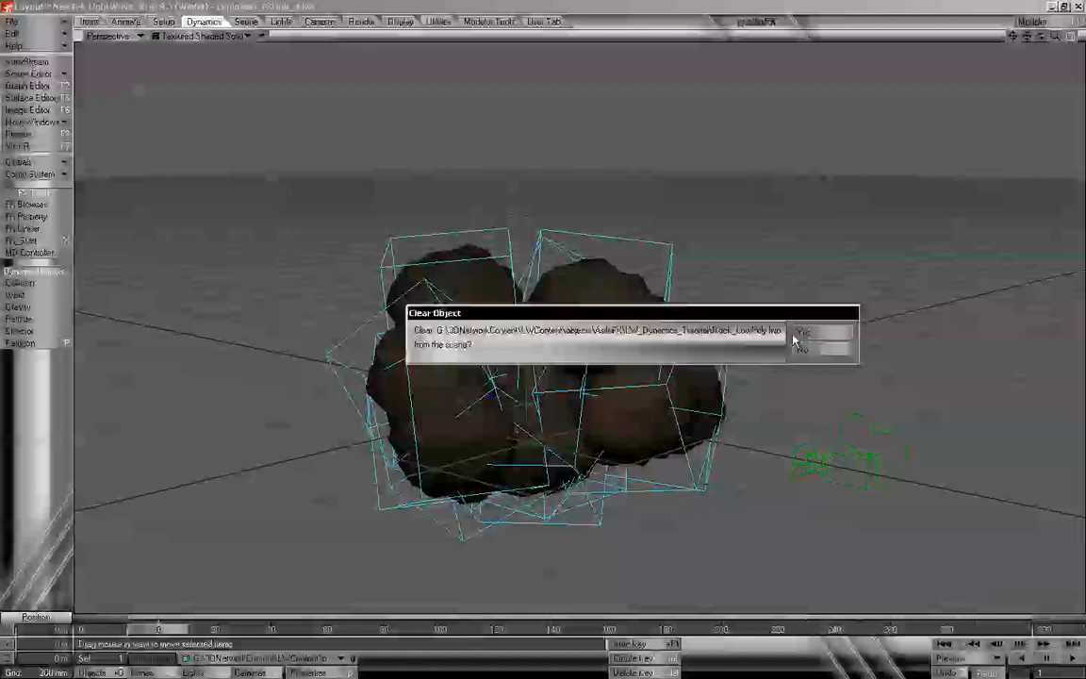
click(797, 333)
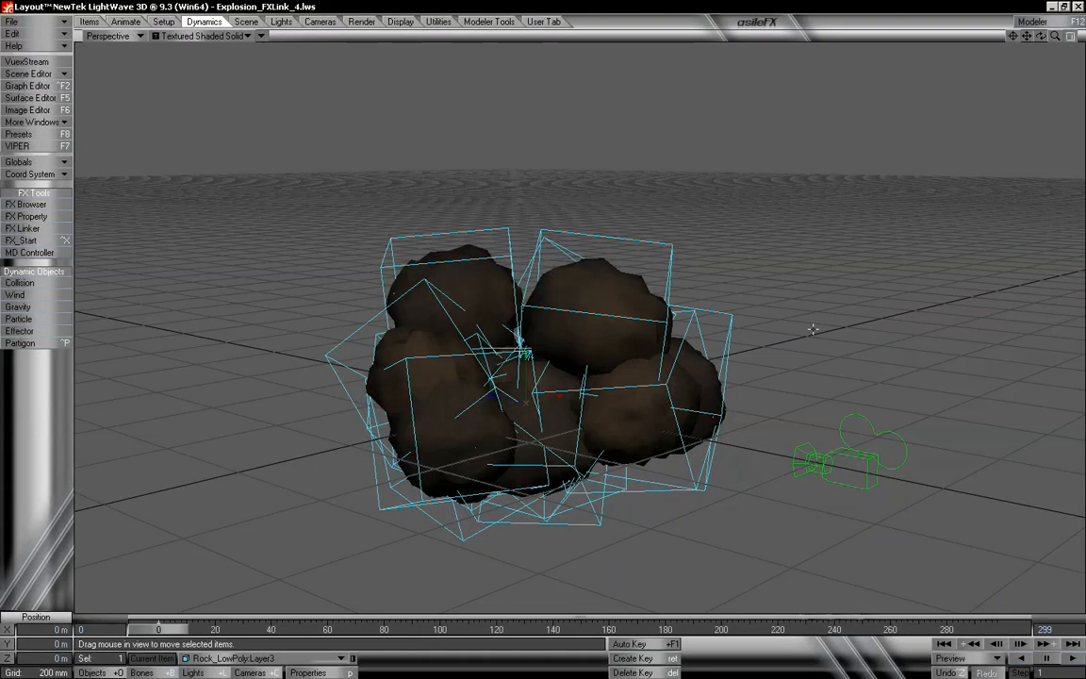
Select Rock_LowPoly:Layer1 (1) and scrub the timeline to frame 47 to preview the rocks flying apart
click(255, 658)
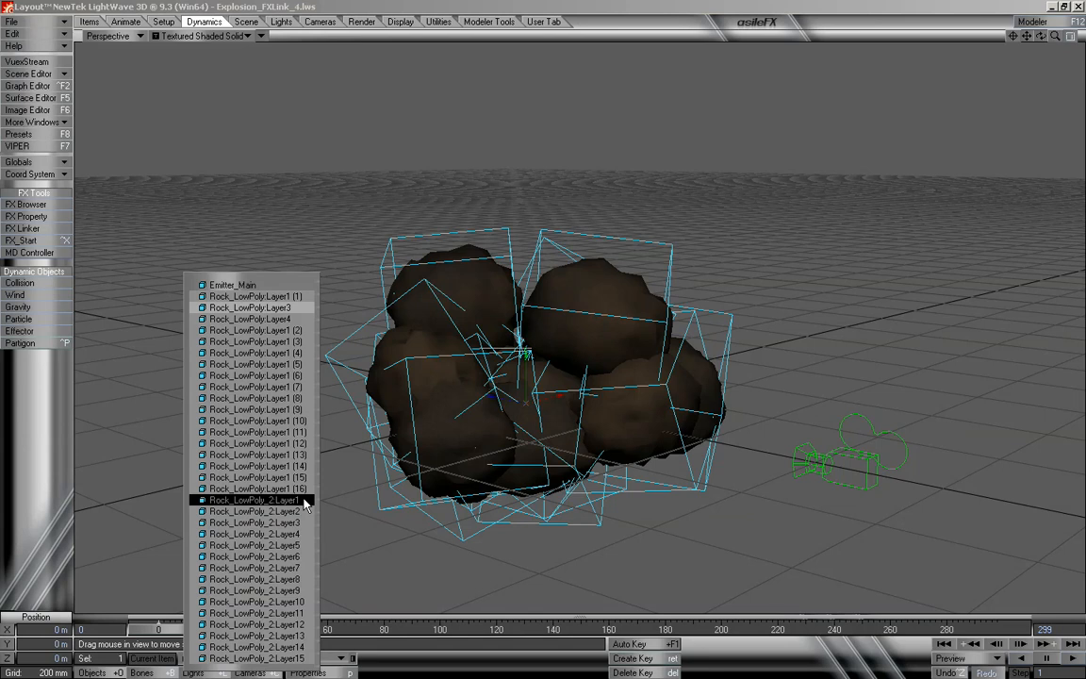
click(503, 433)
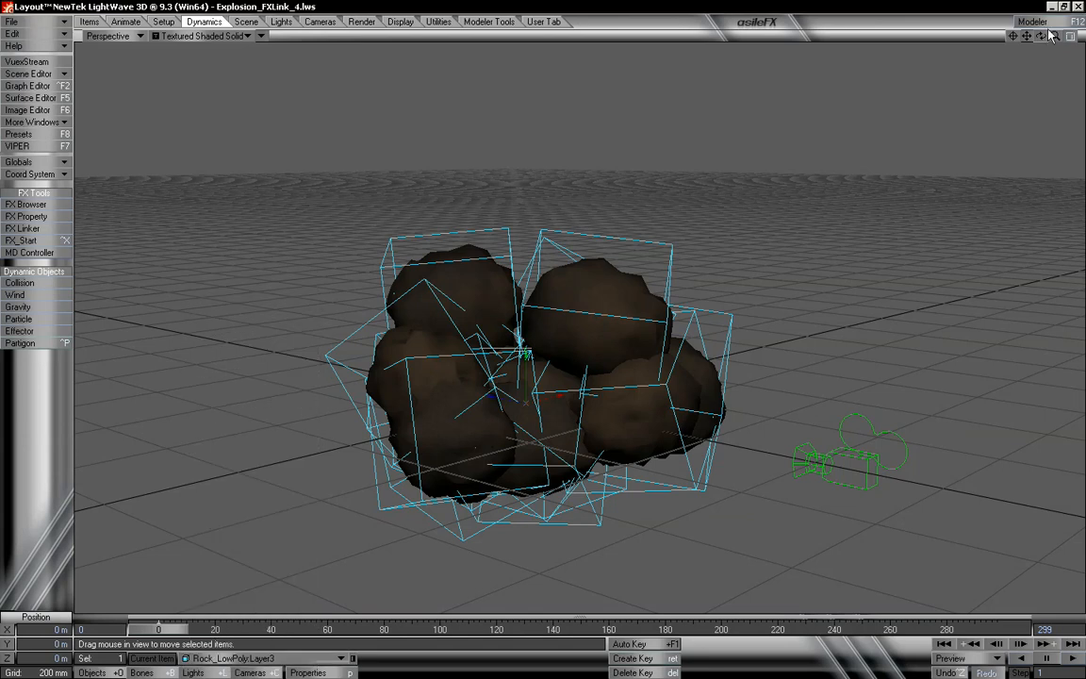
mouse_move(1048, 38)
mouse_down()
mouse_move(1047, 56)
mouse_move(1026, 24)
mouse_up()
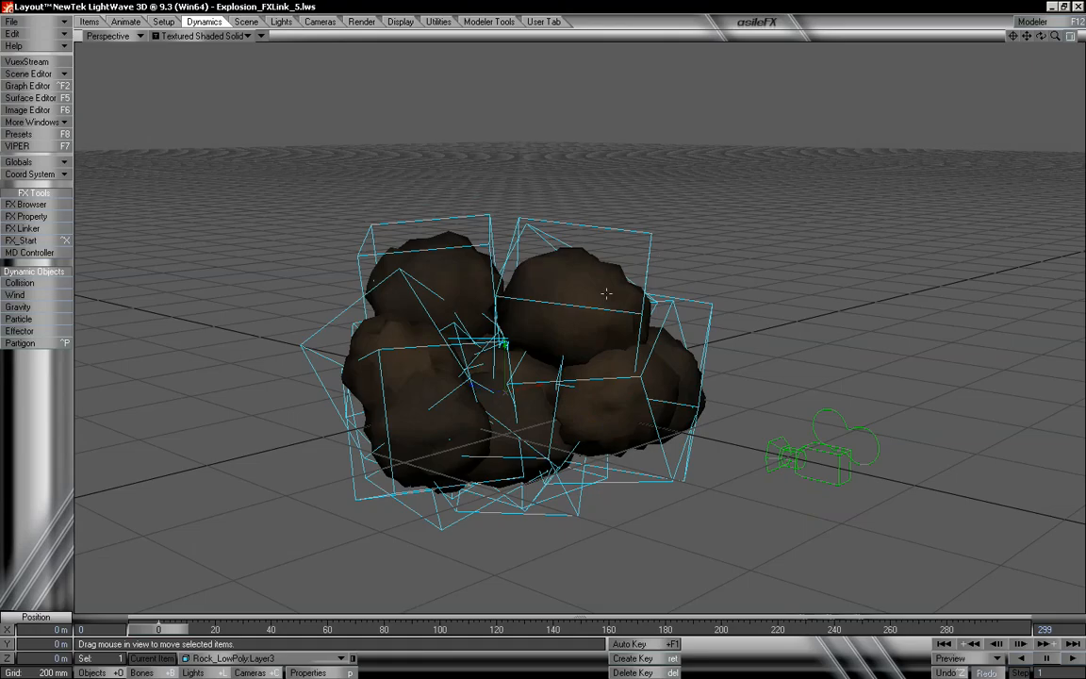
click(253, 657)
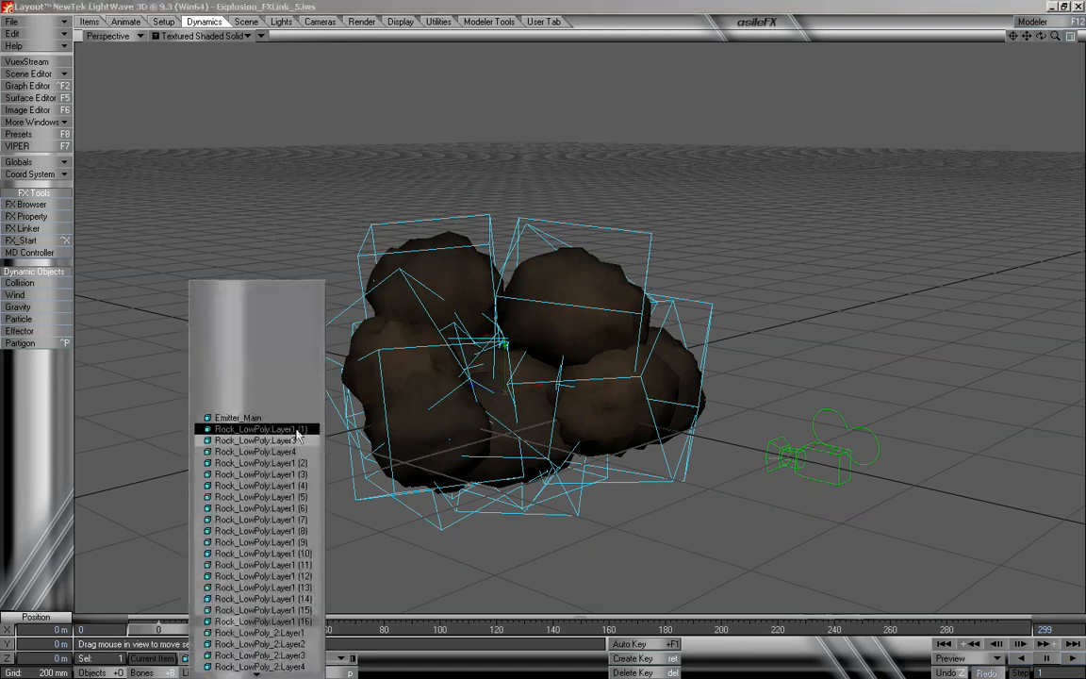
click(301, 431)
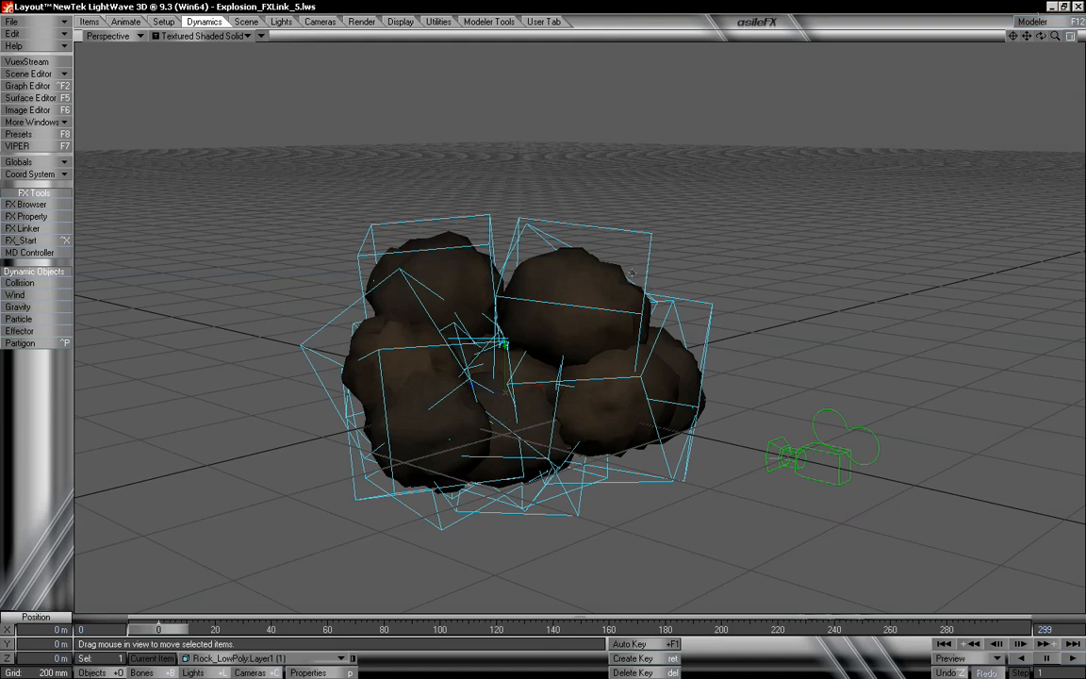
mouse_move(1040, 38)
mouse_down()
mouse_move(1039, 19)
mouse_move(1039, 39)
mouse_up()
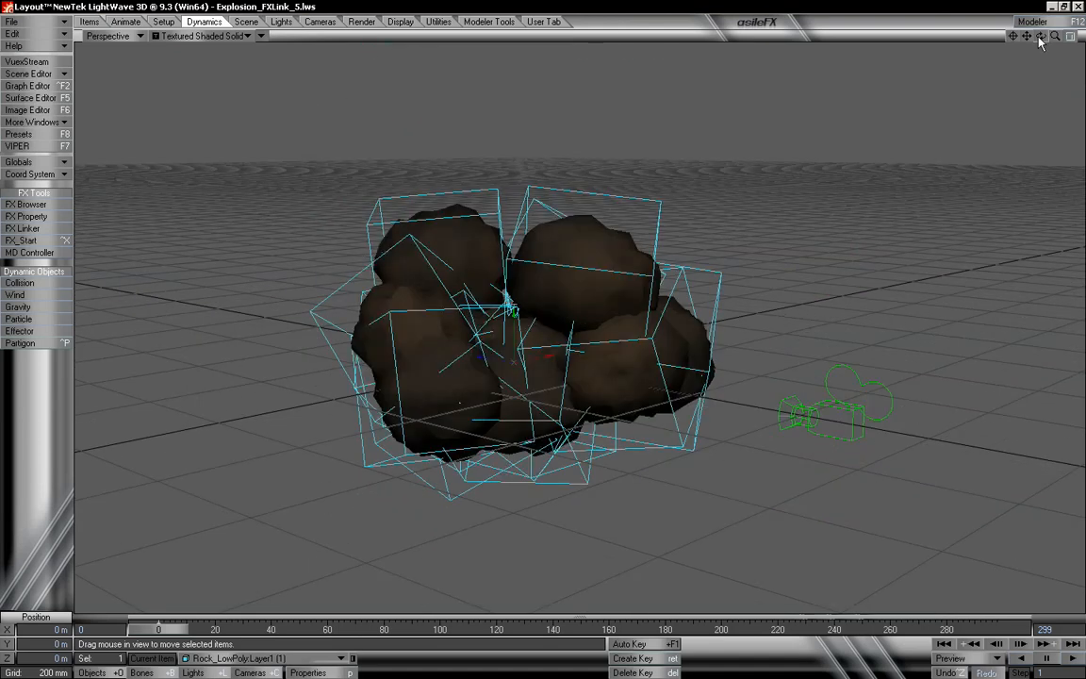
drag(168, 631, 291, 629)
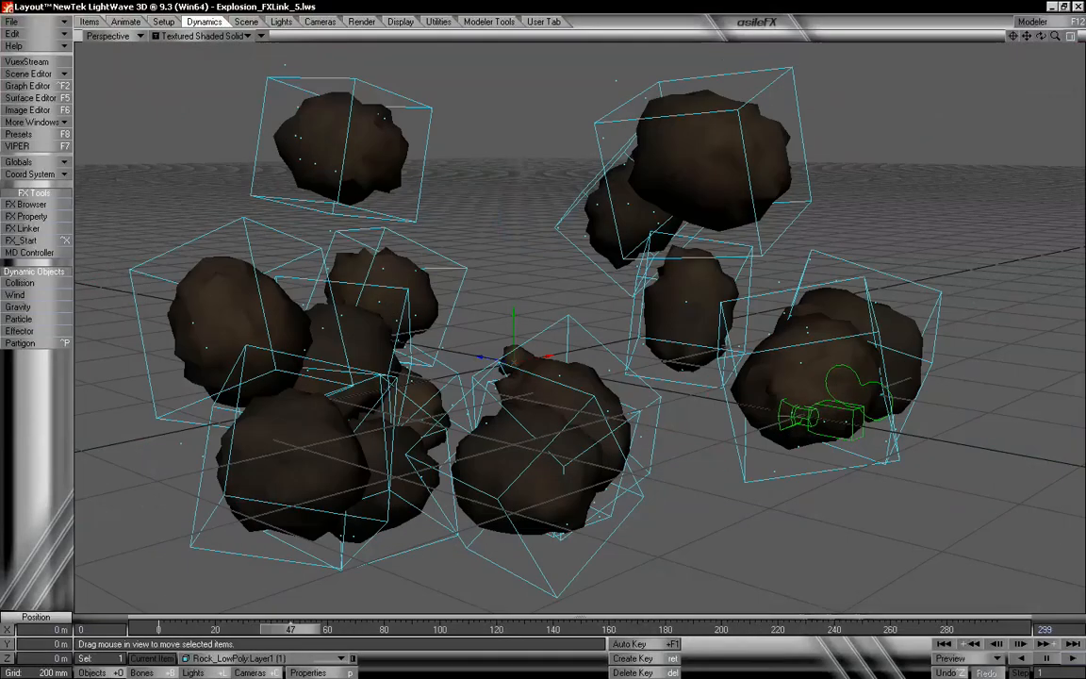
Select Rock_LowPoly:Layer1 (2), scrub the timeline and return to frame 0 to examine its motion path
click(257, 659)
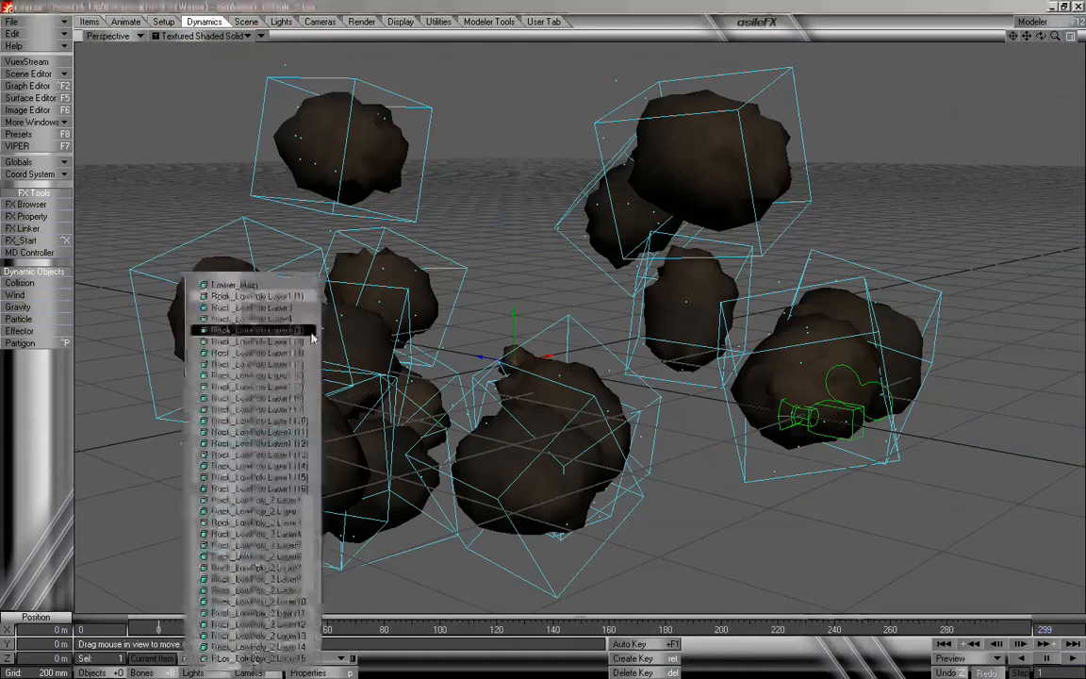
click(304, 331)
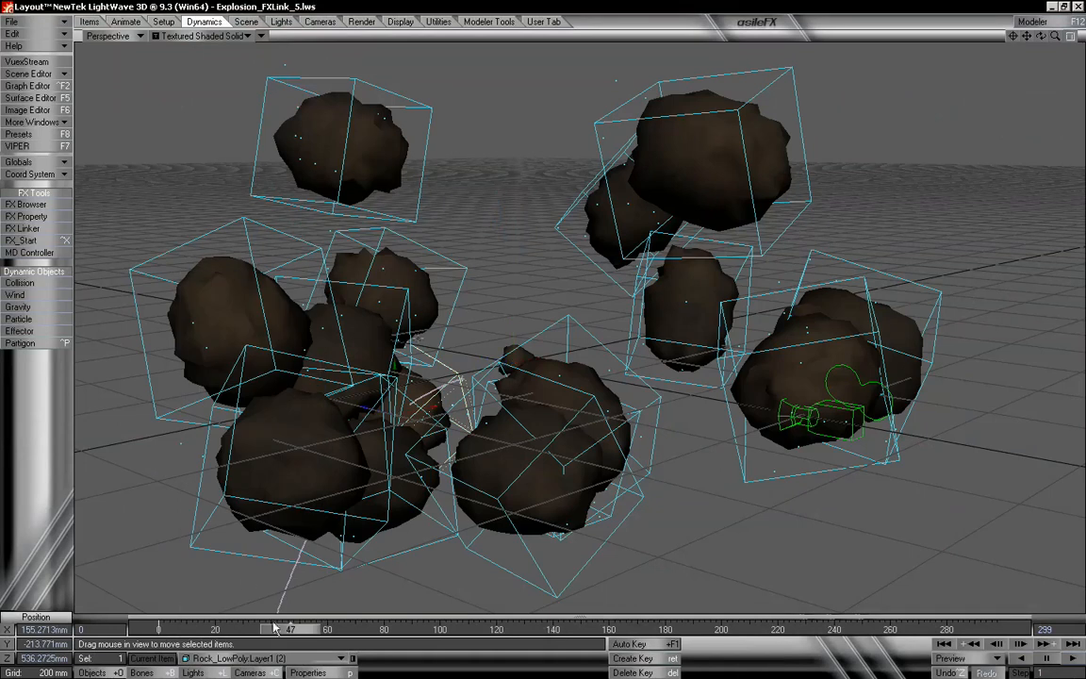
drag(290, 630, 669, 630)
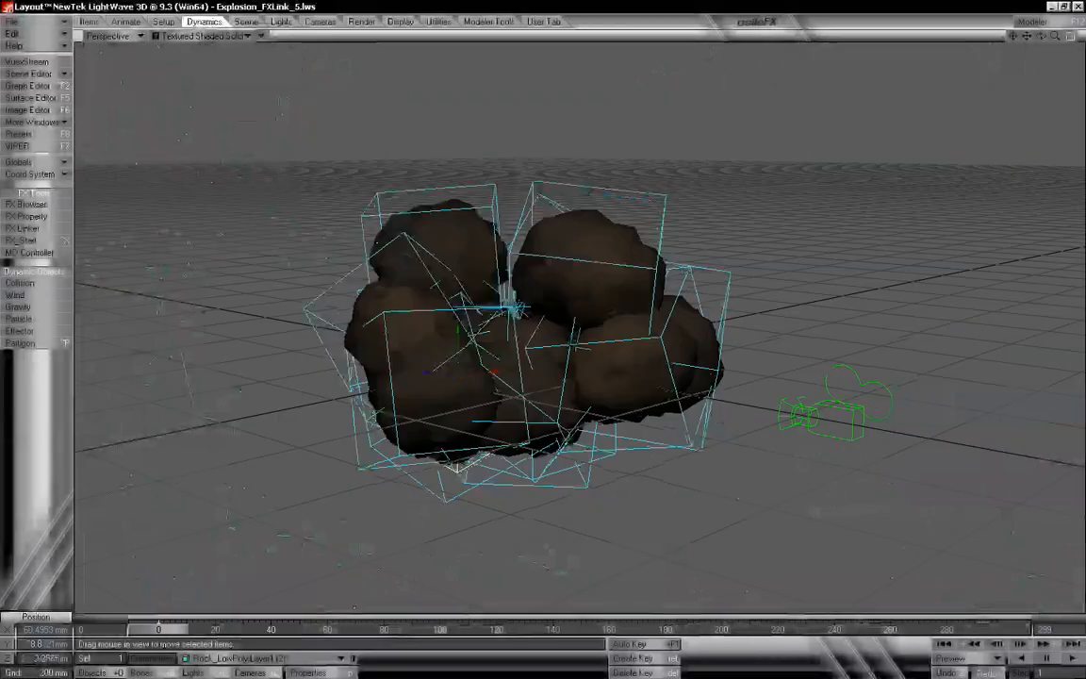
drag(1041, 38, 923, 36)
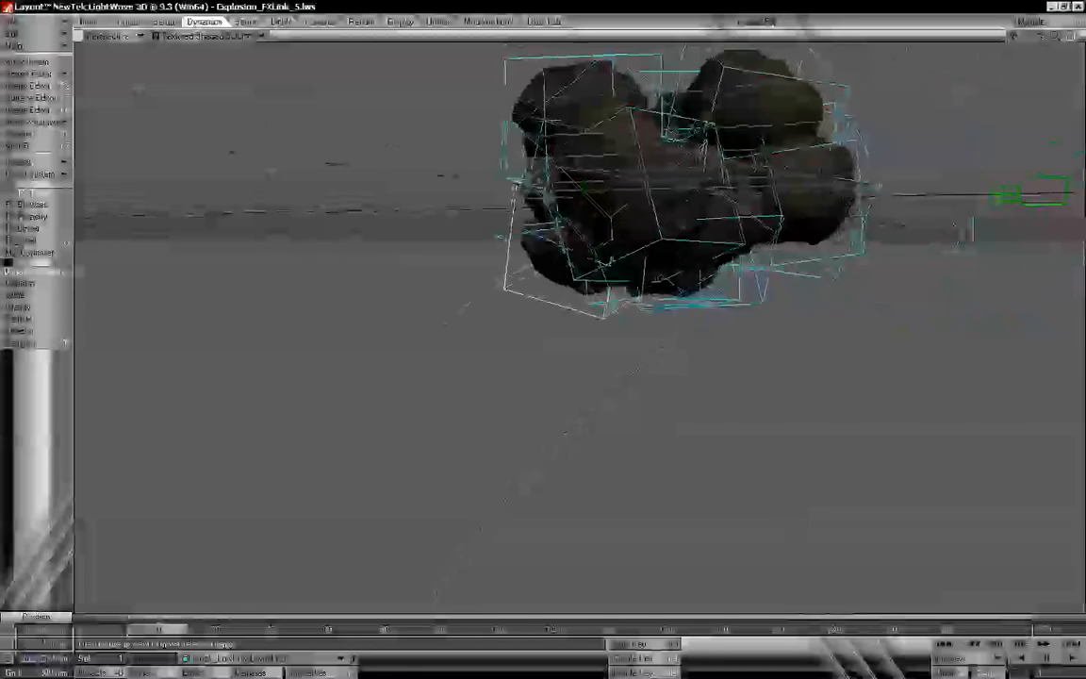
drag(1027, 38, 1028, 83)
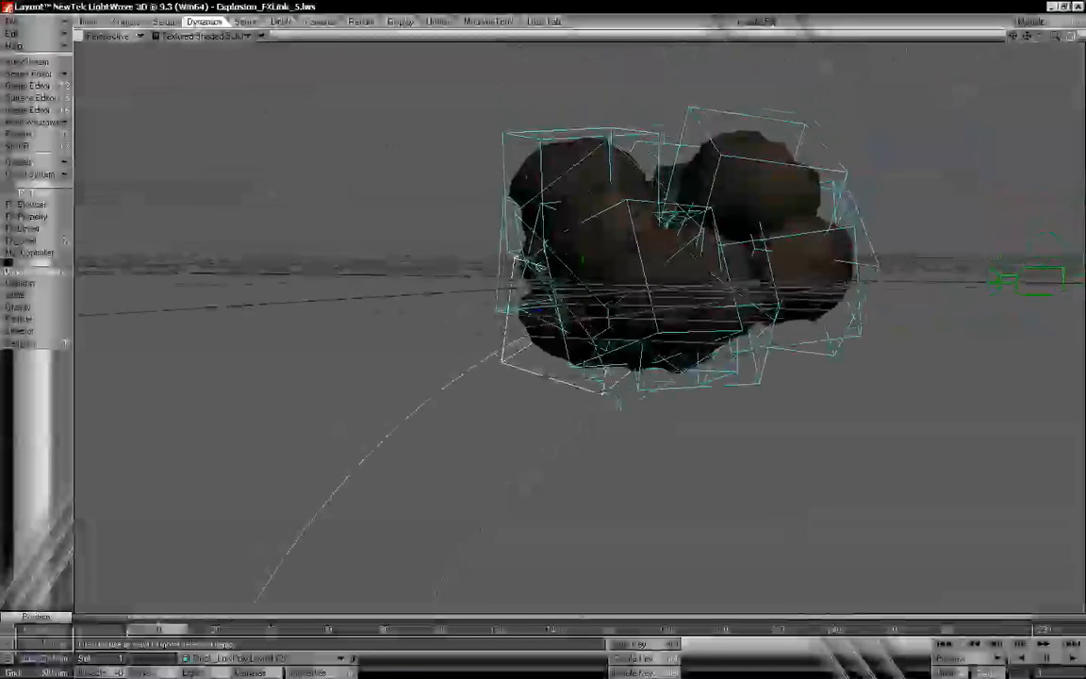
drag(1028, 39, 1079, 3)
drag(1028, 37, 976, 36)
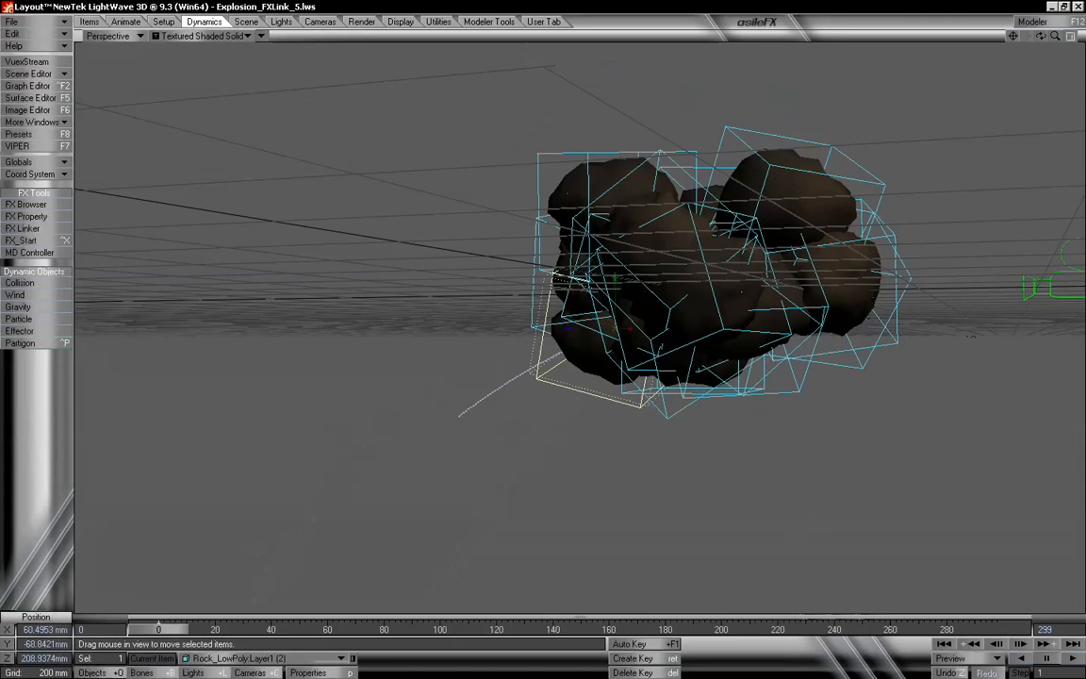
Select Rock_LowPoly:Layer1 (1) and Rock_LowPoly:Layer1 (16) in turn to compare their motion paths
click(264, 658)
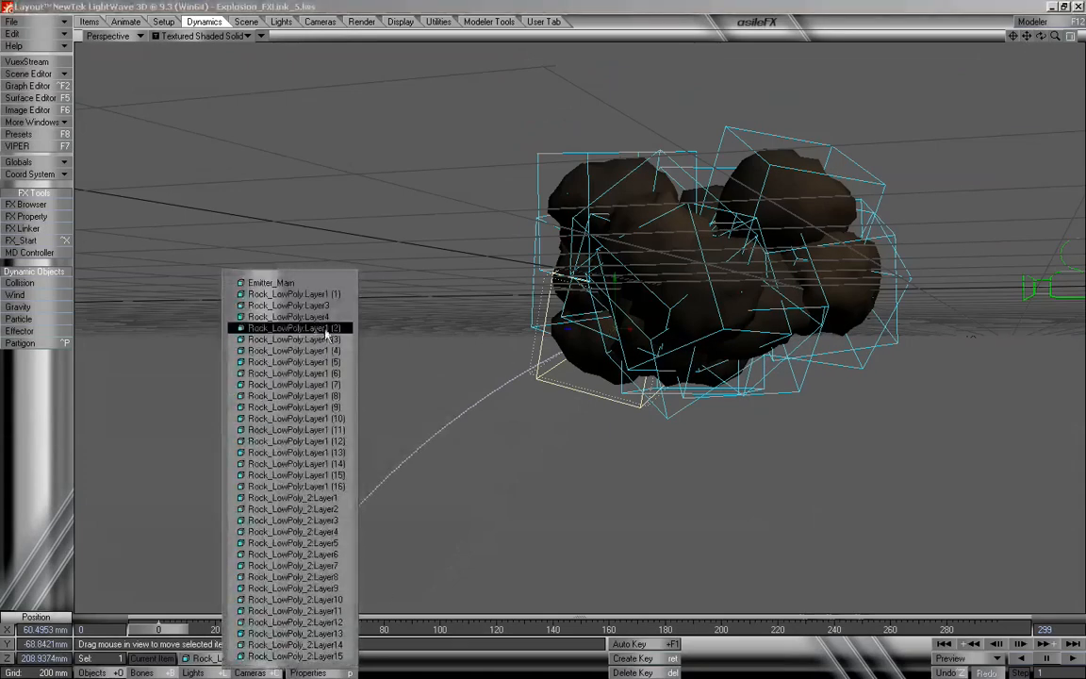
click(317, 294)
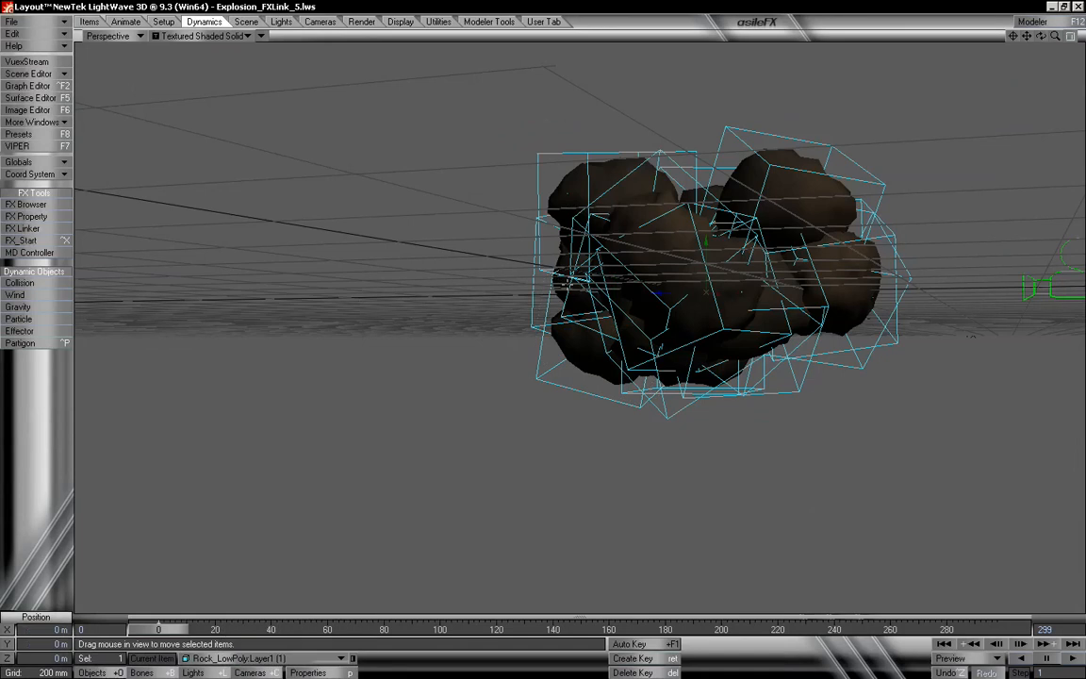
mouse_move(180, 635)
mouse_down()
mouse_move(929, 636)
mouse_move(177, 636)
mouse_up()
click(254, 658)
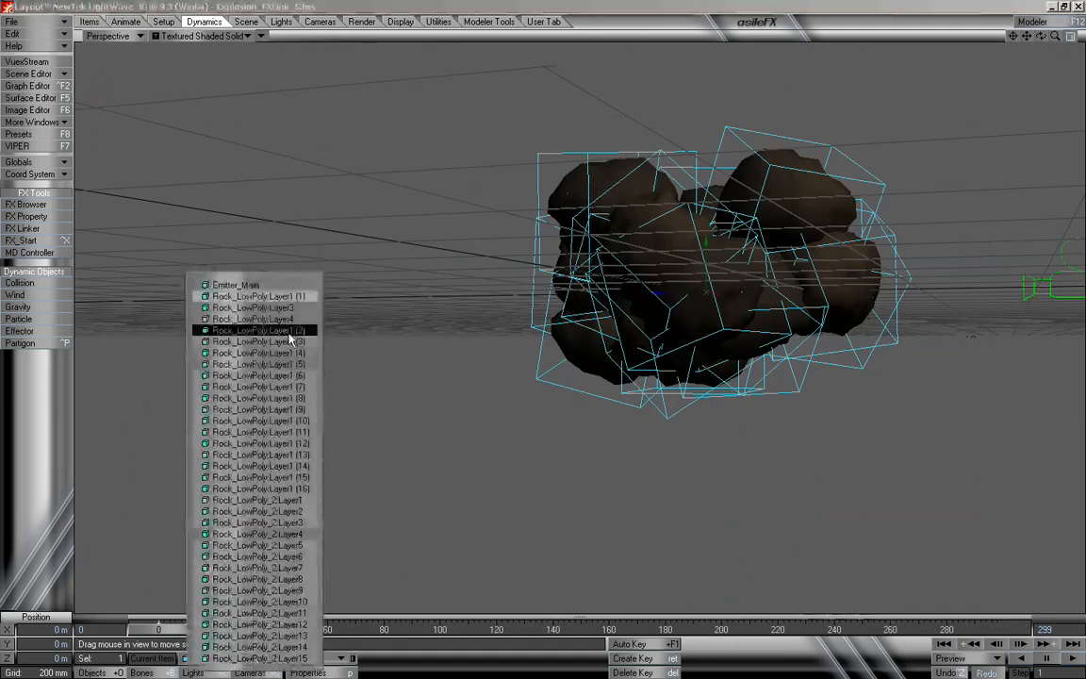
click(295, 487)
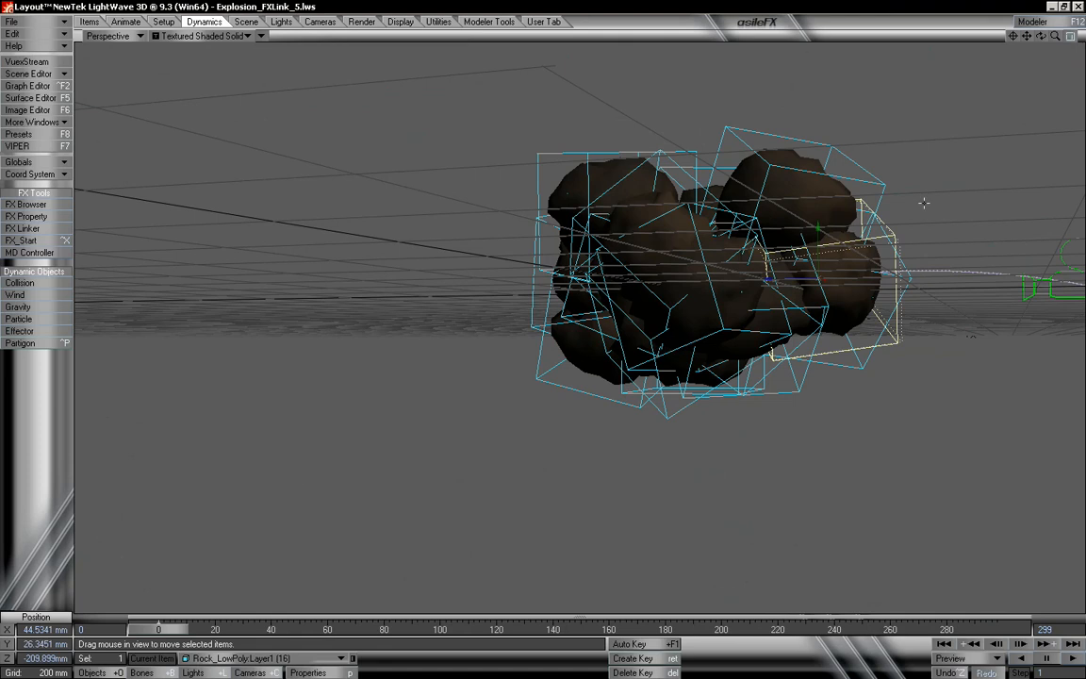
Select Rock_LowPoly:Layer1 (2) and calculate its FX Emitter dynamics from frame 0
click(298, 657)
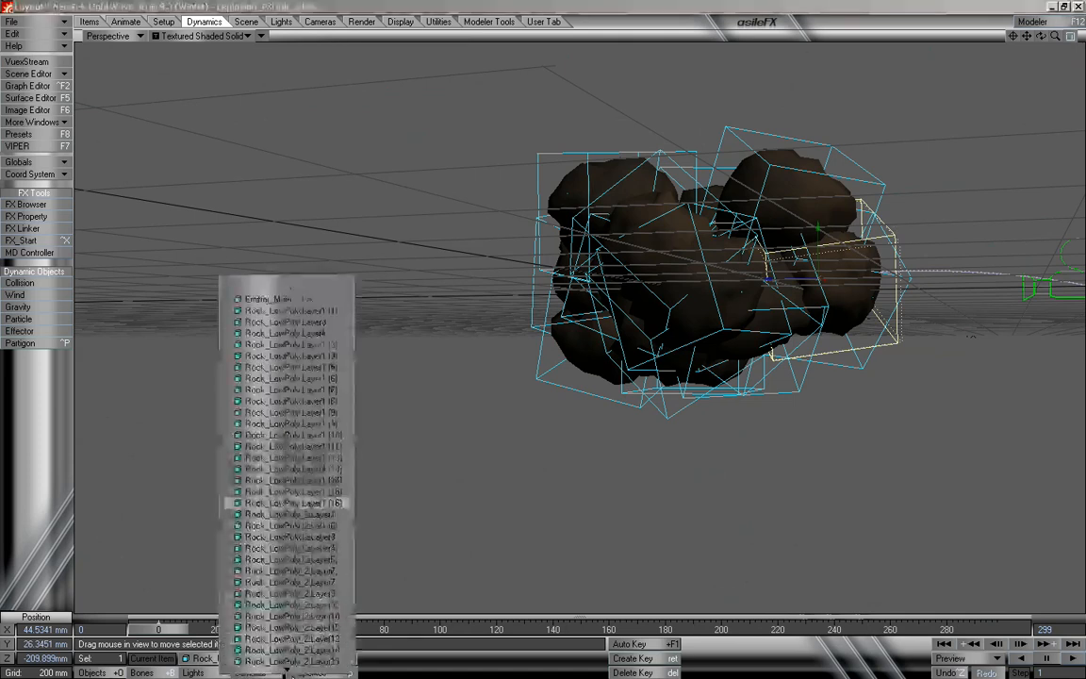
click(328, 345)
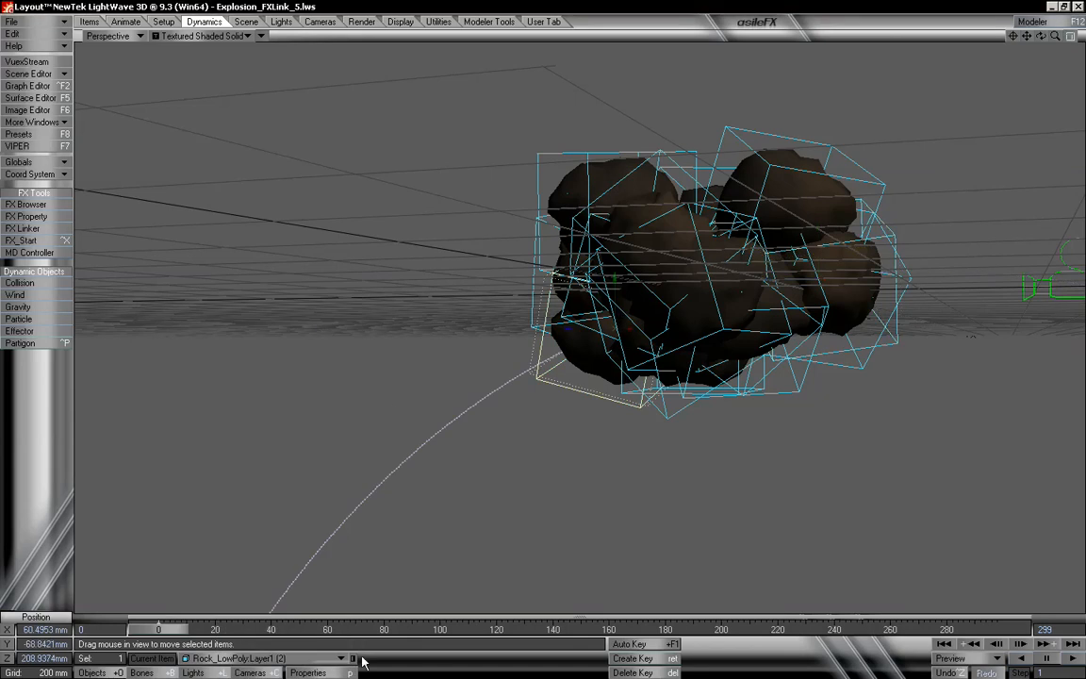
click(321, 672)
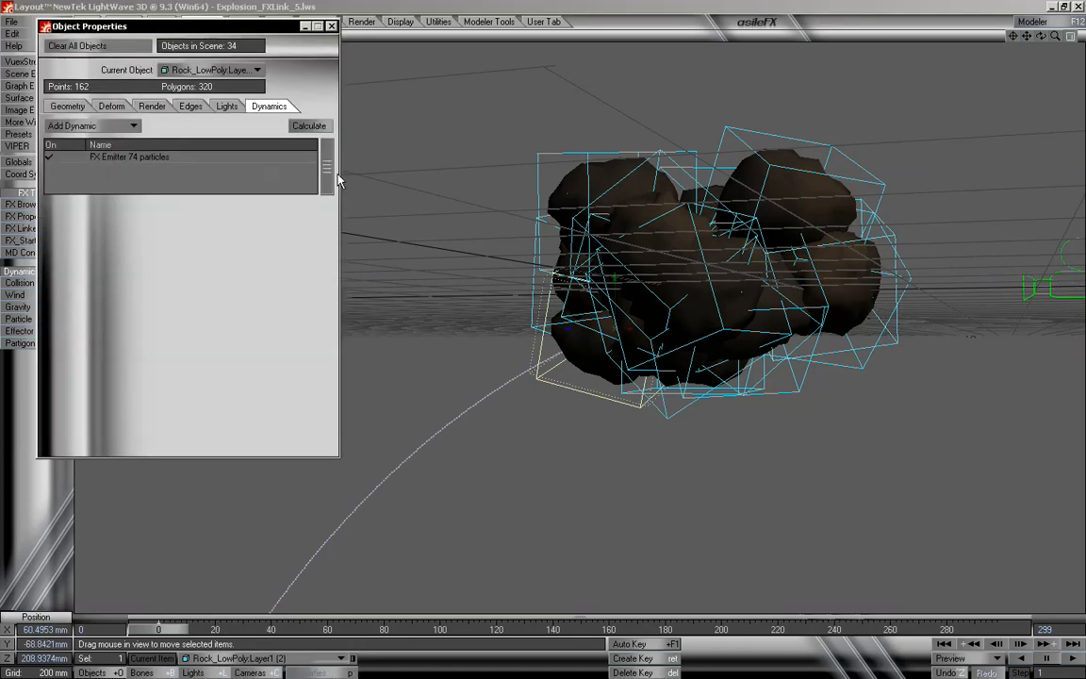
click(171, 157)
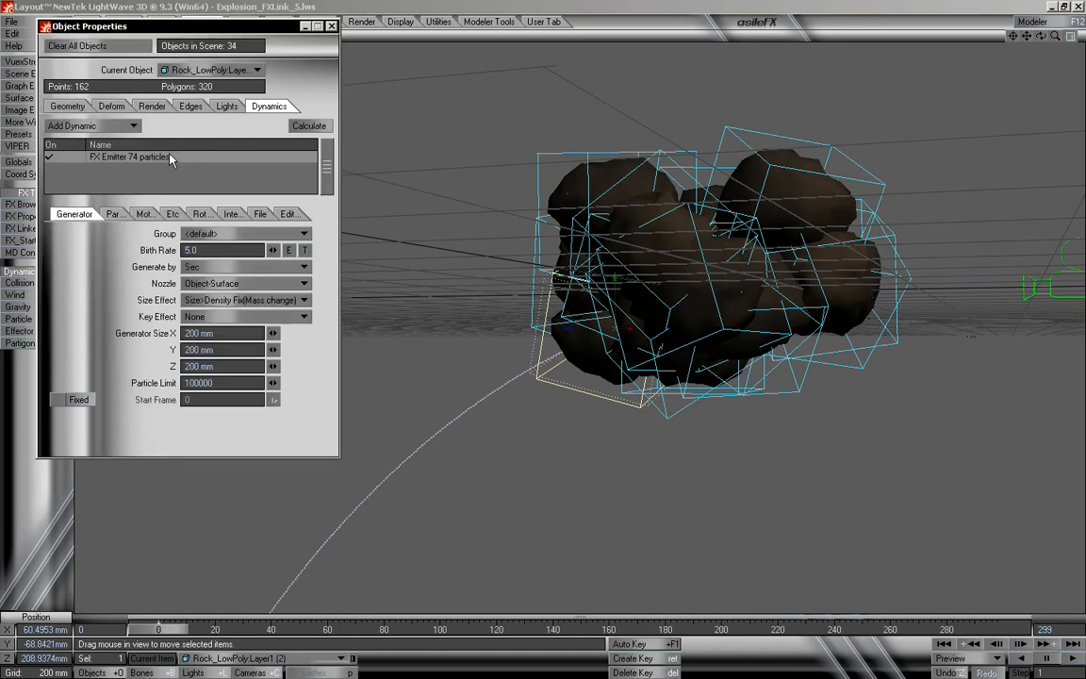
mouse_move(169, 633)
mouse_down()
mouse_move(733, 631)
mouse_move(158, 631)
mouse_up()
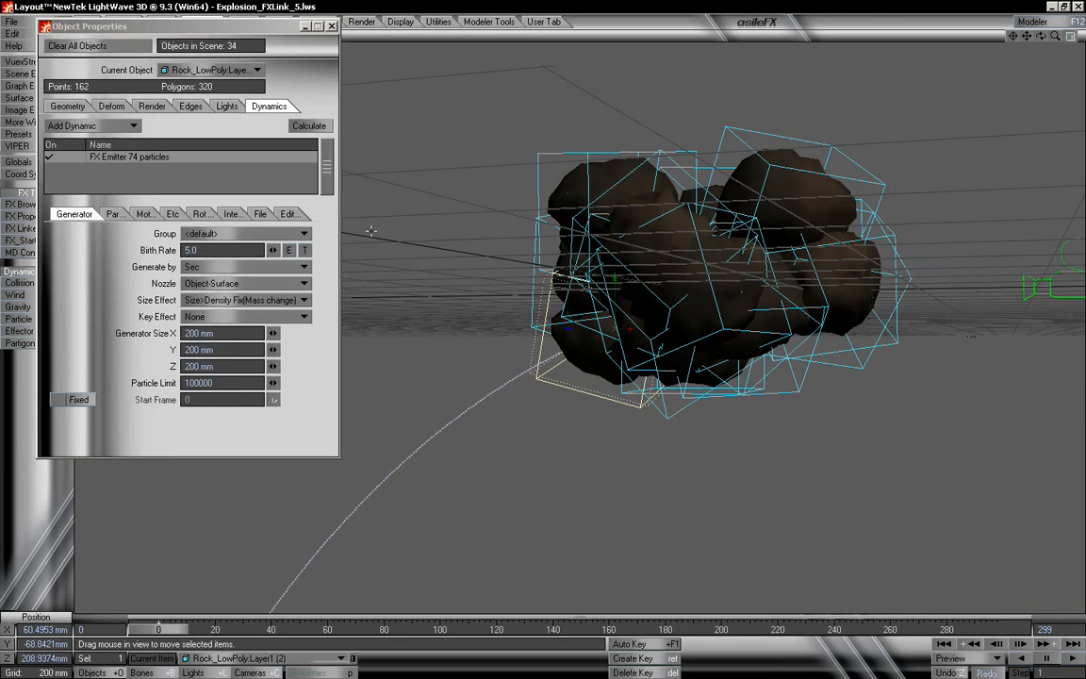
click(326, 124)
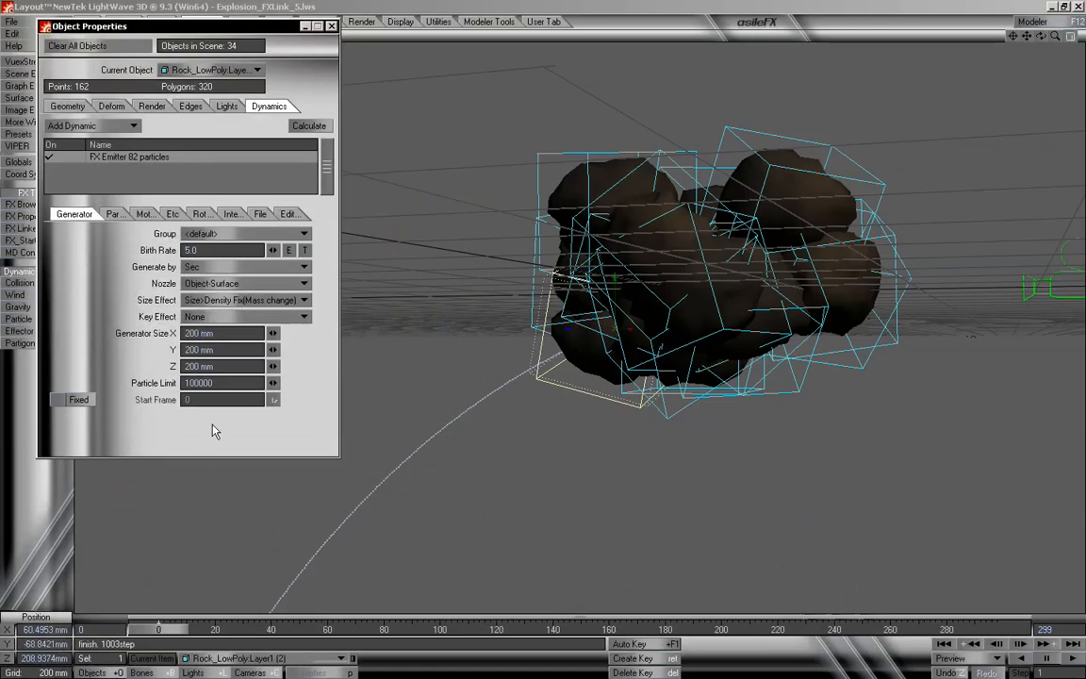
Save the calculated particle motion of the Rock_LowPoly:Layer1 (2) emitter to a PFX file and review the emitter's settings
click(256, 215)
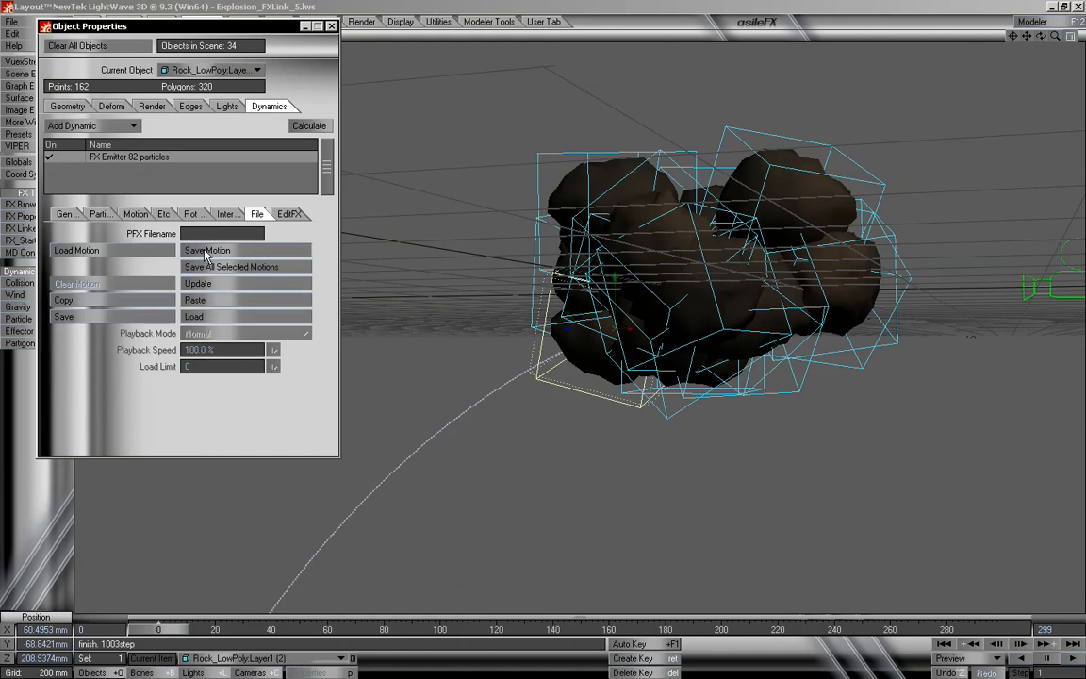
click(258, 252)
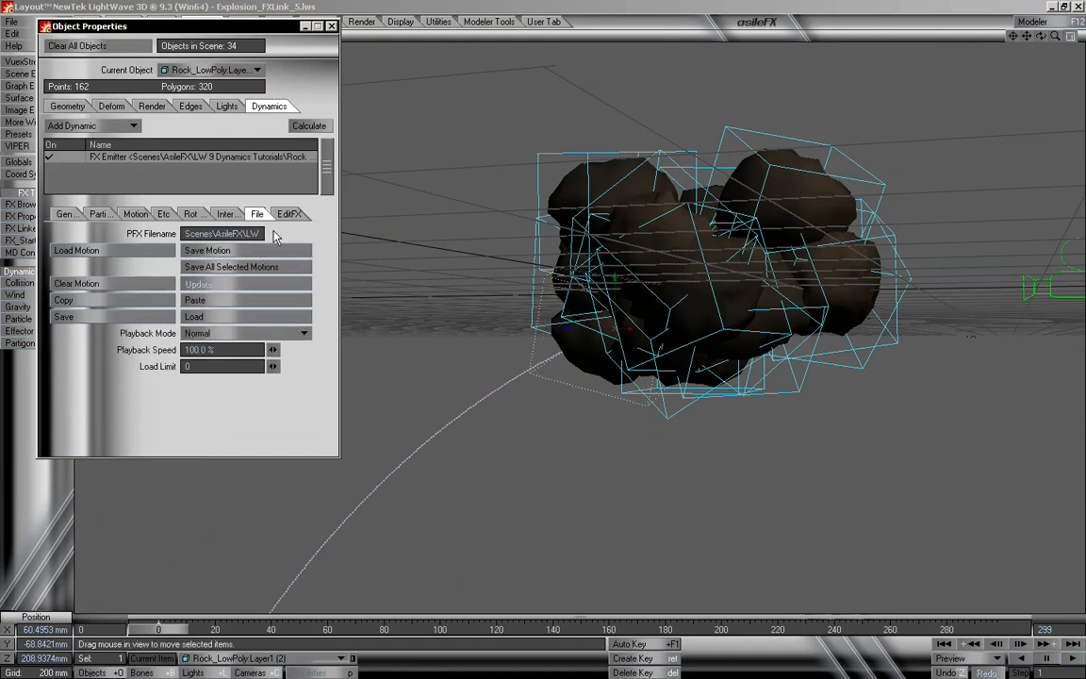
click(64, 214)
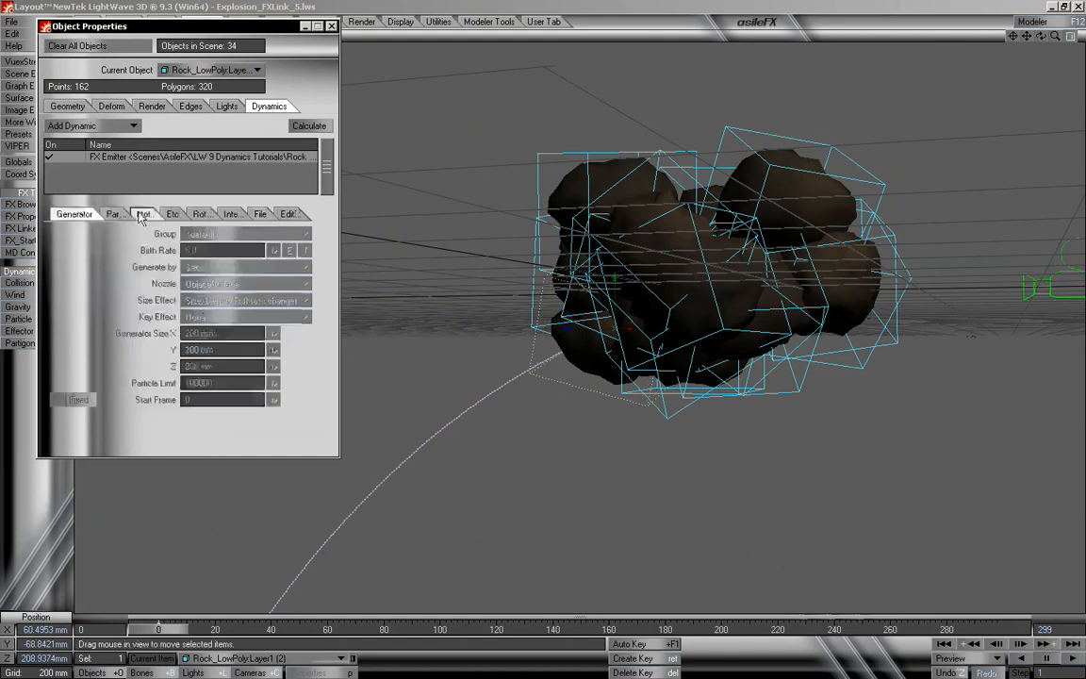
click(226, 214)
click(243, 215)
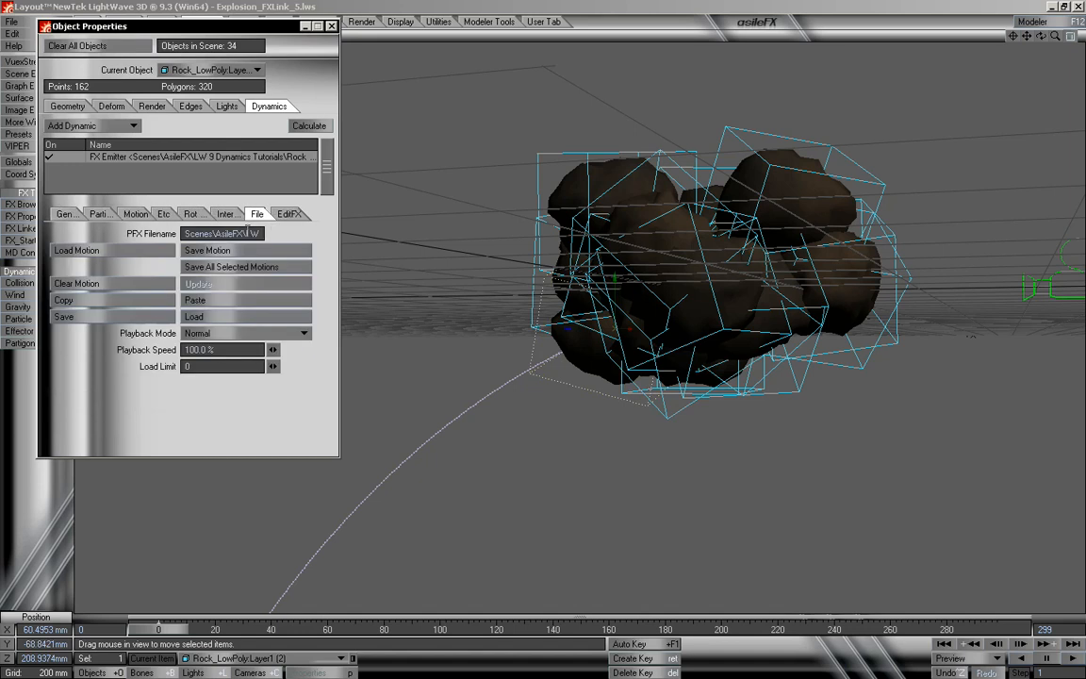
Select Rock_LowPoly:Layer1 (3) and calculate its FX Emitter dynamics
click(274, 658)
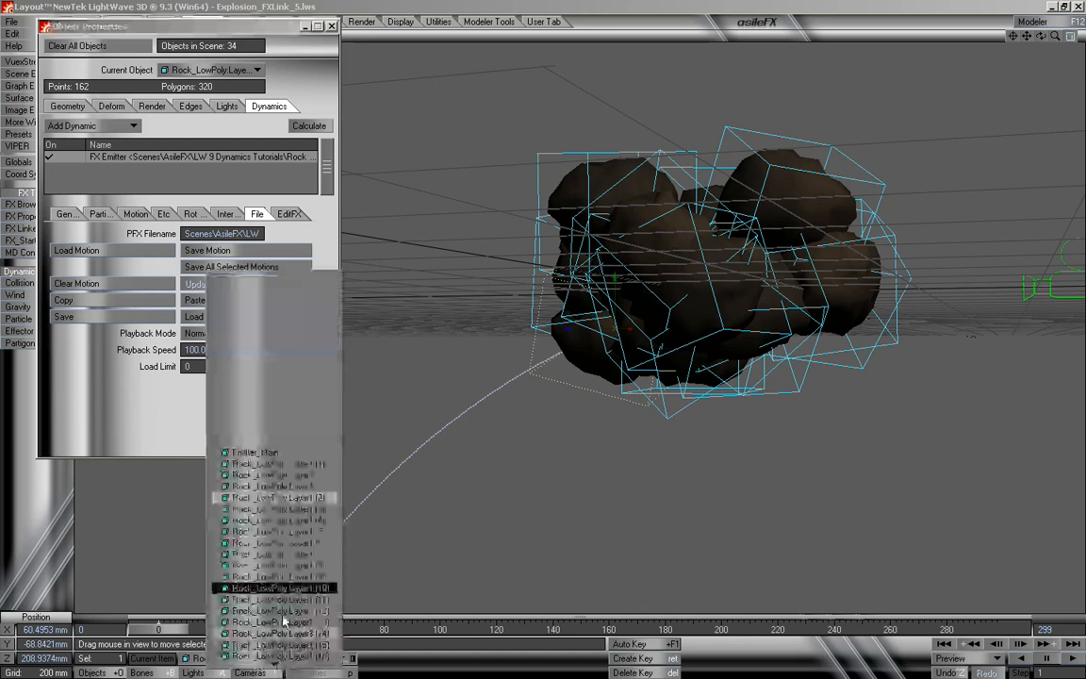
click(319, 509)
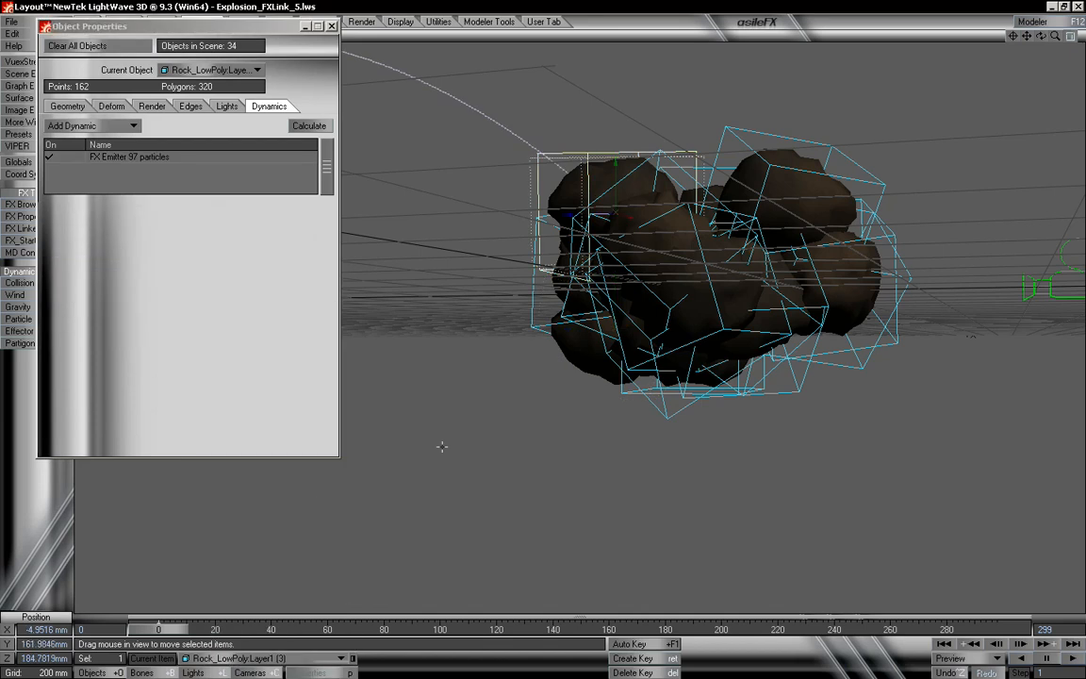
click(237, 158)
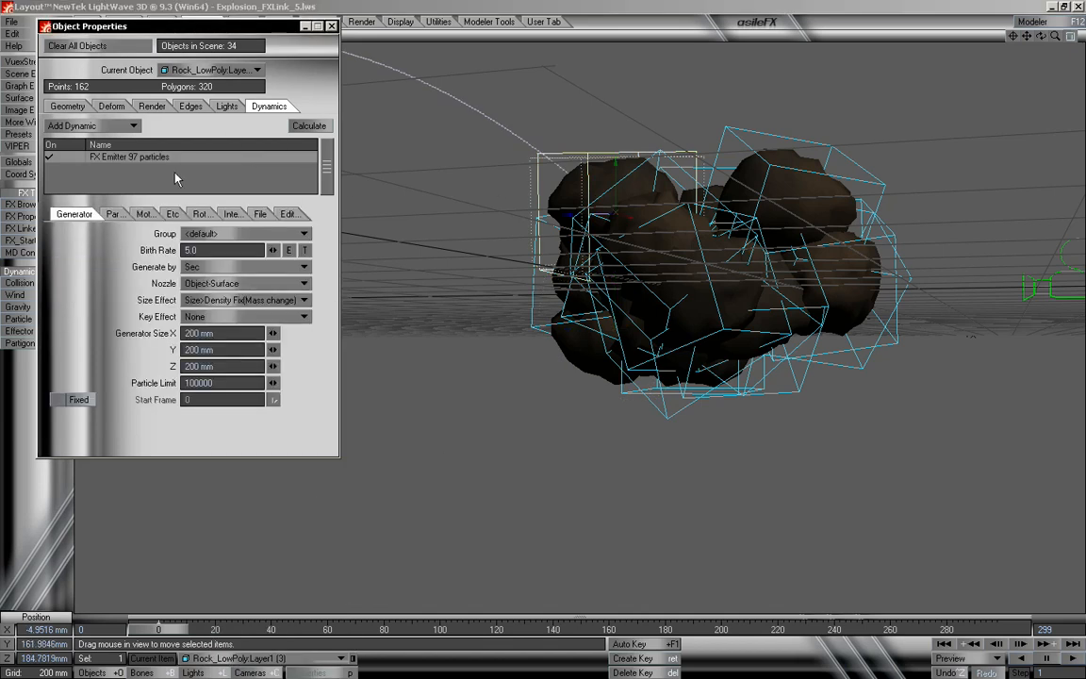
click(319, 129)
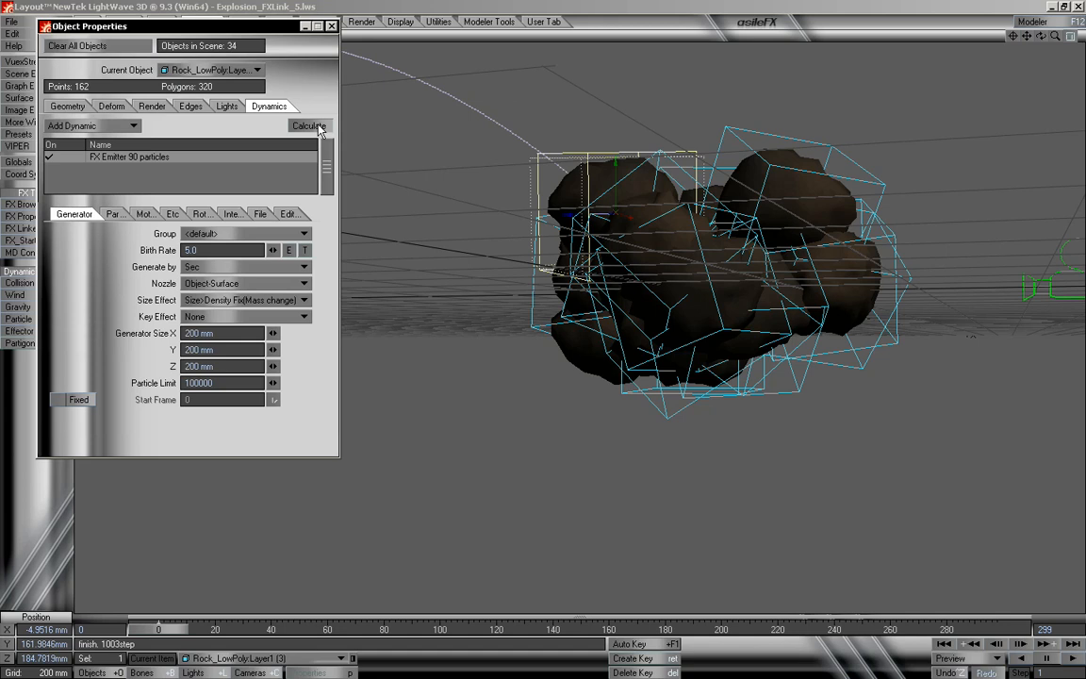
mouse_move(162, 637)
mouse_down()
mouse_move(888, 629)
mouse_move(159, 630)
mouse_up()
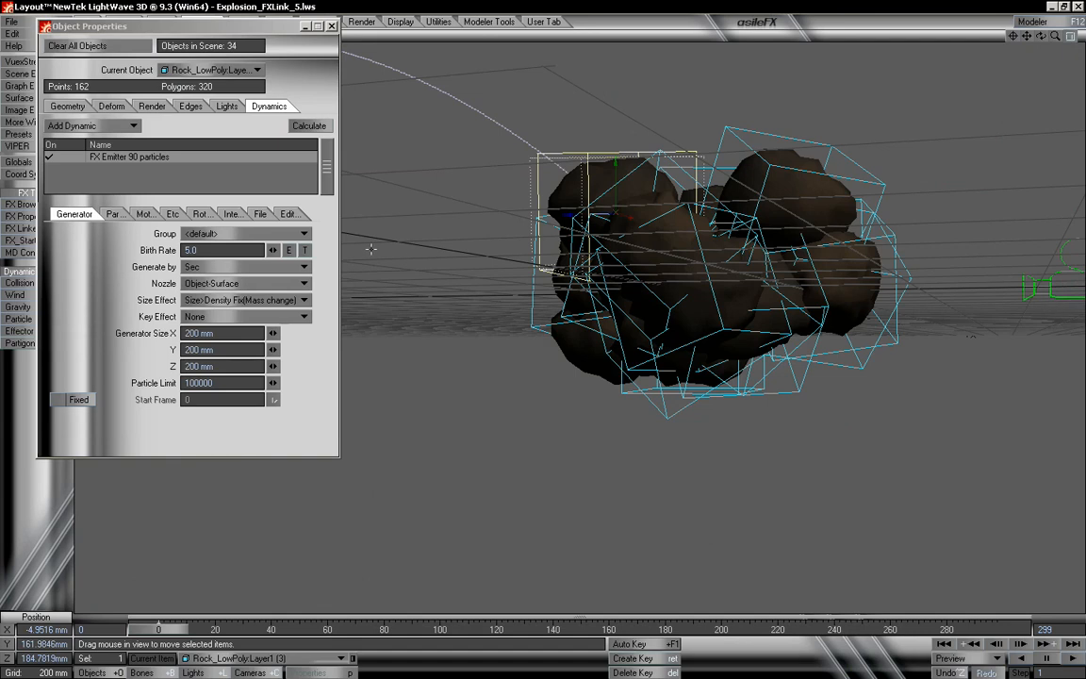
Open the file settings of the Rock_LowPoly:Layer1 (3) emitter
click(258, 214)
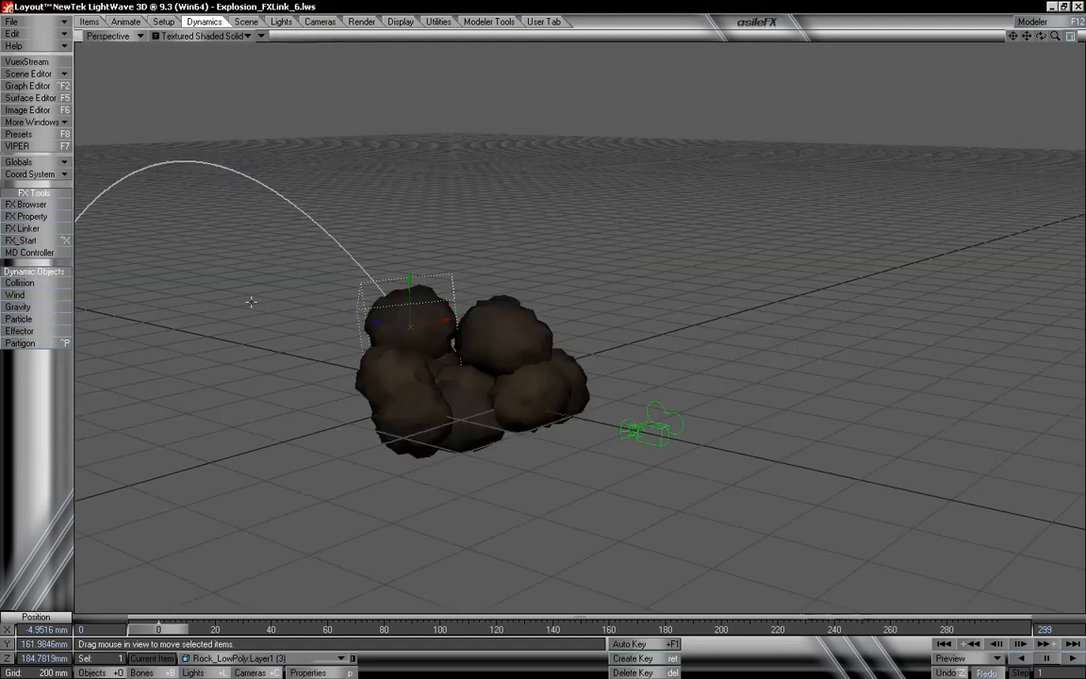
Select Rock_LowPoly:Layer1 (2) and scrub the timeline to review the motion of its rock
mouse_move(174, 637)
mouse_down()
mouse_move(962, 637)
mouse_move(158, 629)
mouse_up()
mouse_move(161, 629)
mouse_down()
mouse_move(560, 628)
mouse_move(161, 629)
mouse_up()
click(274, 658)
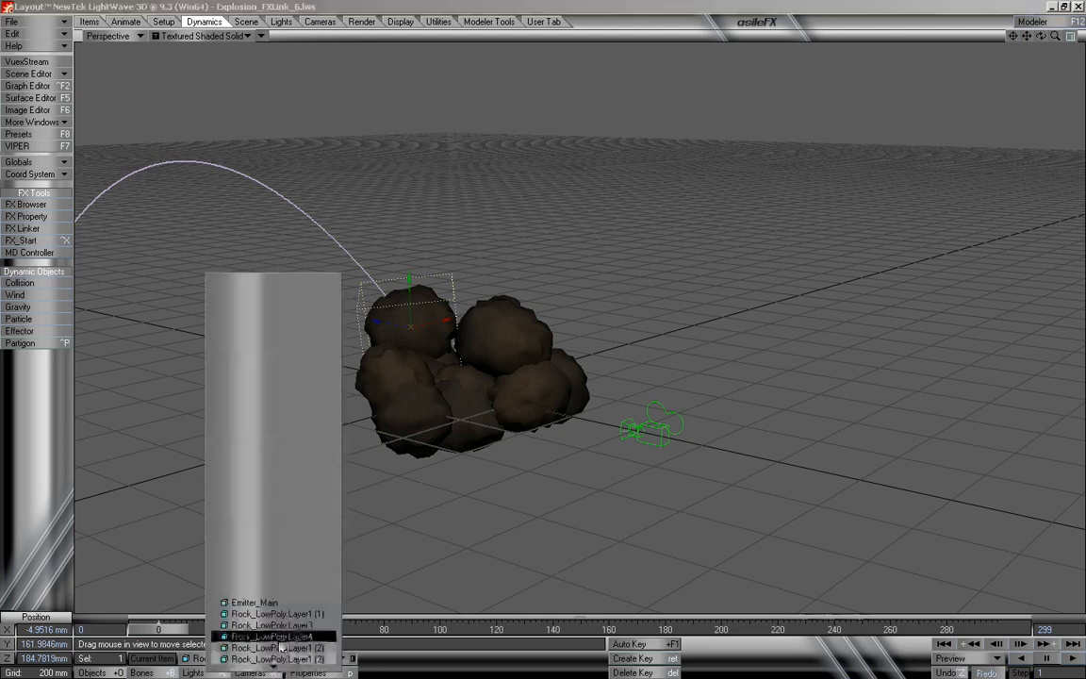
click(283, 647)
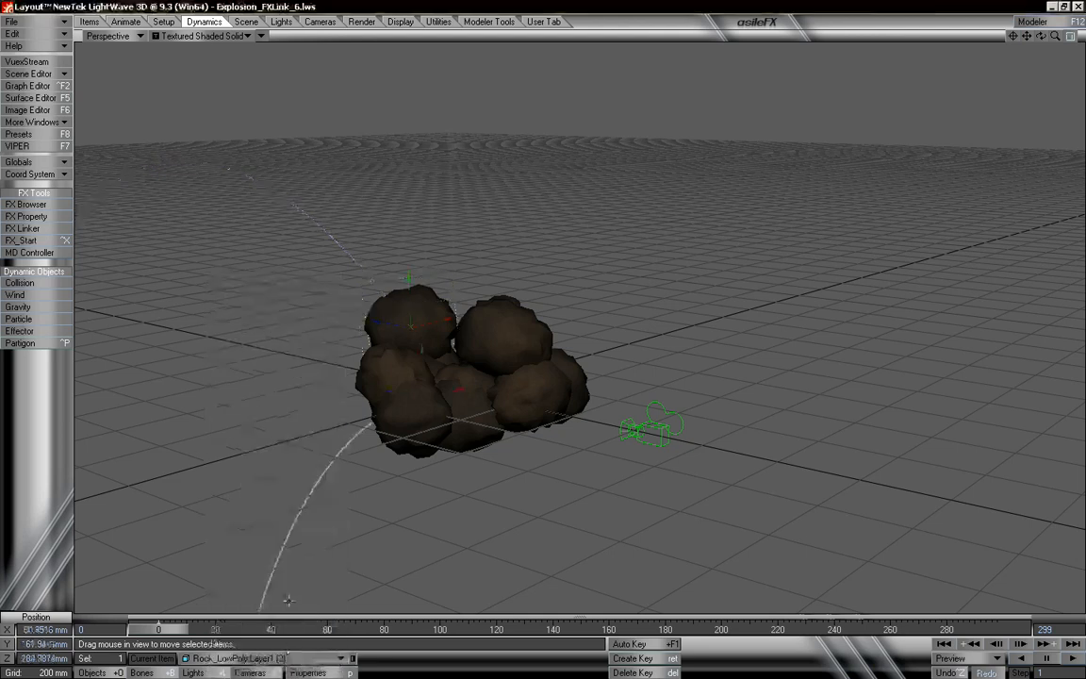
click(283, 658)
click(285, 630)
click(282, 658)
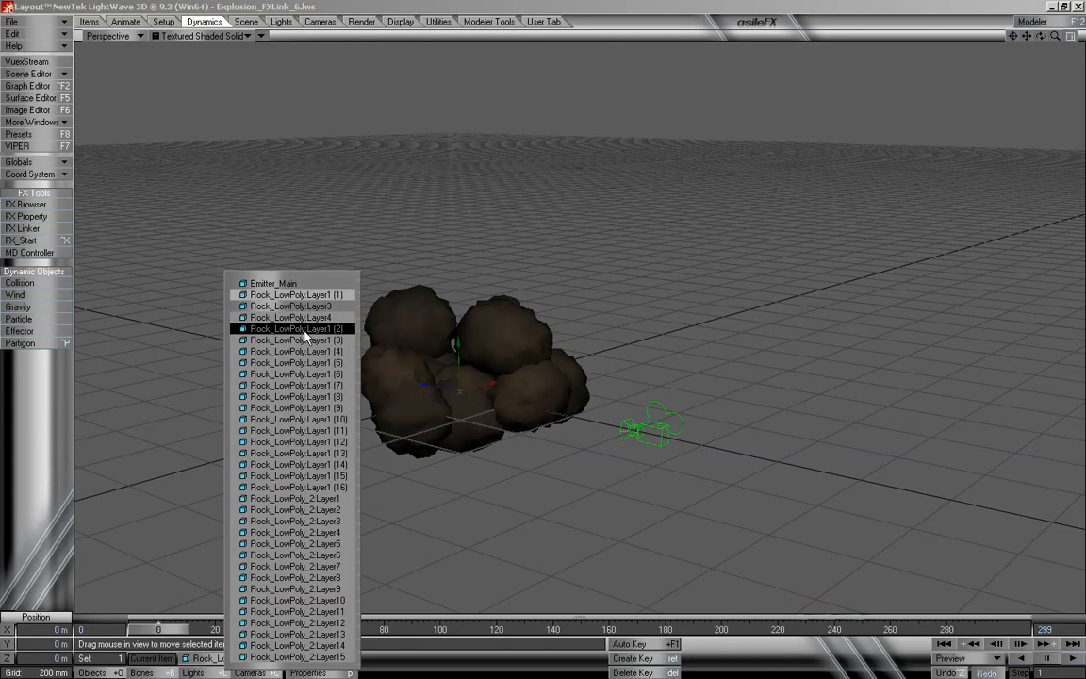
click(337, 329)
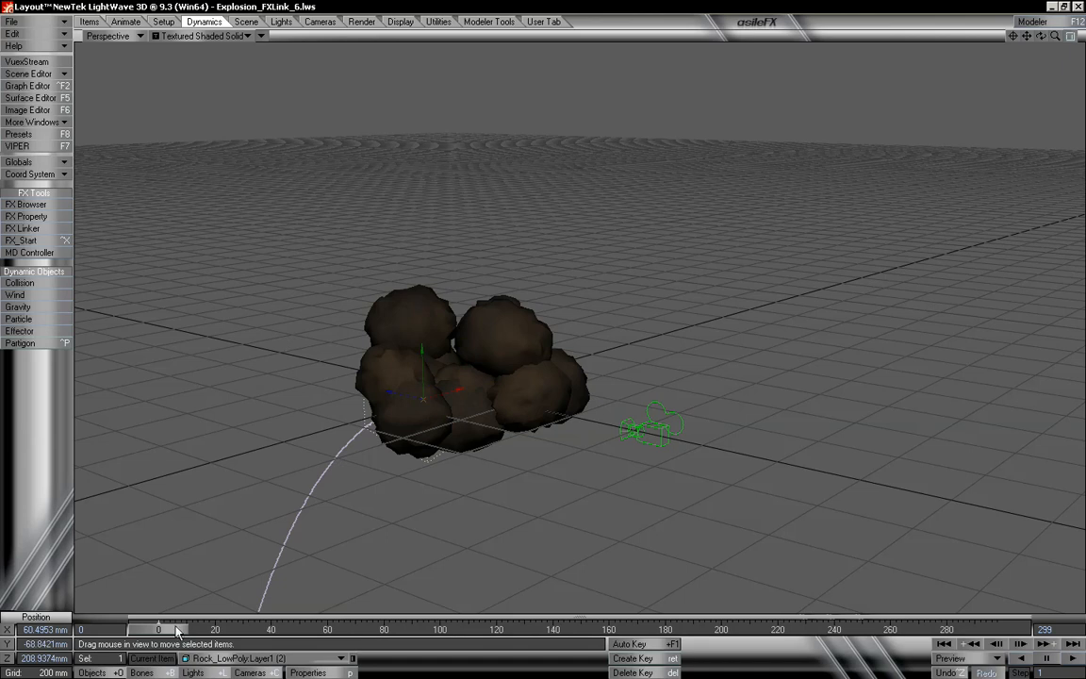
drag(177, 629, 259, 629)
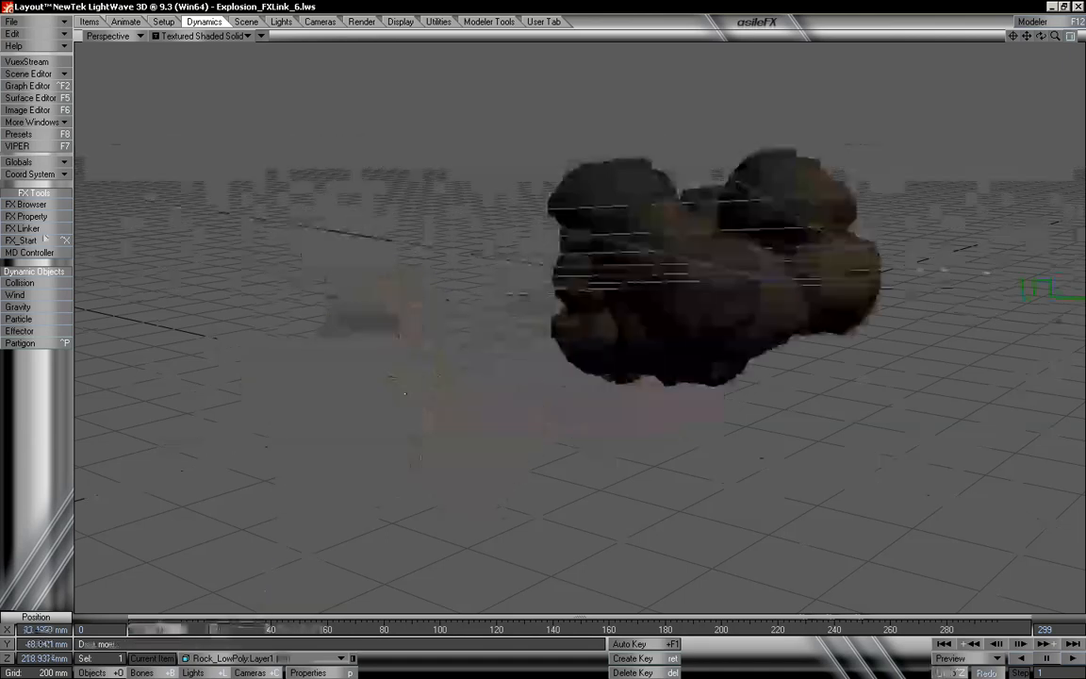
In FX Linker, link Rock_LowPoly_2:Layer1 to the Rock_LowPoly:Layer1 (2) particles, with pre behavior size dissolve and 80 copies
click(41, 231)
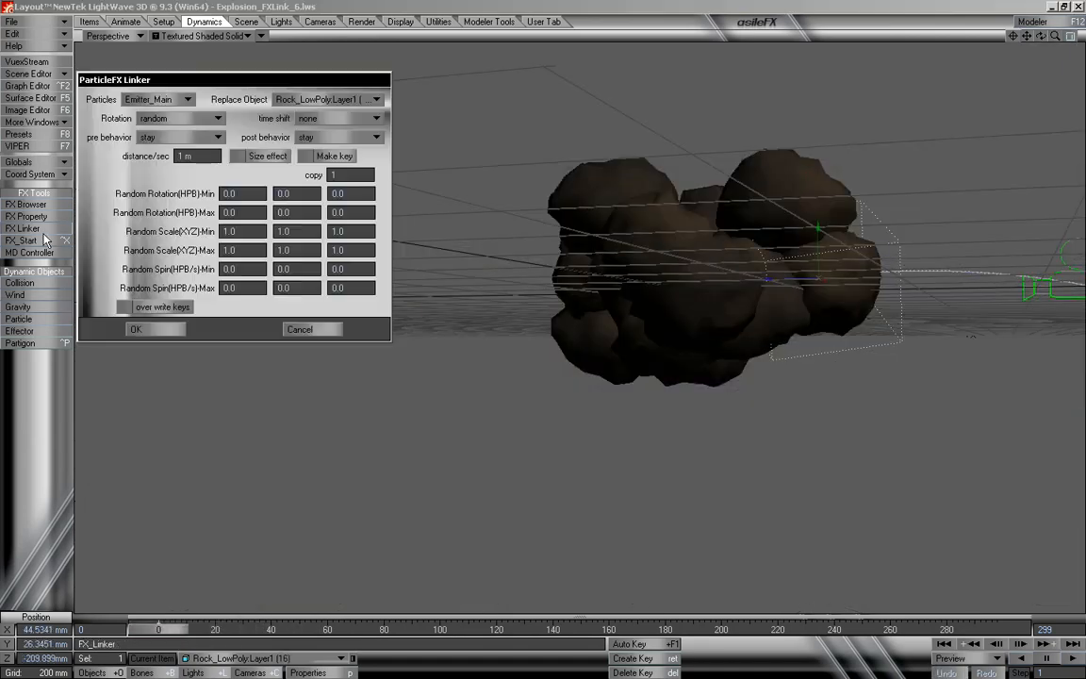
click(156, 99)
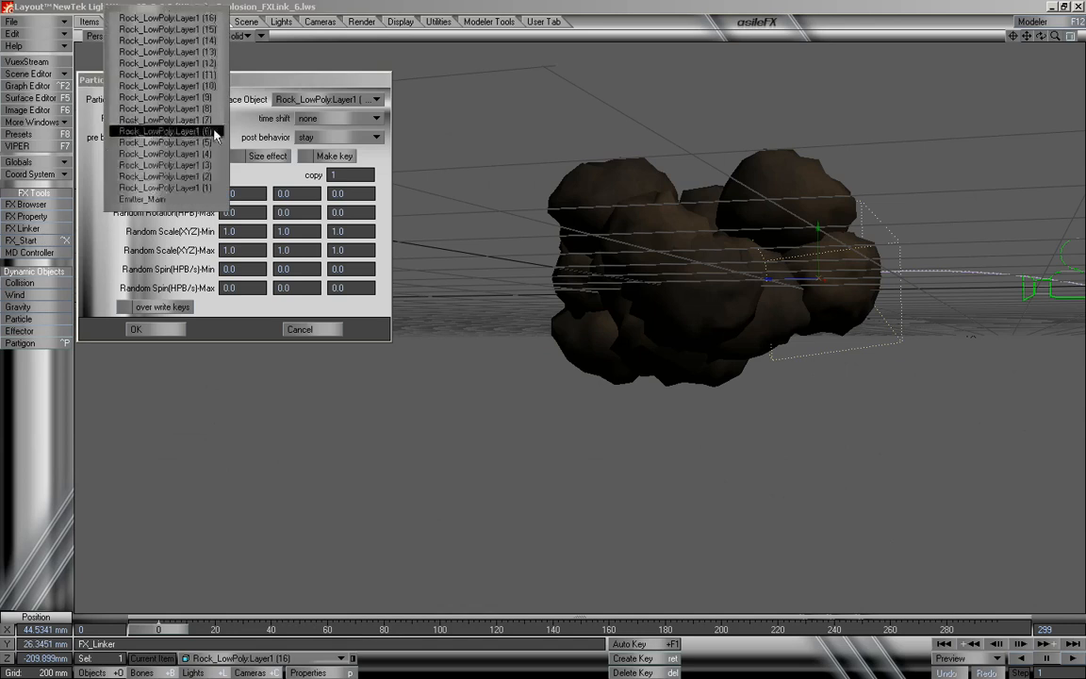
click(193, 177)
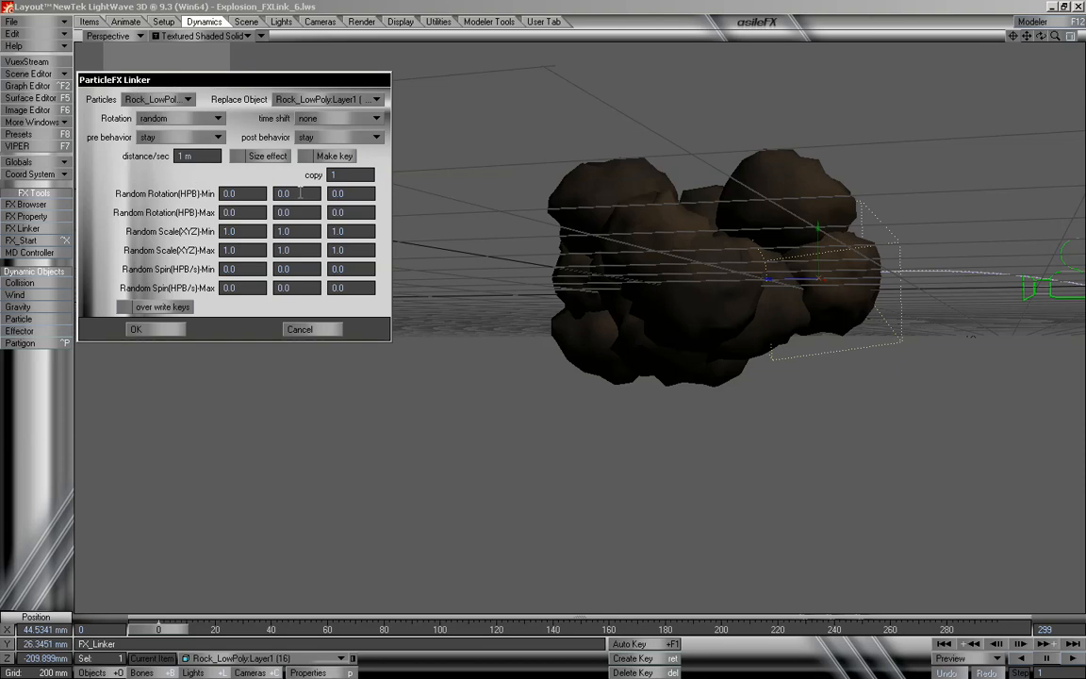
click(318, 101)
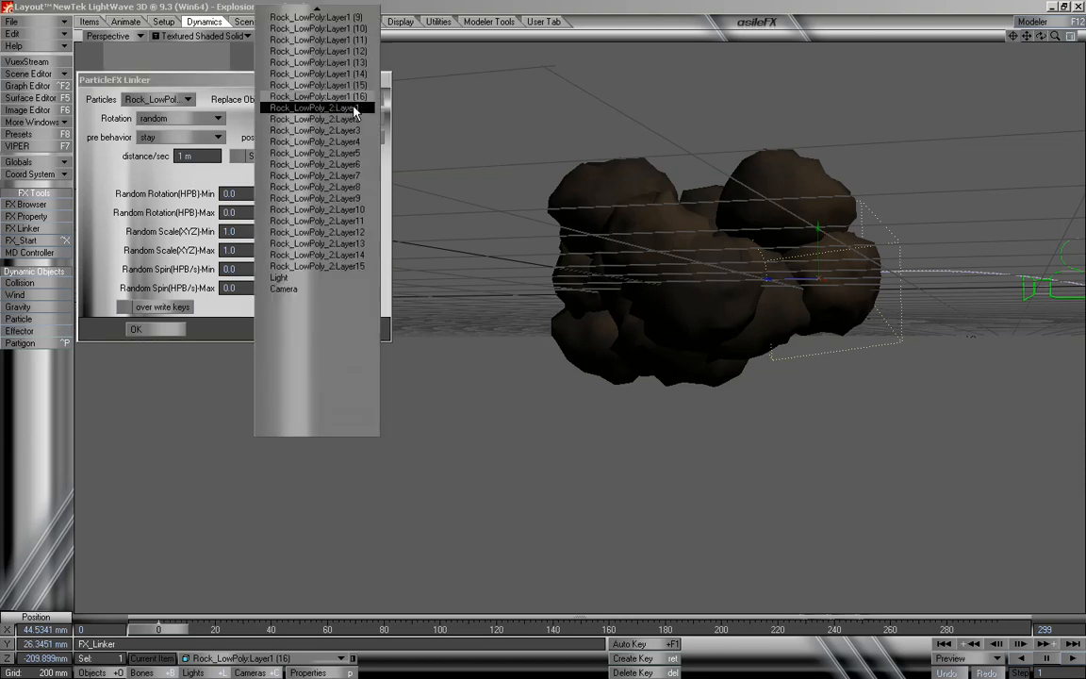
click(319, 109)
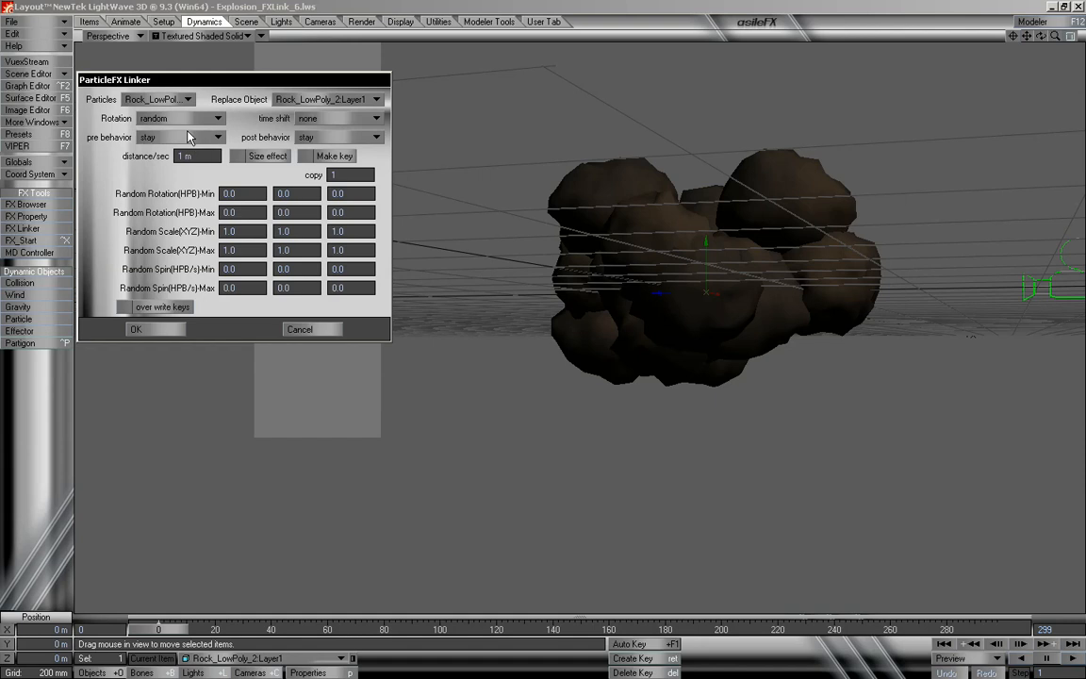
click(188, 137)
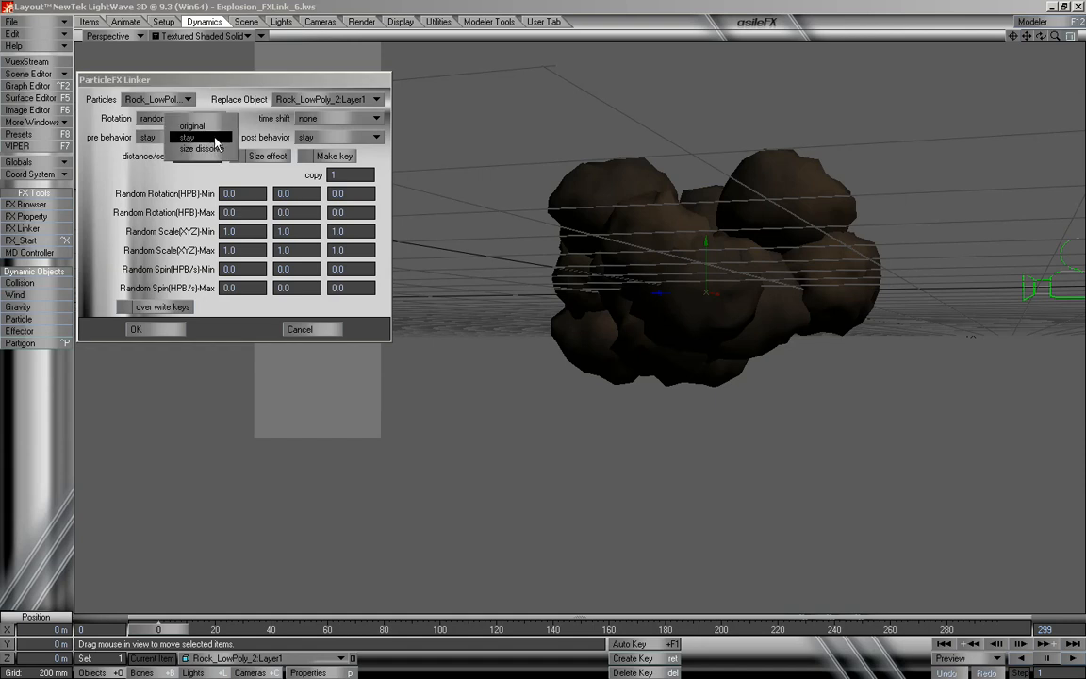
click(188, 148)
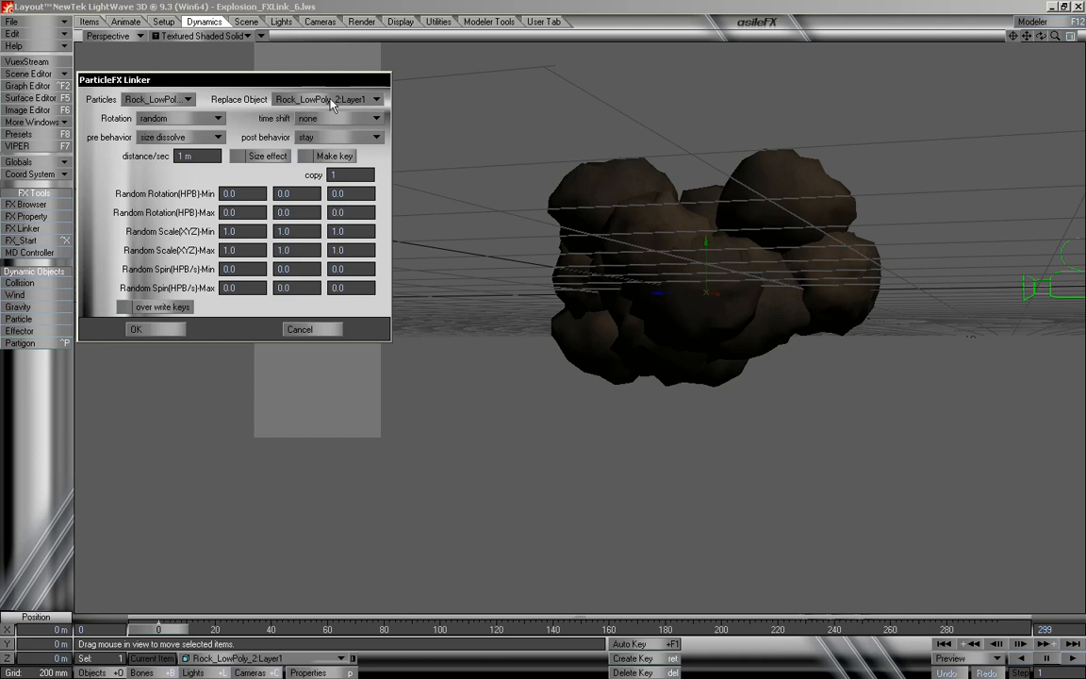
click(330, 175)
text(80)
Set the linker's random rotation to a minimum of 90 and a maximum of 500 on heading, pitch and bank
drag(248, 191, 206, 185)
text(90)
drag(306, 195, 257, 192)
text(90)
click(352, 192)
text(90)
key(Tab)
text(500)
key(Tab)
text(500)
key(Tab)
text(50)
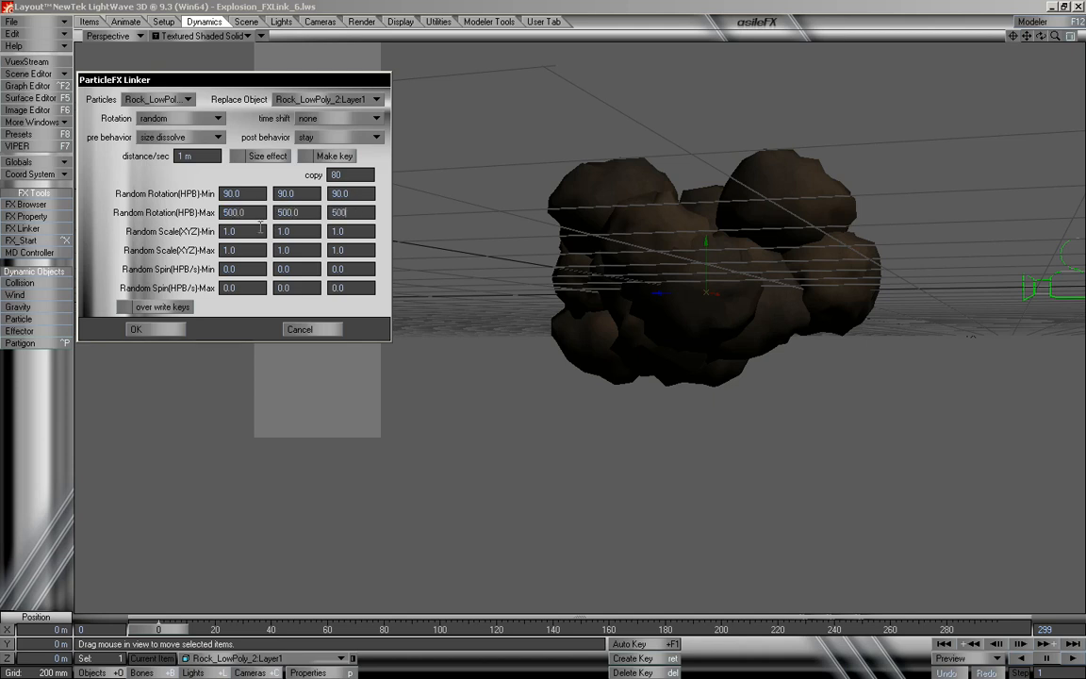
Set the linker's minimum random scale to 0.5 on the X, Y and Z axes
key(Tab)
text(5)
key(Tab)
text(.5)
key(Tab)
text(.5)
click(249, 250)
Set the random spin to a minimum of 3 and a maximum of 5 on all axes, and create the clones
click(250, 272)
text(3)
click(282, 269)
text(3)
drag(344, 270, 332, 277)
text(3)
drag(253, 290, 165, 291)
text(5)
drag(312, 289, 274, 290)
text(5)
drag(345, 291, 335, 289)
text(5)
click(150, 330)
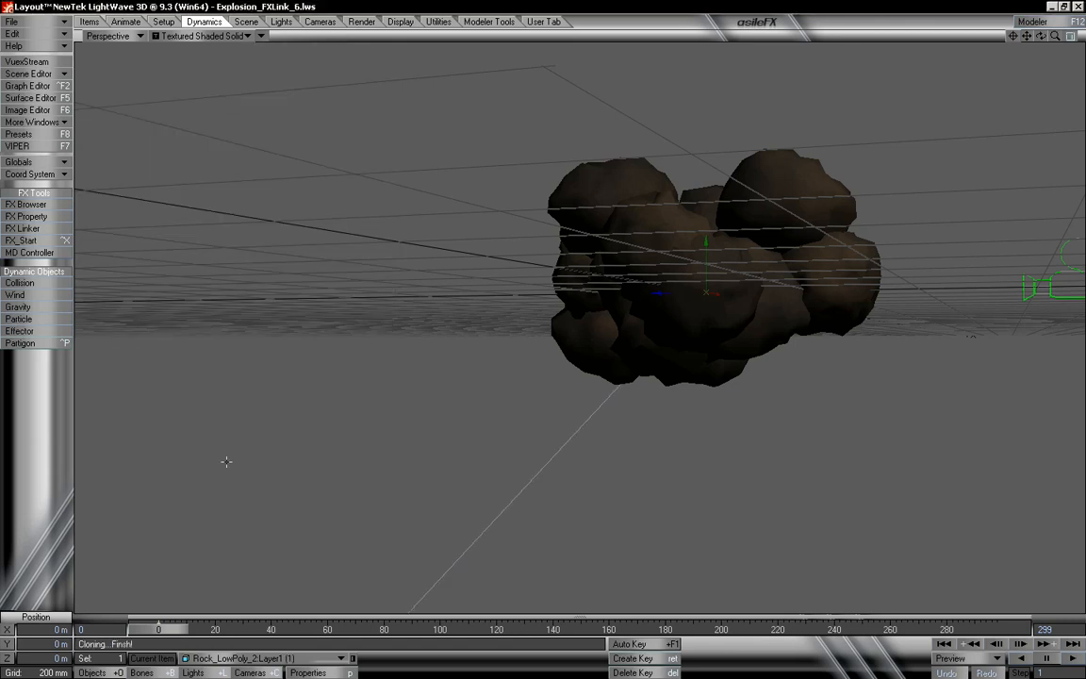
Scrub through the explosion to frame 47 and select a small rock clone to inspect its scale
mouse_move(151, 629)
mouse_down()
mouse_move(556, 628)
mouse_move(424, 628)
mouse_up()
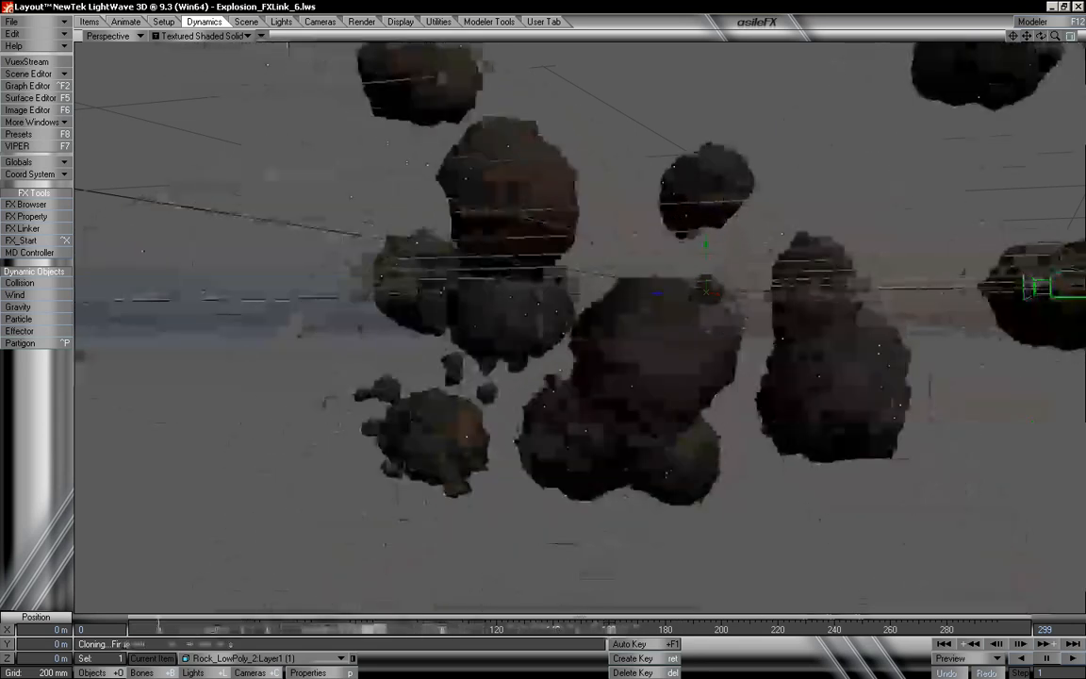
mouse_move(358, 629)
mouse_down()
mouse_move(158, 629)
mouse_move(291, 628)
mouse_up()
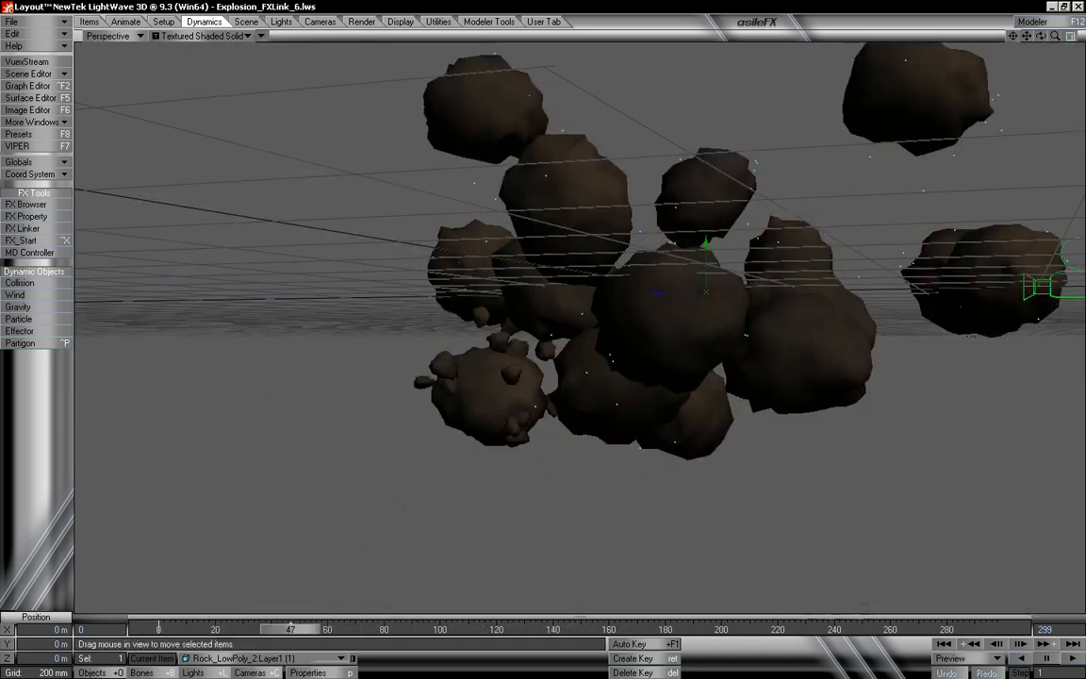
click(443, 365)
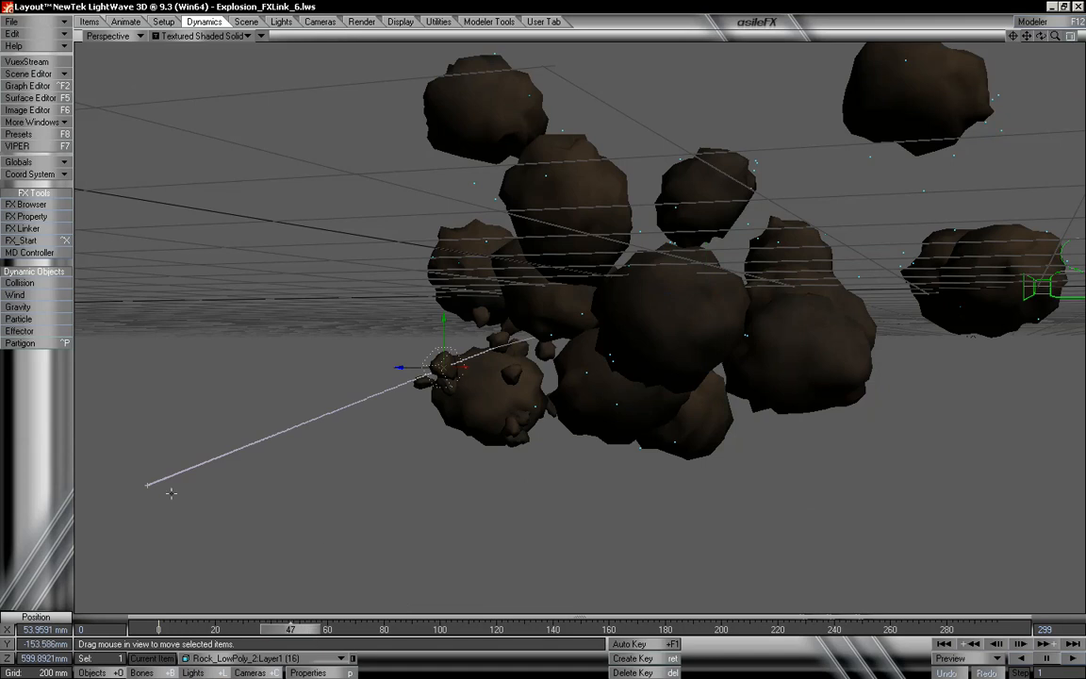
key(y)
key(h)
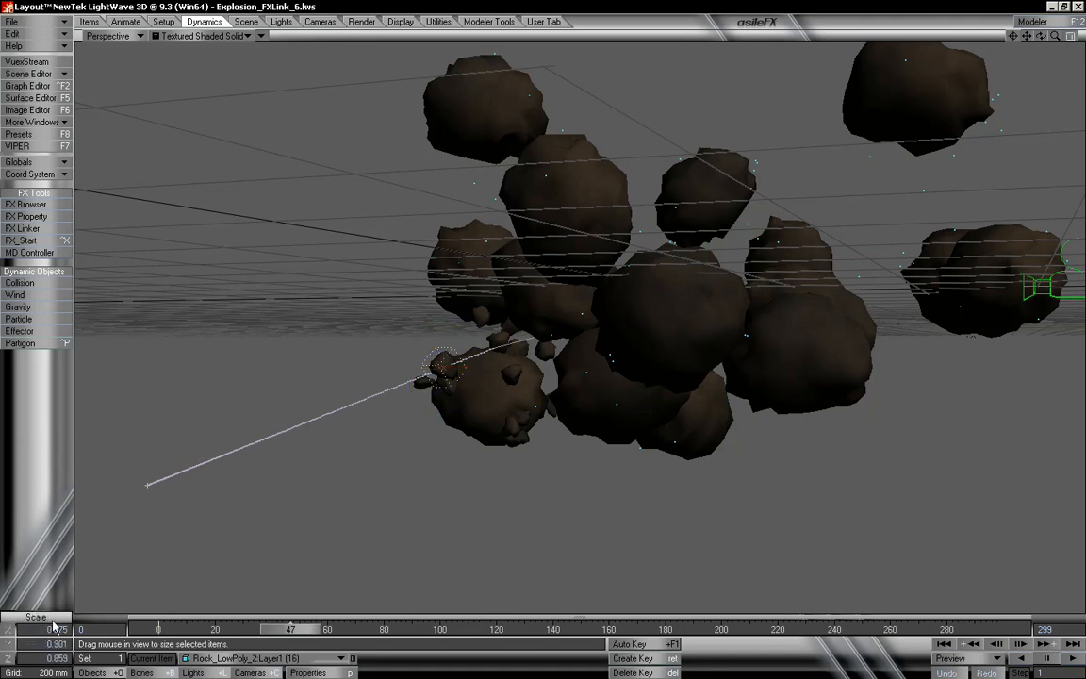
Scrub the timeline back and forth to examine the small clones separating from their parent rock, ending at frame 0
drag(288, 629, 248, 628)
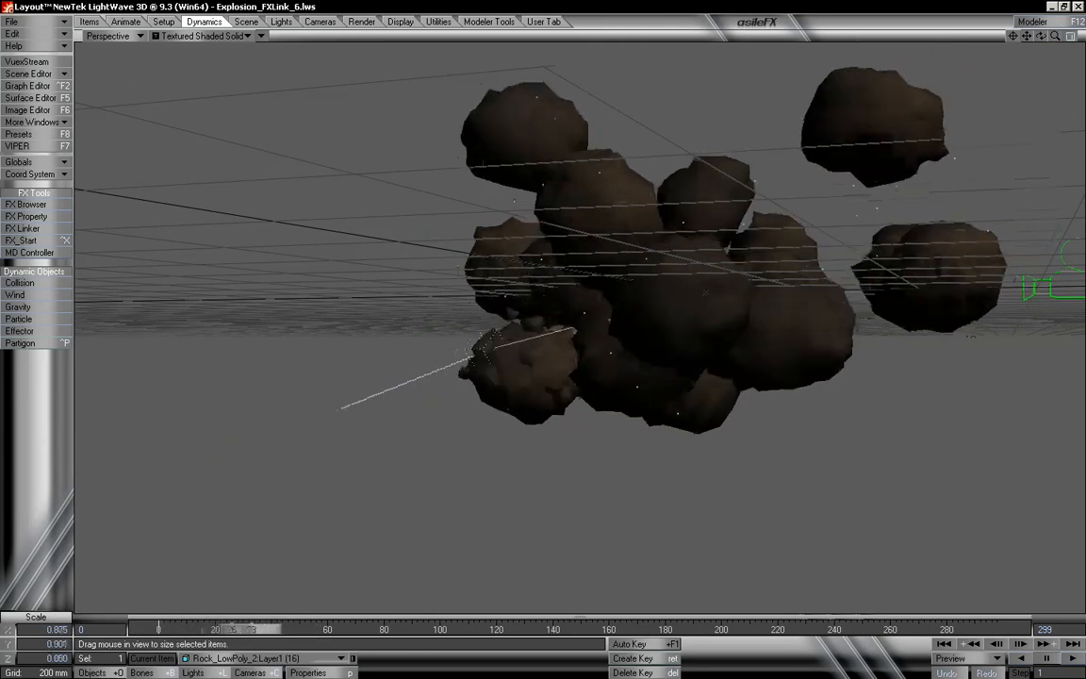
drag(228, 633, 238, 634)
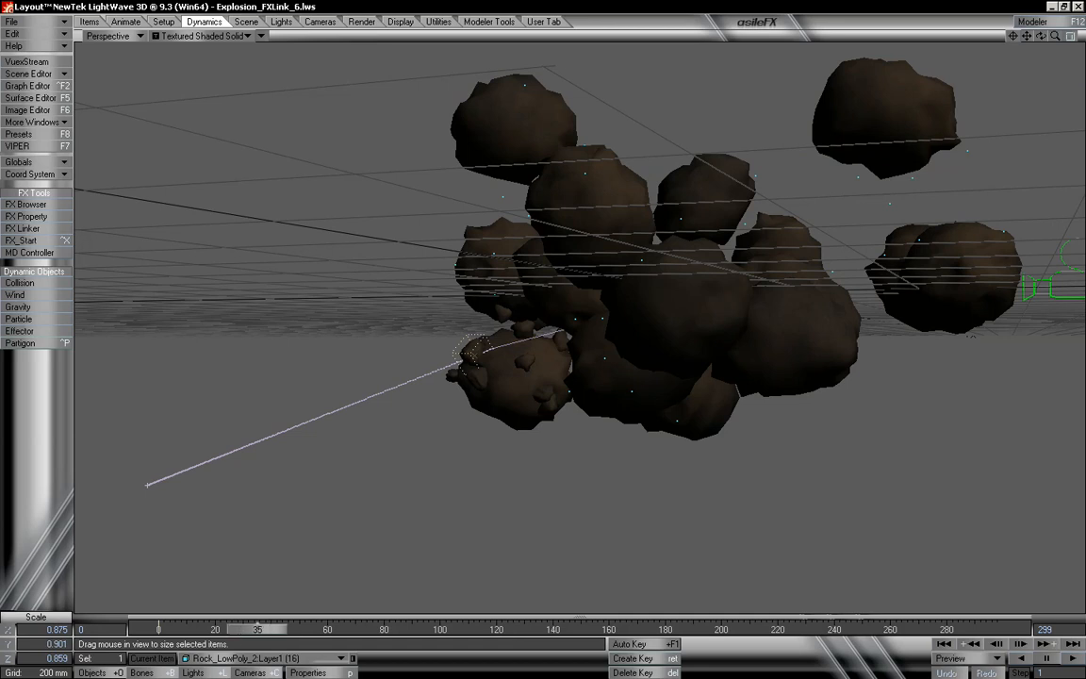
drag(239, 629, 235, 628)
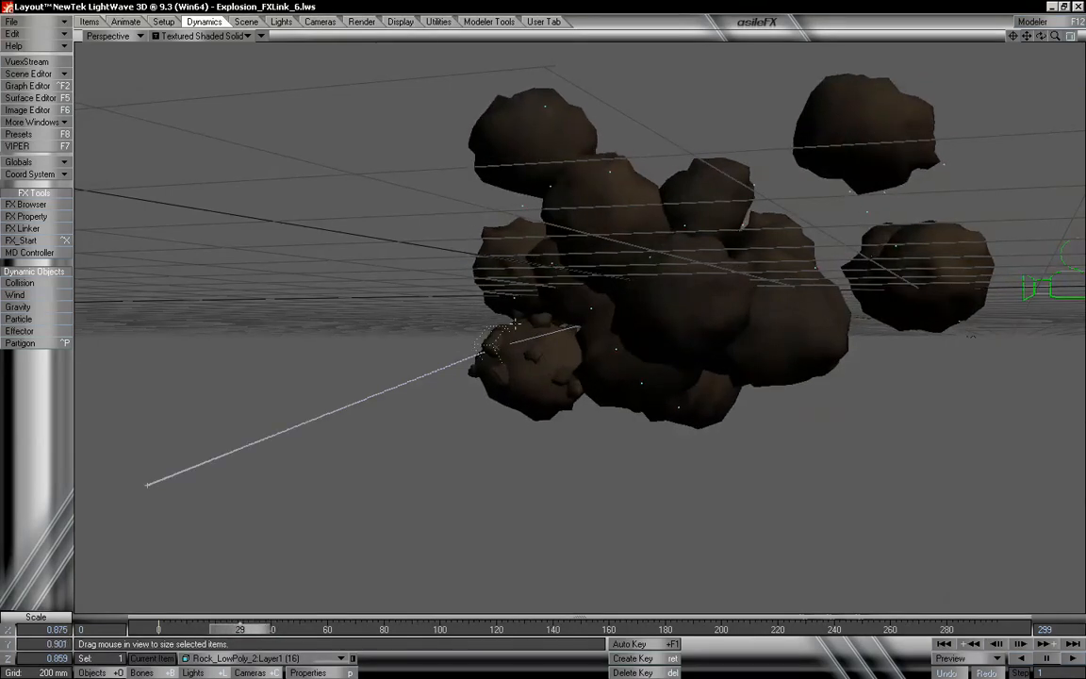
mouse_move(246, 630)
mouse_down()
mouse_move(231, 631)
mouse_move(562, 631)
mouse_move(410, 631)
mouse_up()
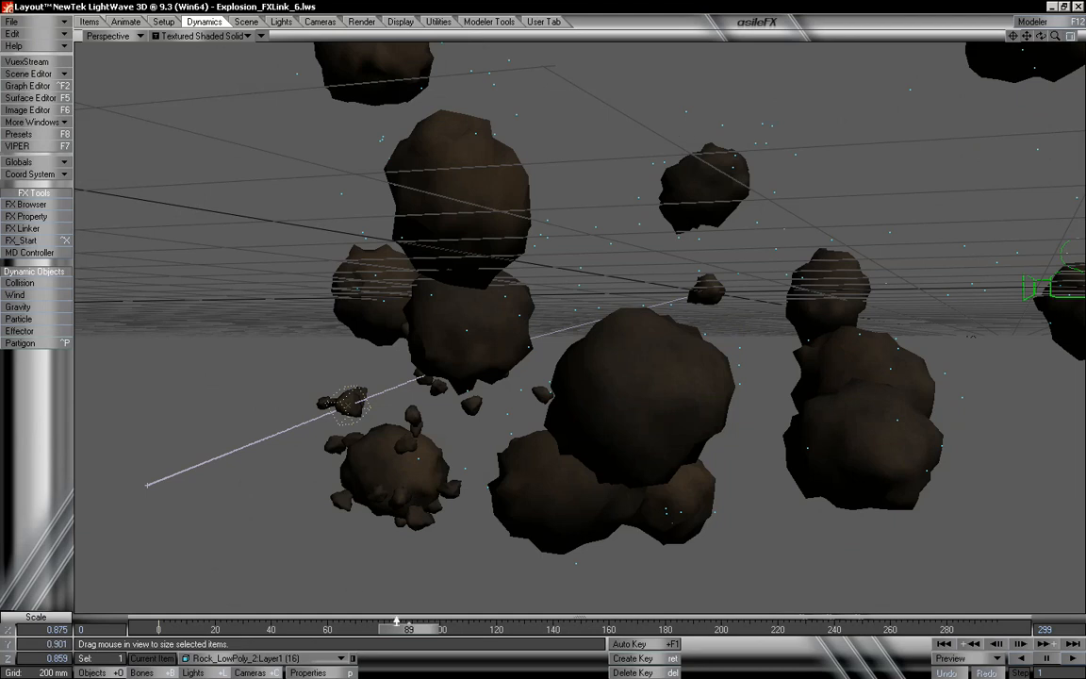
drag(410, 631, 186, 630)
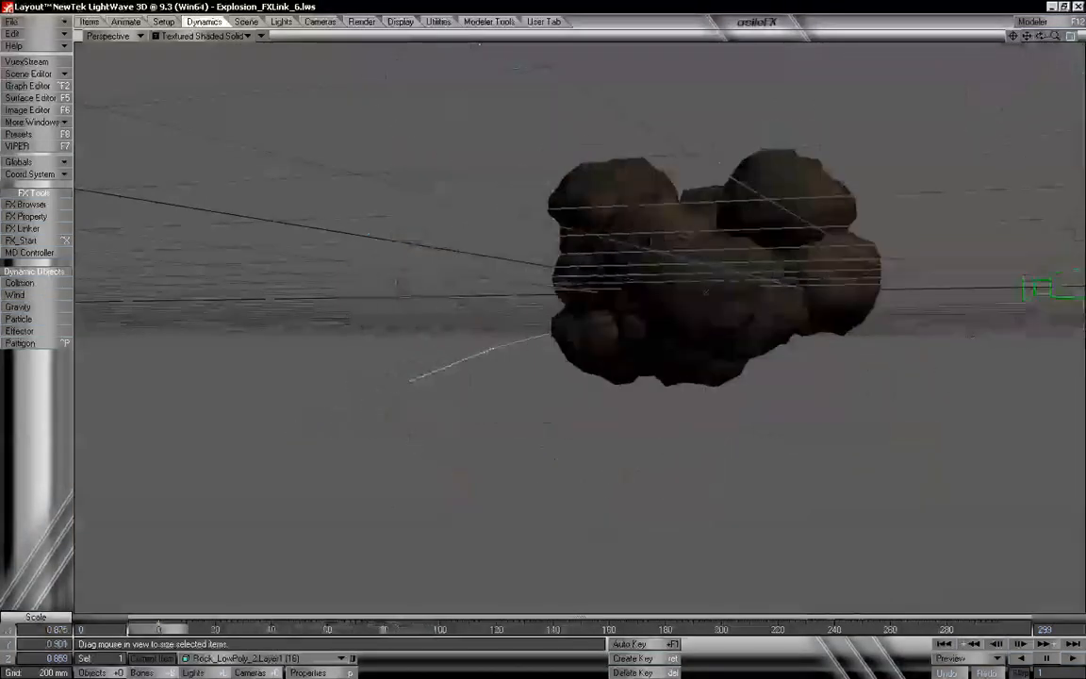
mouse_move(158, 630)
mouse_down()
mouse_move(867, 628)
mouse_move(159, 629)
mouse_up()
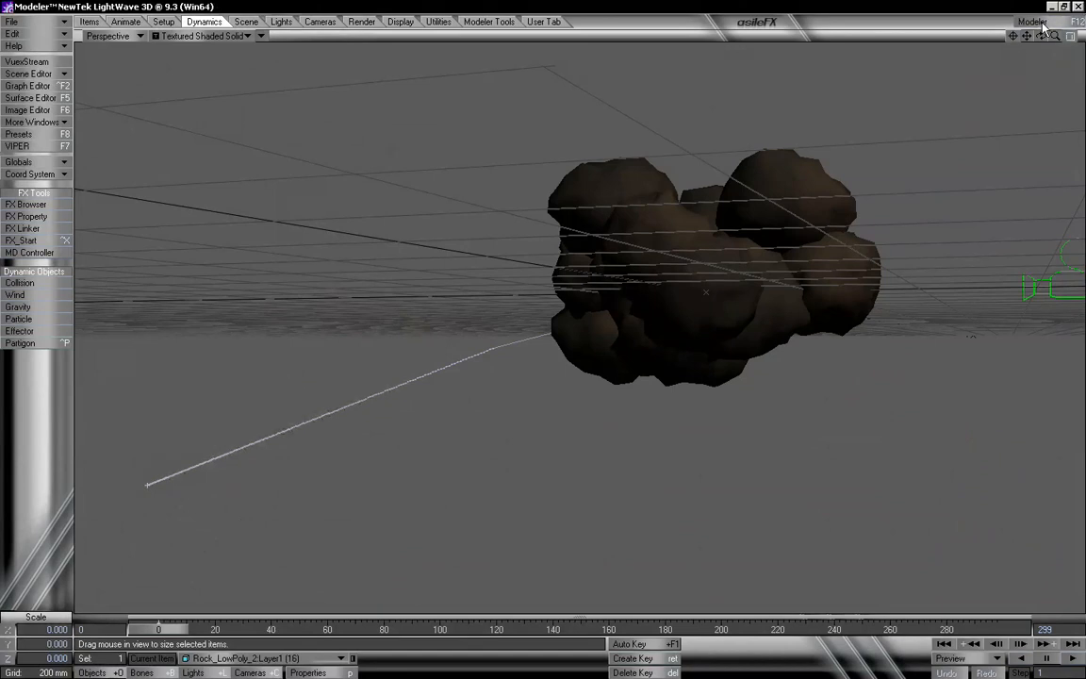
Switch to Modeler, scale the Rock_LowPoly mesh up to about 148% around its centre, and return to Layout
click(1037, 22)
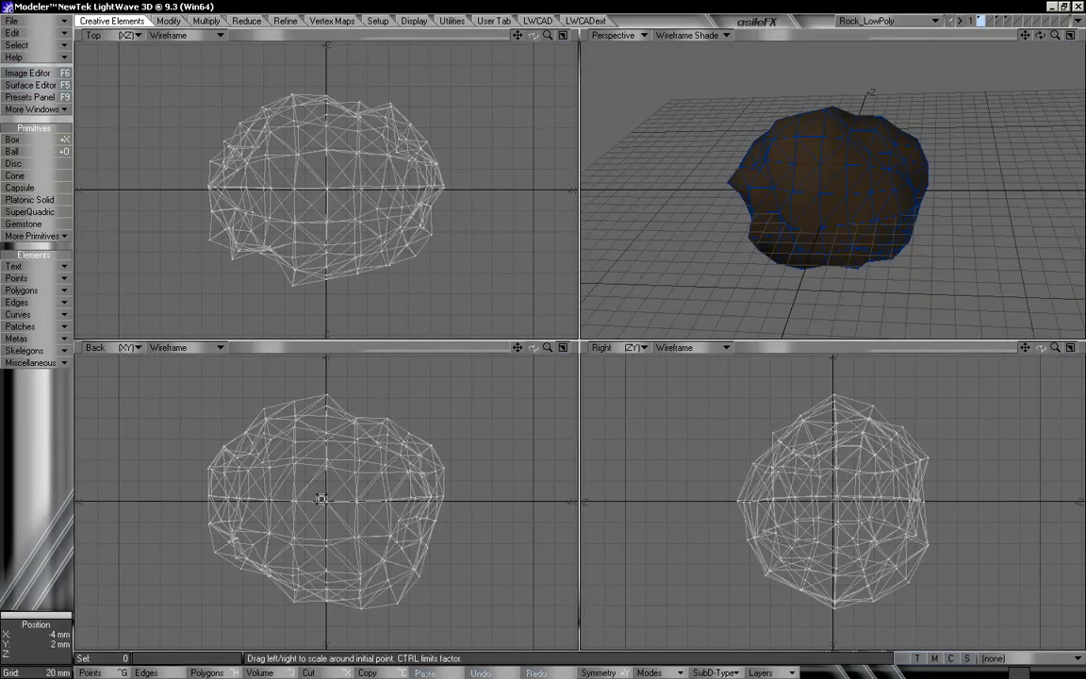
drag(326, 501, 371, 501)
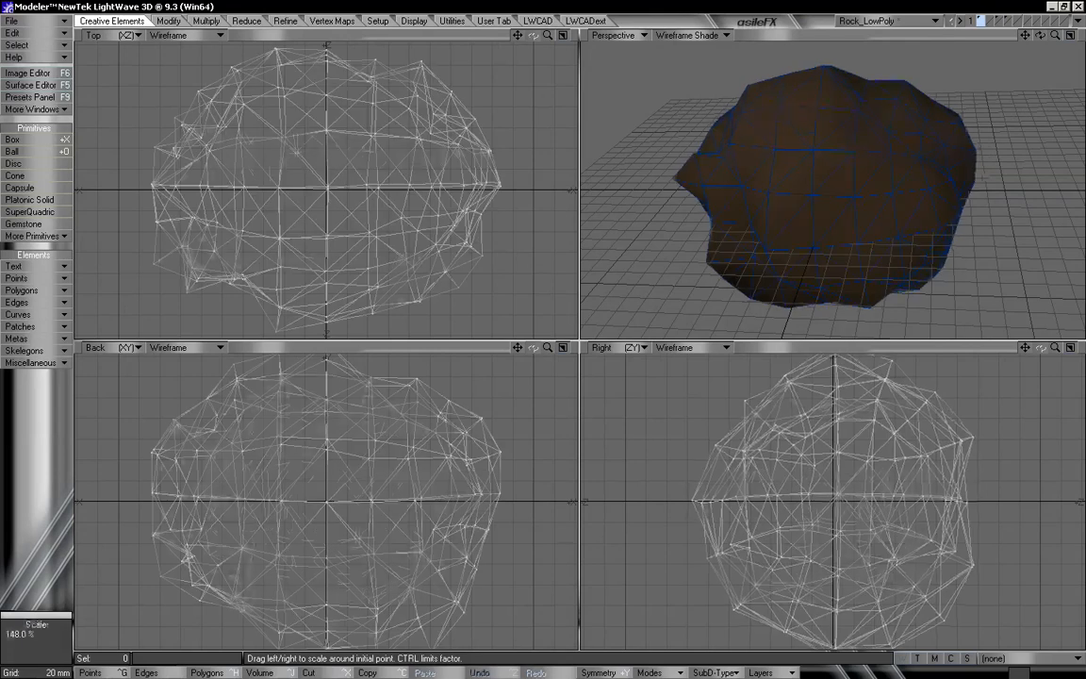
click(1080, 21)
click(1037, 30)
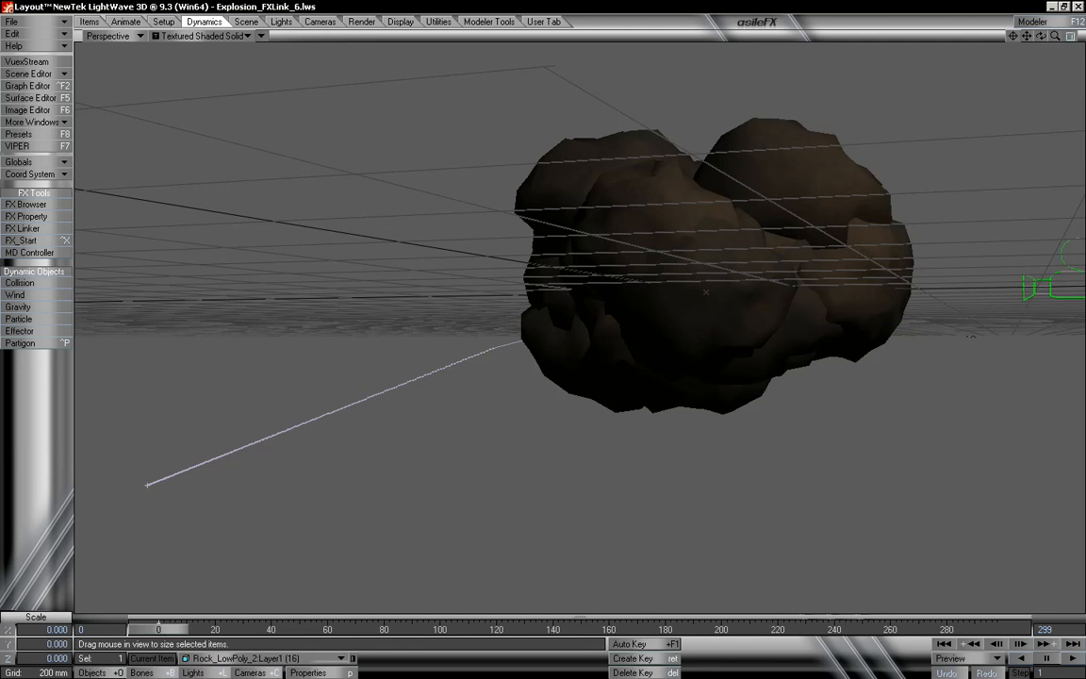
Review the explosion with the enlarged rocks at frame 66 from another angle, and return to frame 0
drag(158, 629, 345, 629)
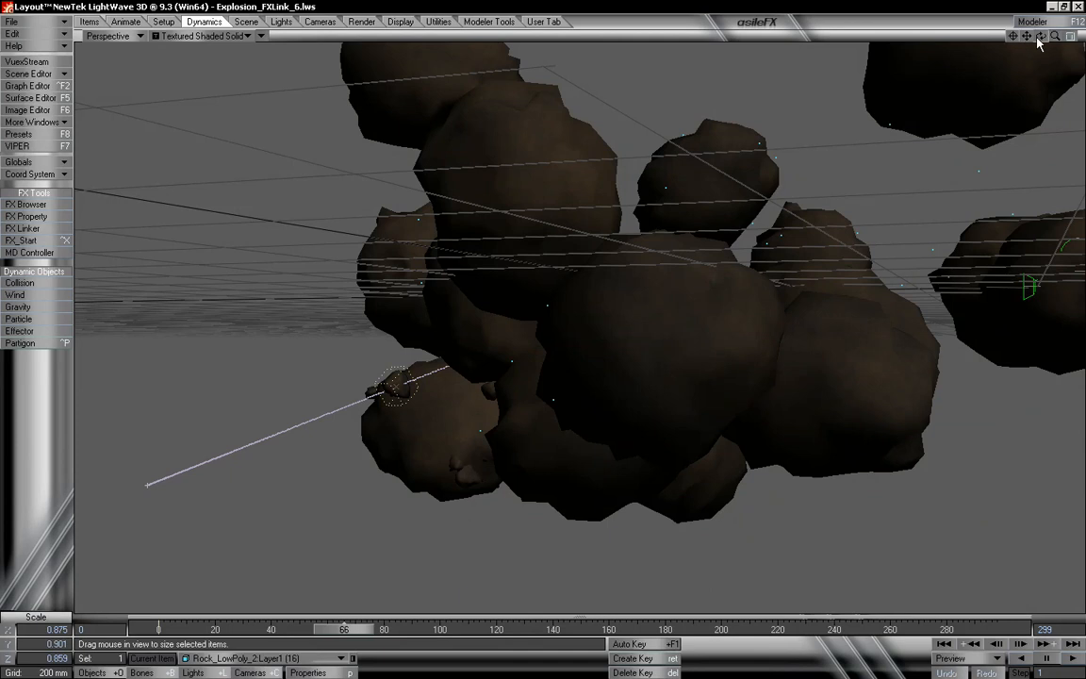
drag(1039, 38, 1014, 42)
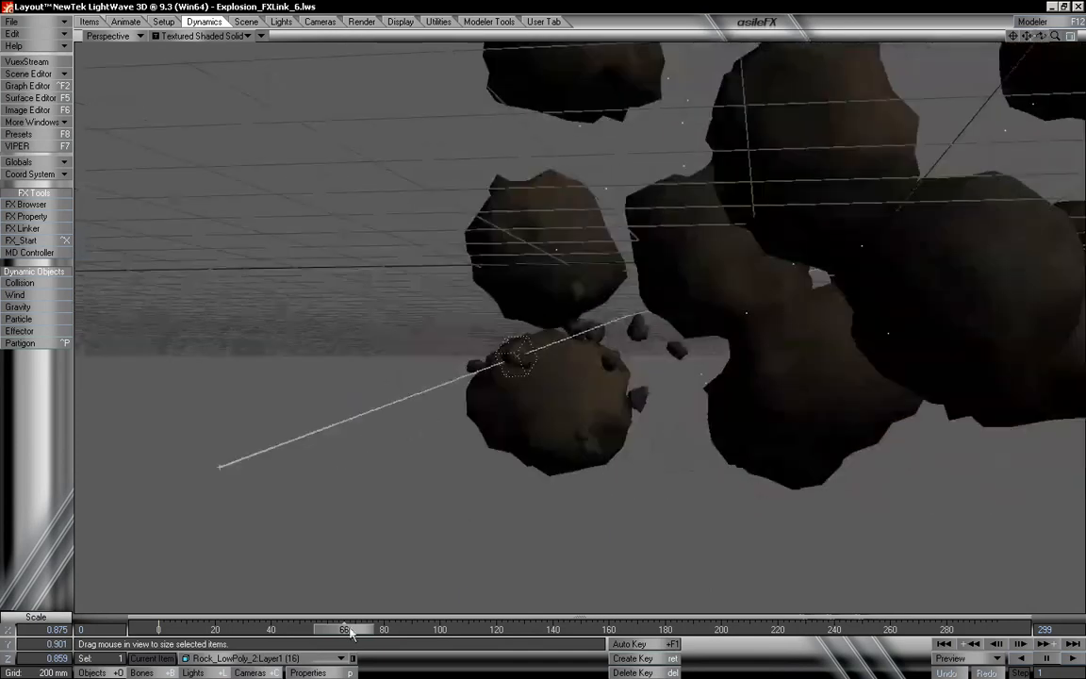
drag(350, 632, 159, 633)
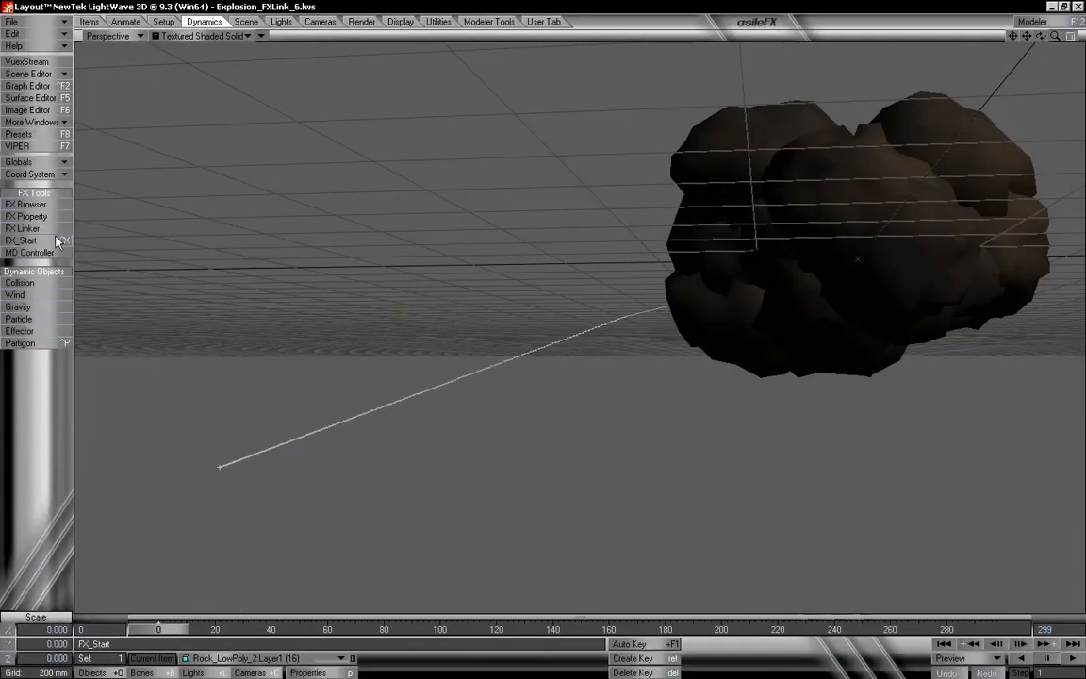
Clone and link Rock_LowPoly_2:Layer2 to the Rock_LowPoly:Layer1 (3) particles with FX Linker, setting the maximum random spin to 10 on all three axes
click(28, 229)
click(156, 100)
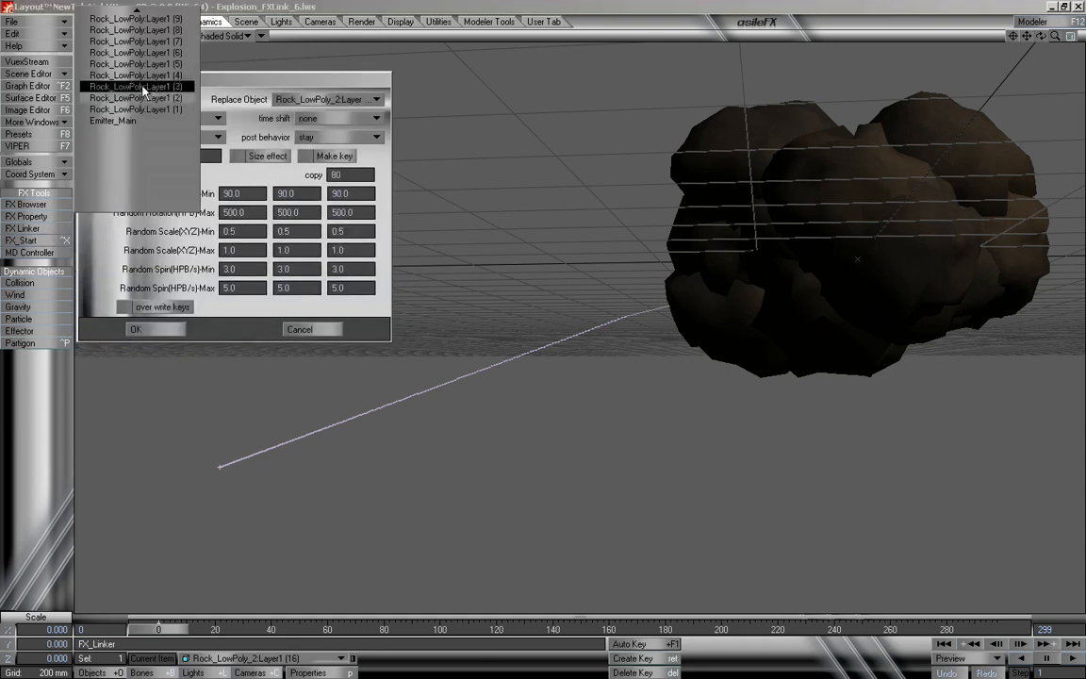
click(143, 87)
click(321, 99)
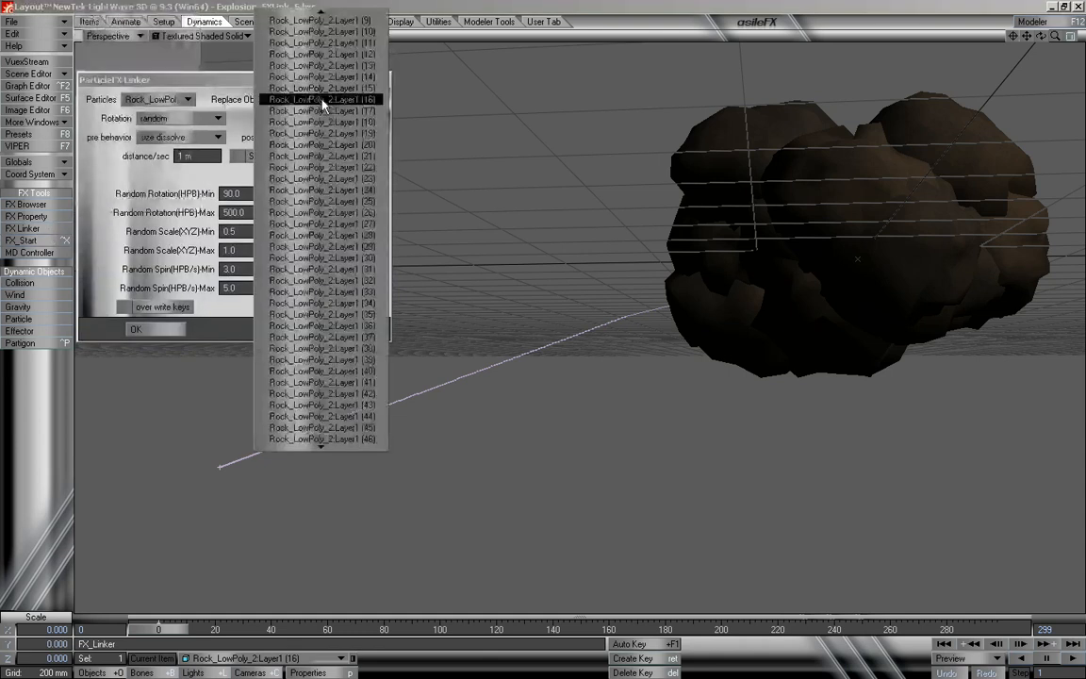
mouse_move(320, 443)
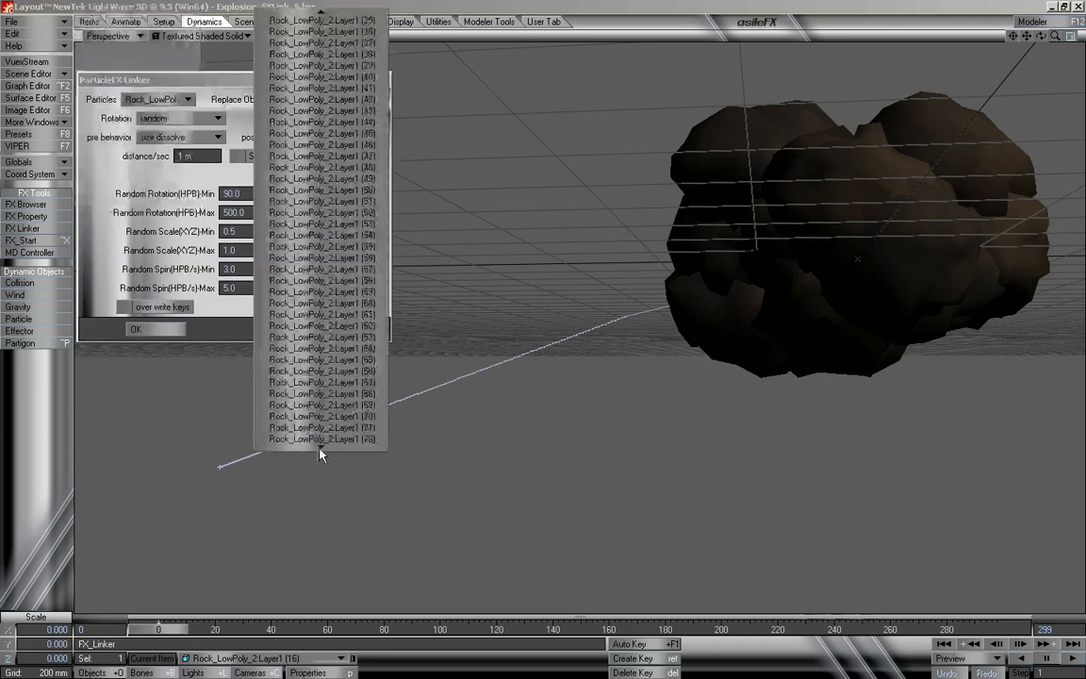
mouse_move(362, 8)
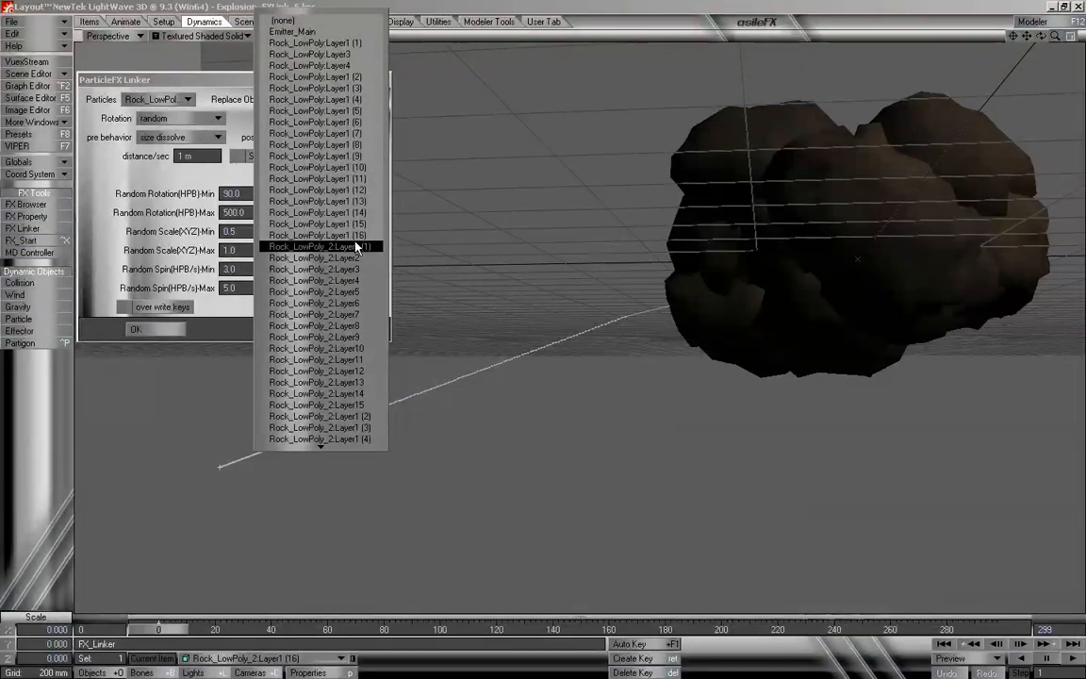
click(324, 259)
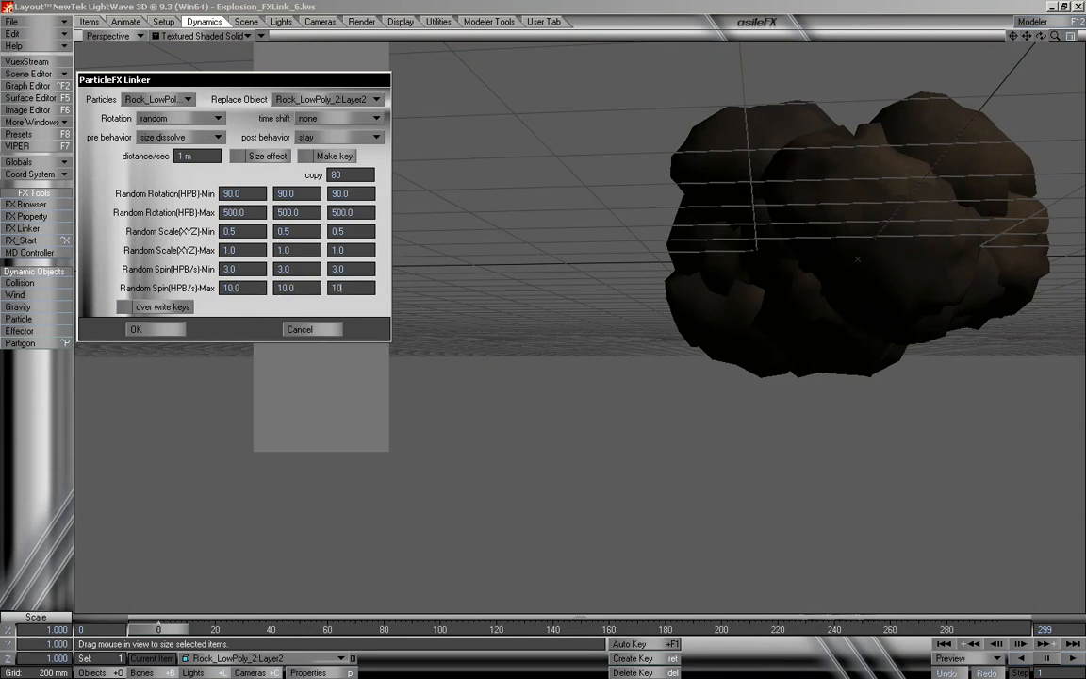
click(135, 330)
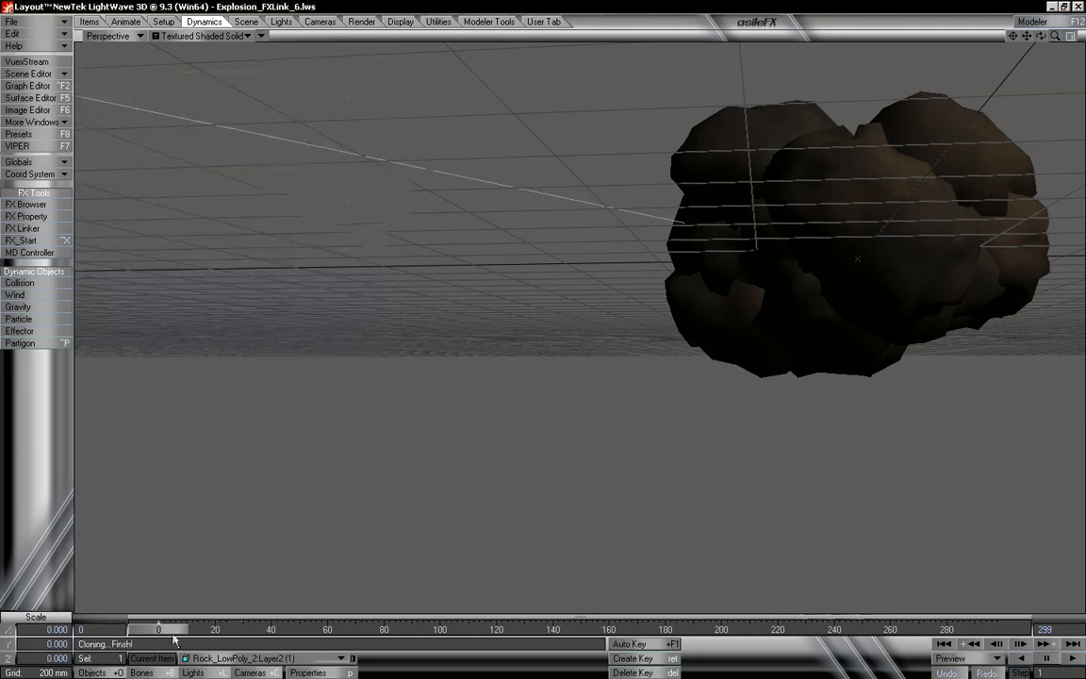
Review the explosion at frame 60 with the whole rock cluster in view, and return to frame 0
drag(171, 635, 327, 629)
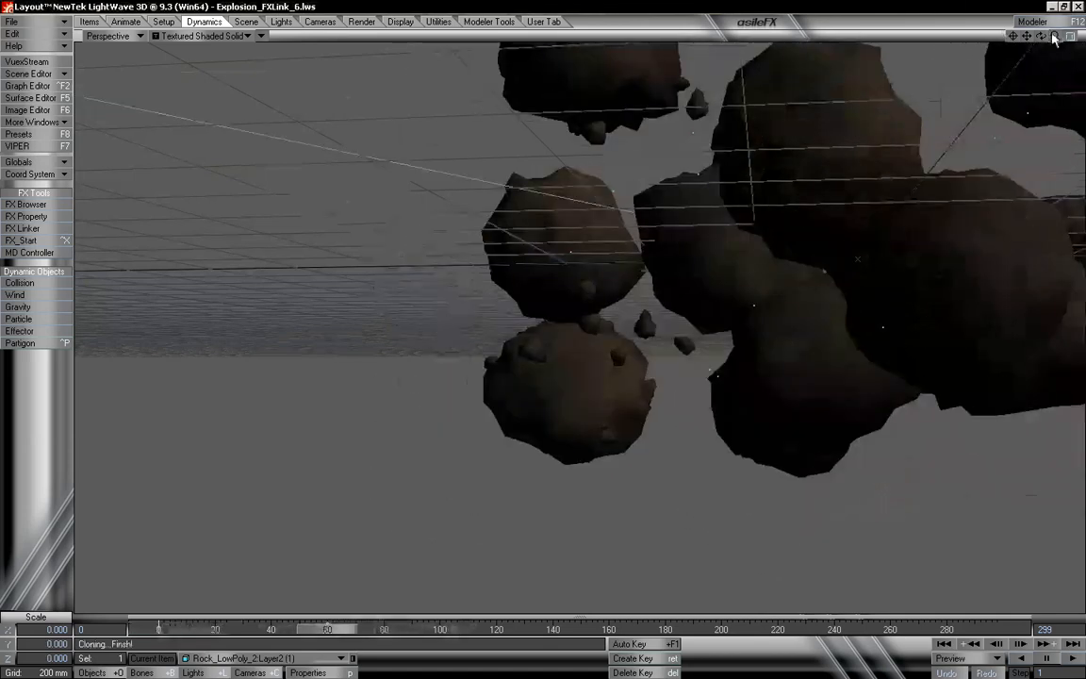
drag(1055, 38, 933, 30)
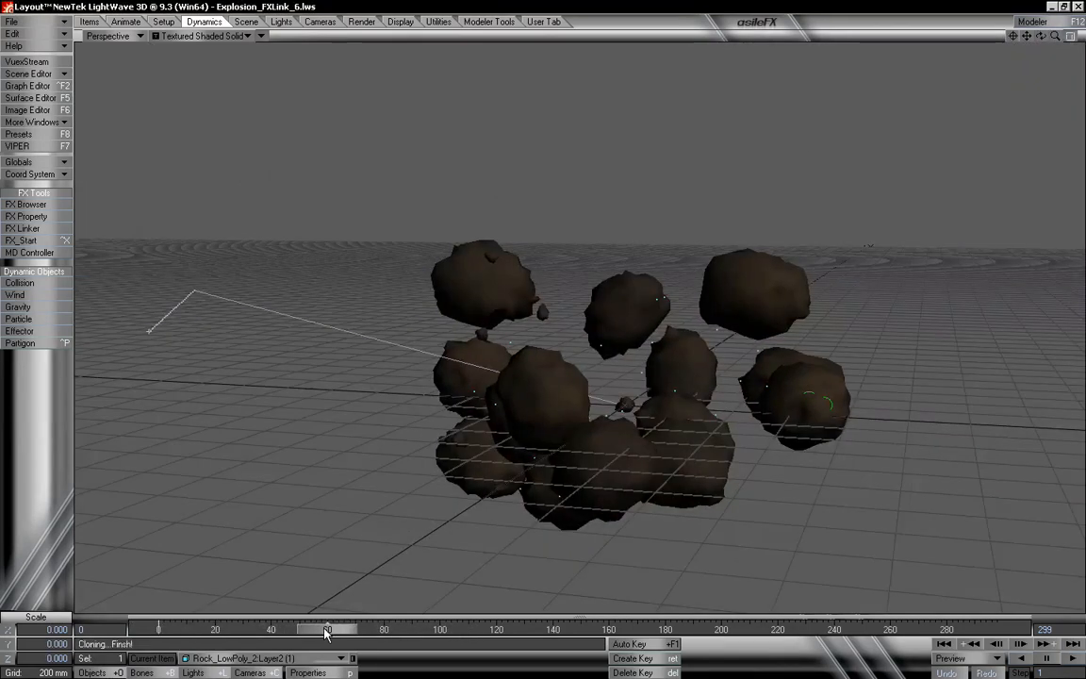
drag(327, 629, 143, 629)
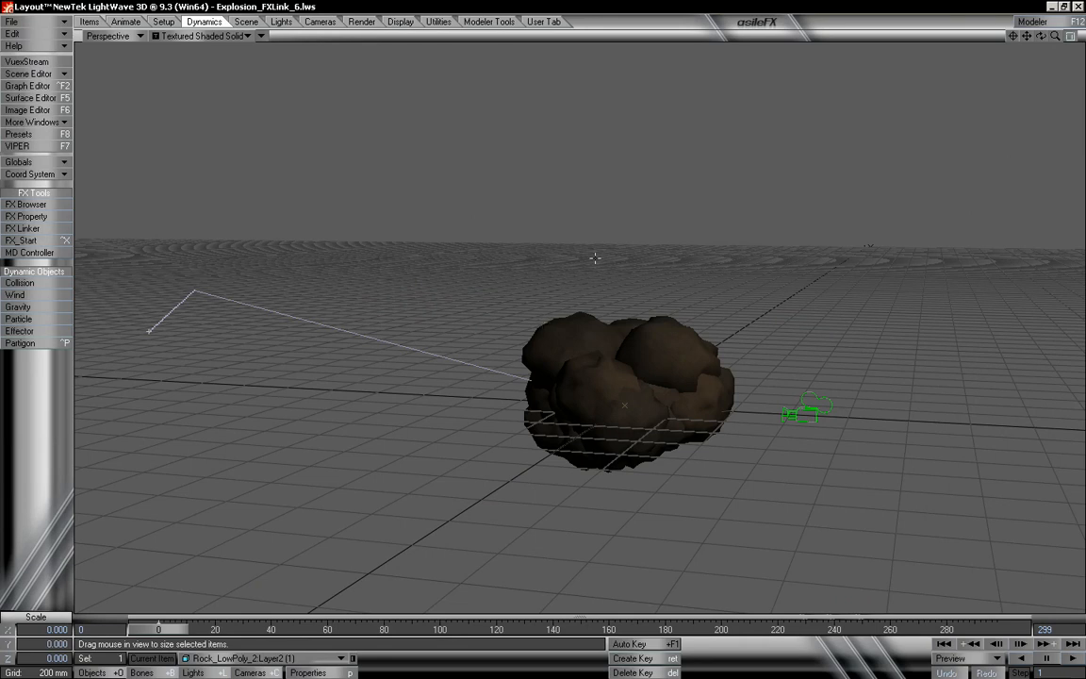
Examine the explosion with all linked clones at frame 170, checking a small outlying clone and a large rock, and return to frame 0
key(Down)
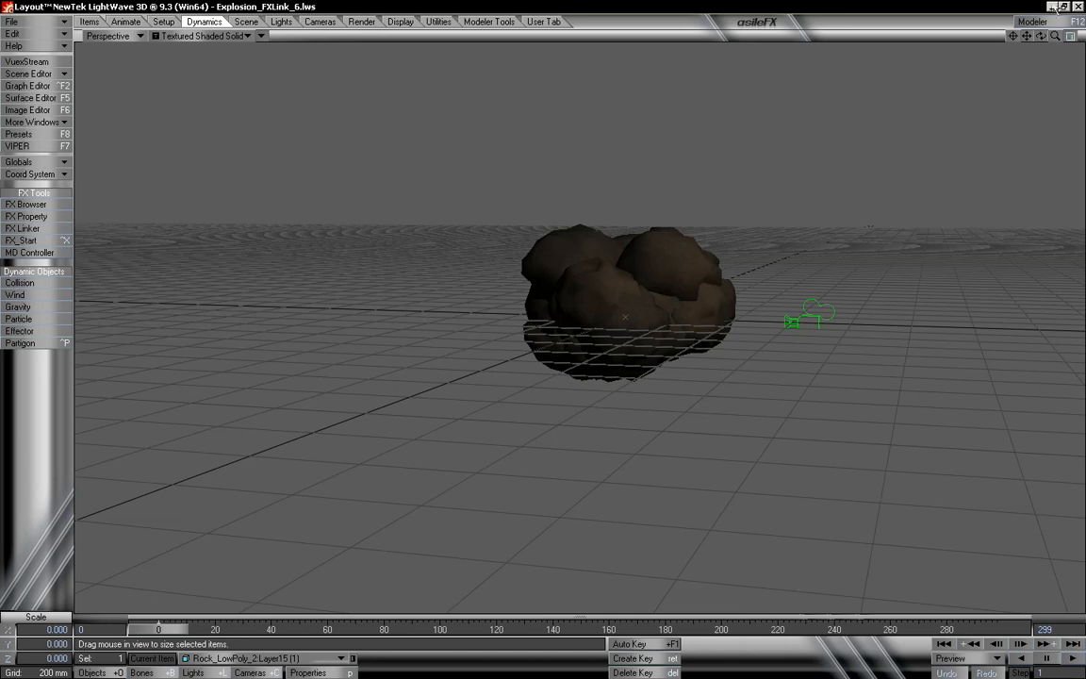
drag(1041, 37, 1005, 68)
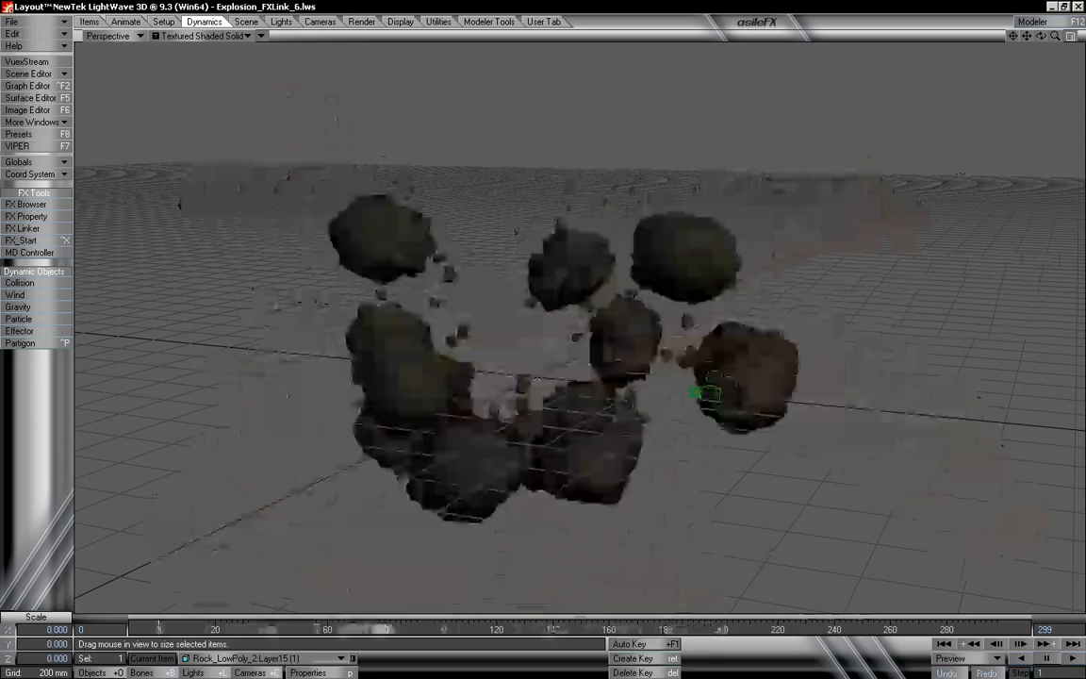
drag(617, 630, 637, 629)
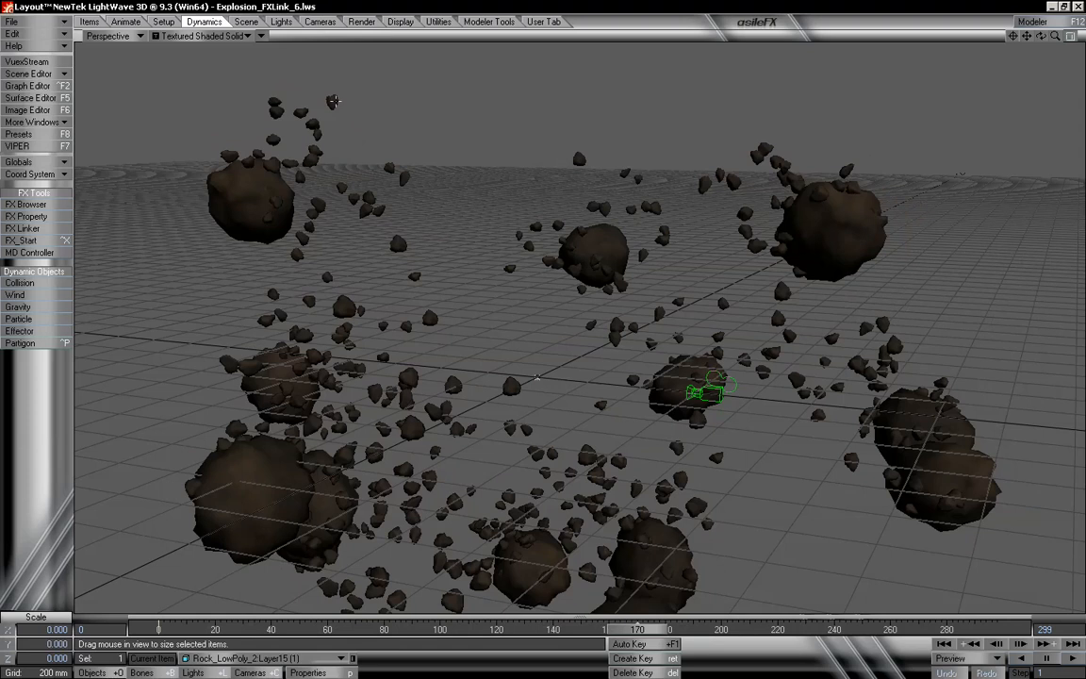
click(332, 101)
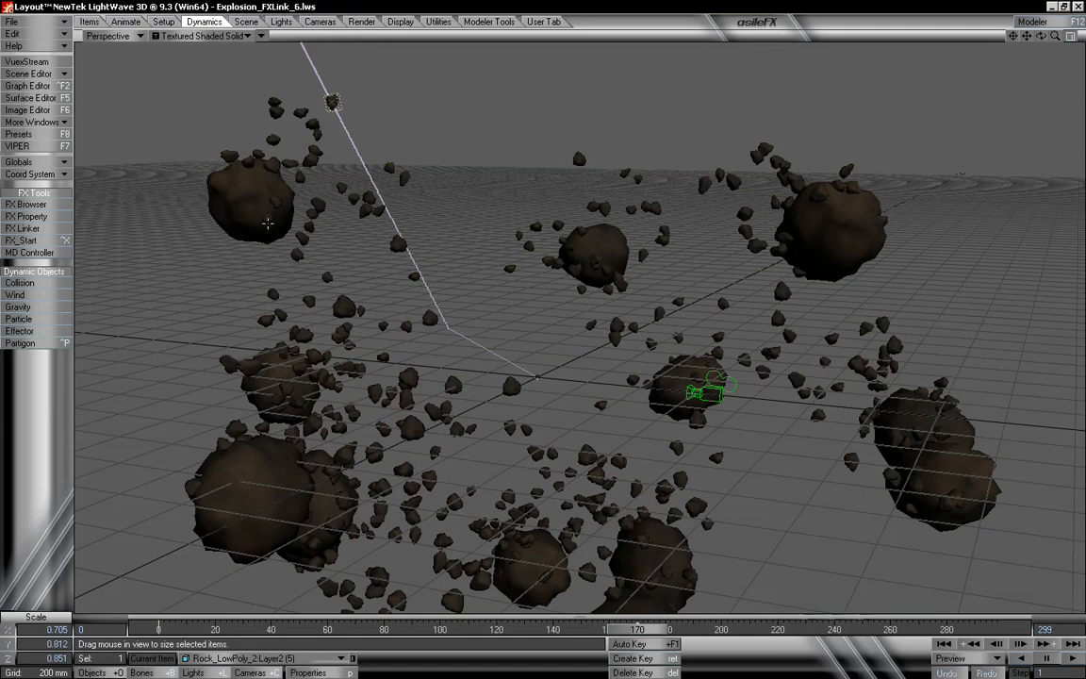
click(251, 203)
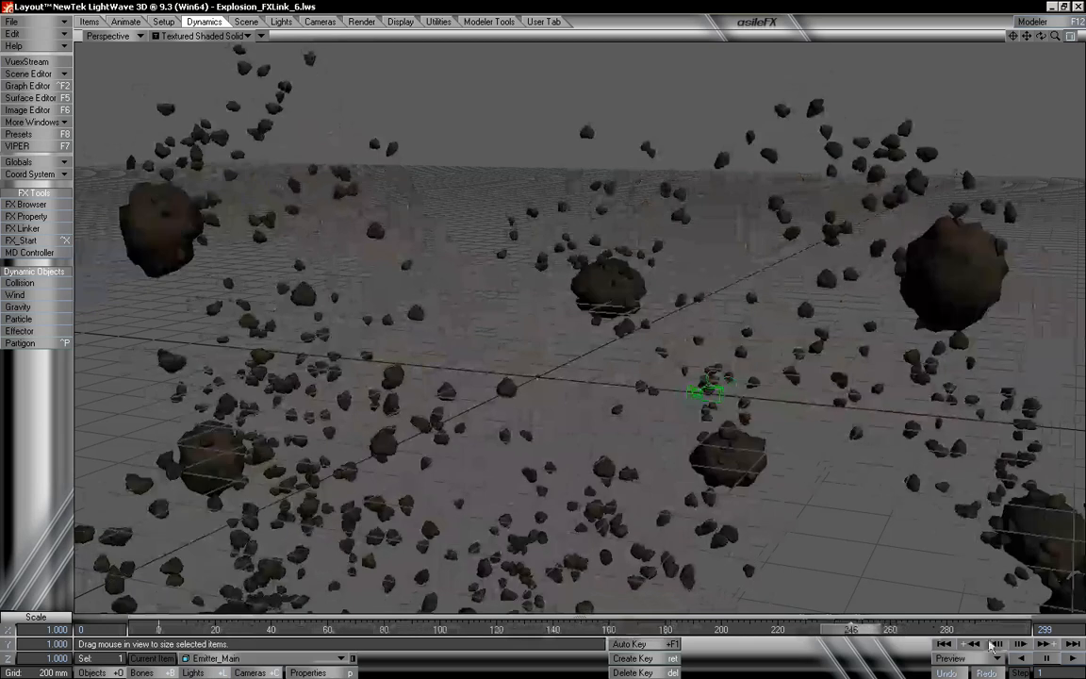
click(947, 645)
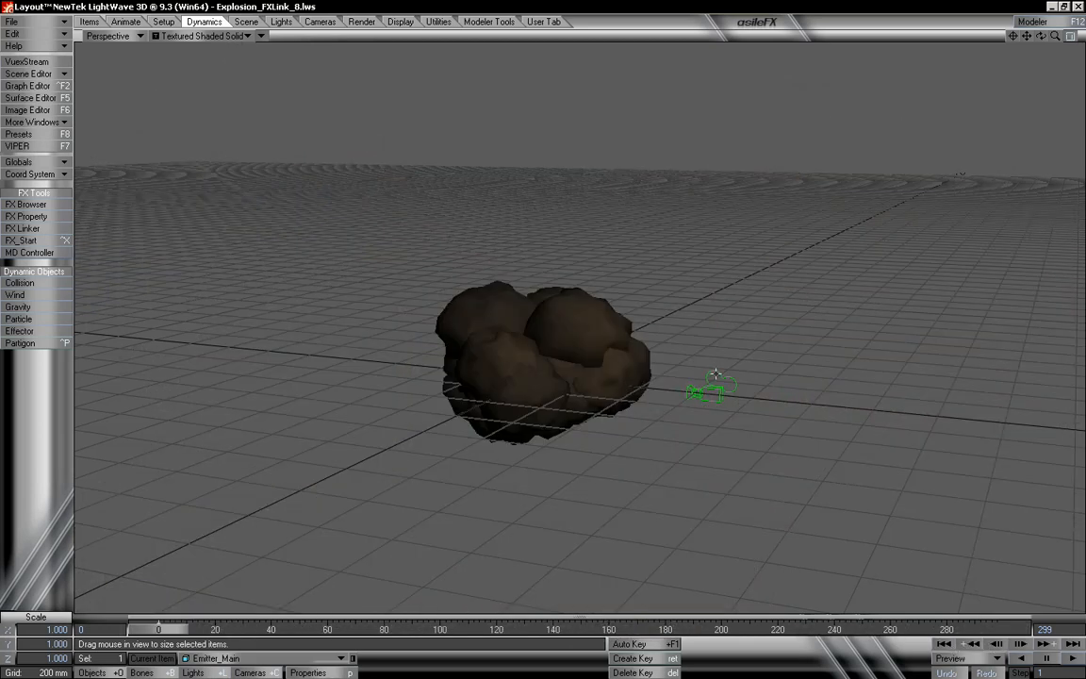
Add an HV particle emitter named Emitter_Small_01
click(19, 319)
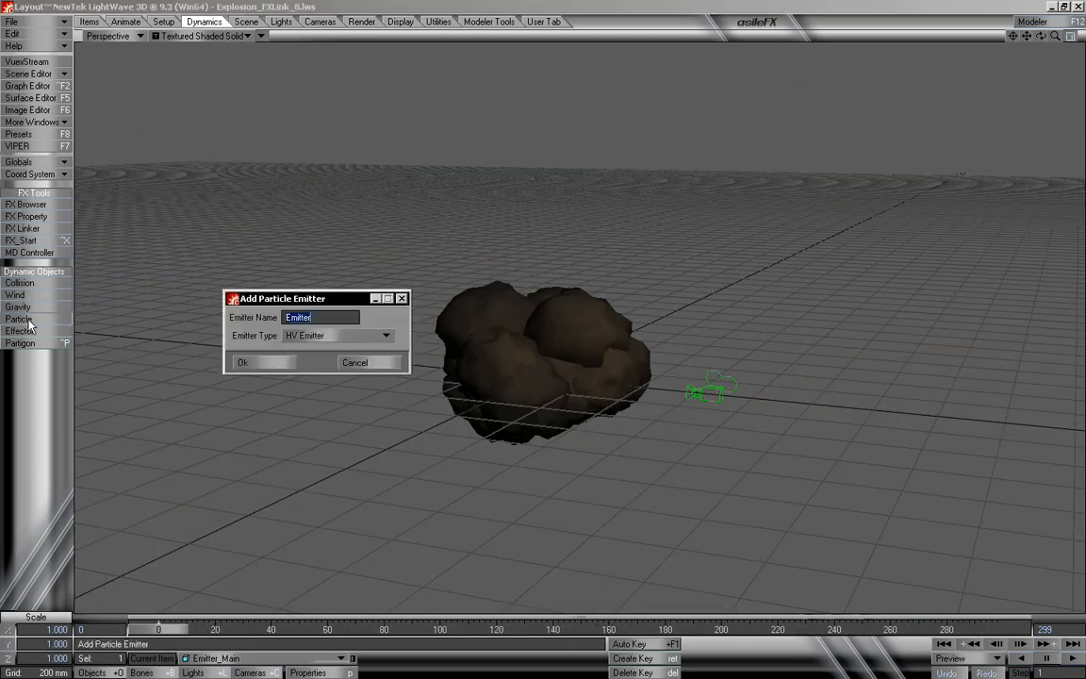
click(327, 317)
text(_Small_01)
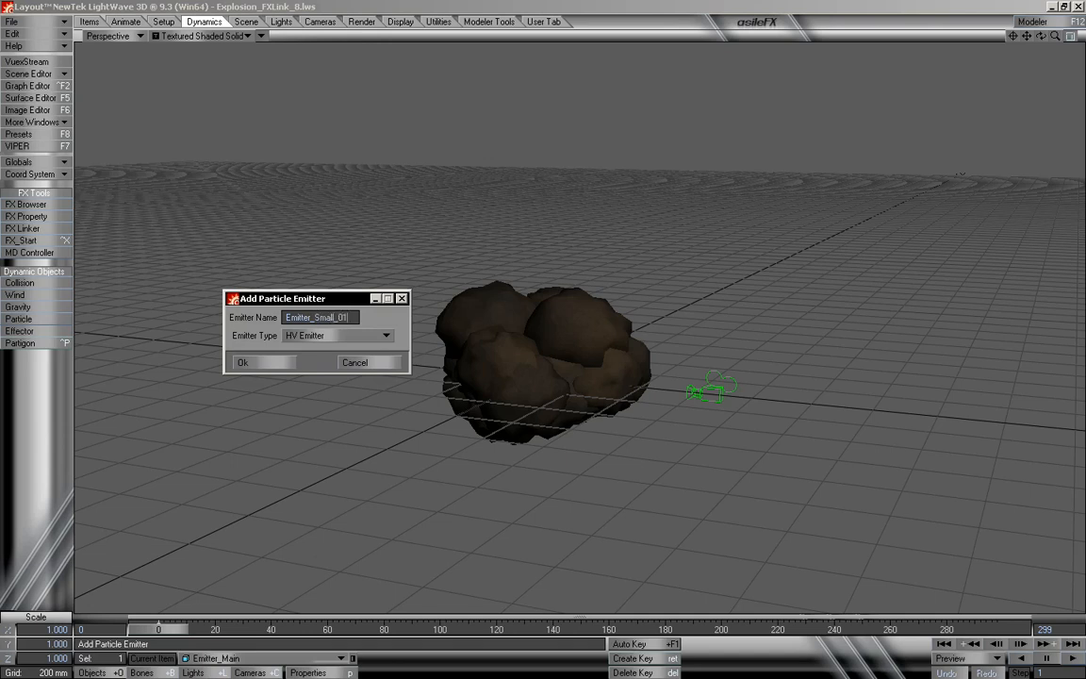
click(268, 362)
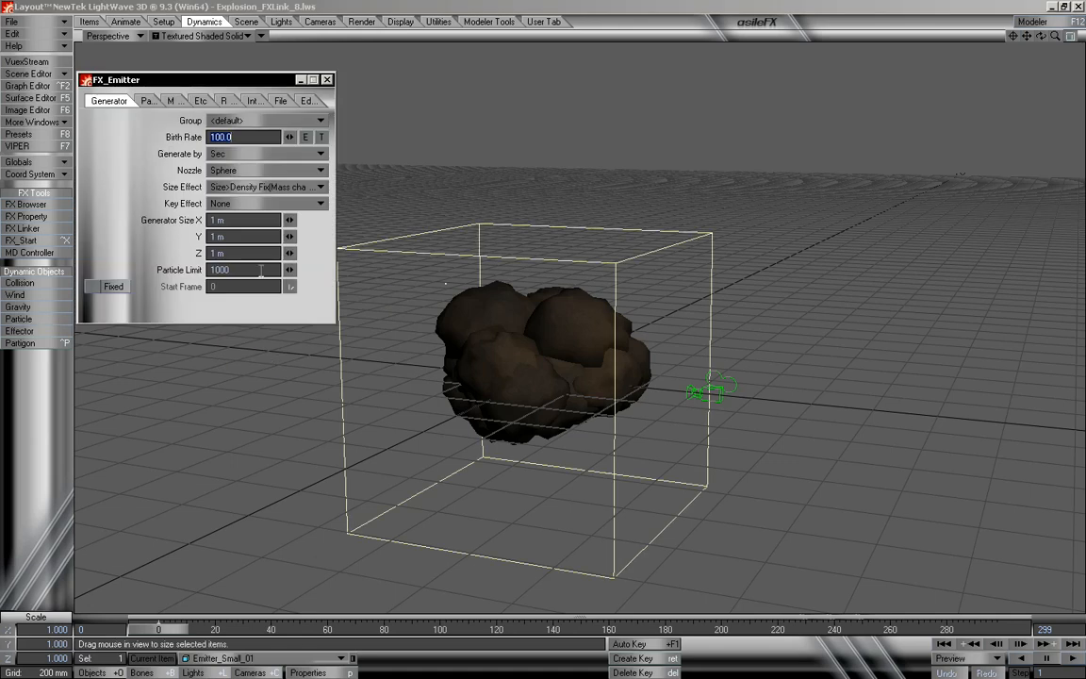
Check the particle group options of Emitter_Small_01 and close its emitter properties
click(283, 120)
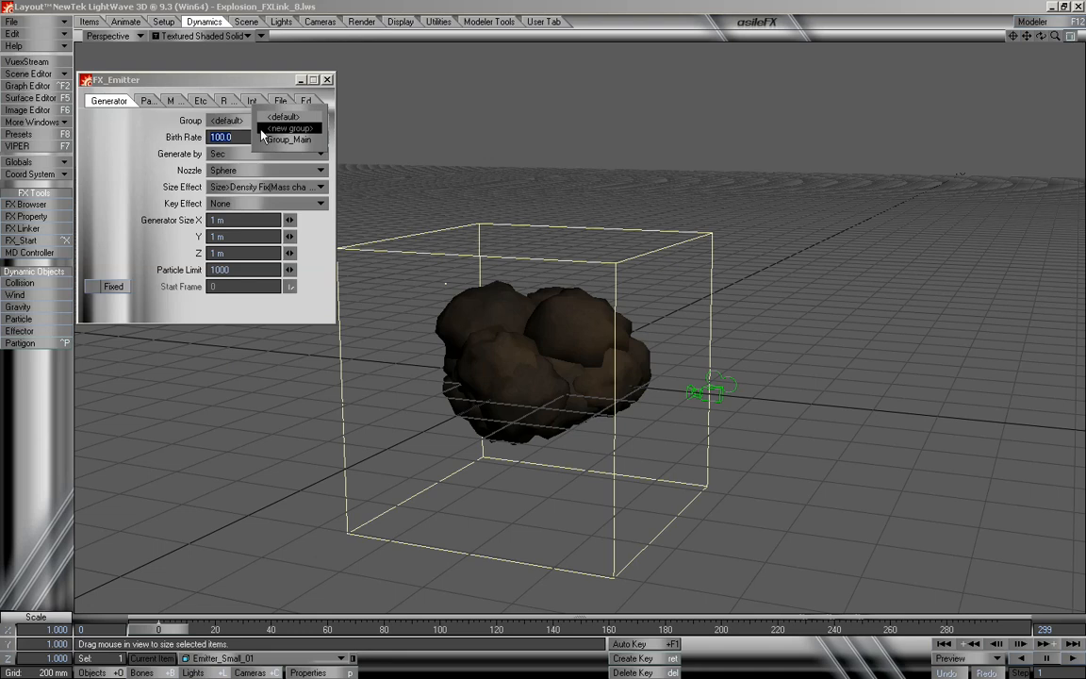
click(144, 133)
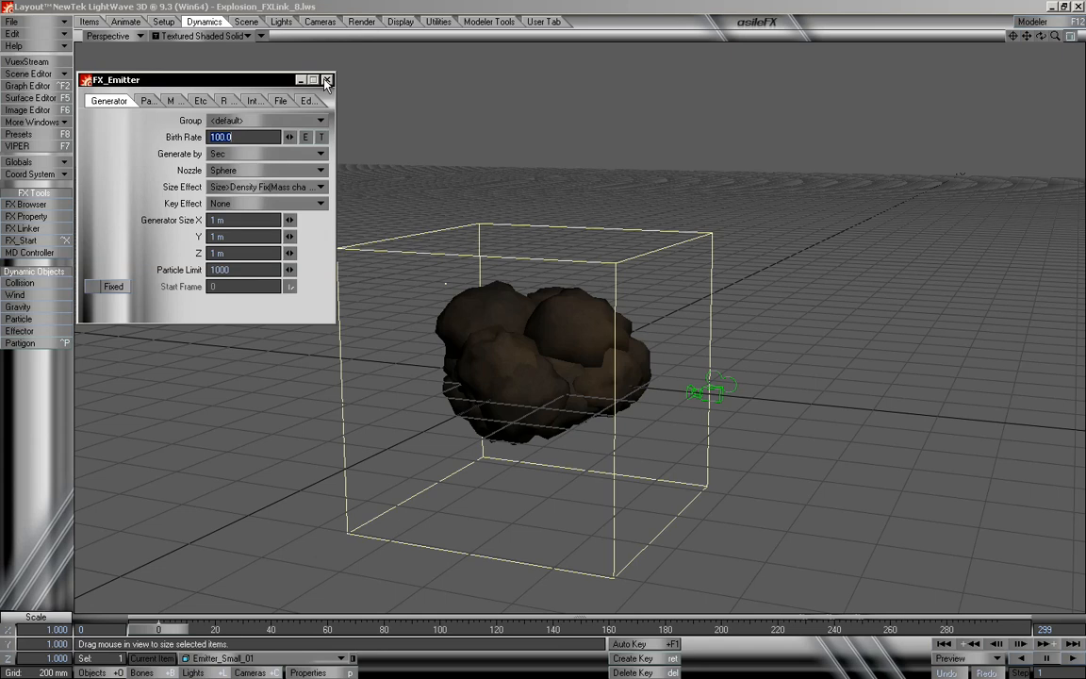
click(328, 81)
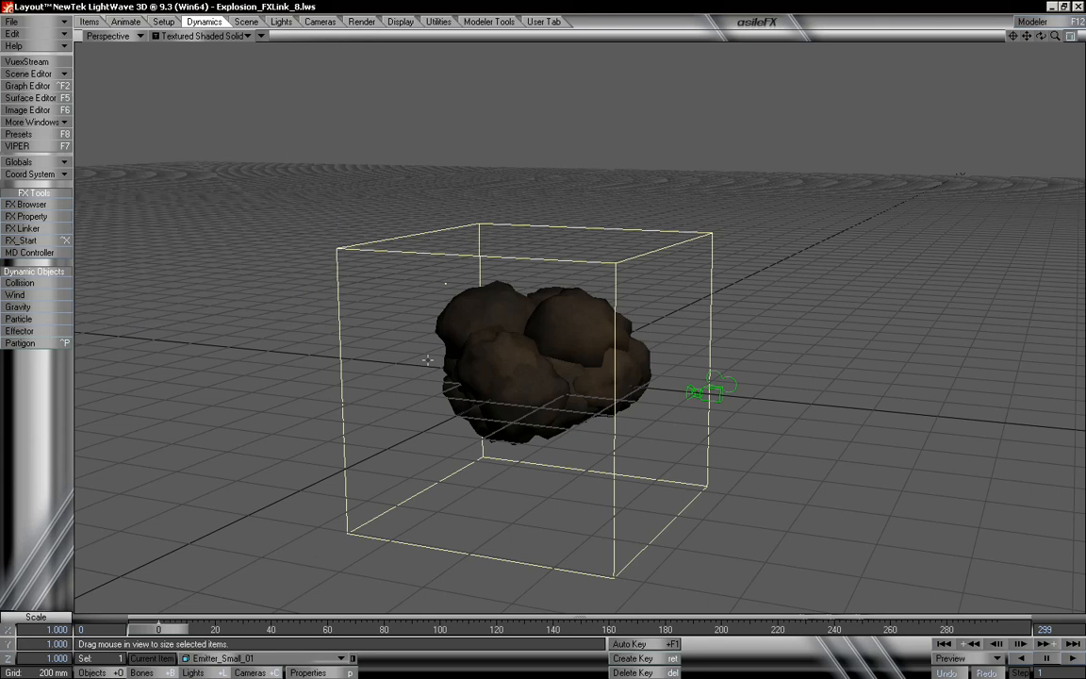
Select Rock_LowPoly:Layer1 (2) and inspect the generator settings of its FX Emitter in the object properties
click(226, 657)
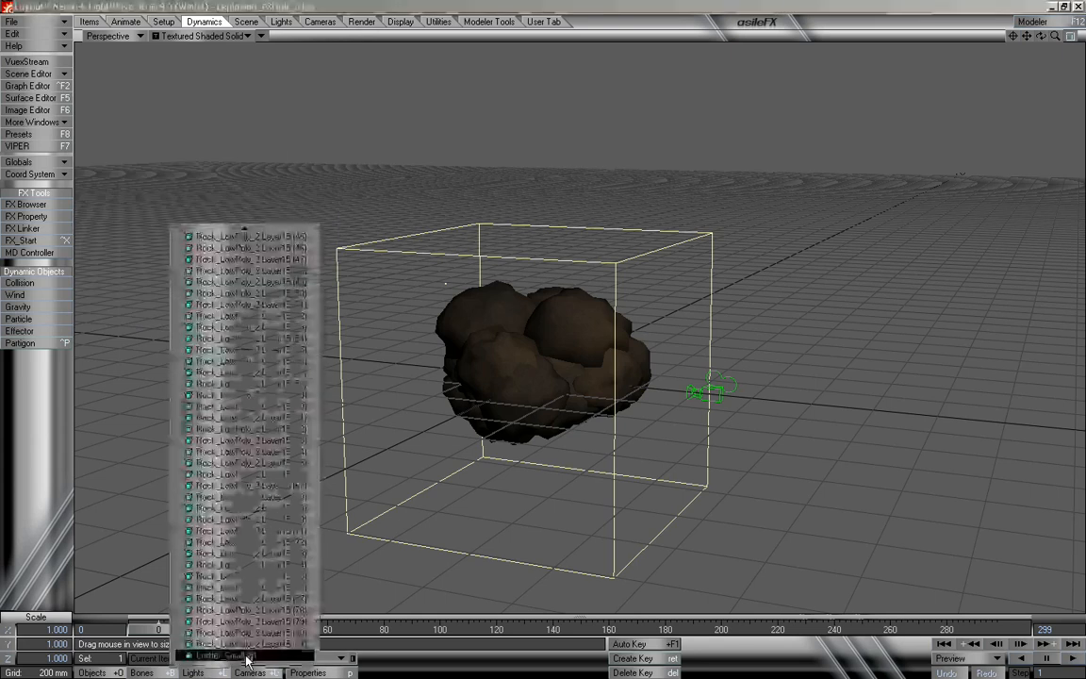
mouse_move(256, 228)
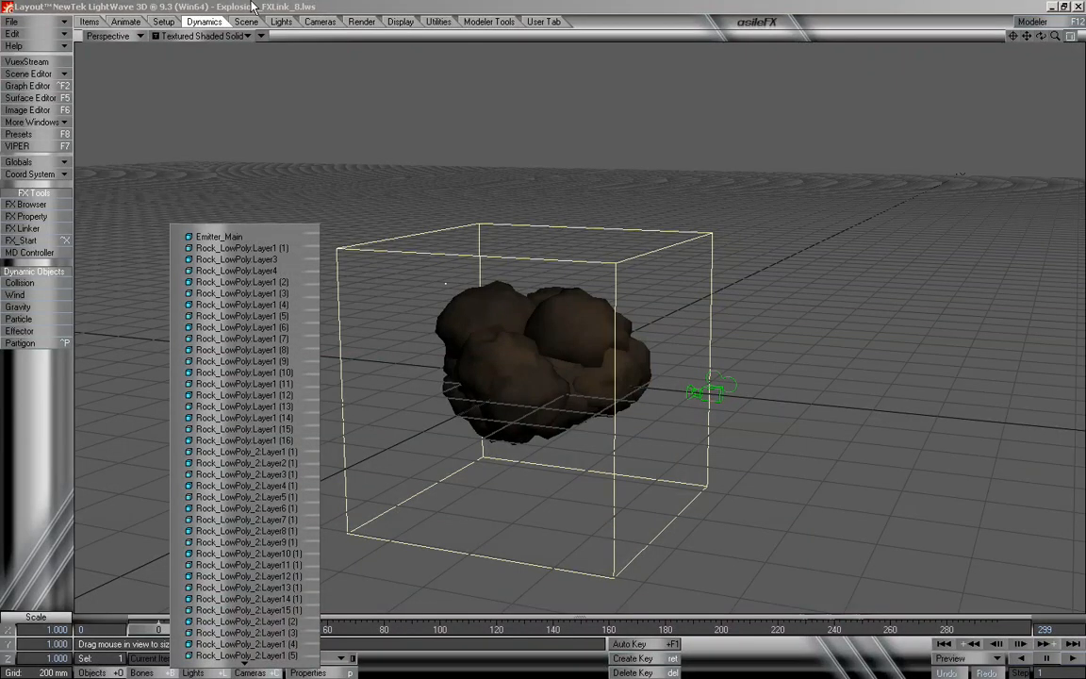
click(279, 282)
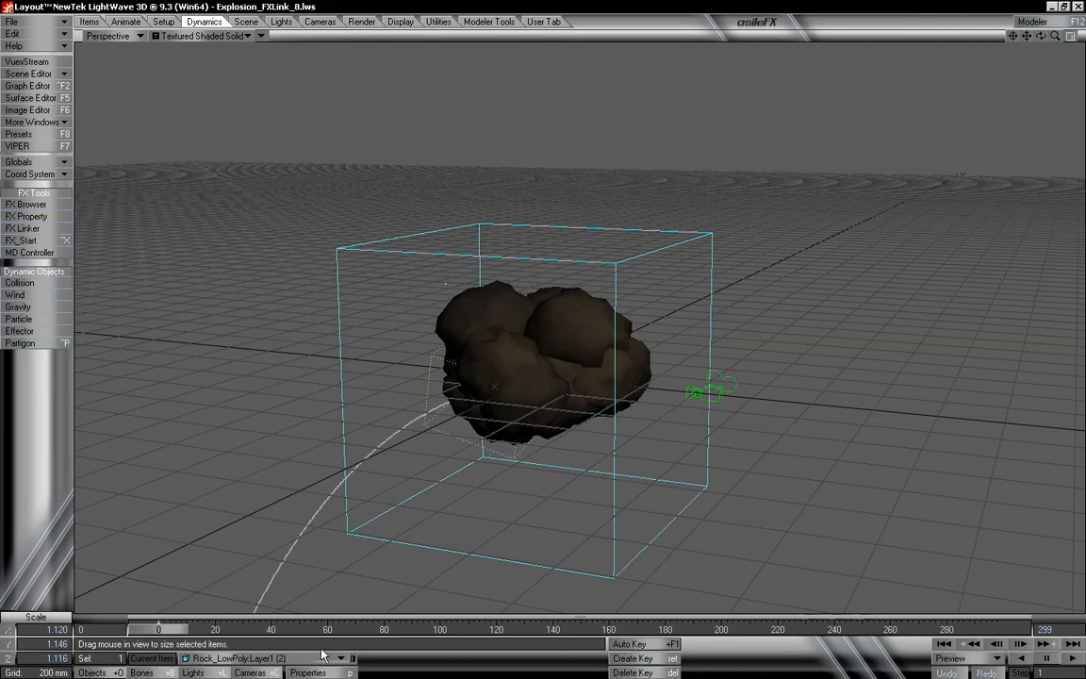
key(p)
click(268, 106)
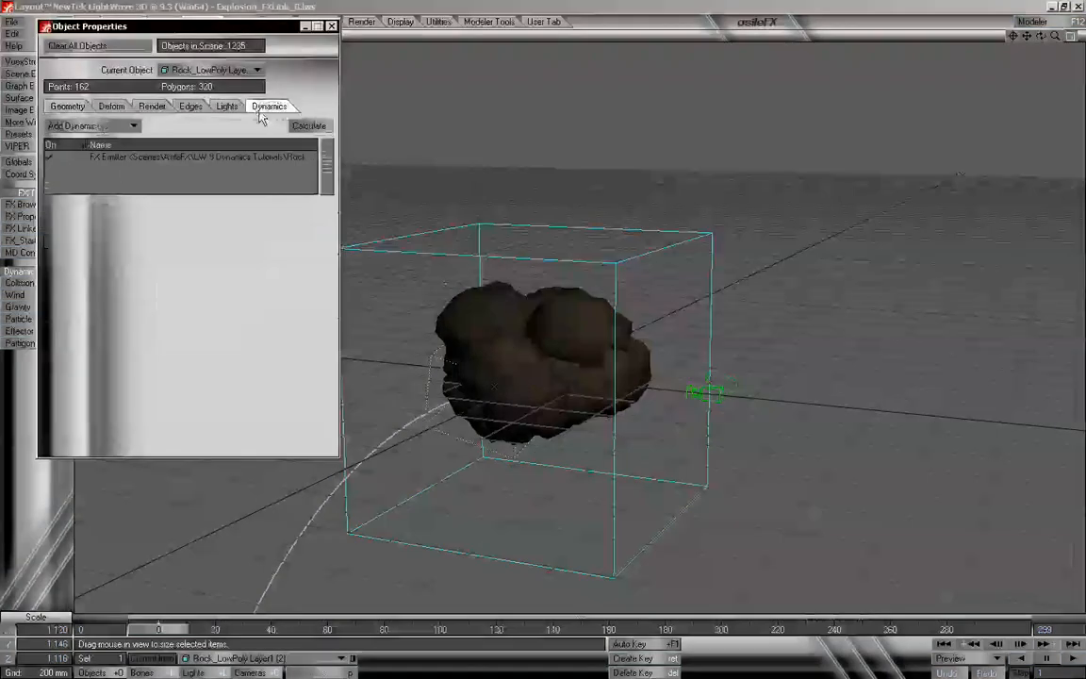
click(133, 158)
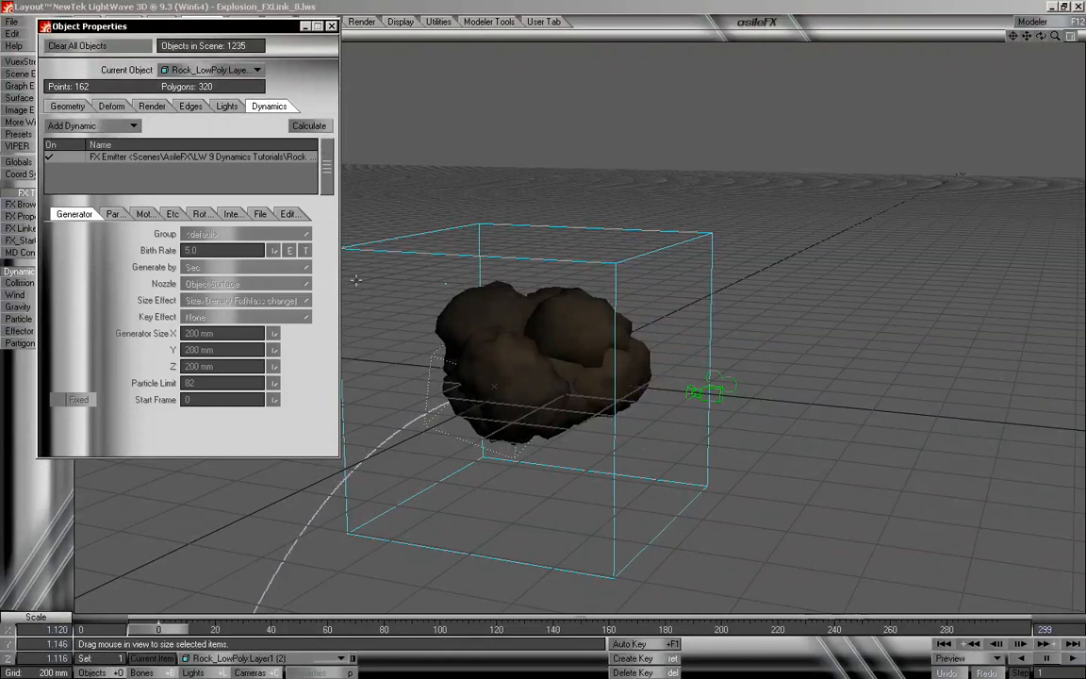
click(332, 26)
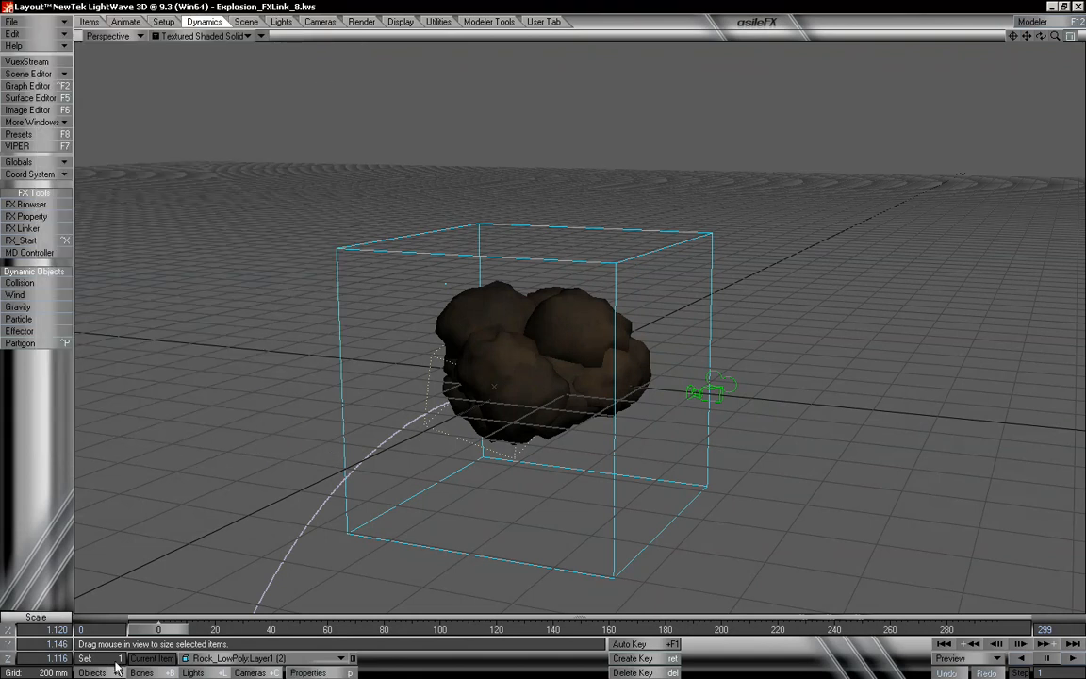
Open the separate object list for the current item and look through it down to Emitter_Small_01, checking its selection options
click(247, 659)
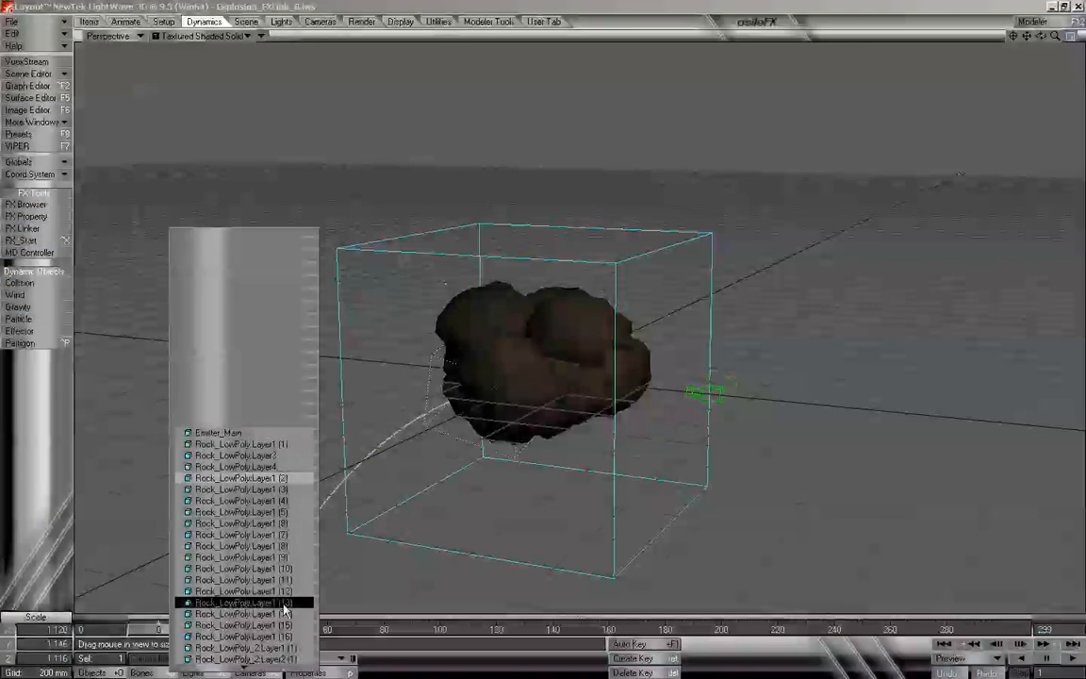
click(245, 478)
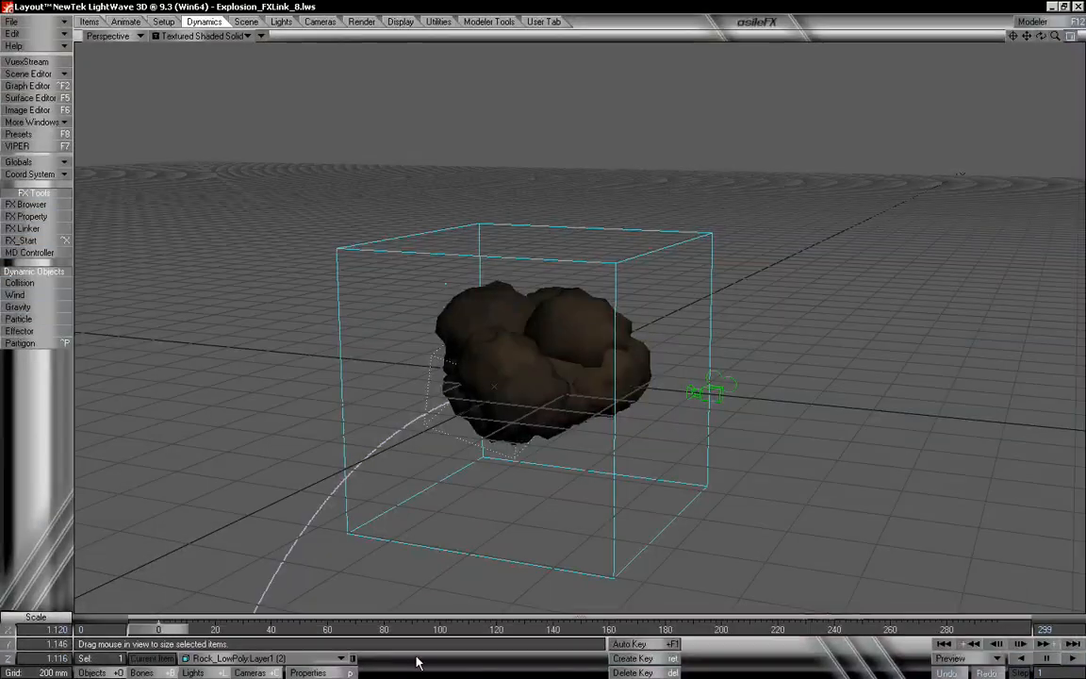
click(353, 659)
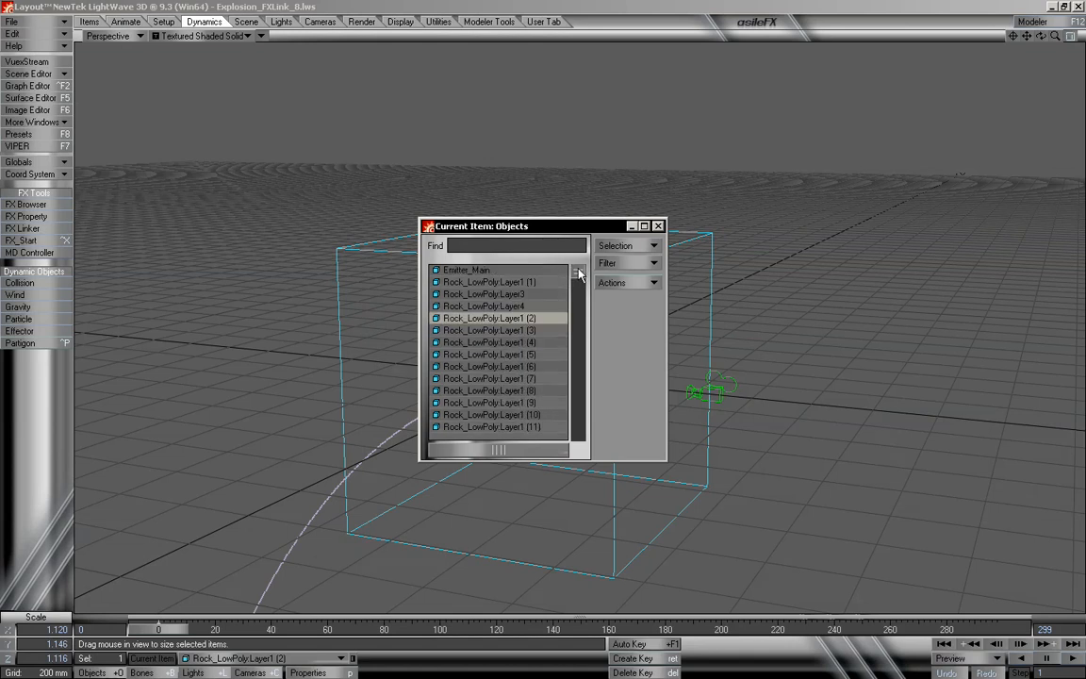
drag(582, 277, 583, 445)
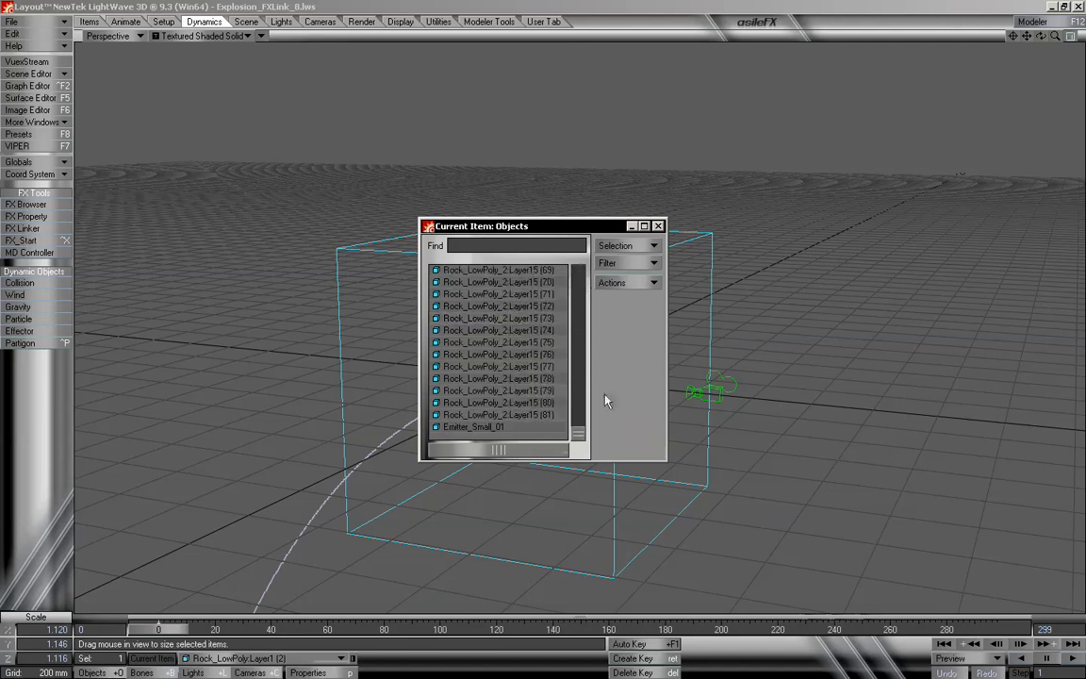
click(621, 245)
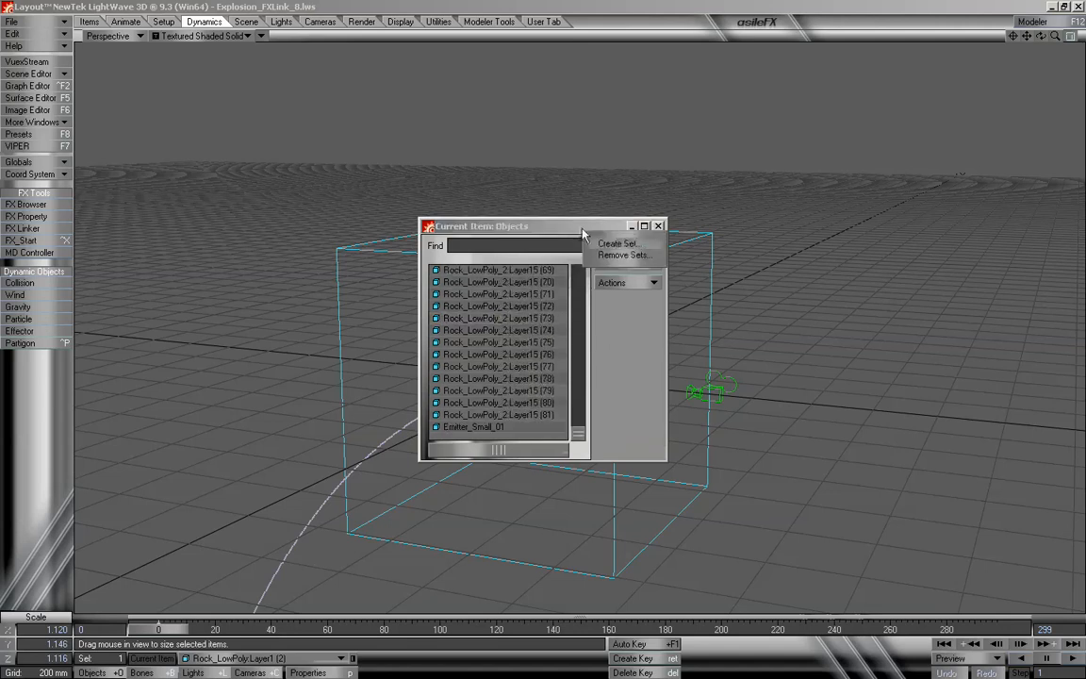
mouse_move(577, 434)
mouse_down()
mouse_move(578, 275)
mouse_move(581, 453)
mouse_up()
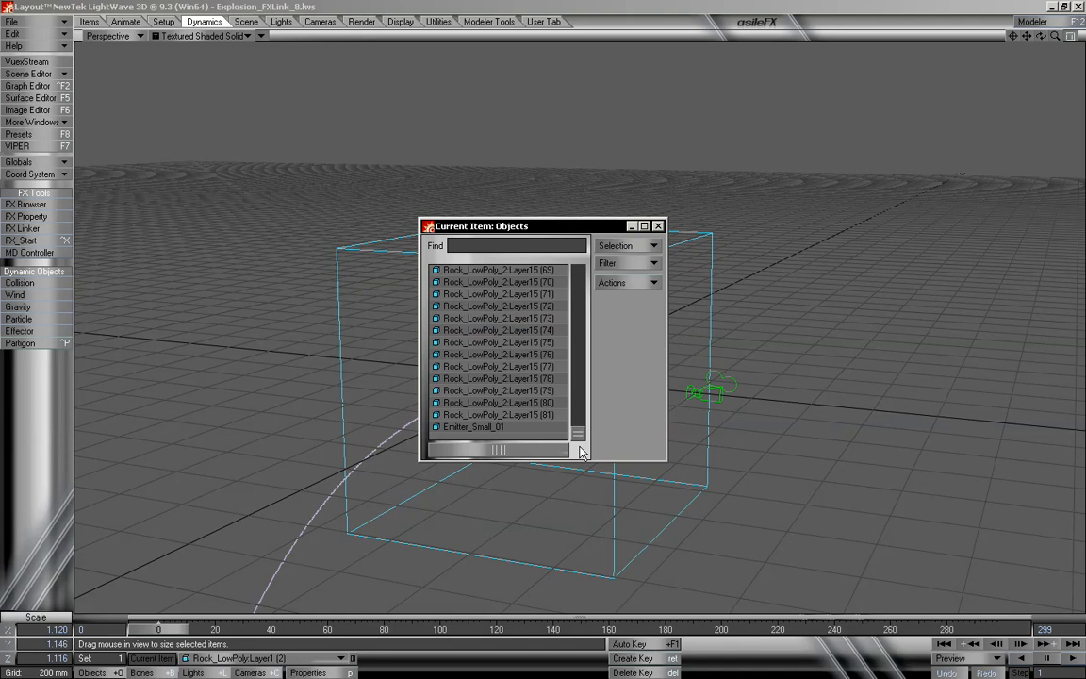
mouse_move(578, 433)
mouse_down()
mouse_move(581, 404)
mouse_move(580, 443)
mouse_up()
Reposition the object list window and enlarge it to almost the full screen height so that more rock clones fit
drag(572, 219, 568, 26)
drag(668, 457, 723, 624)
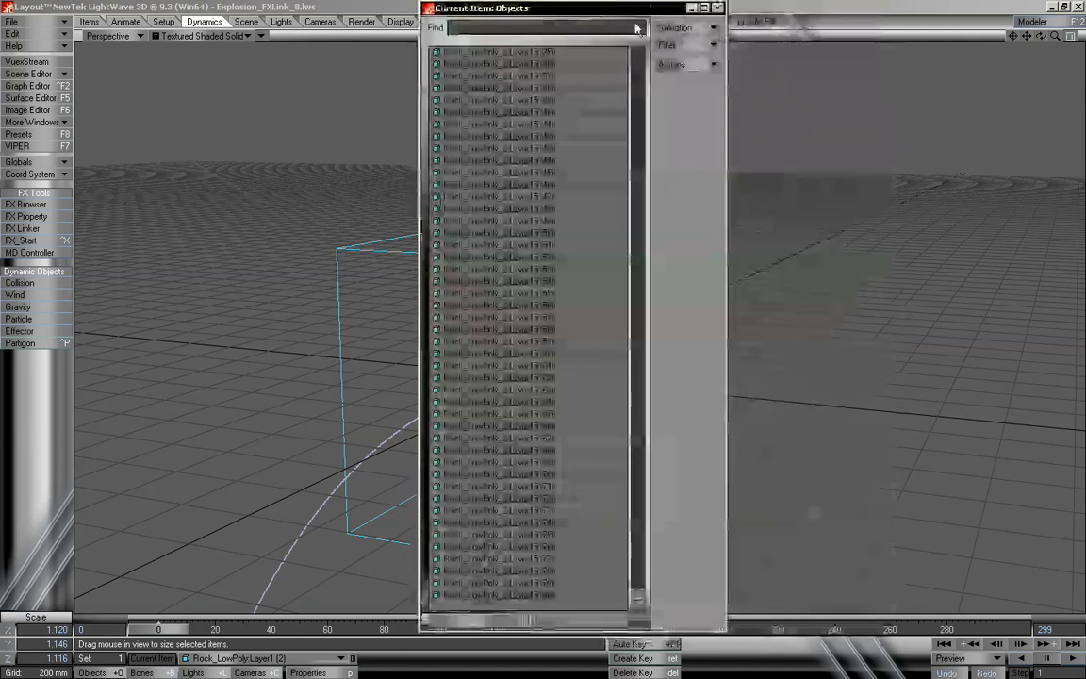
drag(585, 17, 570, 17)
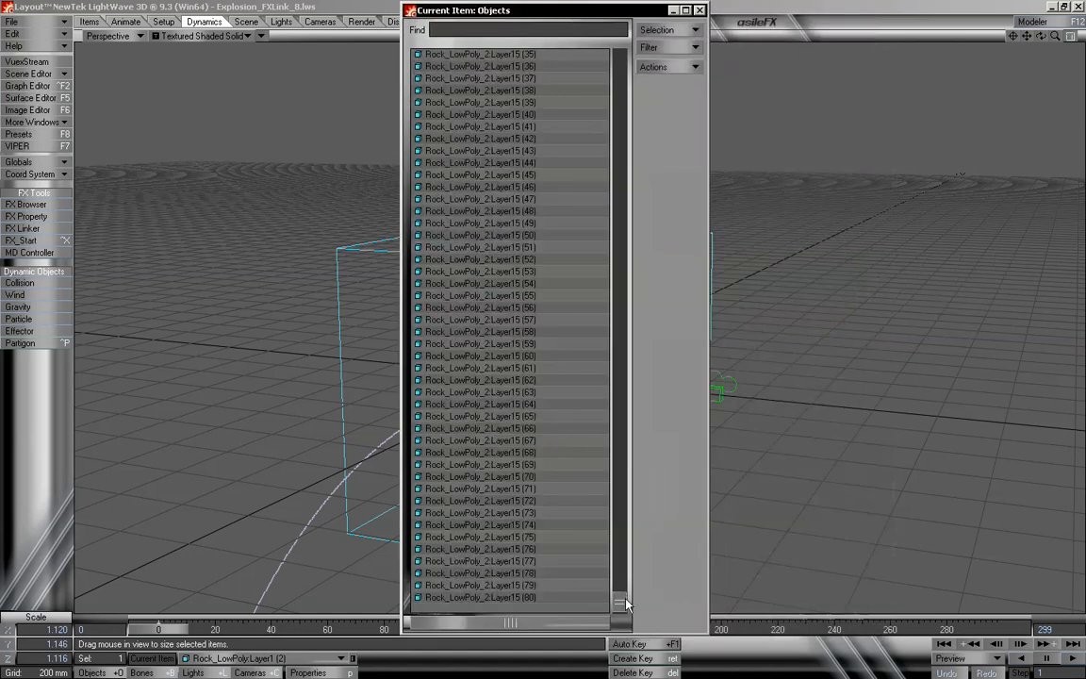
Select the clones Rock_LowPoly_2:Layer15 (2) to (81) in the object list and save them as a selection set named Med_15
scroll(558, 542, down, 1)
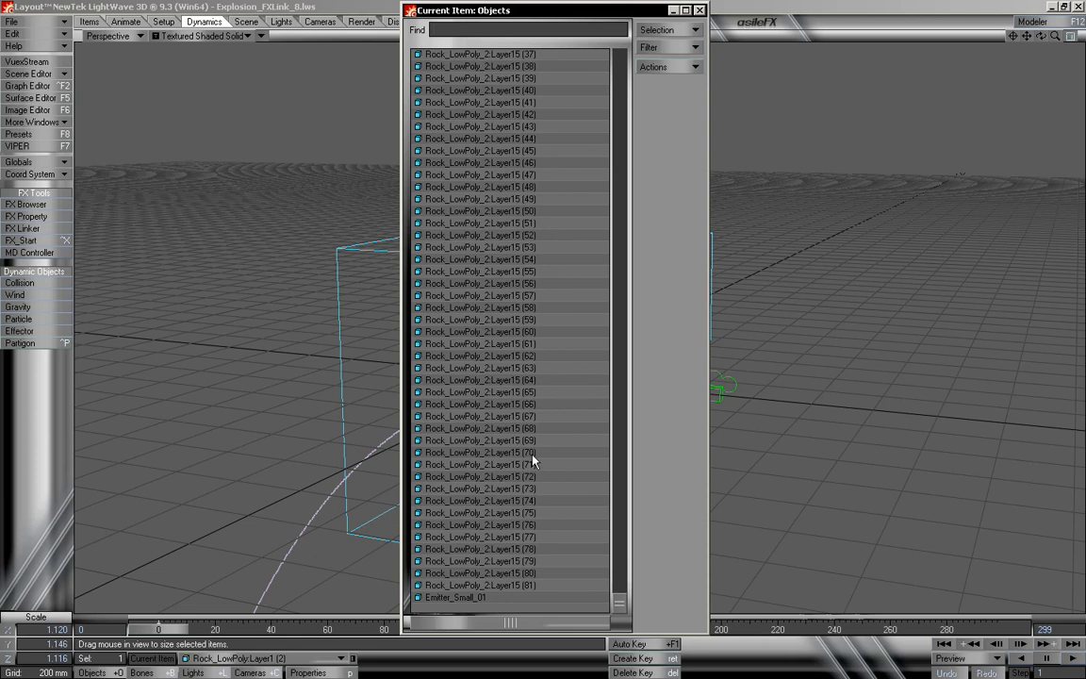
click(528, 585)
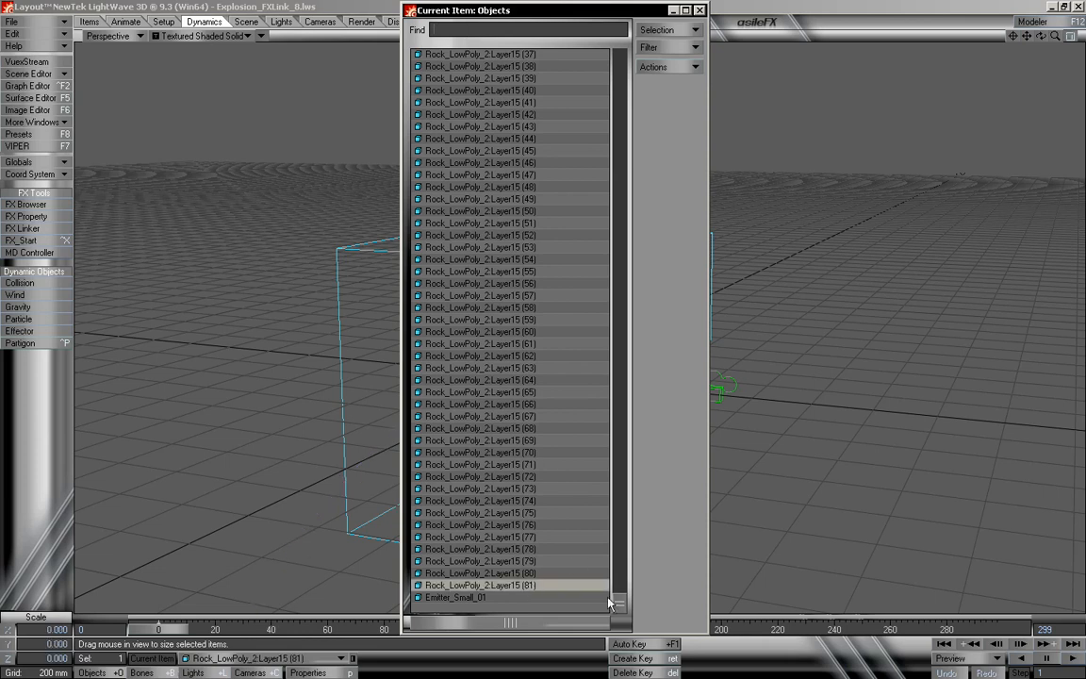
drag(619, 608, 619, 584)
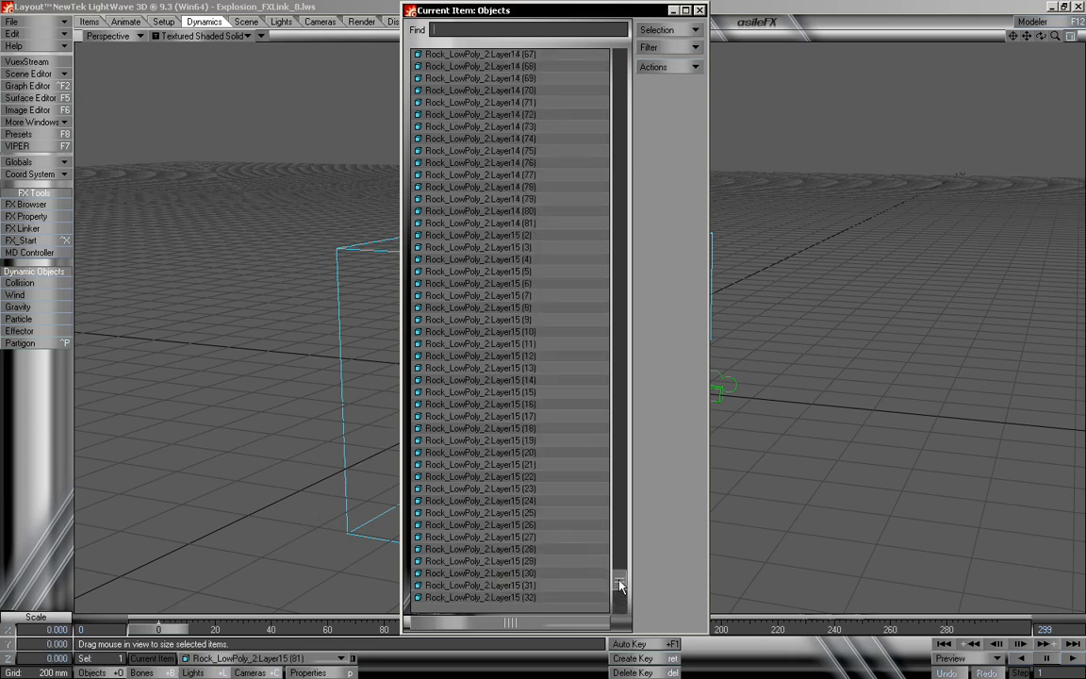
shift+click(508, 236)
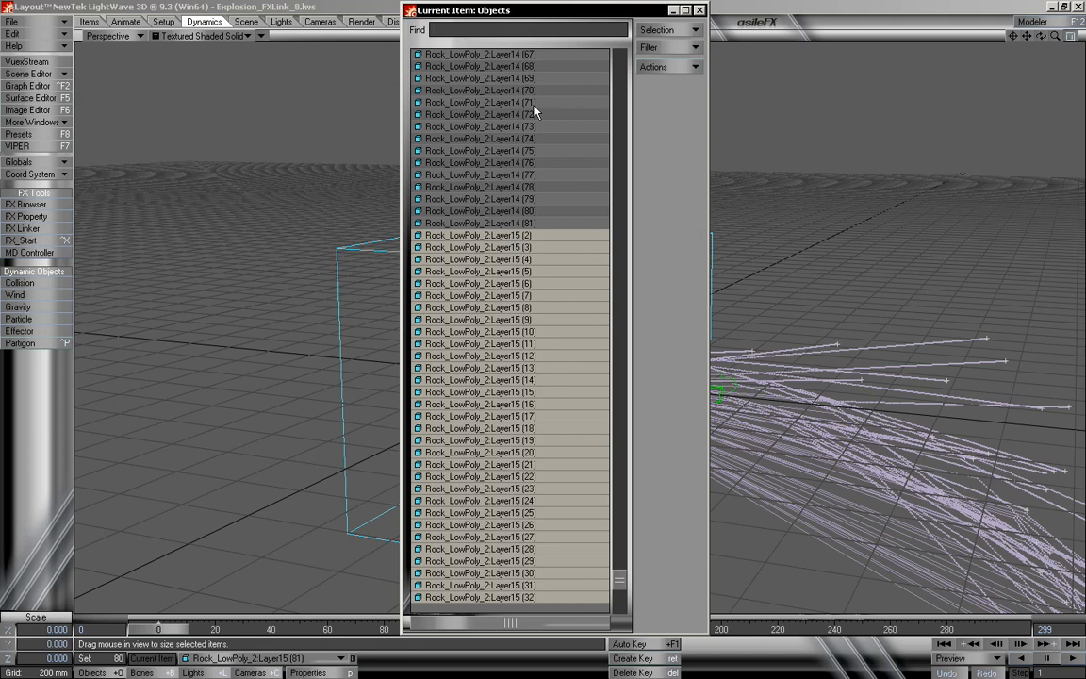
drag(557, 19, 295, 20)
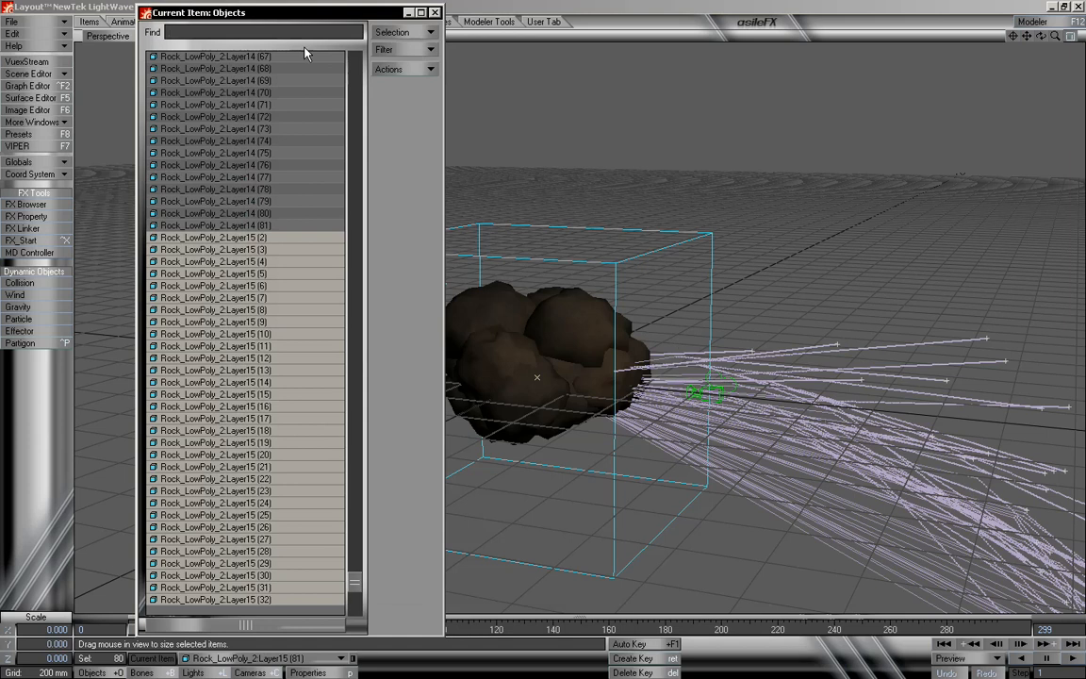
click(394, 35)
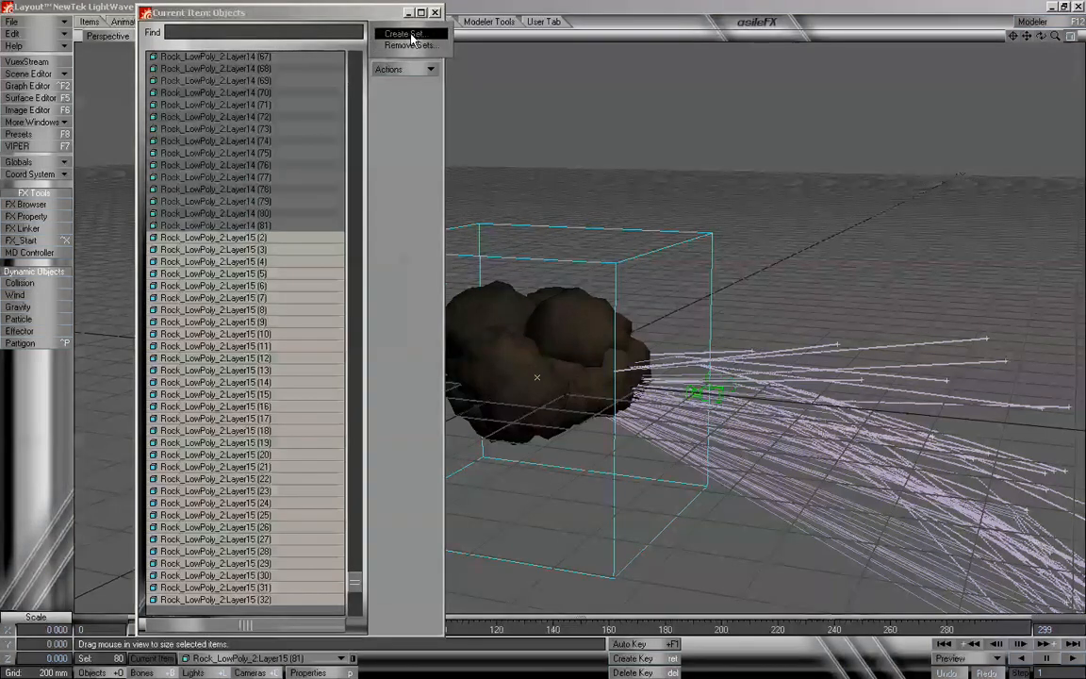
click(410, 37)
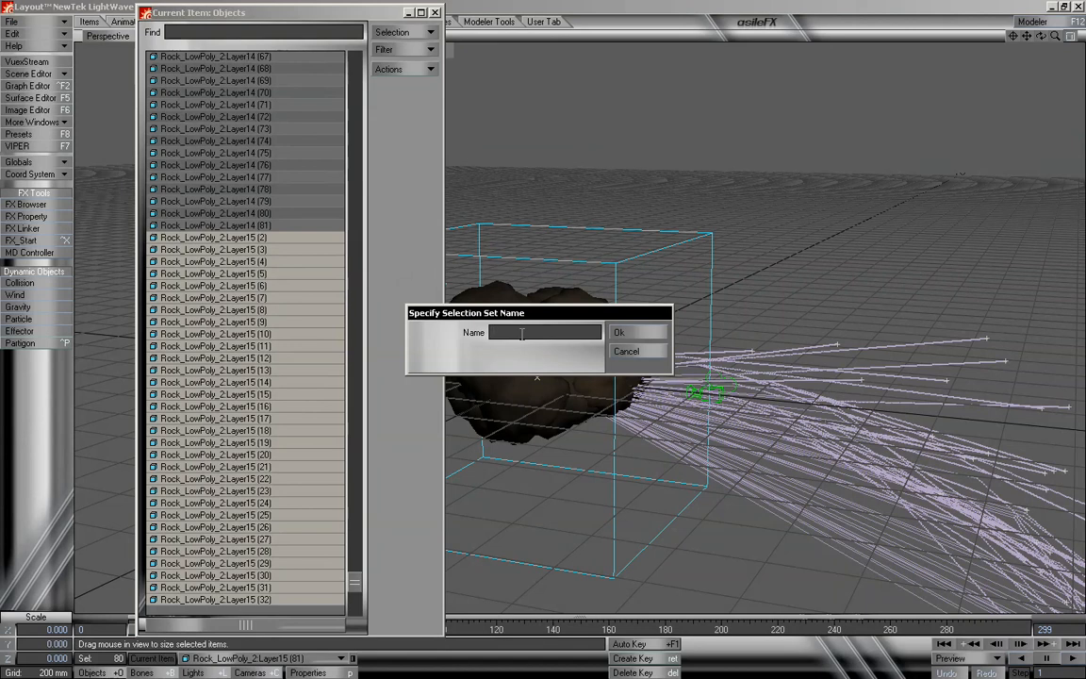
text(Med_15)
click(620, 332)
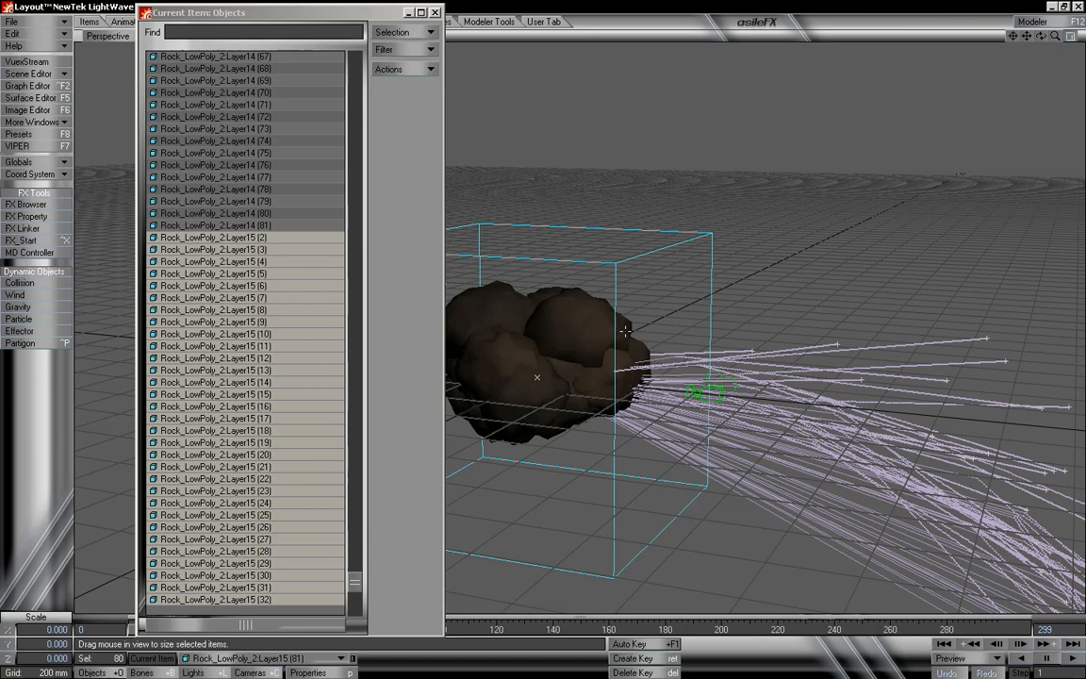
Recall the Med_15 selection set and check the object list's filter and sorting options
drag(251, 12, 338, 12)
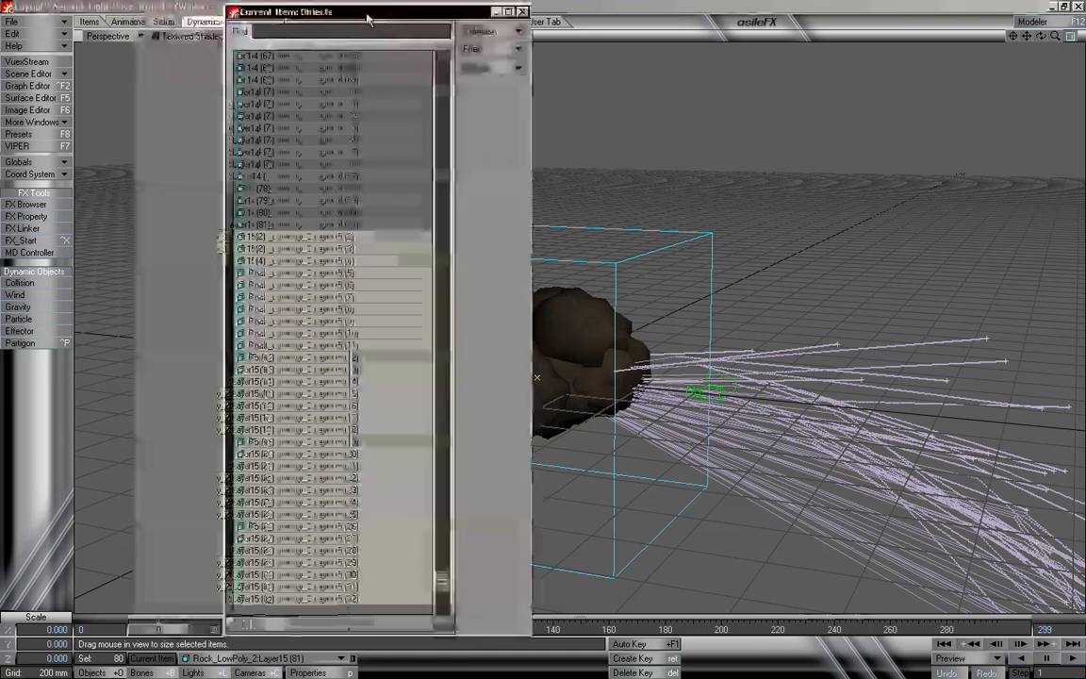
click(479, 32)
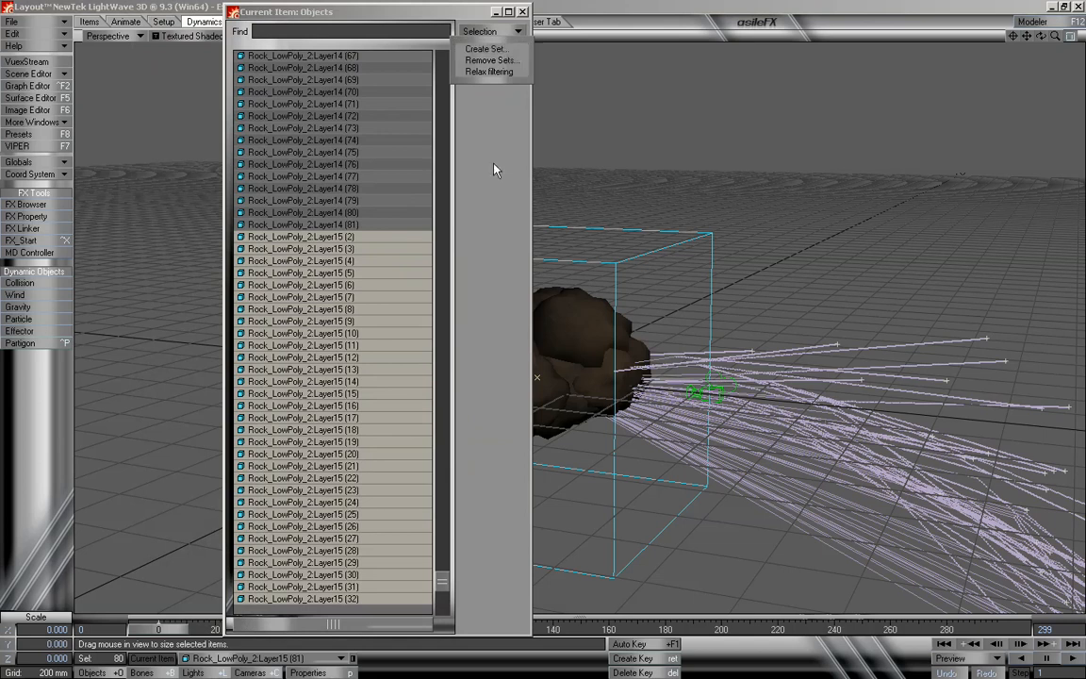
click(488, 32)
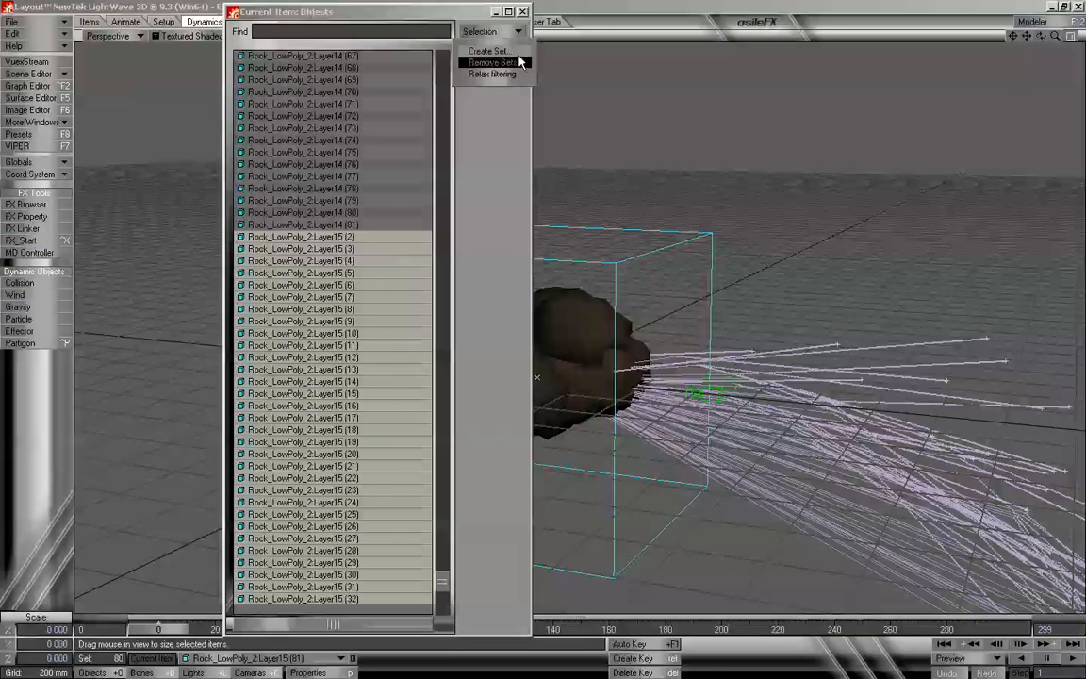
click(507, 123)
click(502, 34)
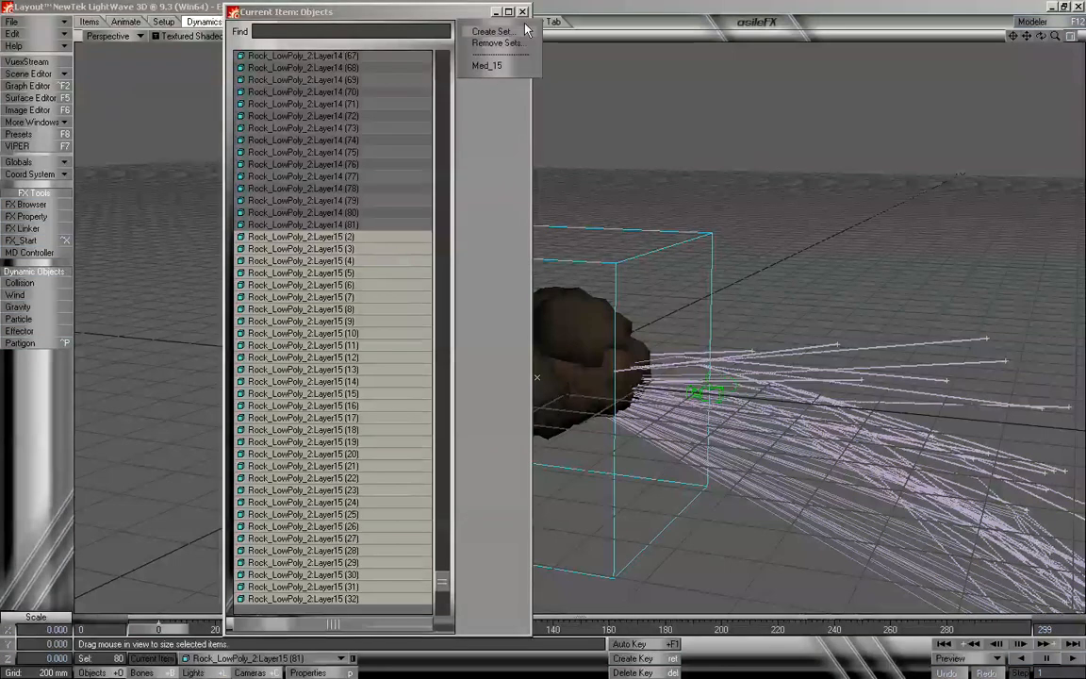
click(483, 67)
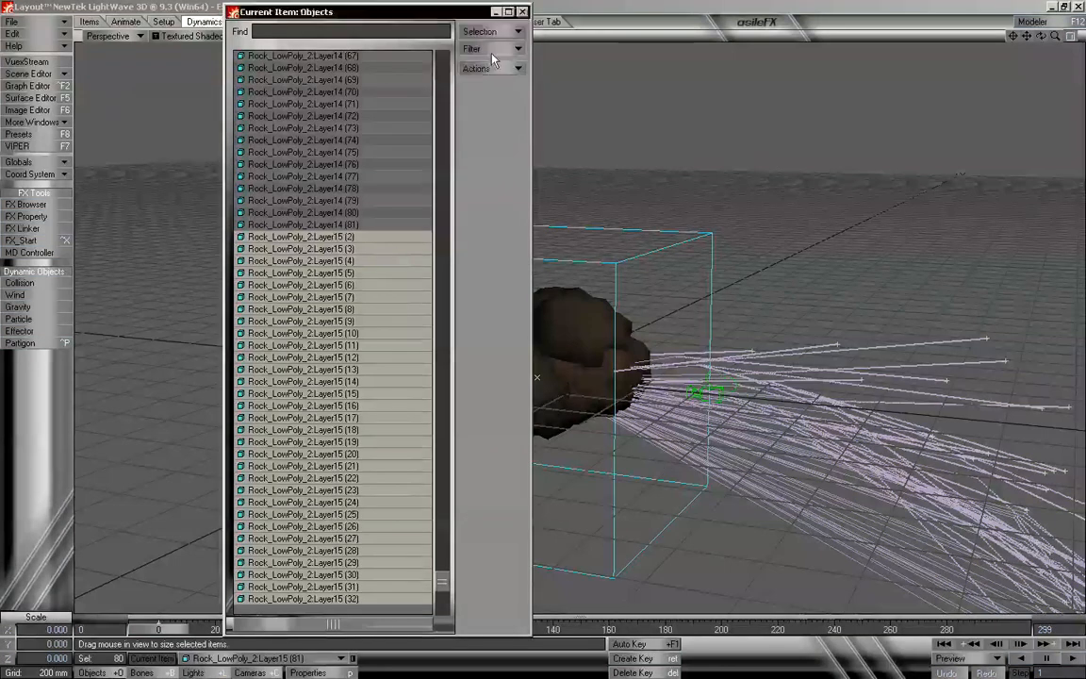
click(490, 67)
mouse_move(491, 72)
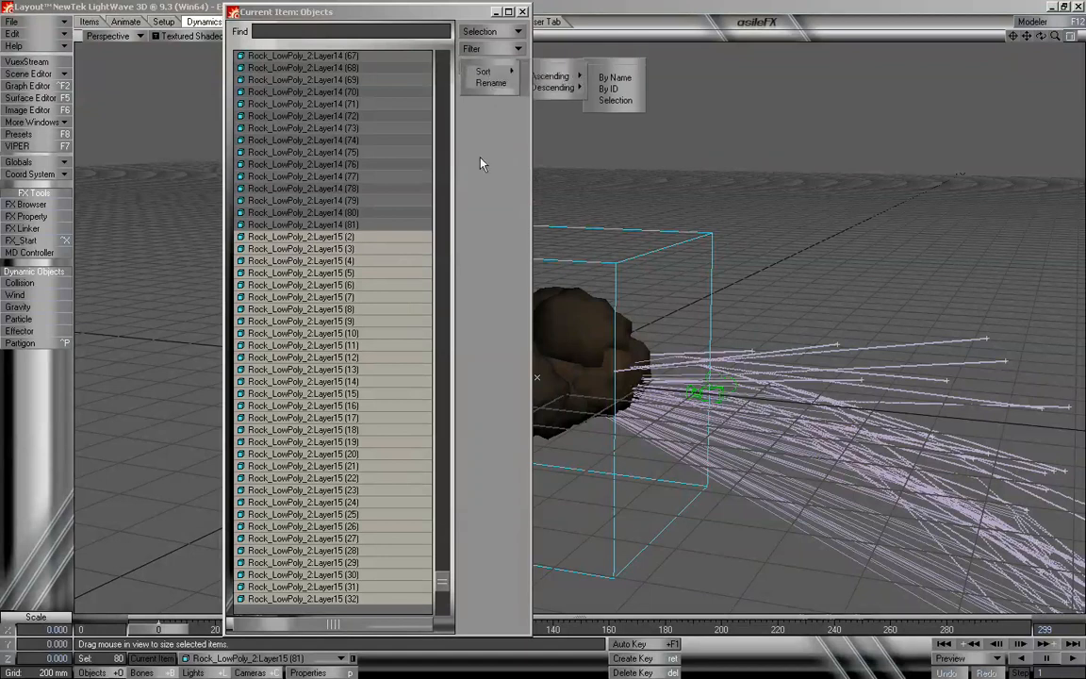
Create a filter set named Med_Rock_15 from the selected Layer15 clones and check it in the list of filter sets
click(485, 31)
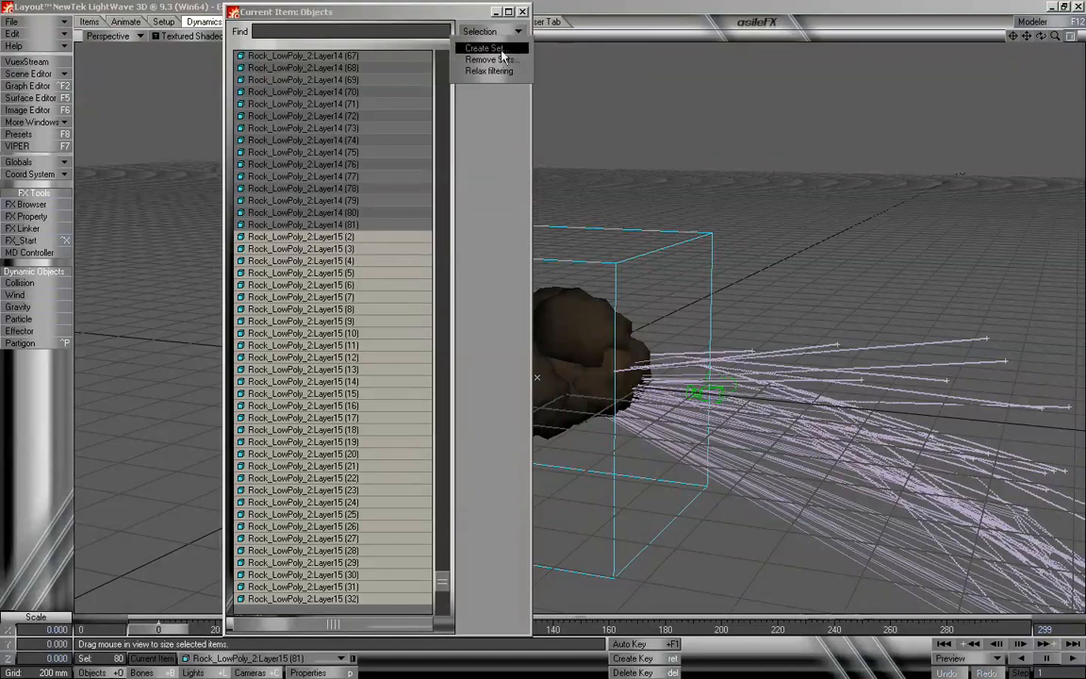
click(476, 48)
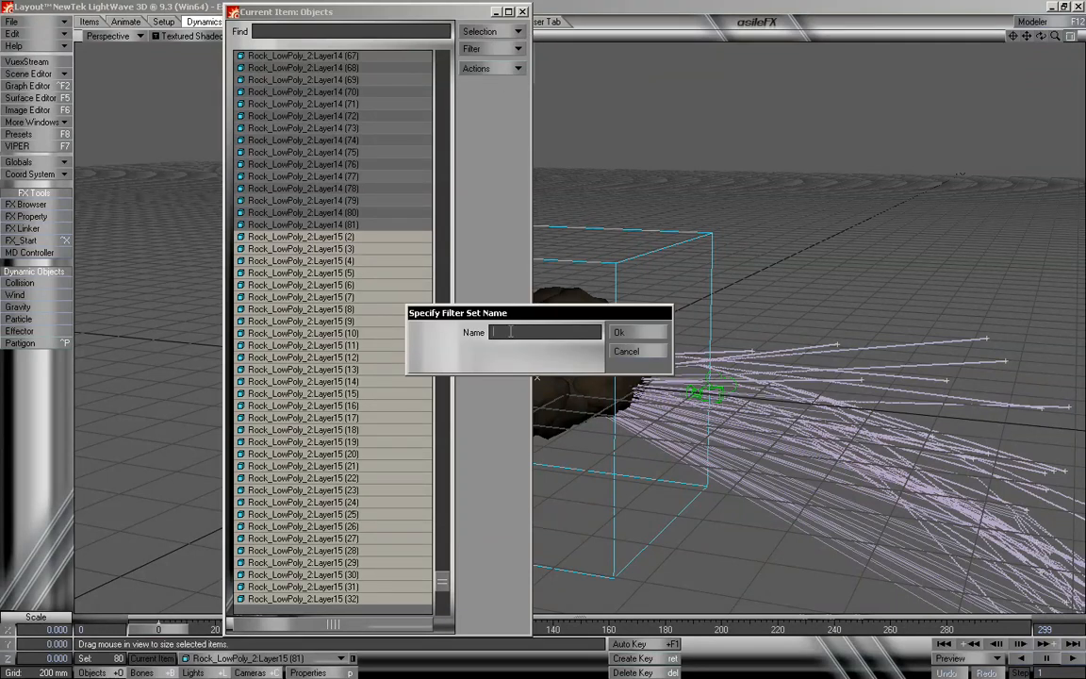
text(Med)
text(_Rock_l15)
click(624, 332)
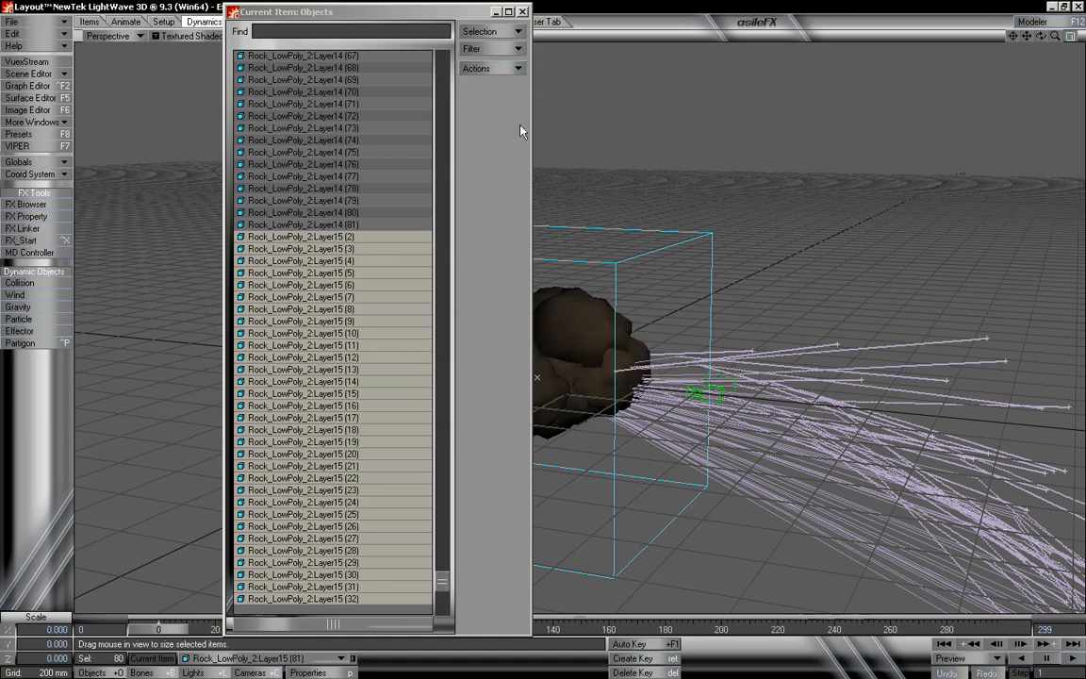
drag(395, 13, 406, 13)
click(509, 31)
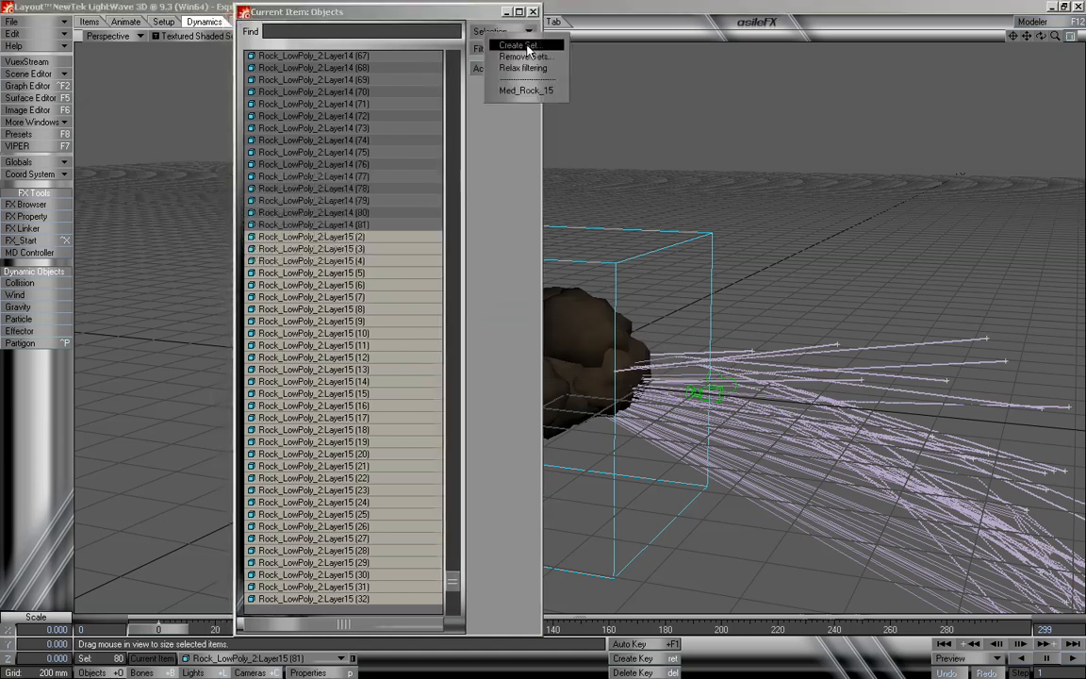
click(445, 17)
Select the clones Rock_LowPoly_2:Layer14 (2) to (81) and save them as a filter set named Med_Rock_14
scroll(445, 13, up, 3)
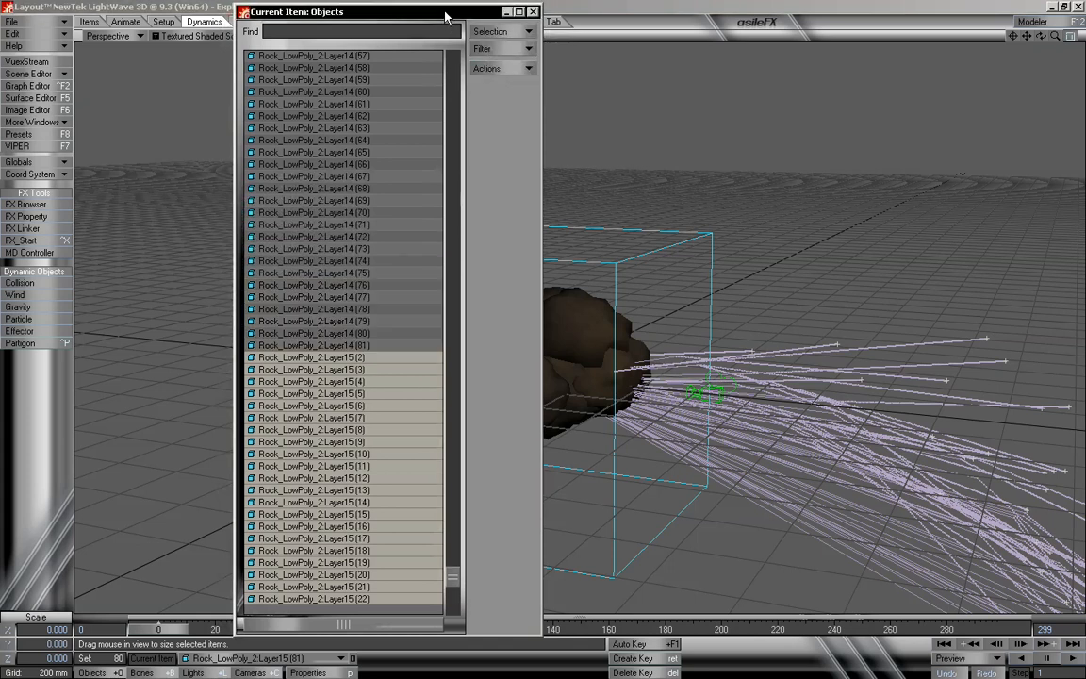
click(381, 345)
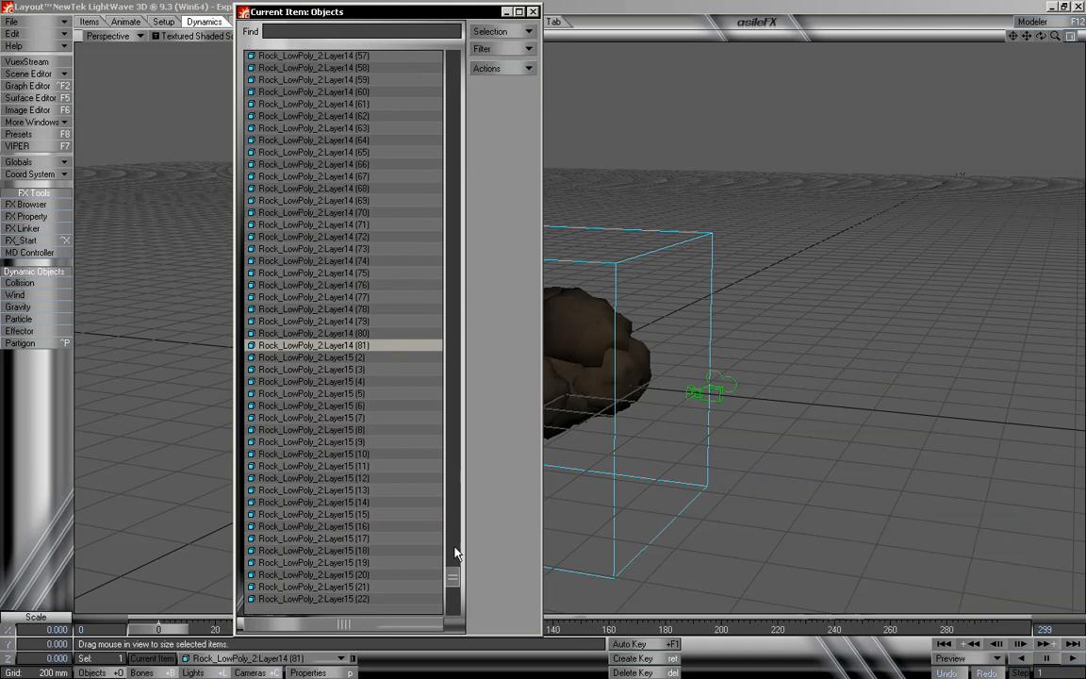
drag(453, 578, 457, 545)
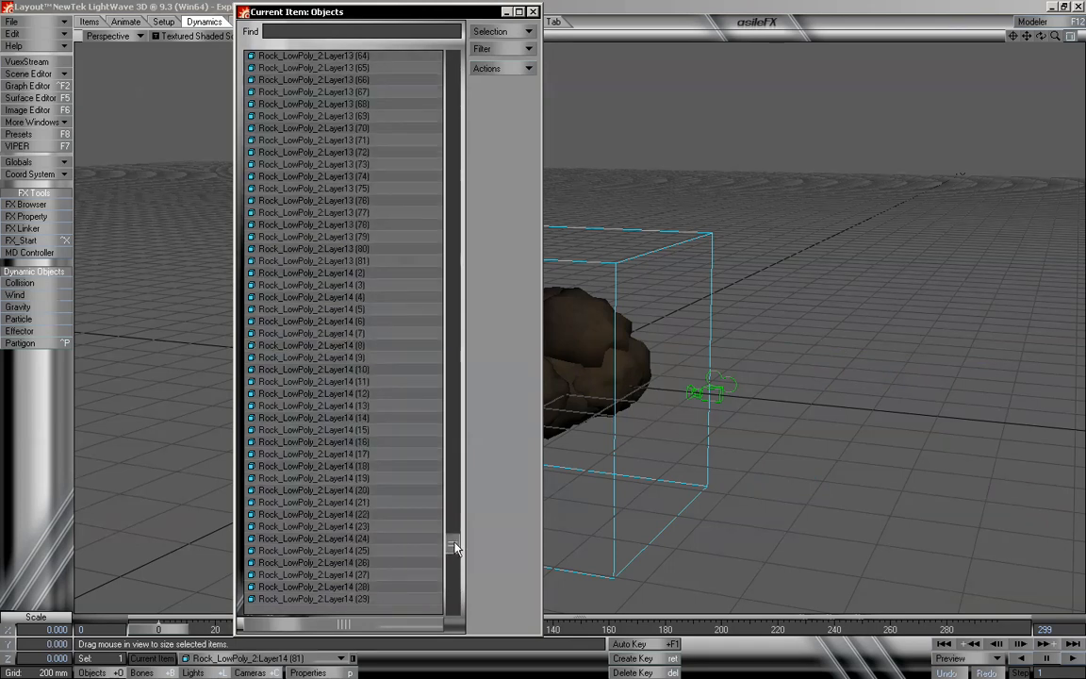
shift+click(359, 273)
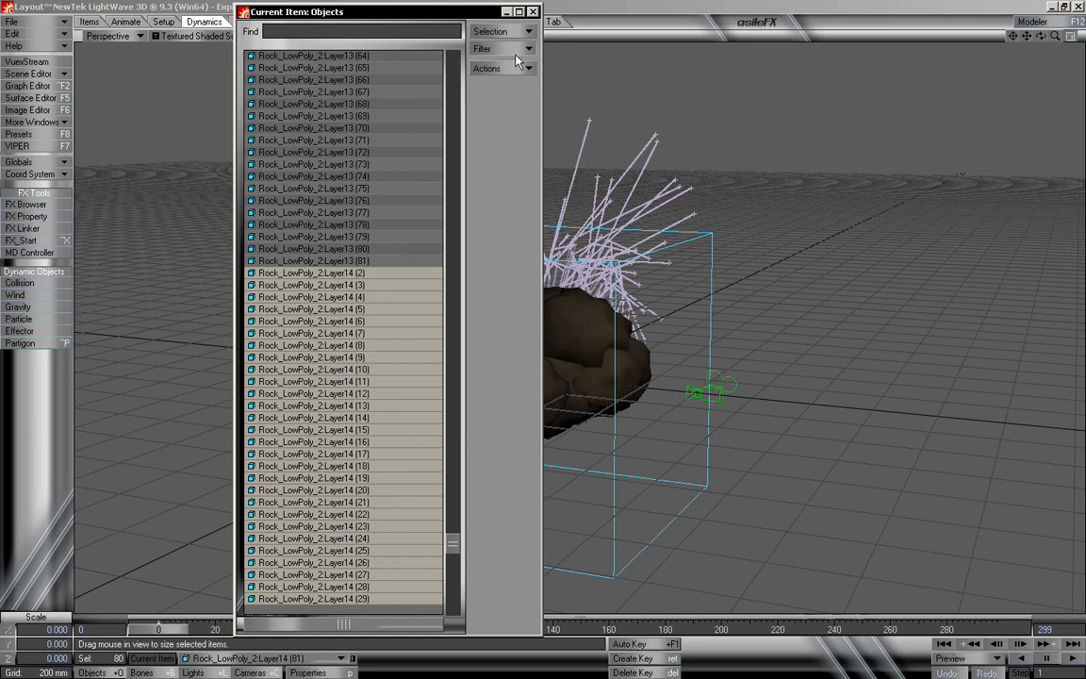
click(500, 31)
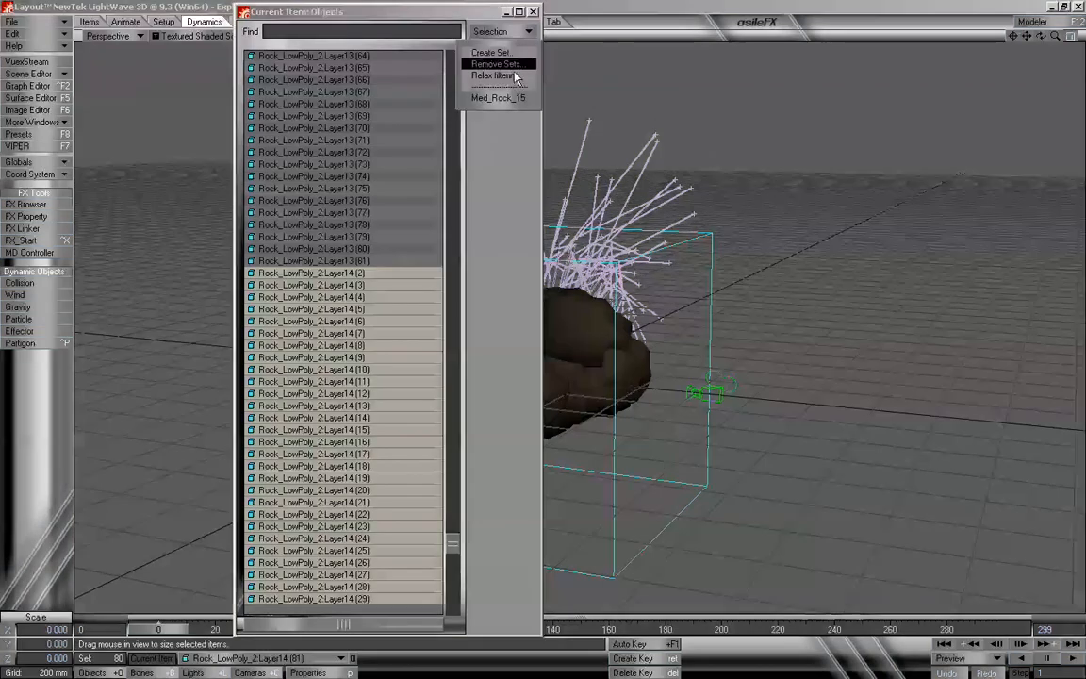
click(492, 52)
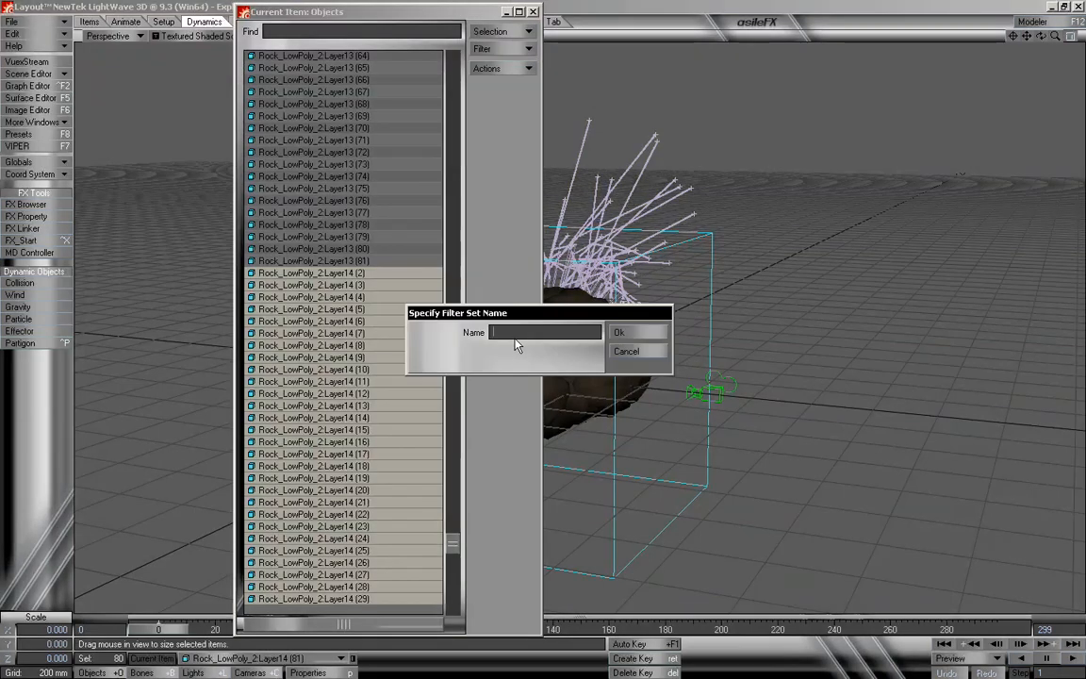
text(Med_Rock_14)
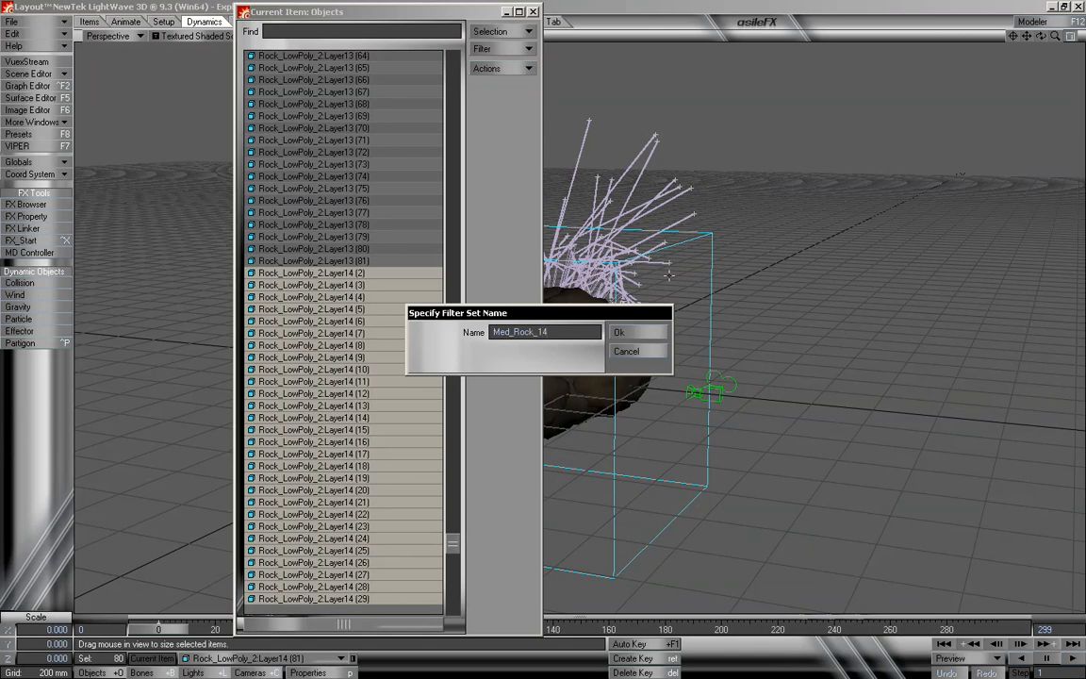
click(639, 333)
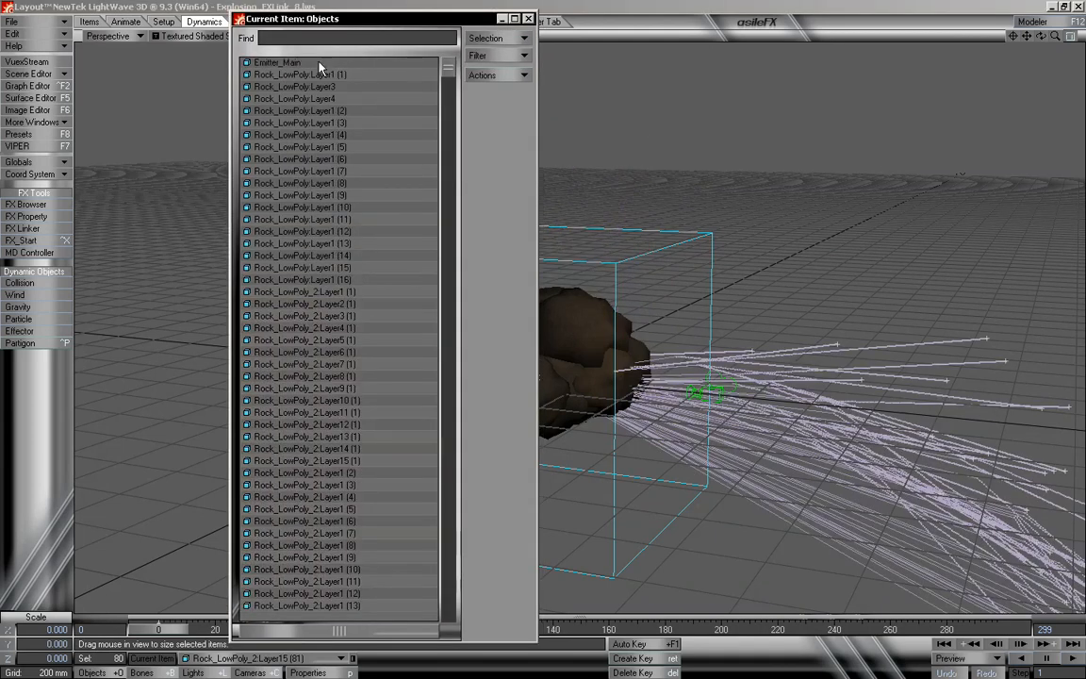
Select Emitter_Main, the main rocks Rock_LowPoly:Layer1 (1) to (16) and Emitter_Small_01 together, leaving out Rock_LowPoly:Layer3 and Layer4
click(319, 63)
ctrl+click(337, 75)
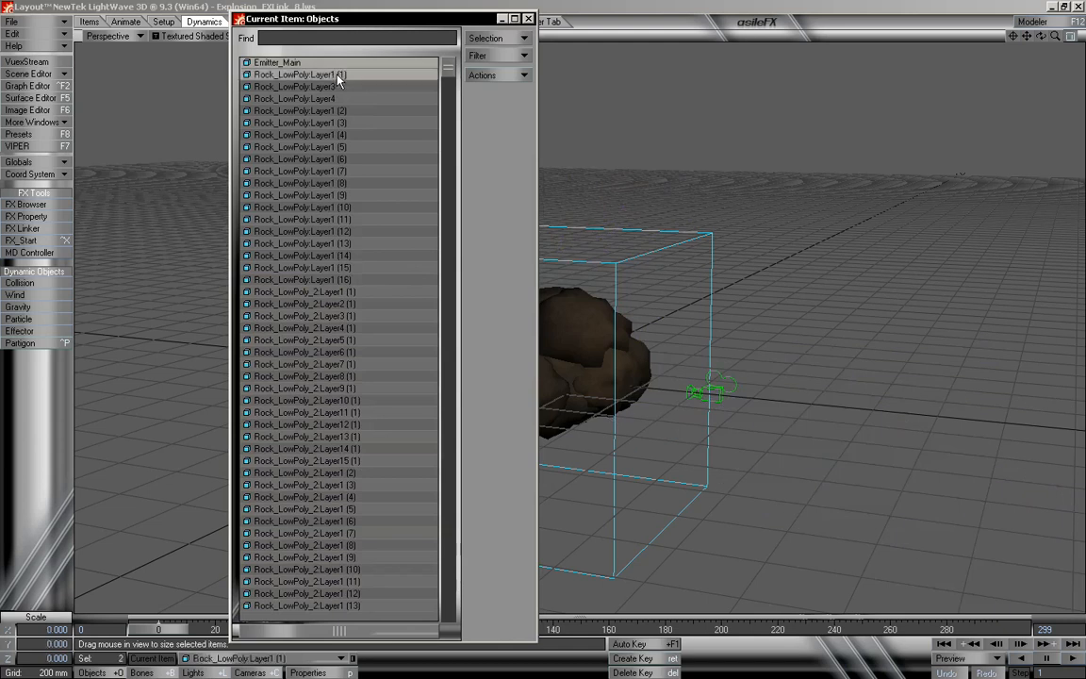
ctrl+click(343, 110)
ctrl+click(344, 123)
ctrl+click(345, 134)
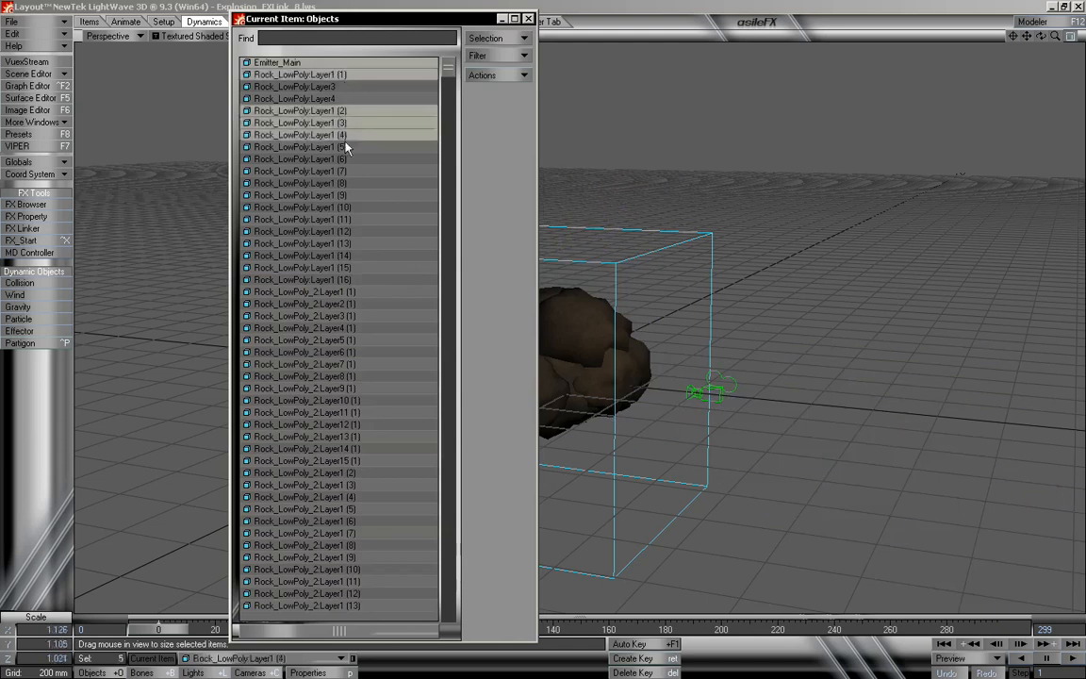
ctrl+click(346, 147)
ctrl+click(346, 160)
ctrl+click(347, 171)
ctrl+click(348, 184)
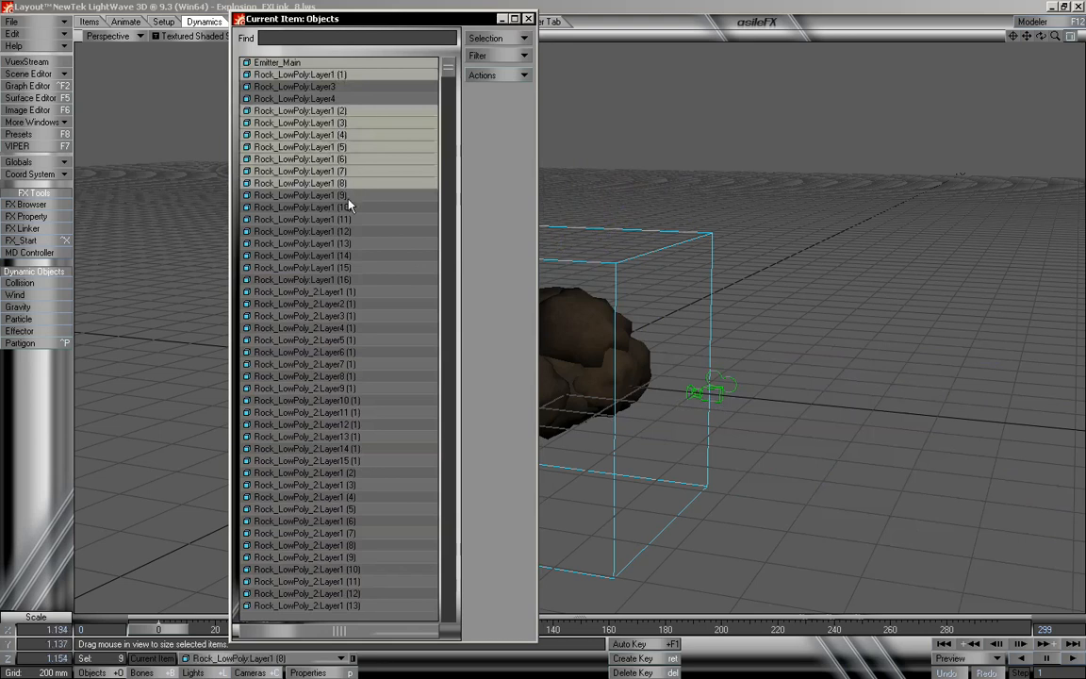
ctrl+click(348, 195)
ctrl+click(349, 207)
ctrl+click(350, 219)
ctrl+click(351, 231)
ctrl+click(354, 243)
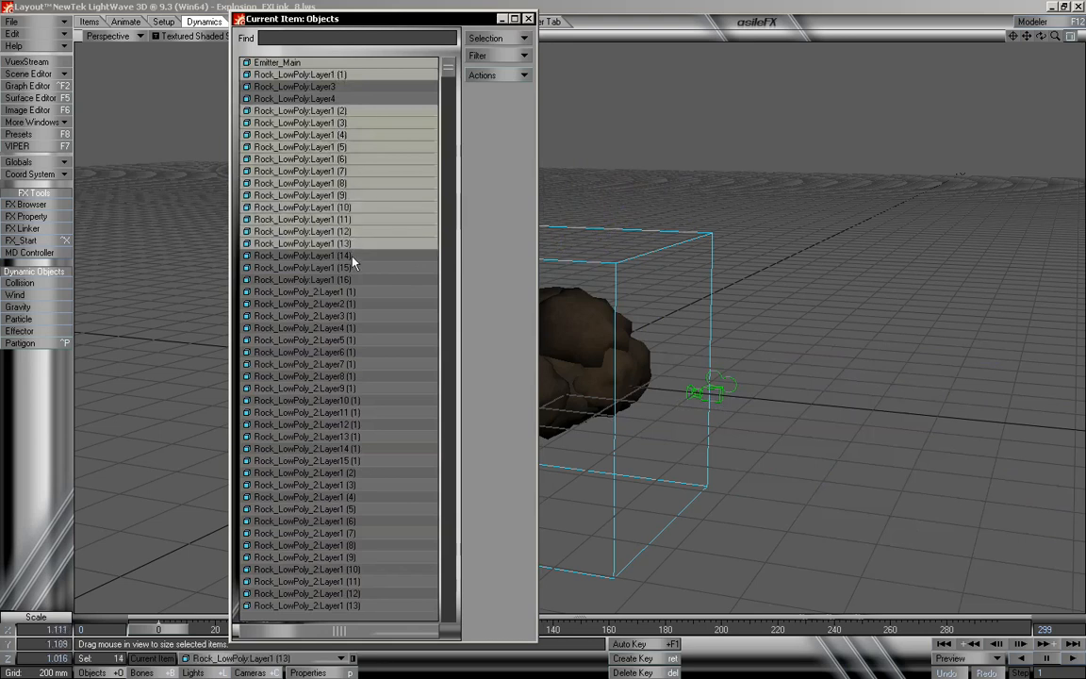
ctrl+click(353, 256)
ctrl+click(354, 267)
ctrl+click(354, 280)
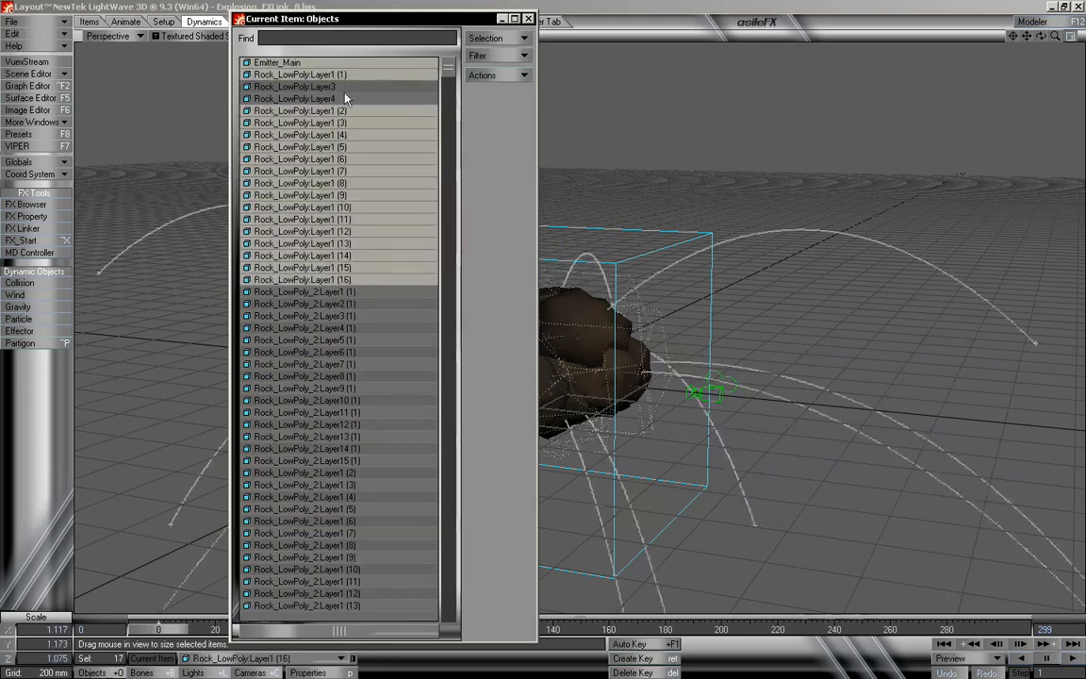
drag(449, 68, 449, 619)
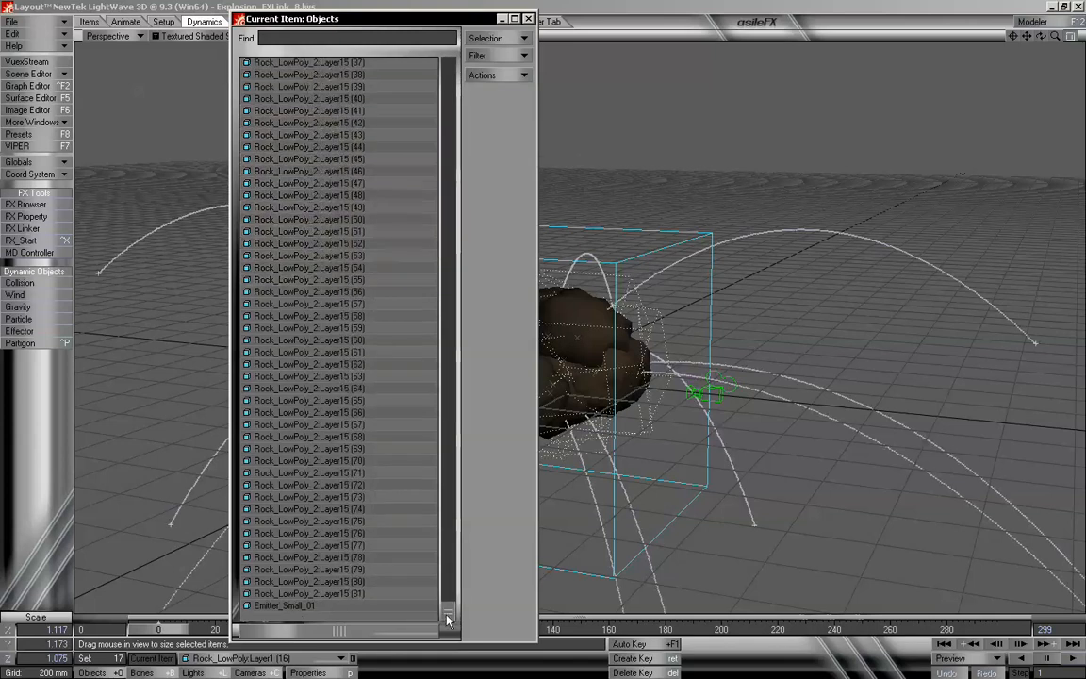
ctrl+click(295, 606)
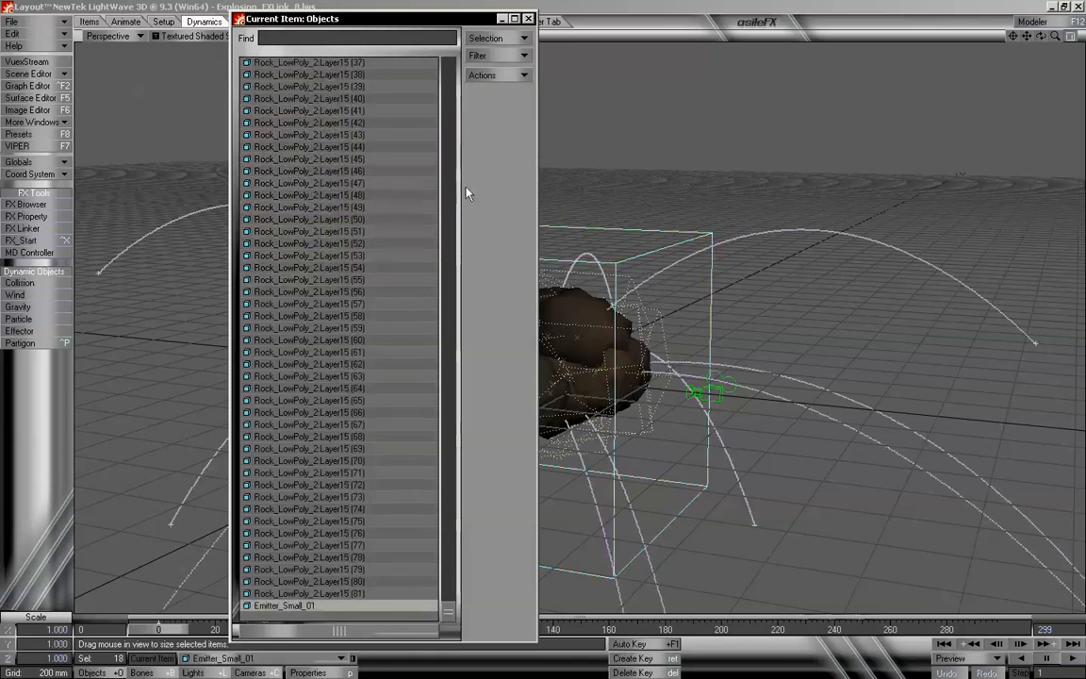
Save the selected emitters and main rocks as a filter set named Main_Objects
click(490, 58)
click(458, 35)
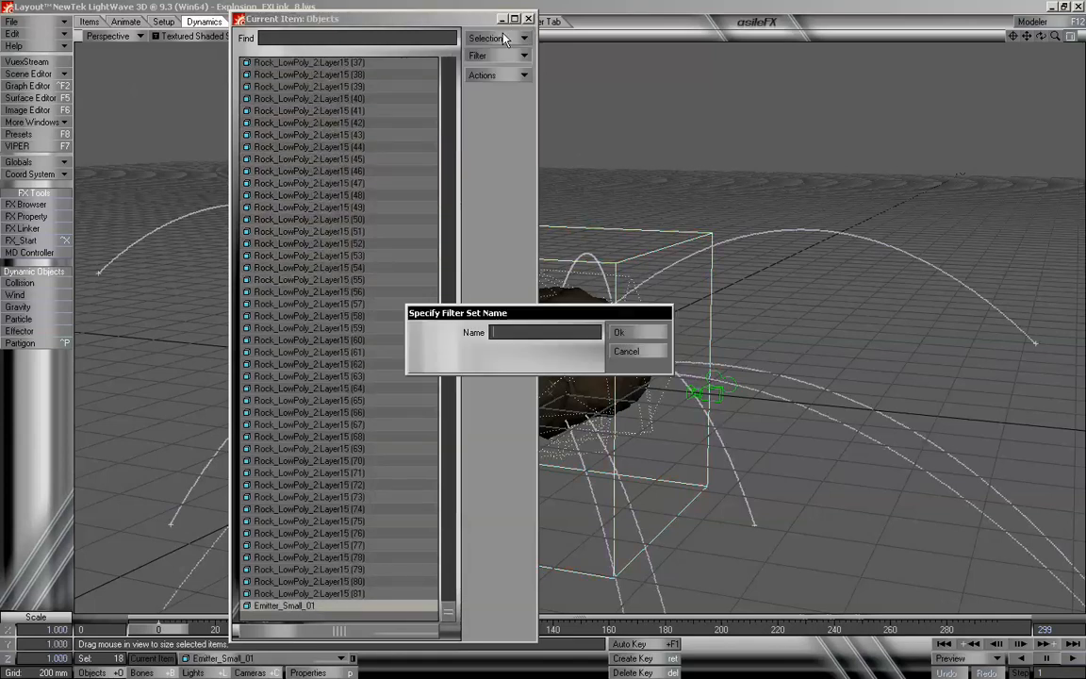
click(519, 330)
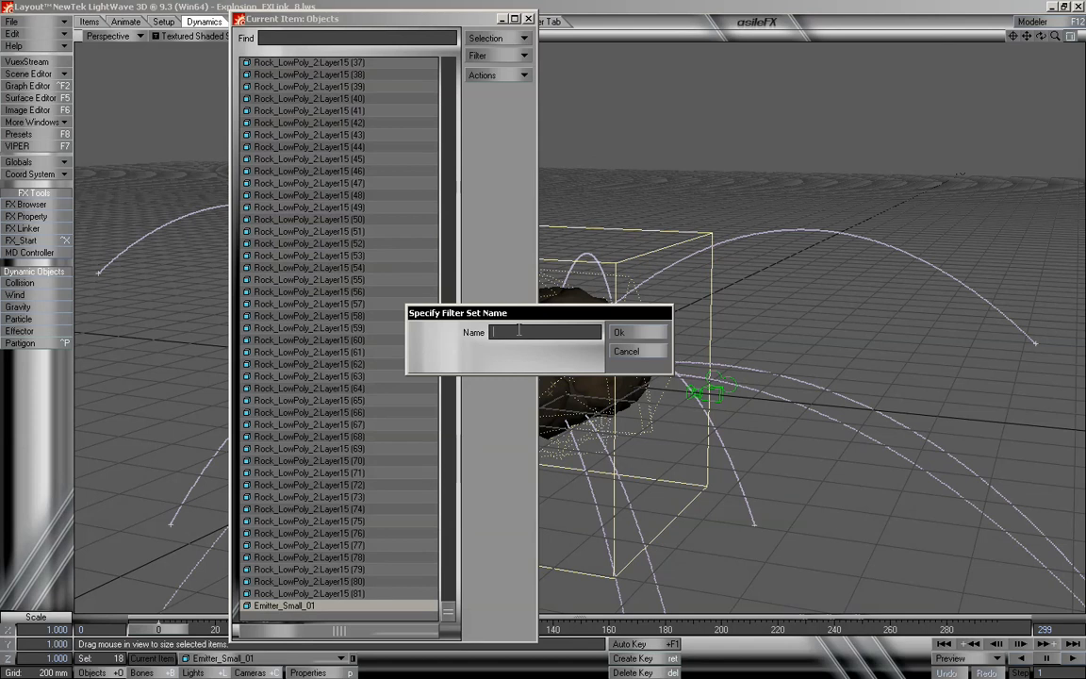
text(Main_Objects)
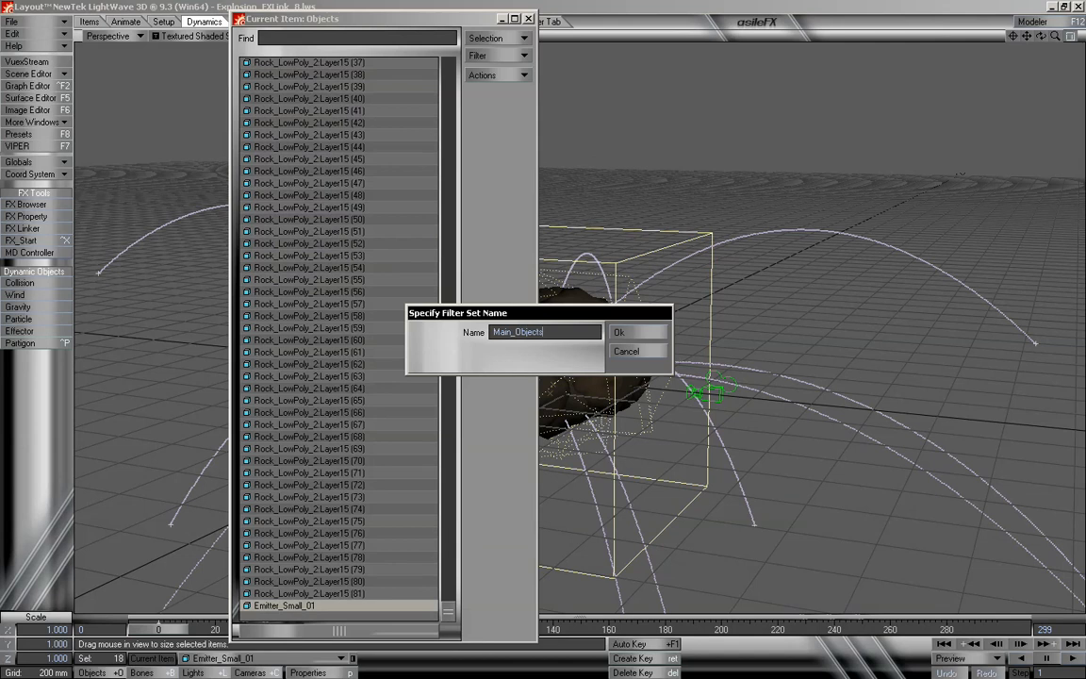
click(620, 332)
Filter the object list to the Main_Objects set and close the object list window
click(497, 38)
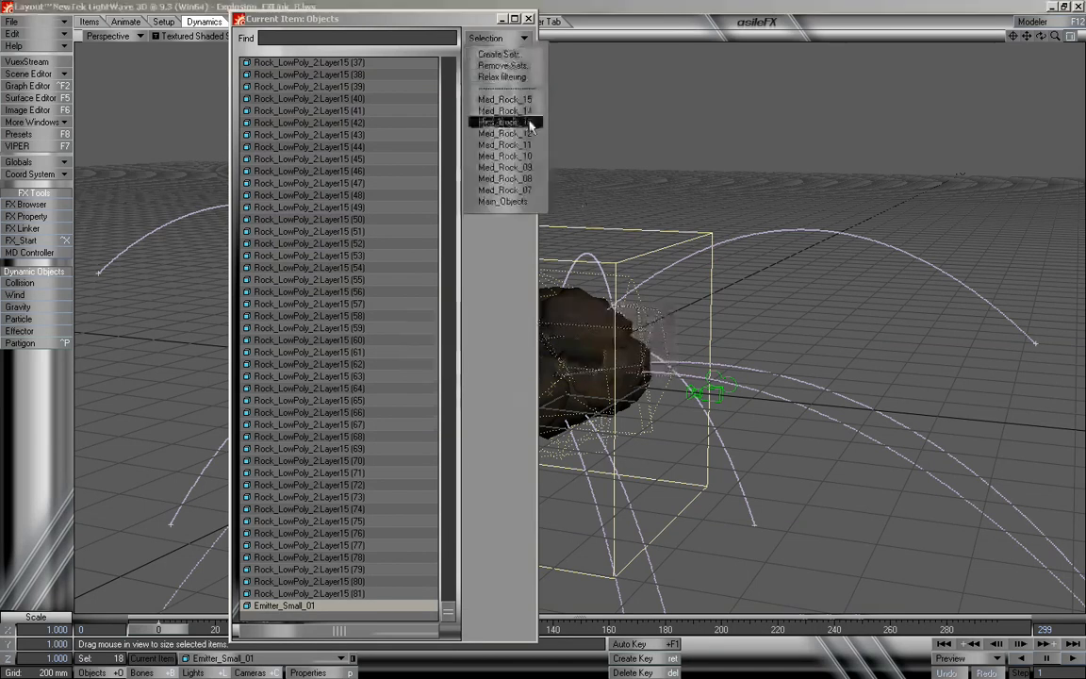
click(514, 201)
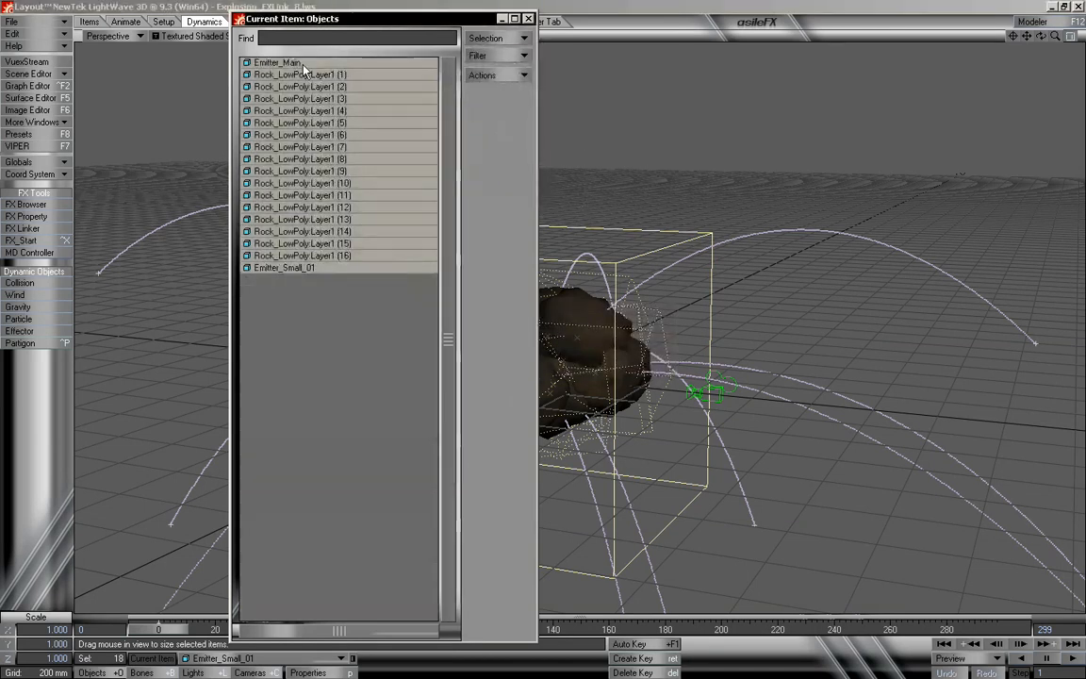
click(529, 19)
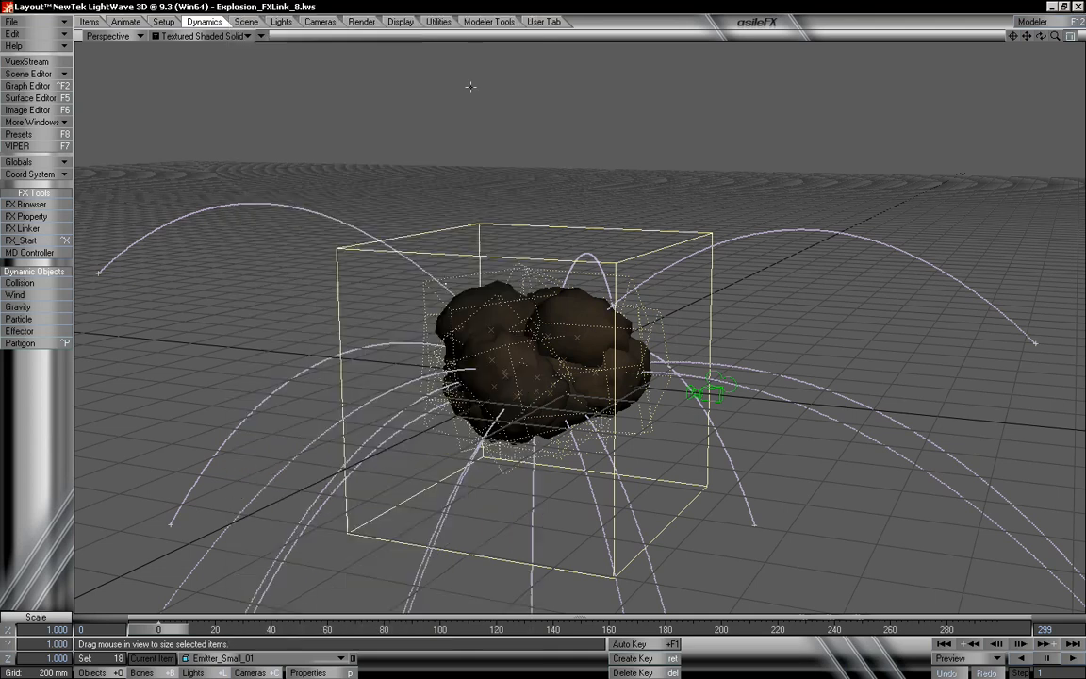
Check the filtered list of current items and select only Emitter_Small_01
click(264, 658)
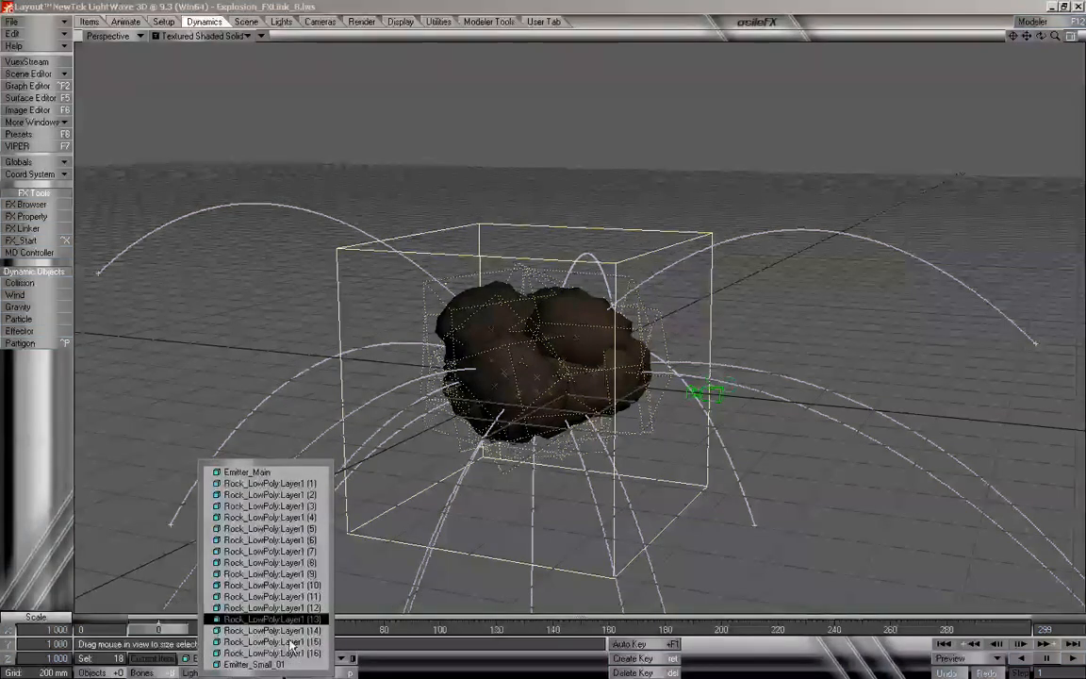
click(457, 666)
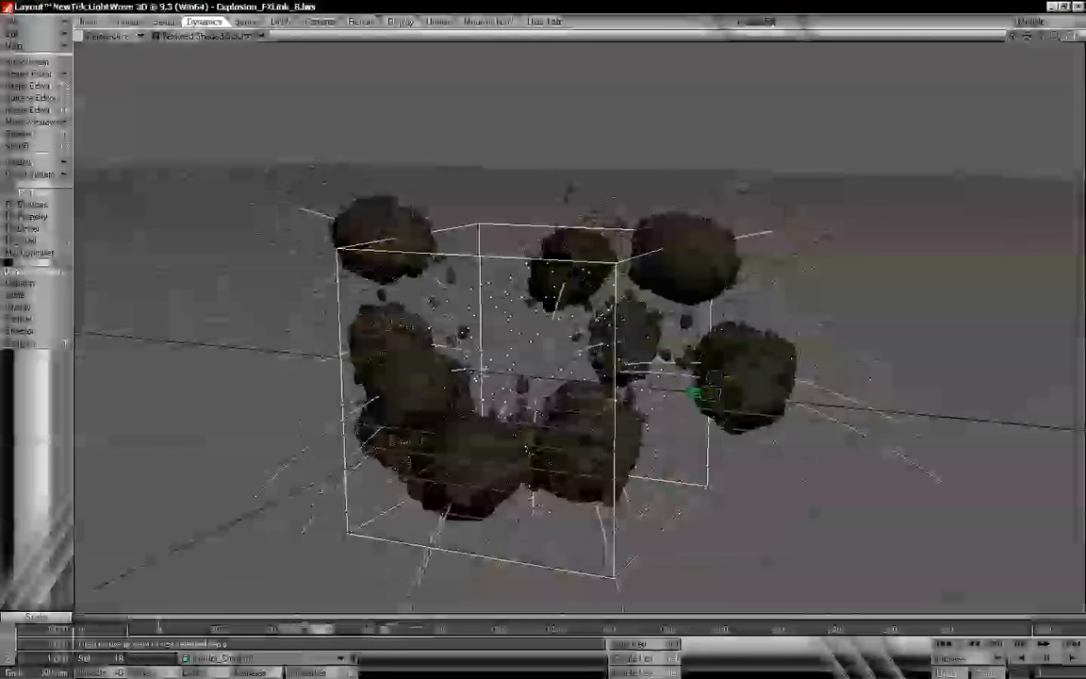
click(247, 657)
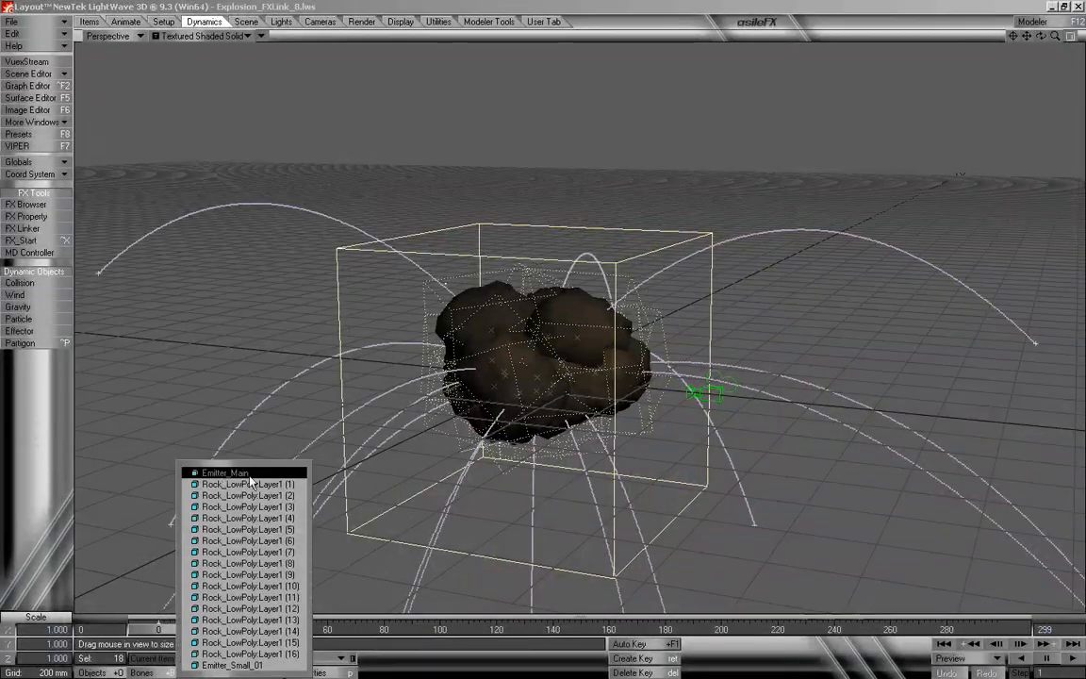
click(260, 665)
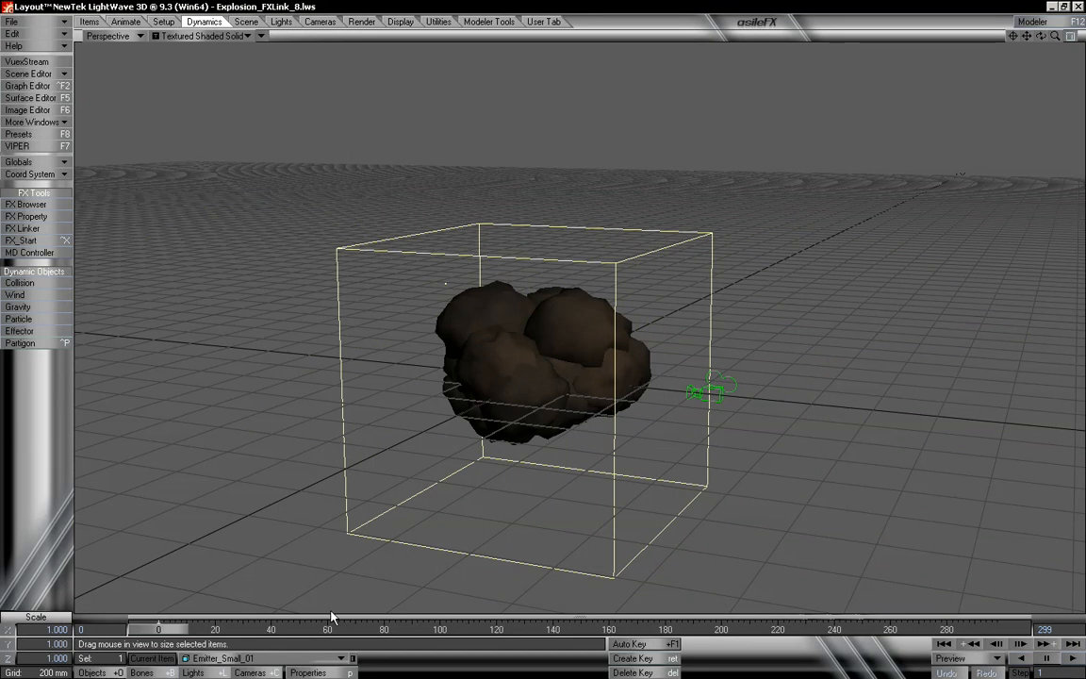
Parent Emitter_Small_01 to Rock_LowPoly:Layer1 (2) in its motion options
key(m)
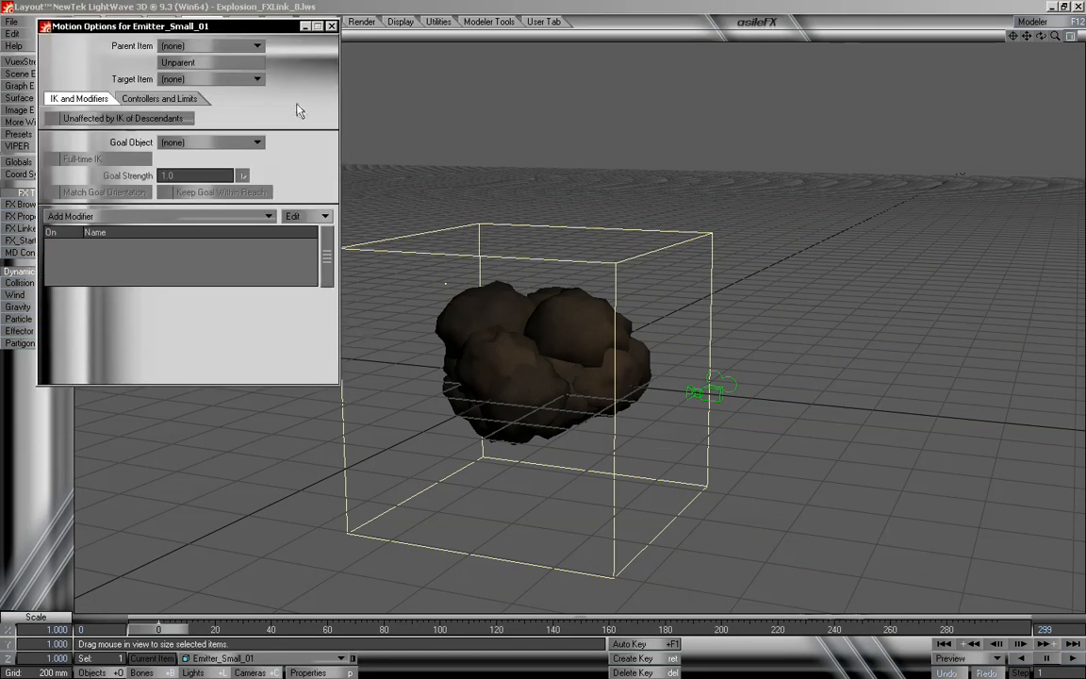
click(194, 47)
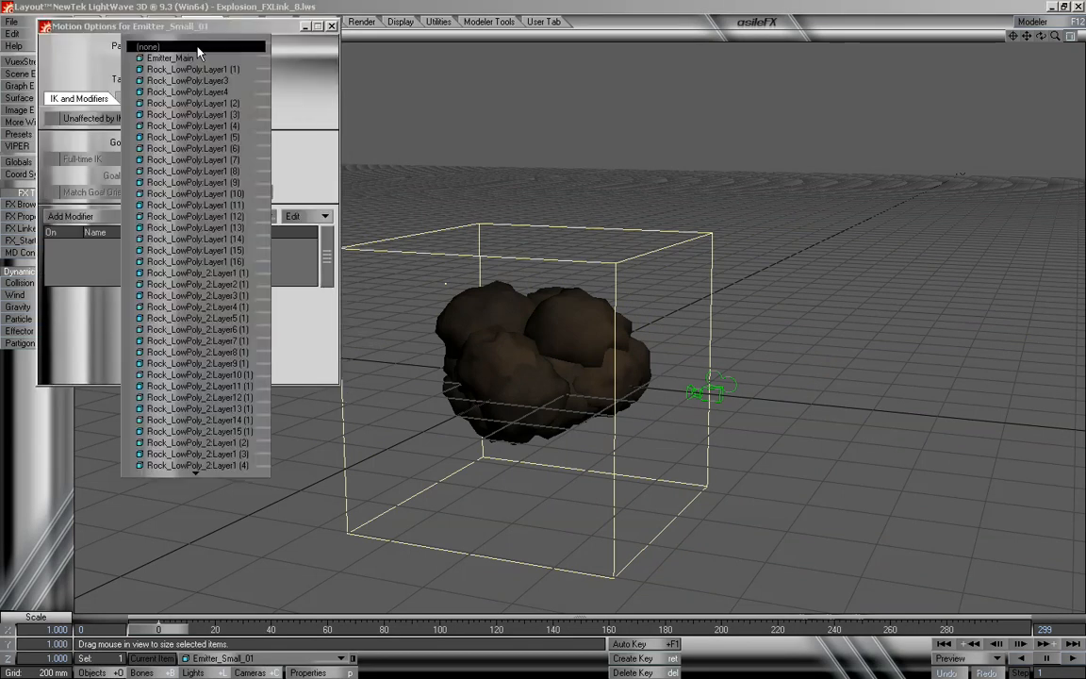
click(241, 104)
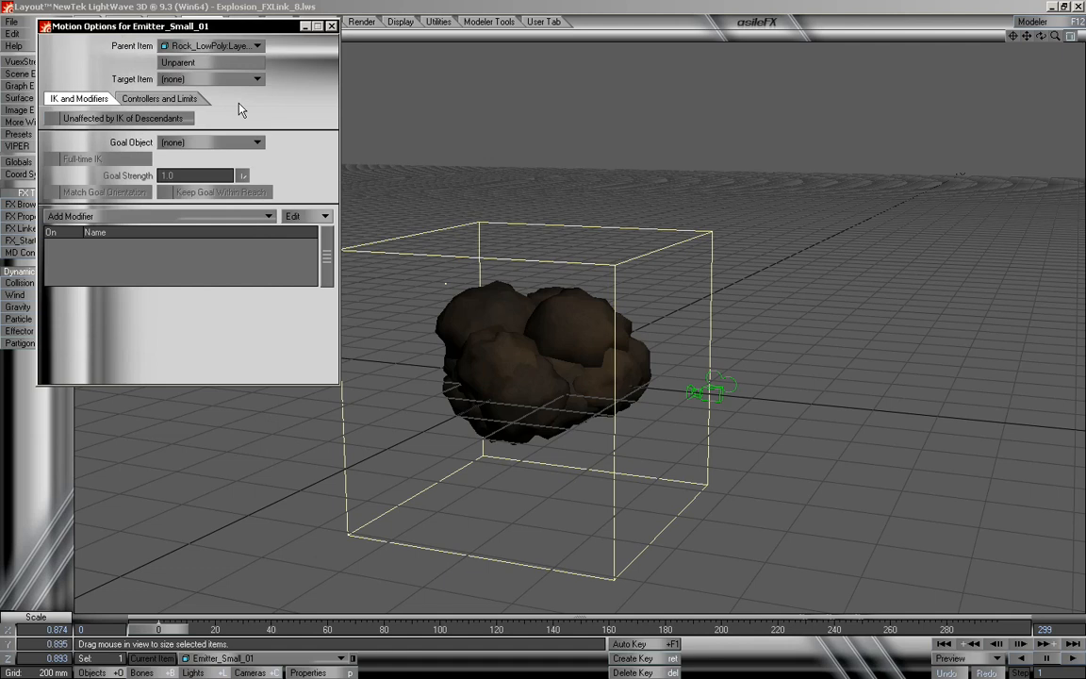
click(304, 27)
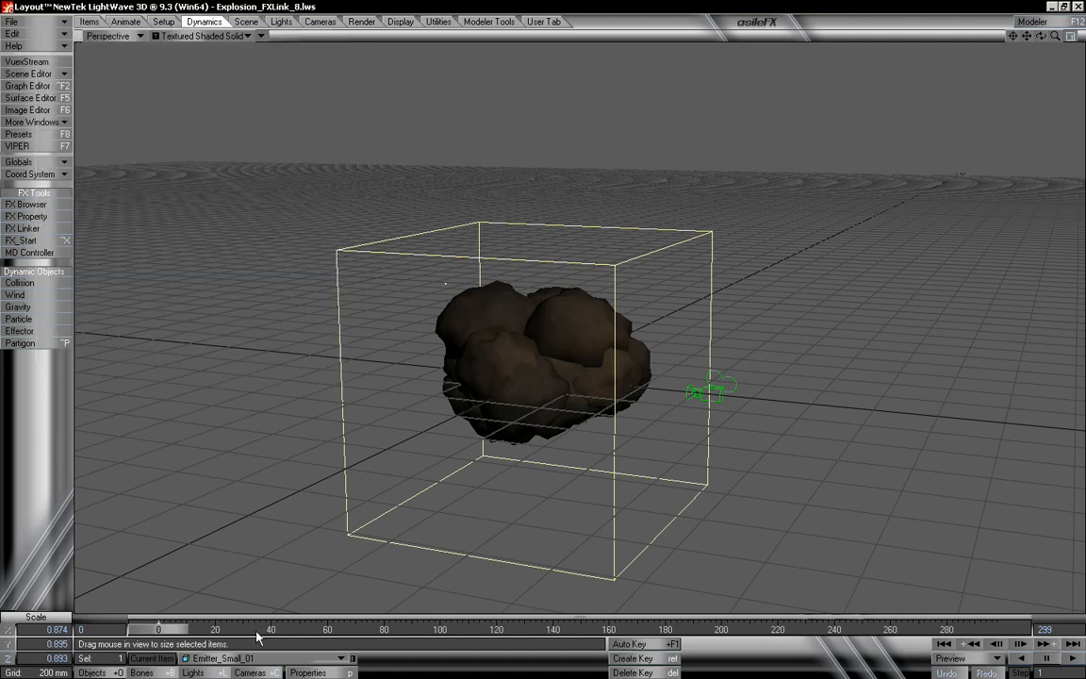
Set the nozzle of the Emitter_Small_01 FX emitter to Parent-Emitter in its dynamics properties
click(306, 672)
click(168, 158)
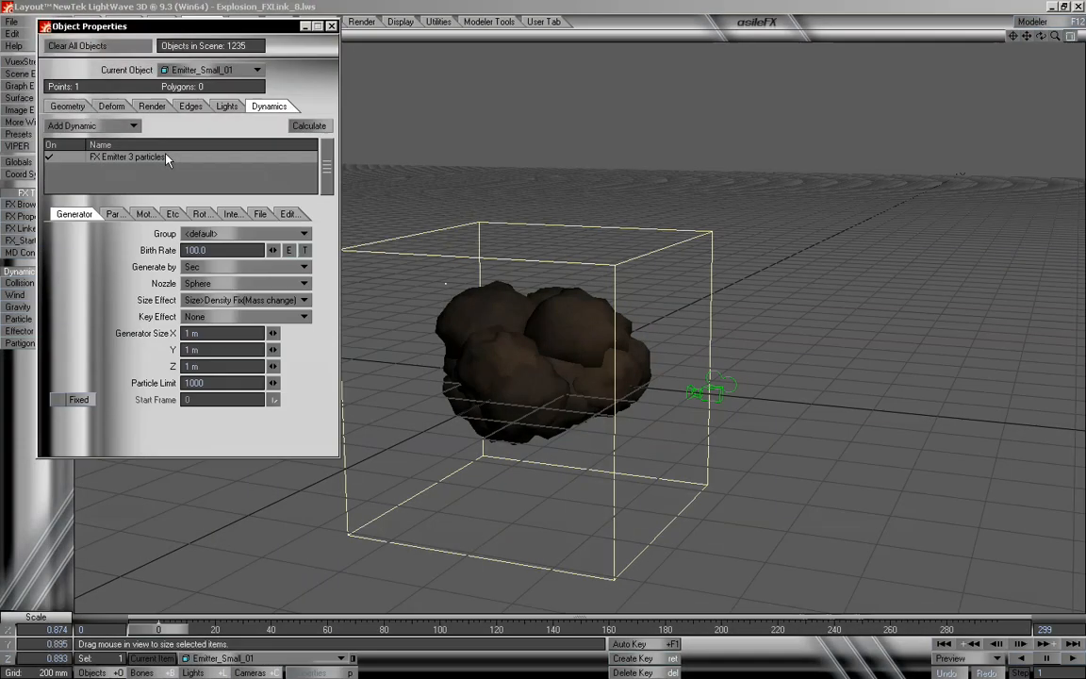
click(215, 269)
click(193, 247)
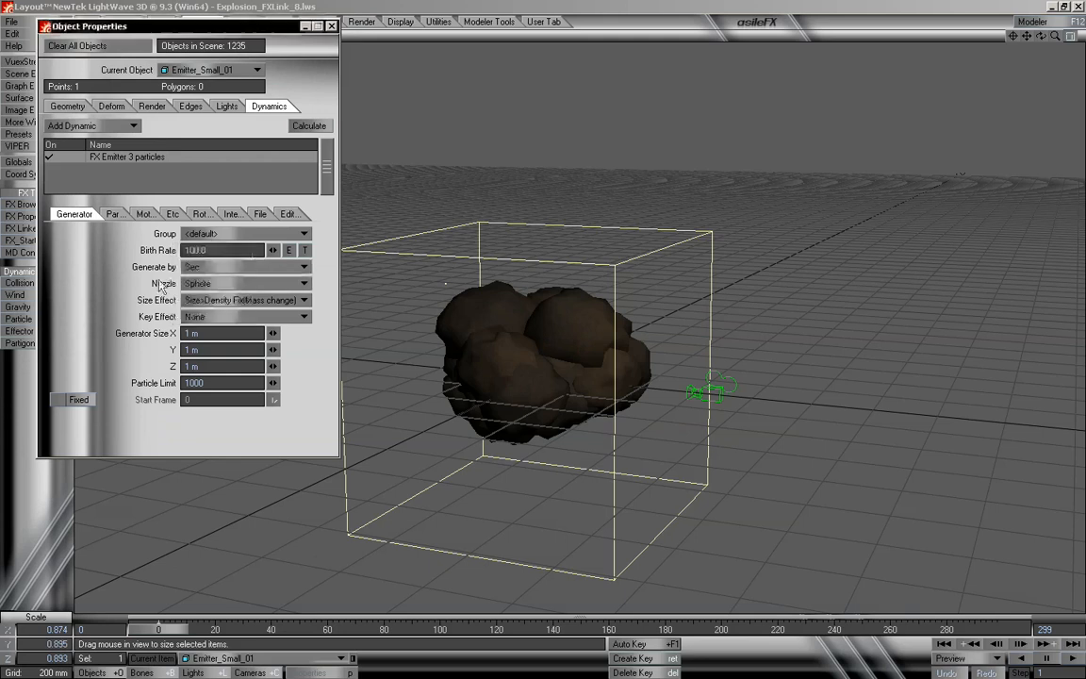
click(212, 283)
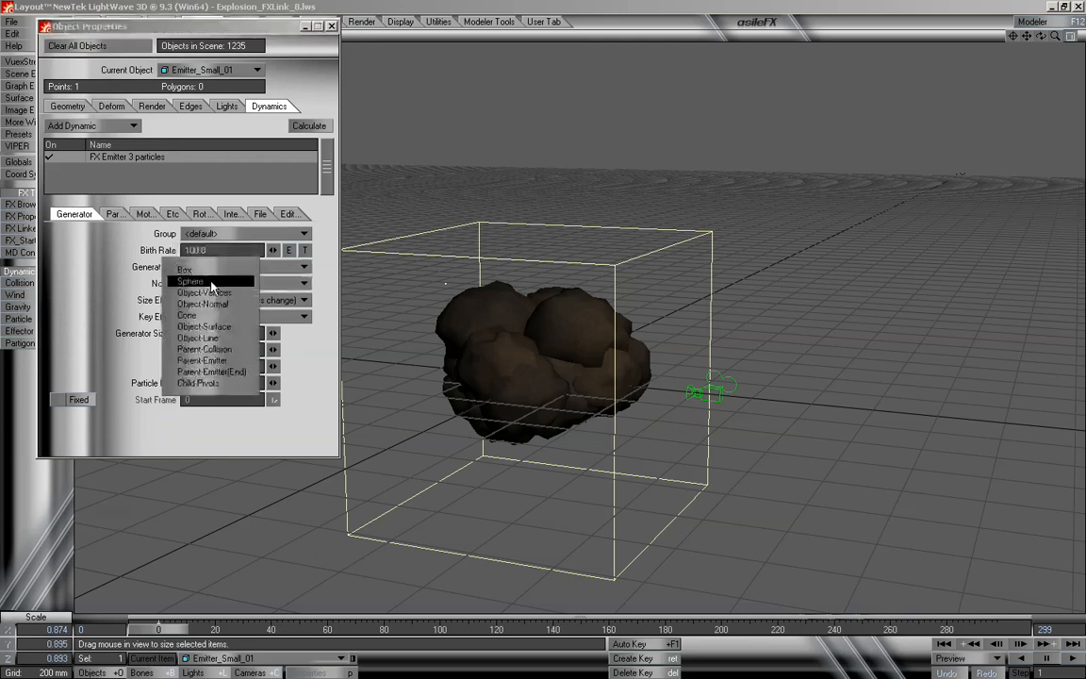
click(219, 362)
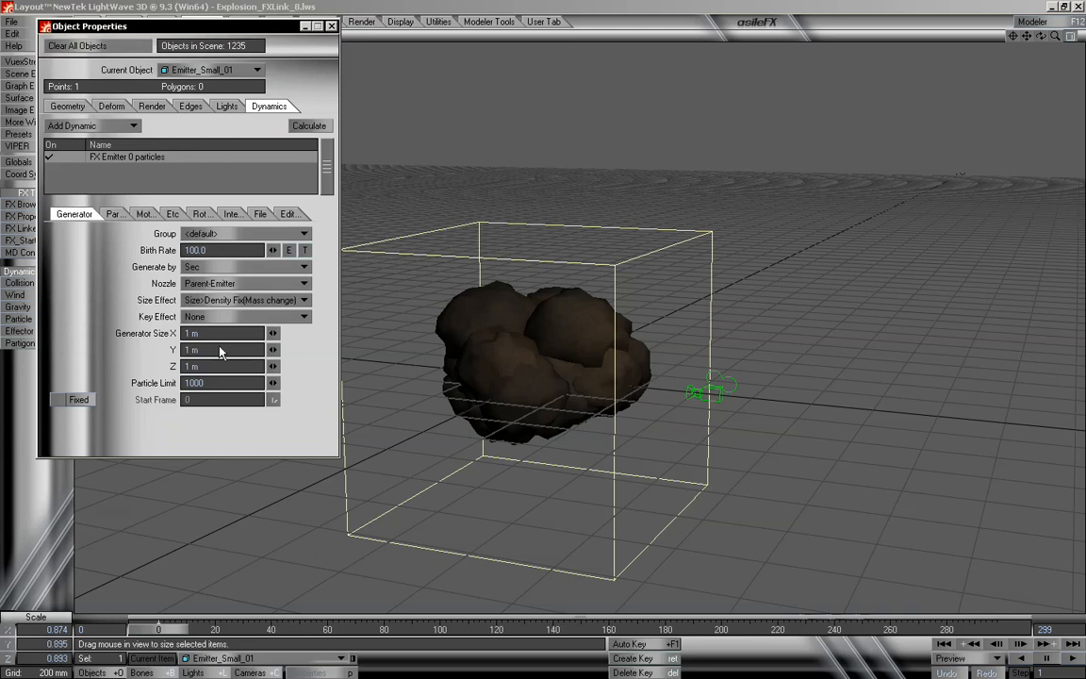
Set the emitter's birth rate to 25 and its particle limit to 1000000
text(25)
key(Tab)
key(Tab)
key(Tab)
key(Tab)
text(5000)
text(000)
key(Return)
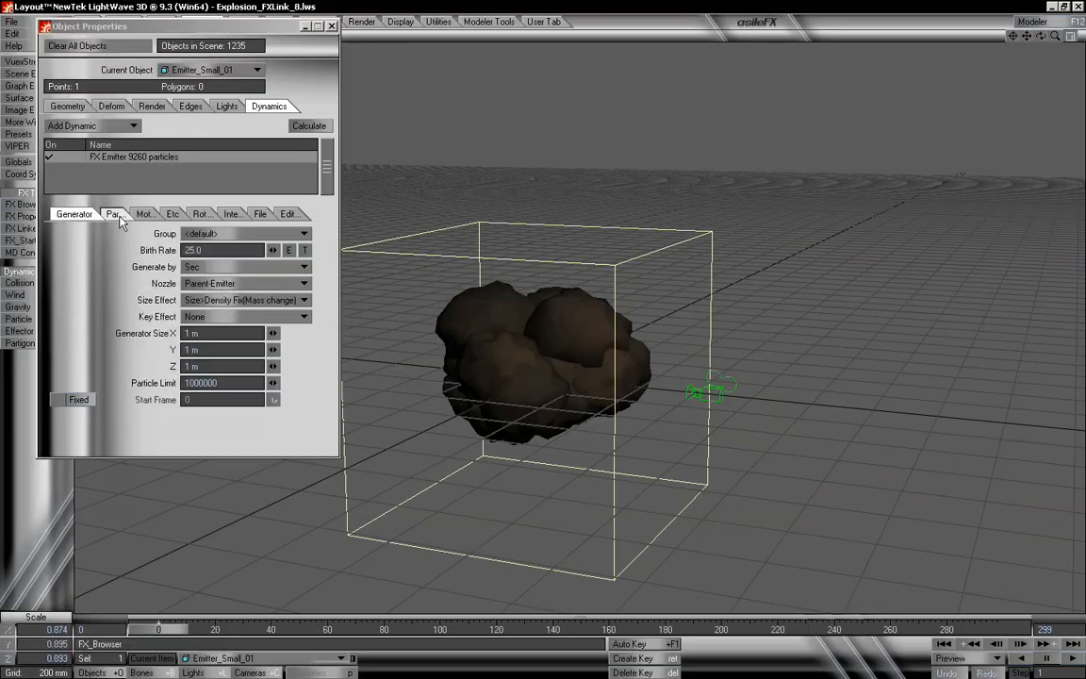
Try an emitter vibration of 2 m/s and scrub the timeline to check the particle motion
click(135, 214)
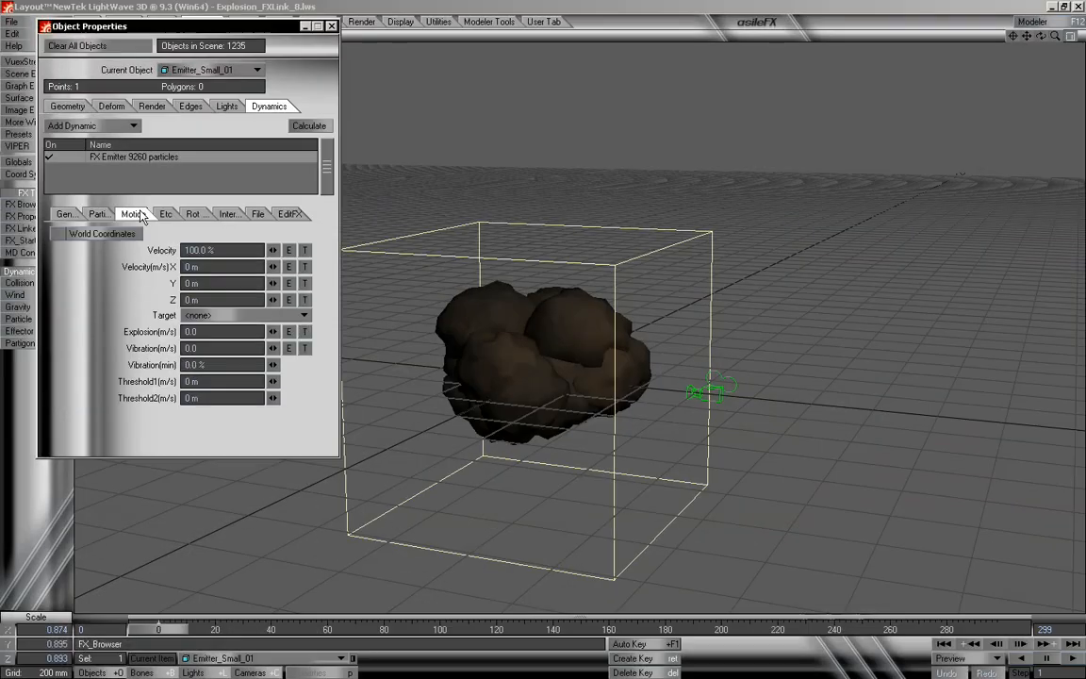
click(190, 348)
text(2)
key(Tab)
drag(177, 630, 411, 632)
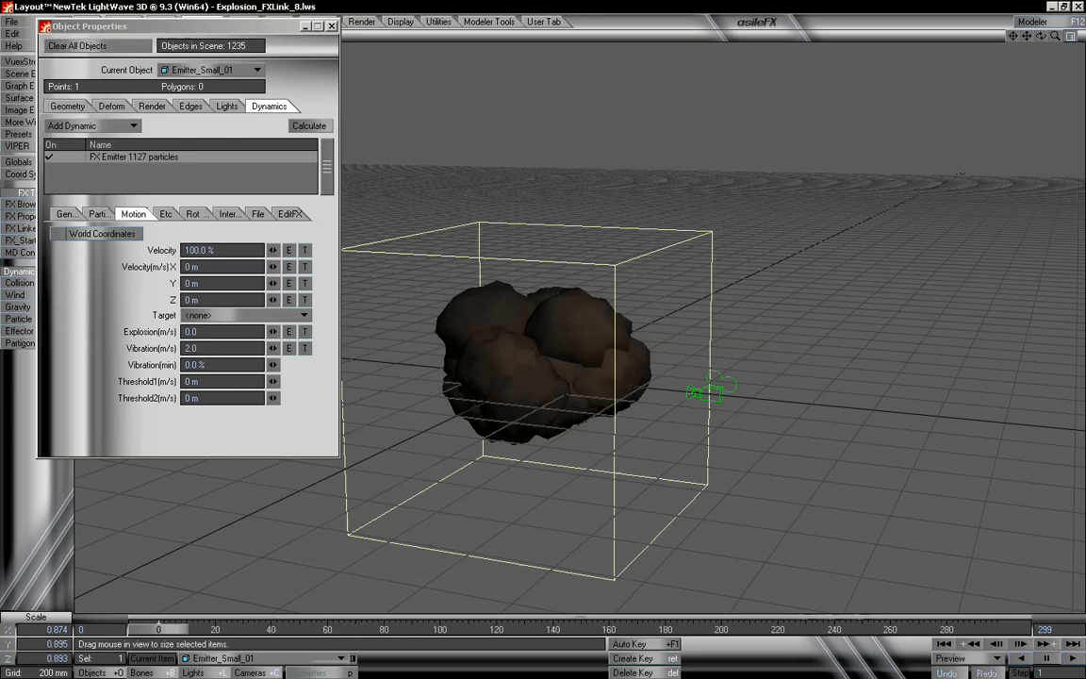
Set the emitter's vibration to 0.2 m/s and scrub the timeline to check the particle motion
click(192, 347)
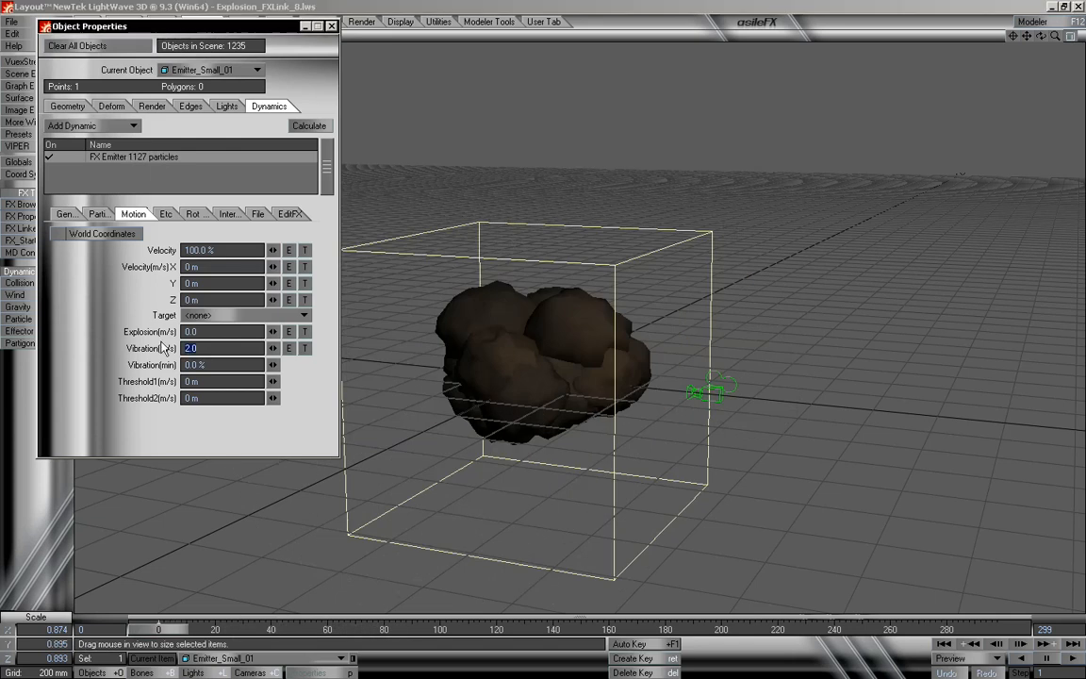
text(.2)
key(Tab)
mouse_move(160, 630)
mouse_down()
mouse_move(1001, 630)
mouse_move(158, 630)
mouse_up()
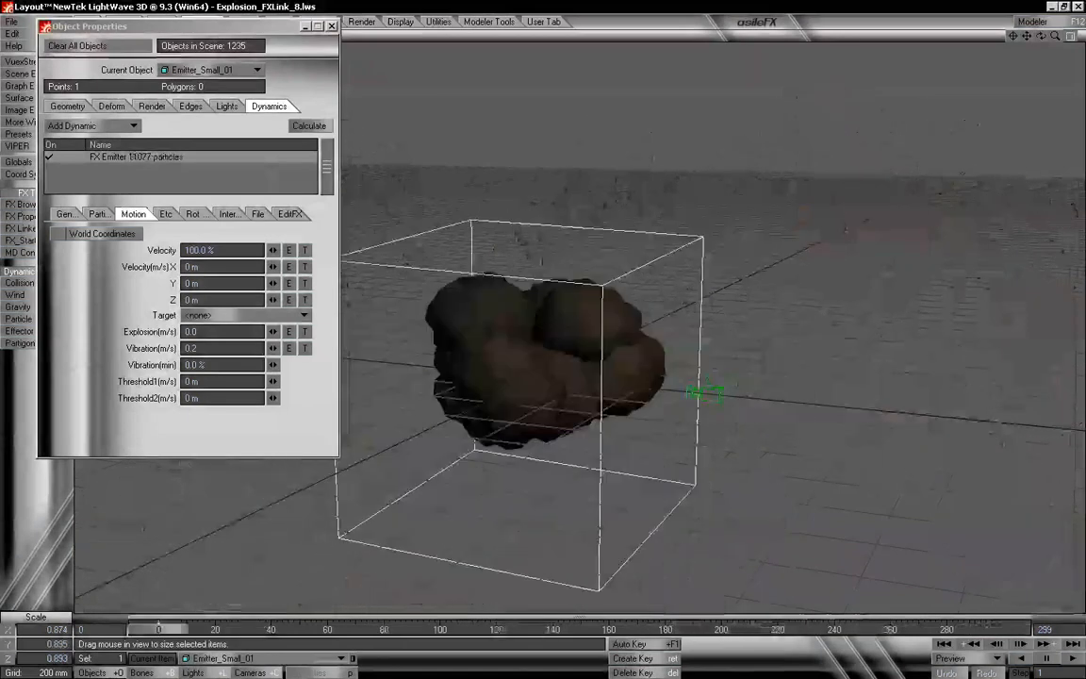
Set the particle resistance to 1.5 and the life time to 300 frames, and scrub through the animation
click(99, 215)
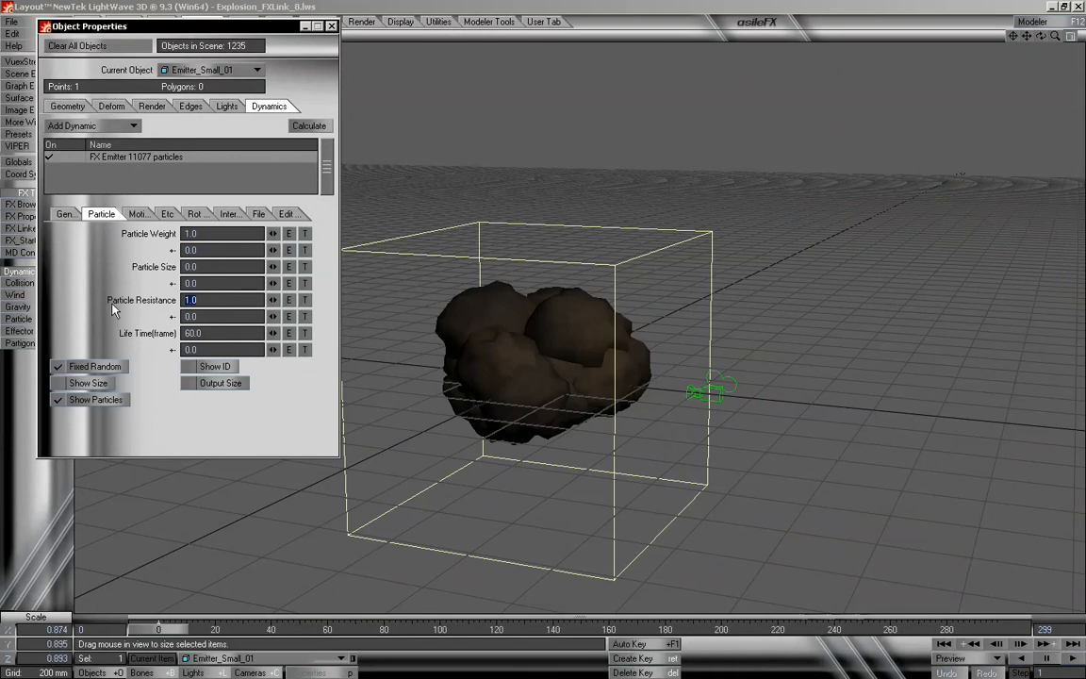
text(1.5)
key(Tab)
drag(165, 629, 759, 628)
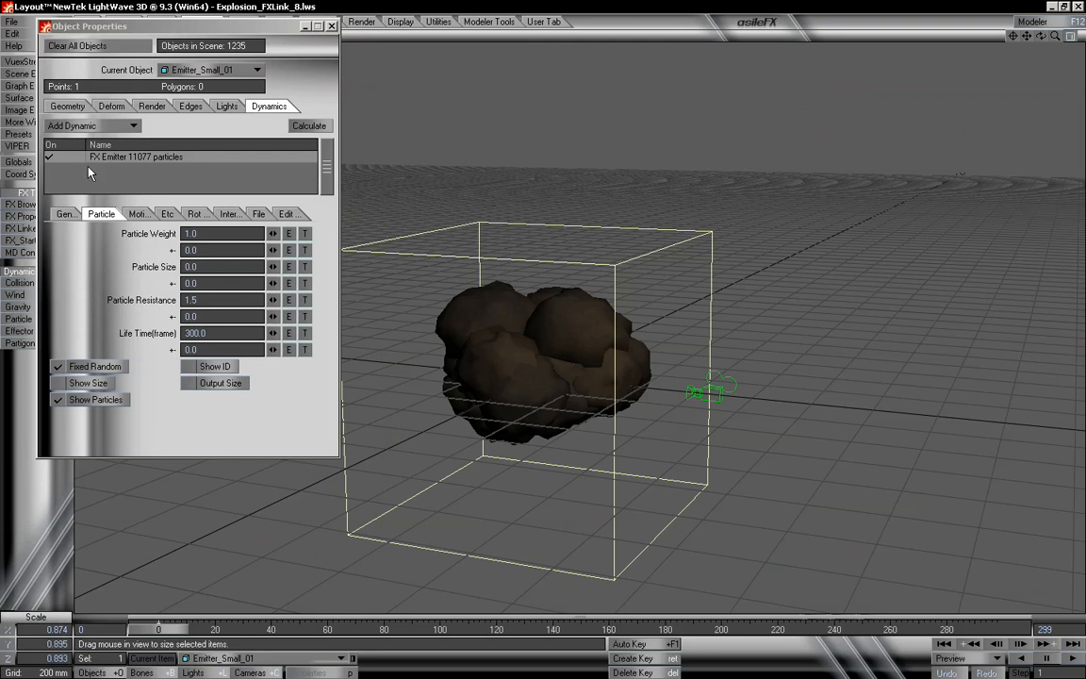
Try a birth rate of 5 for the emitter and scrub the timeline to check the particle density
click(65, 214)
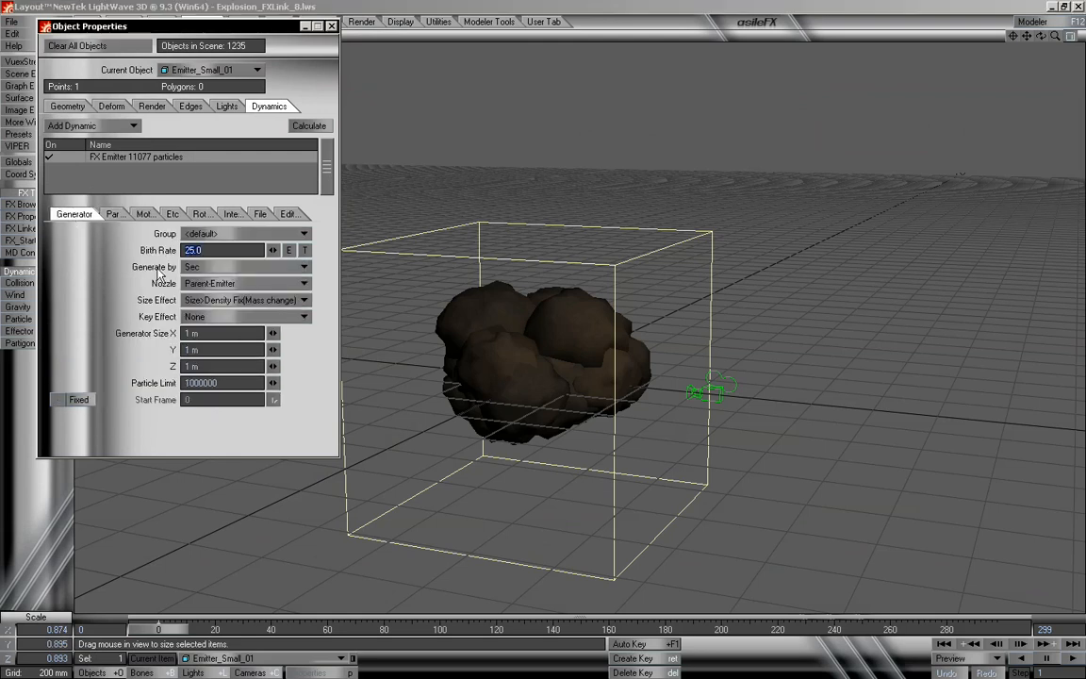
key(Tab)
key(Tab)
key(Tab)
key(Tab)
drag(161, 629, 177, 629)
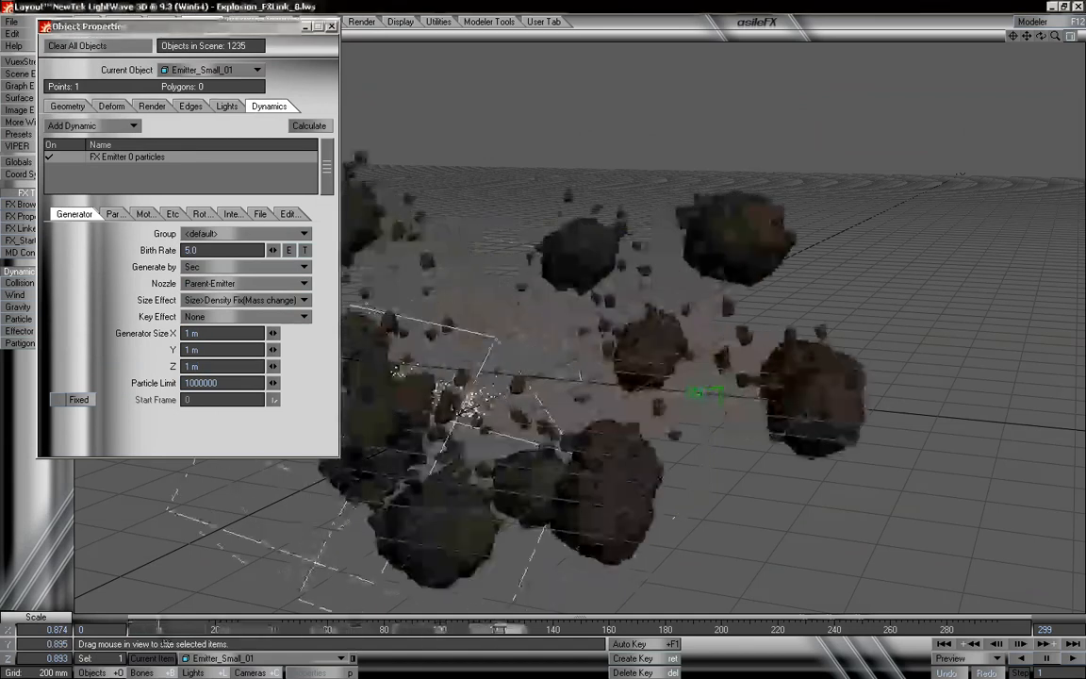
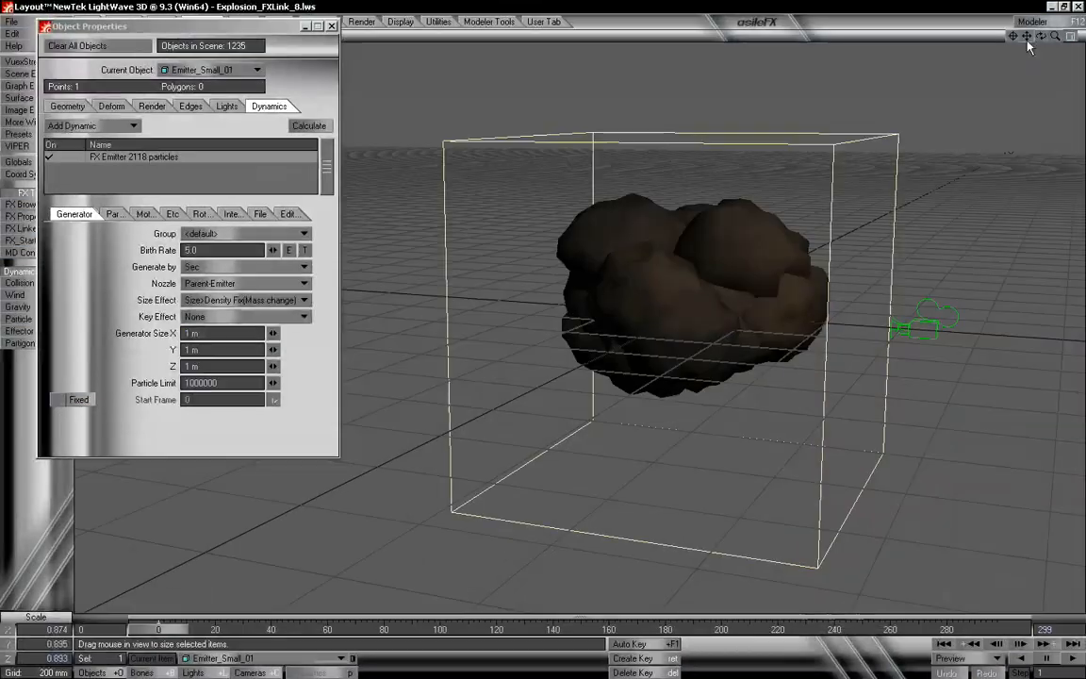
Set the emitter's birth rate to 25, inspect the particle trails up close from another angle, and close the object properties
click(225, 267)
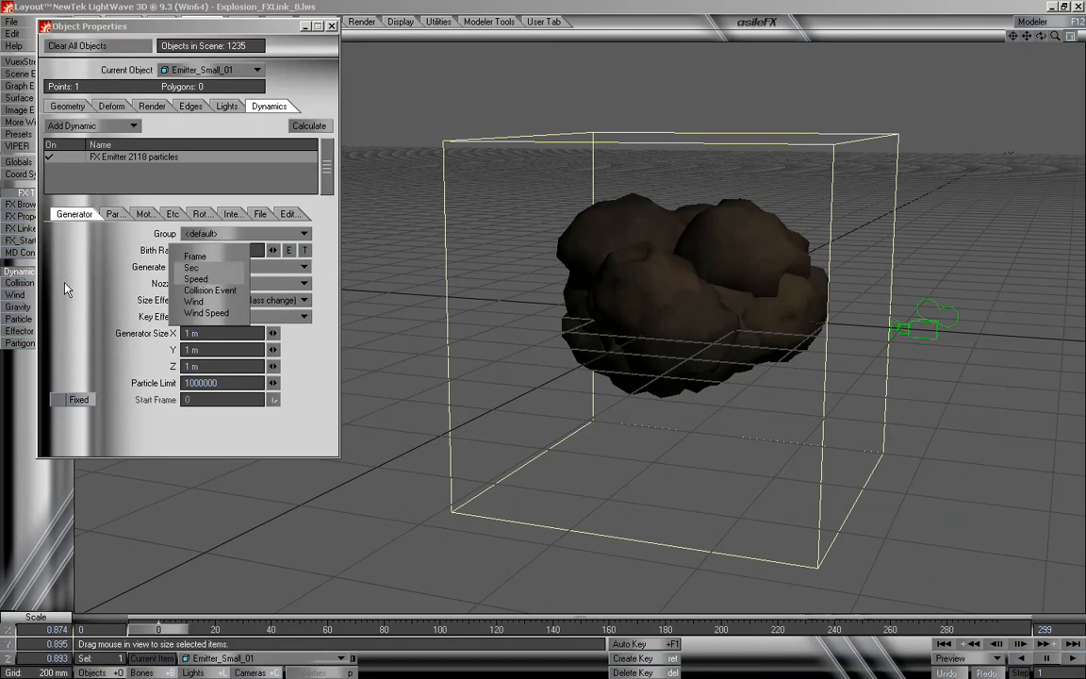
click(143, 286)
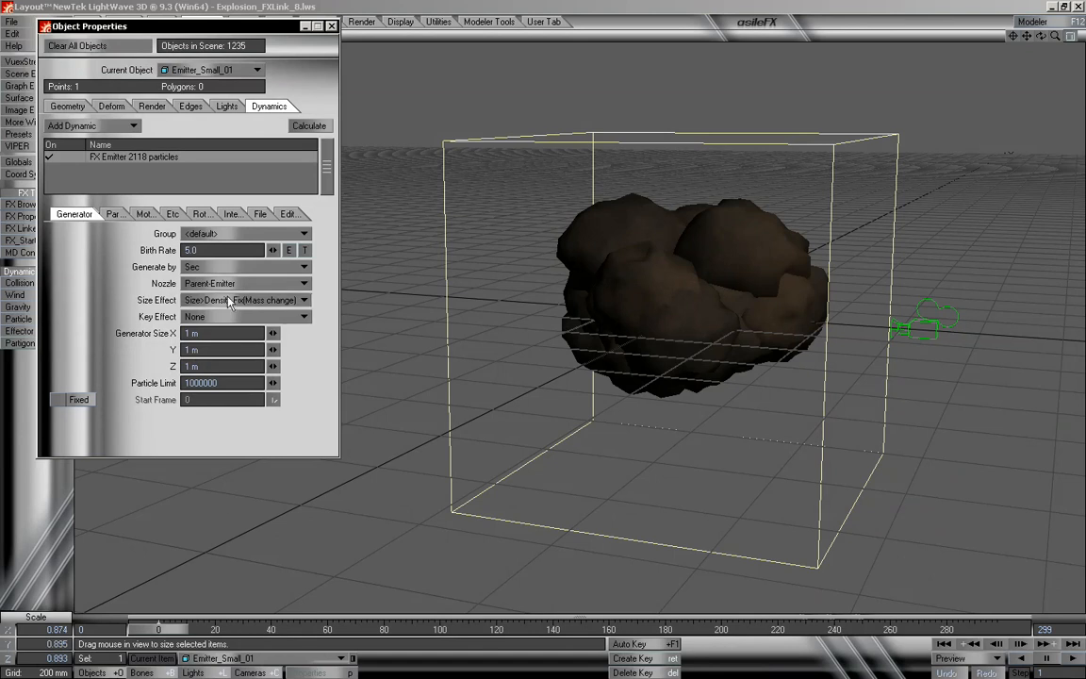
click(201, 249)
key(Tab)
key(Tab)
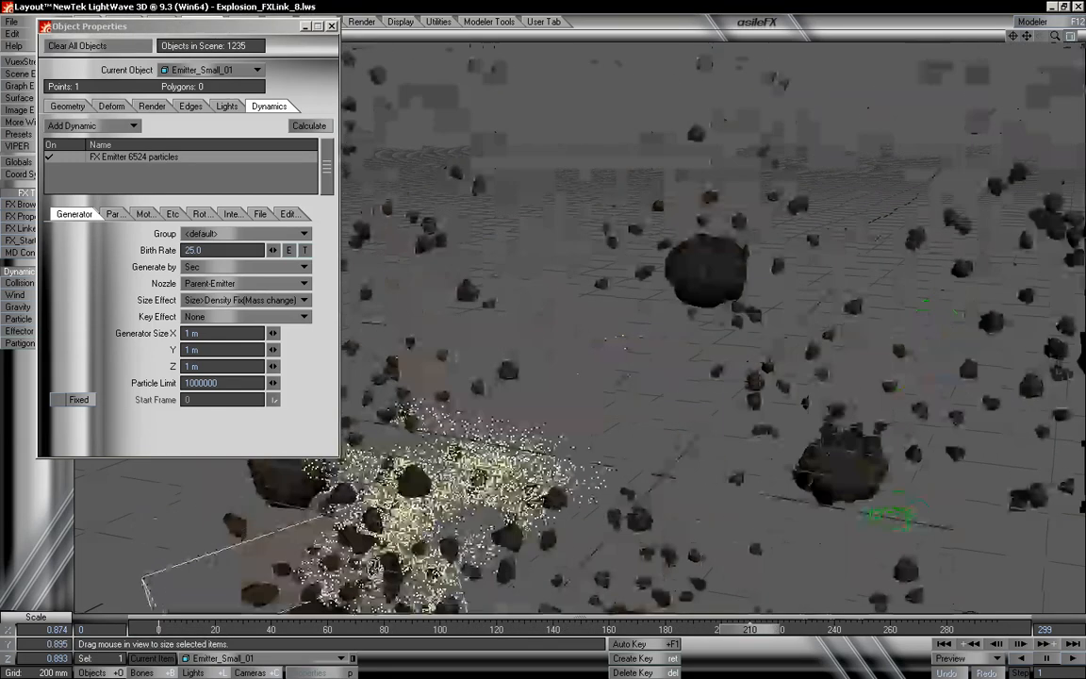
drag(1040, 36, 1063, 13)
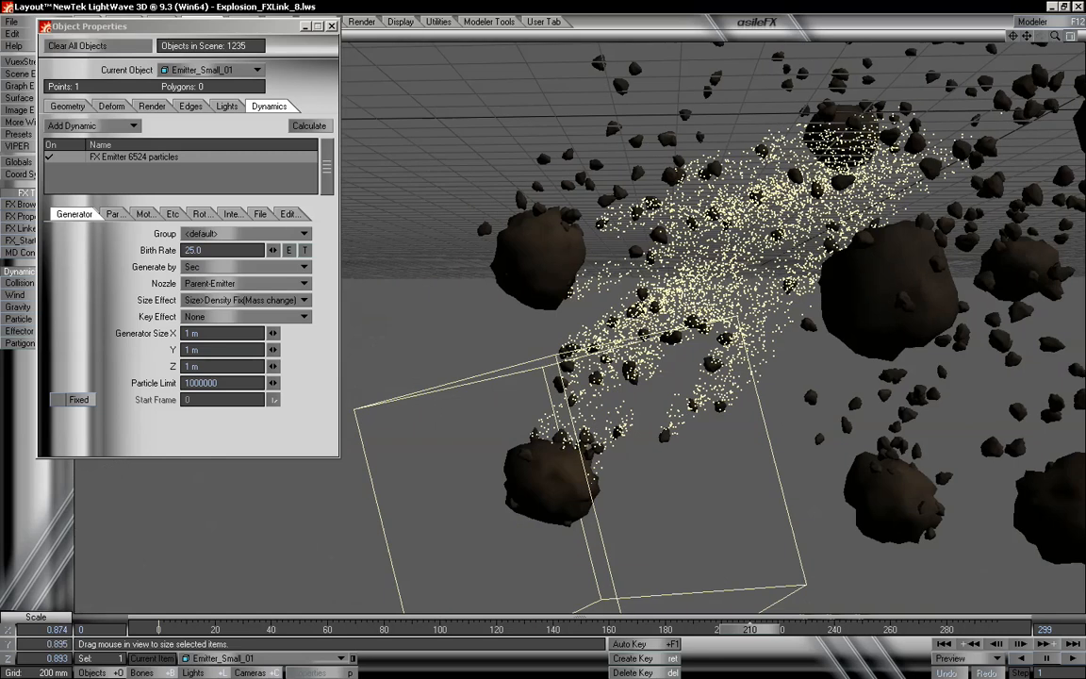
drag(1027, 36, 1054, 37)
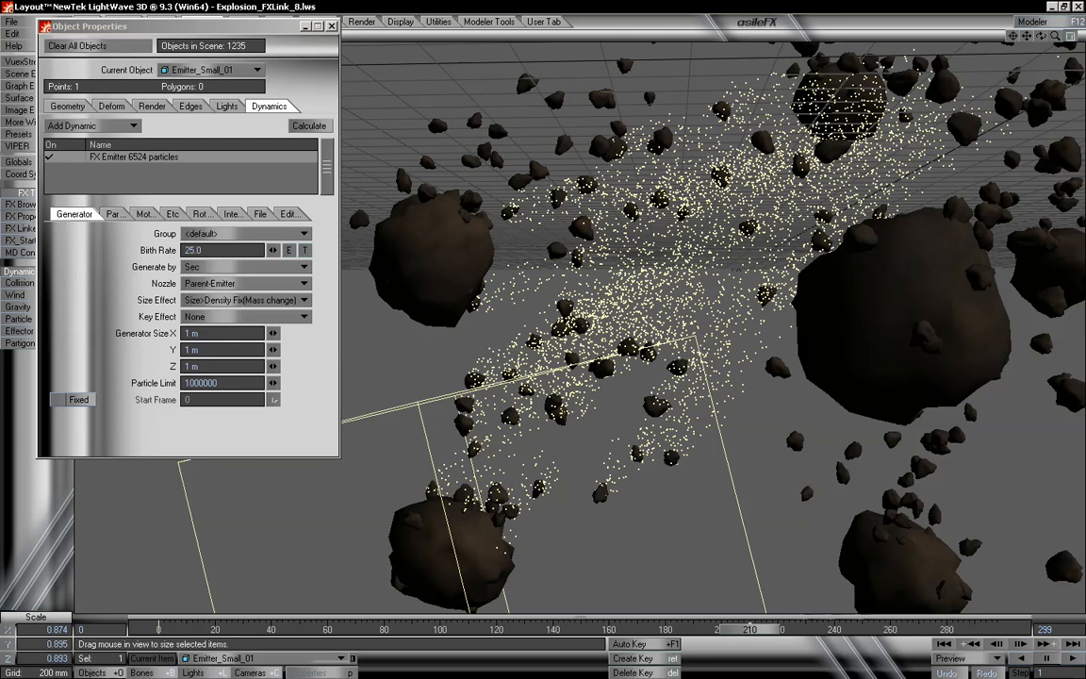
click(329, 26)
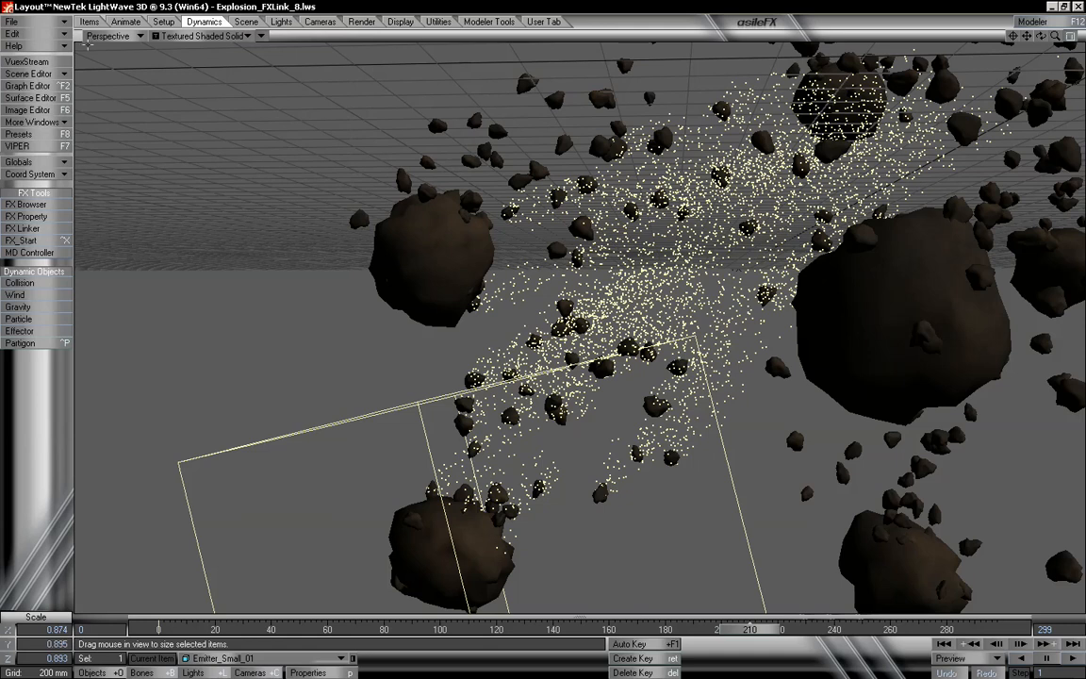
In Camera View at frame 0, move the camera to about X 315 mm, Y -375 mm, Z -305 mm, and scrub to frame 224
drag(92, 37, 92, 53)
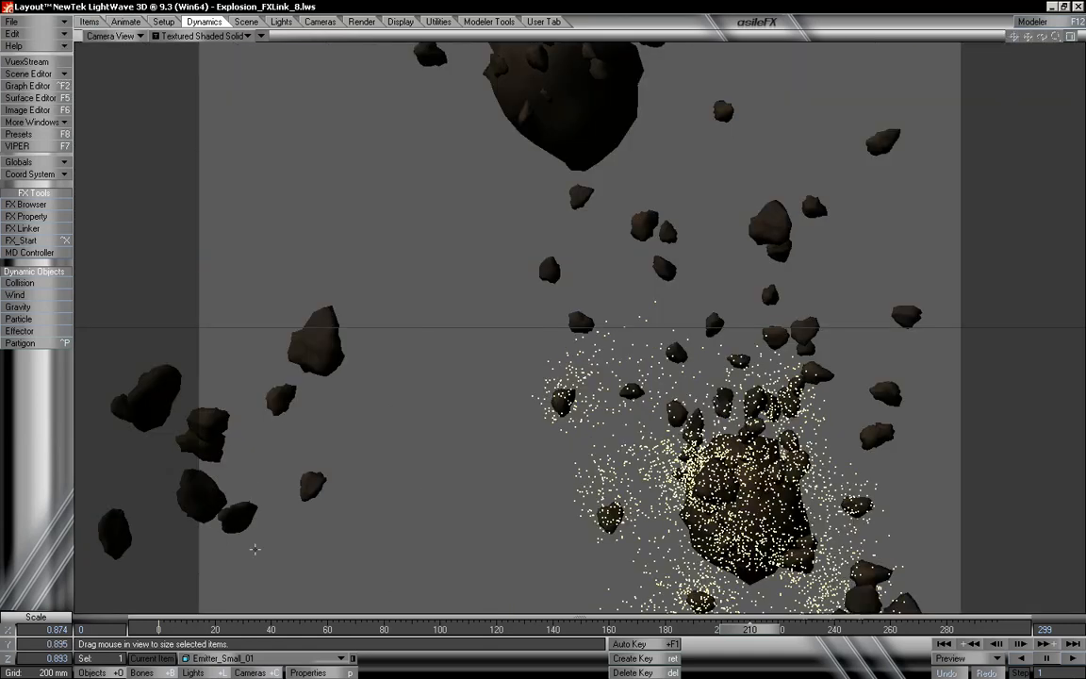
click(944, 644)
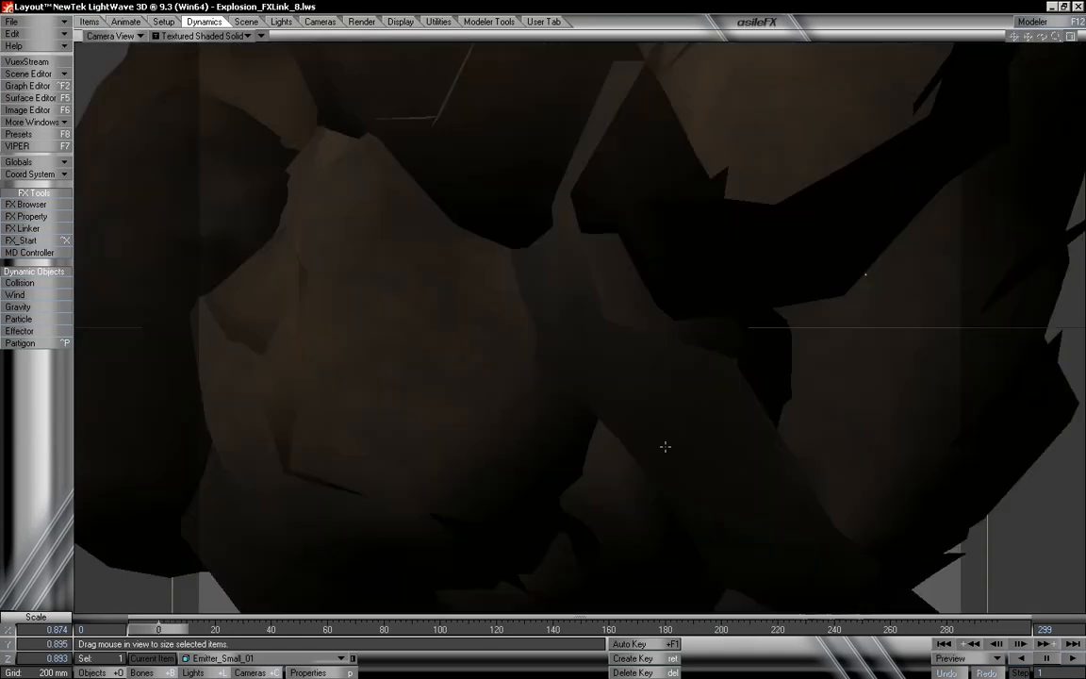
key(shift+c)
drag(581, 336, 560, 280)
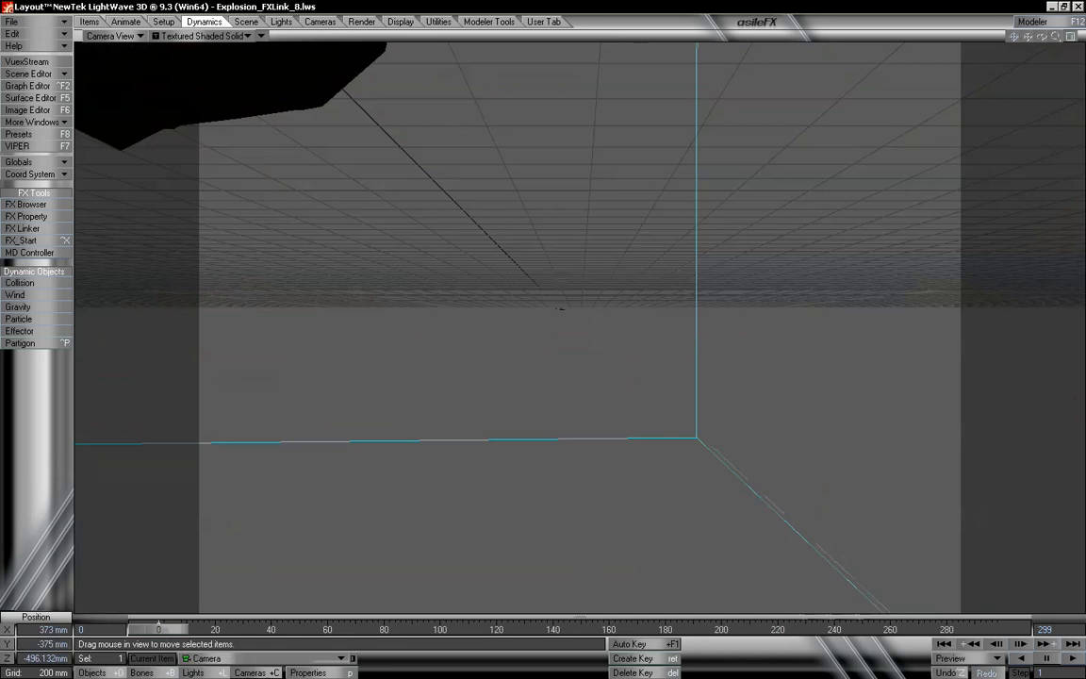
mouse_move(158, 629)
mouse_down()
mouse_move(713, 629)
mouse_move(158, 629)
mouse_up()
drag(378, 574, 350, 483)
drag(149, 627, 788, 629)
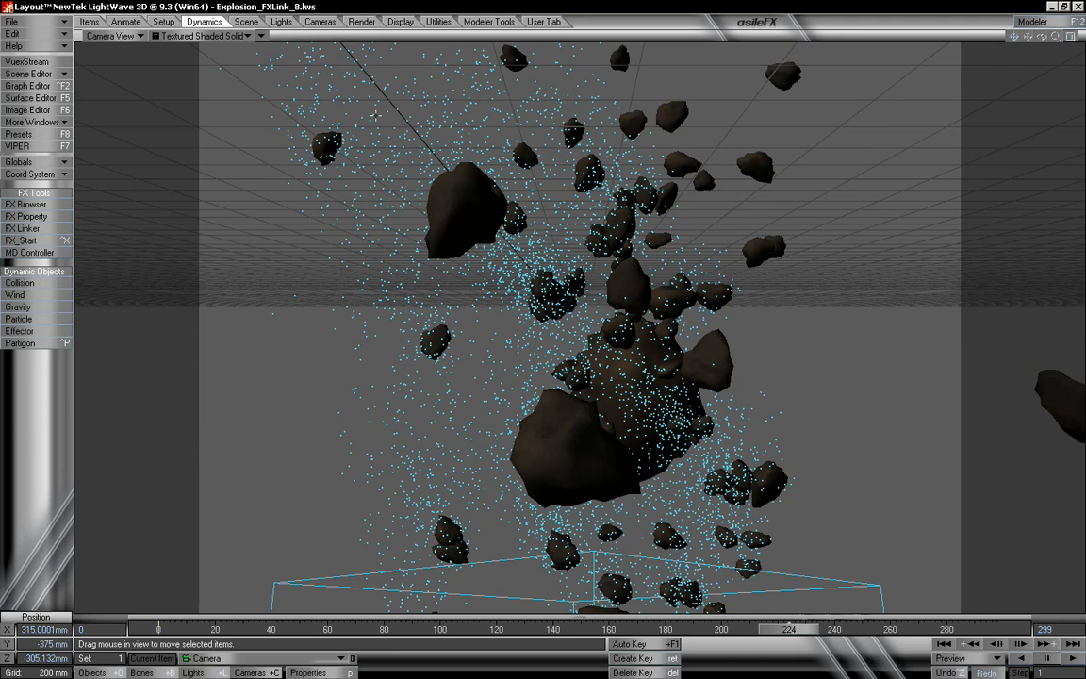
Add a HyperVoxels 3.0 volumetric to the scene effects and open its settings
key(ctrl+F6)
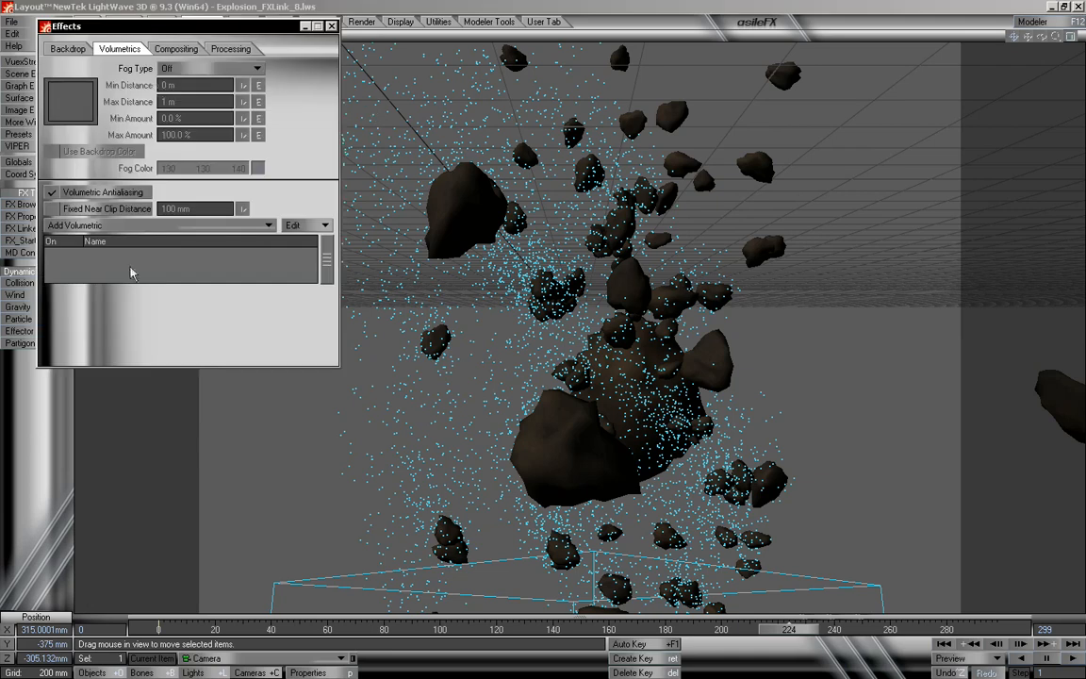
click(113, 226)
click(112, 243)
drag(182, 31, 220, 55)
double_click(172, 281)
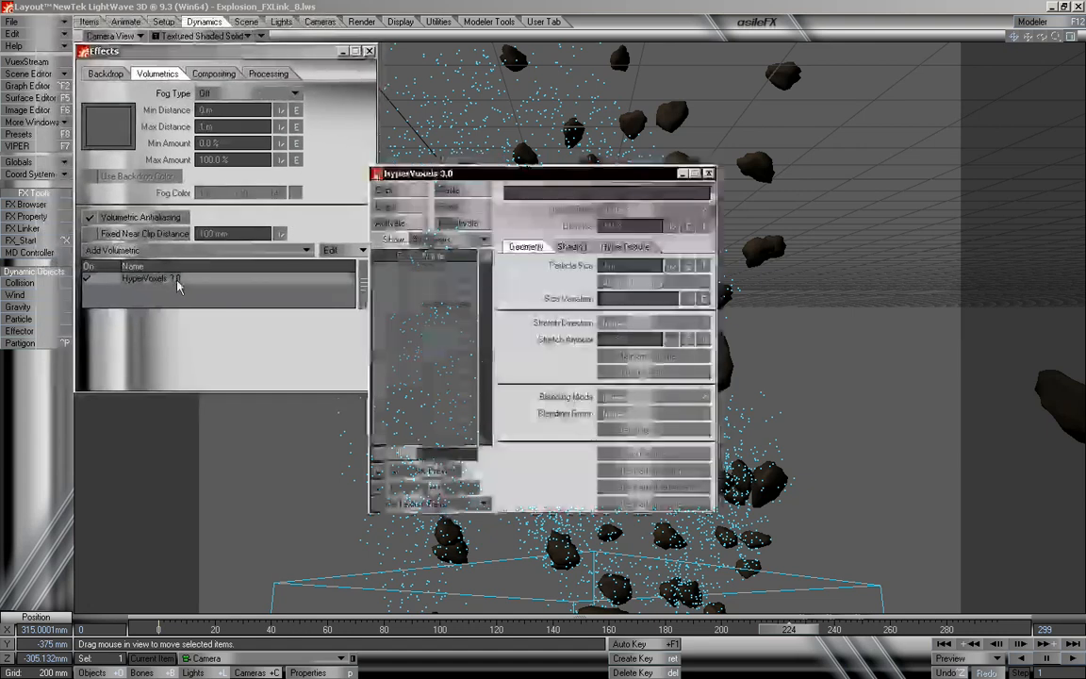
drag(517, 172, 224, 59)
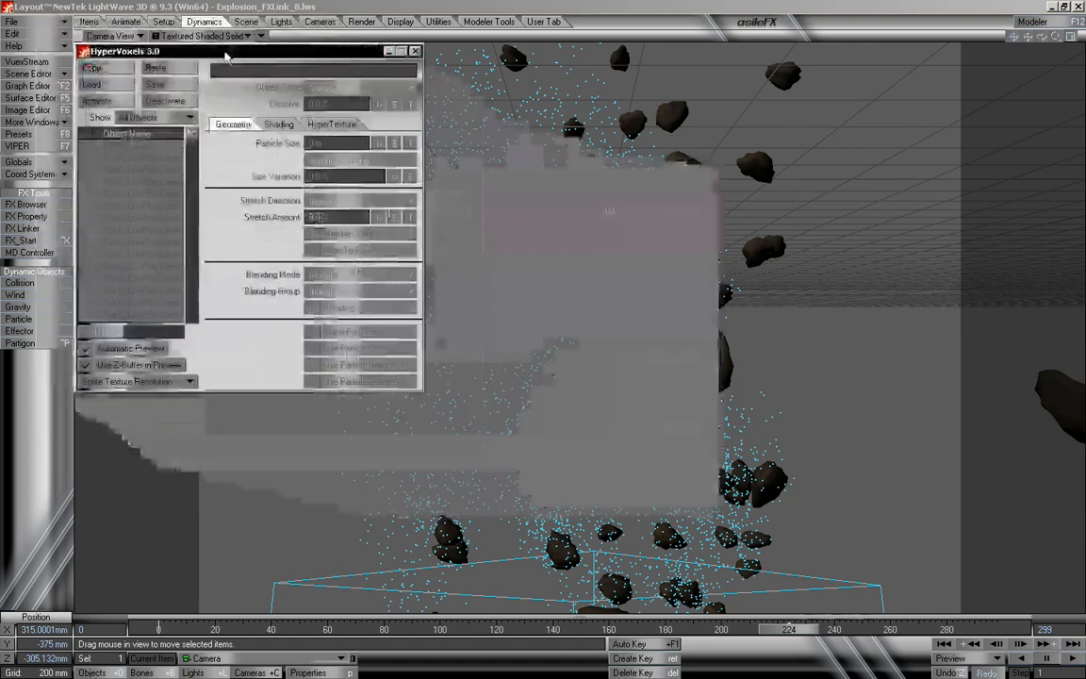
Open the VIPER preview and activate HyperVoxels for Emitter_Small_01
drag(196, 272, 193, 337)
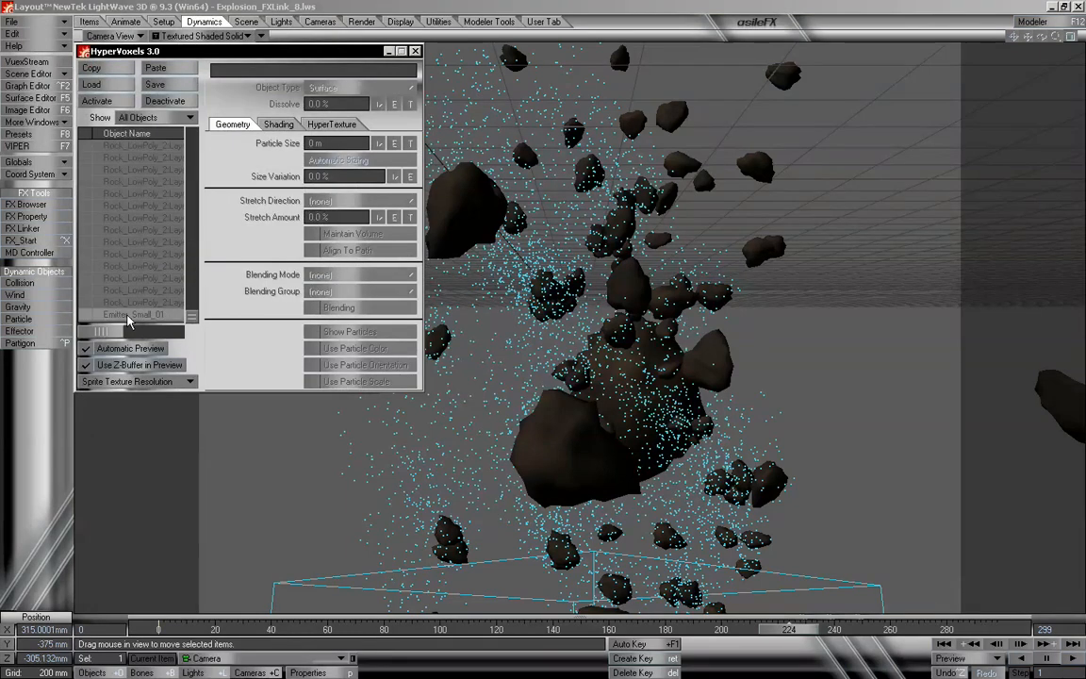
click(64, 148)
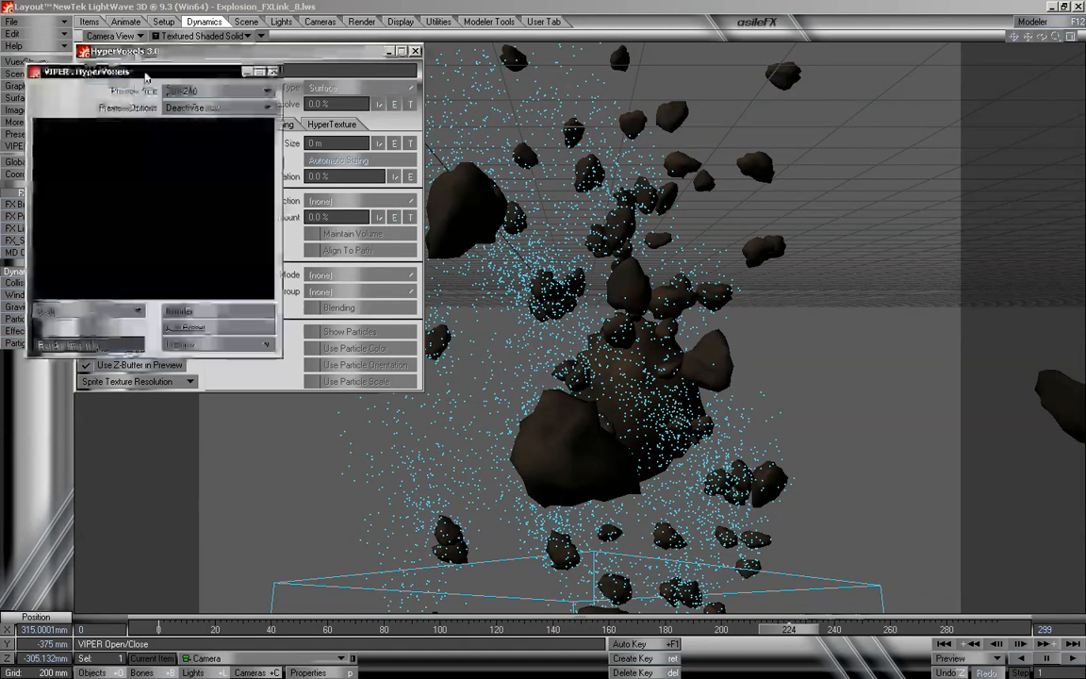
drag(144, 74, 162, 380)
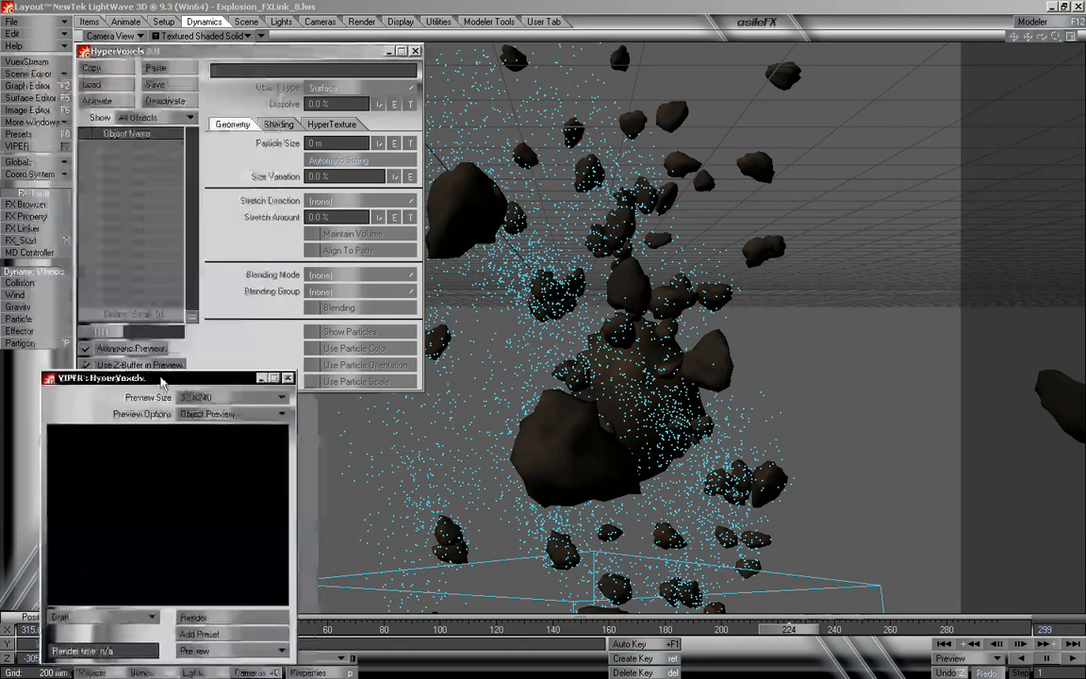
double_click(137, 314)
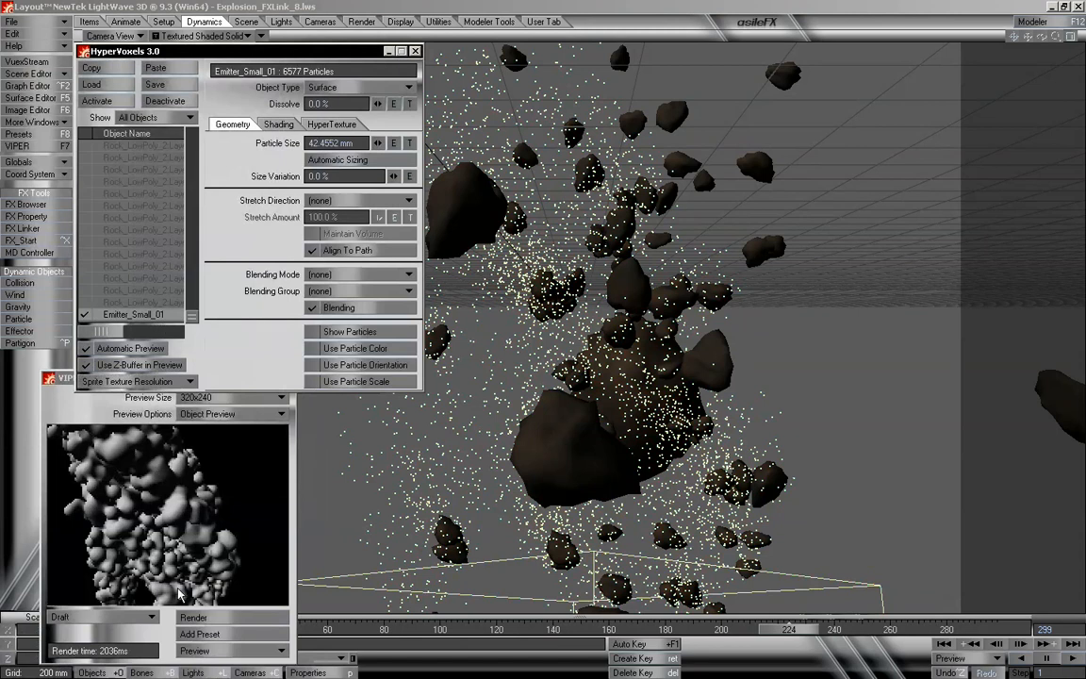
Set the HyperVoxels particle size of Emitter_Small_01 to 5 mm and its size variation to 110.5%
click(62, 379)
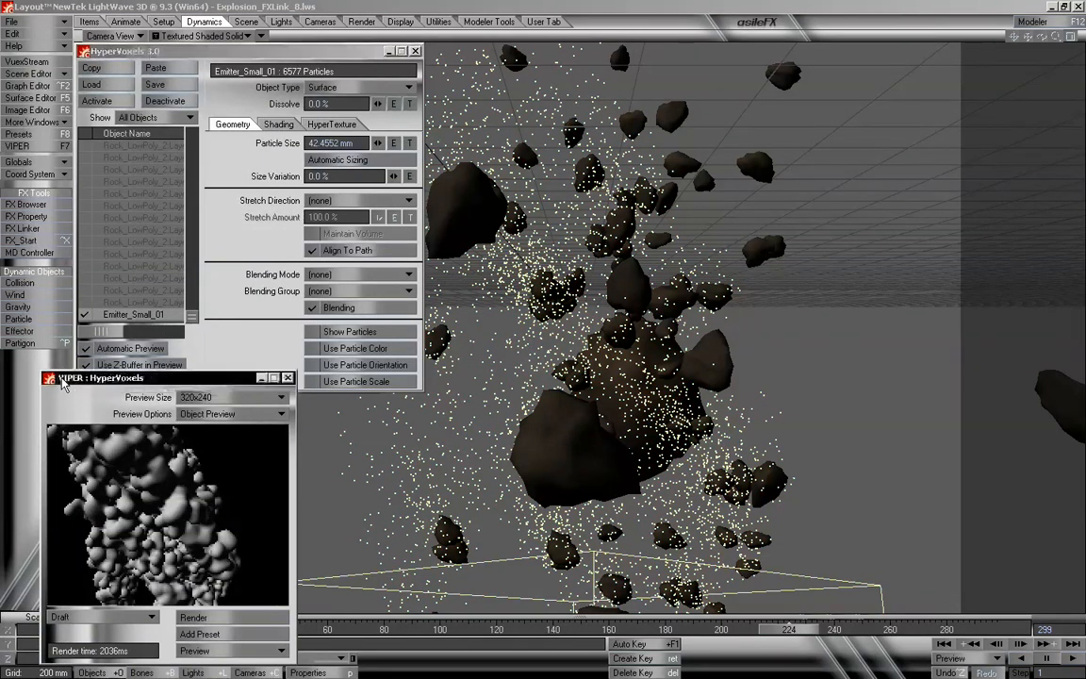
drag(378, 143, 359, 143)
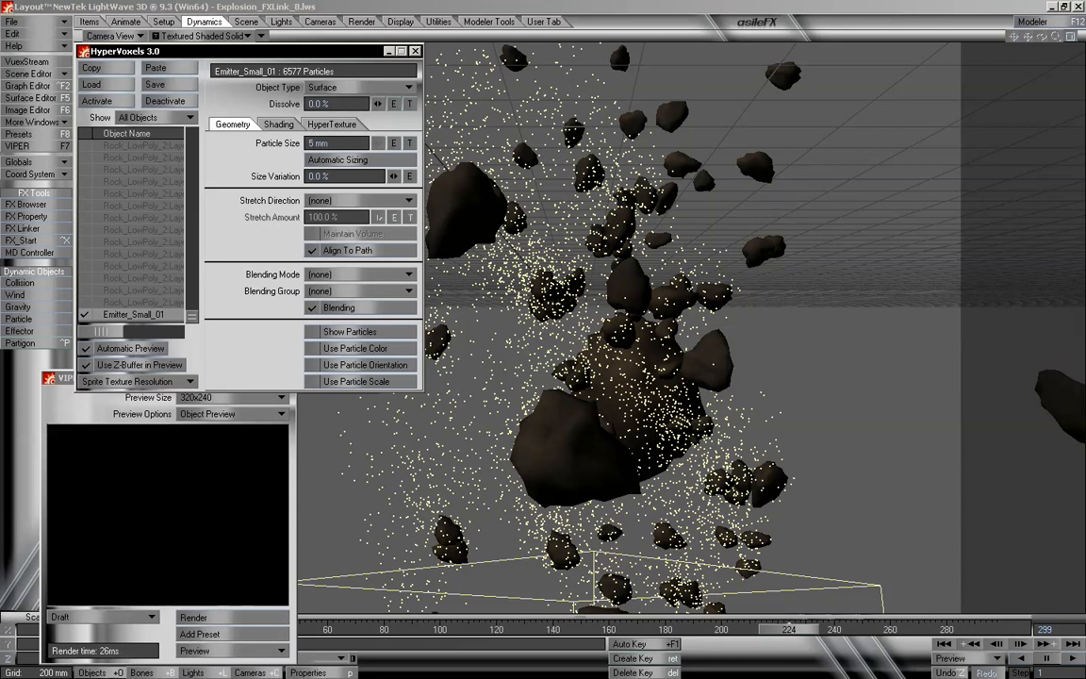
drag(378, 143, 378, 148)
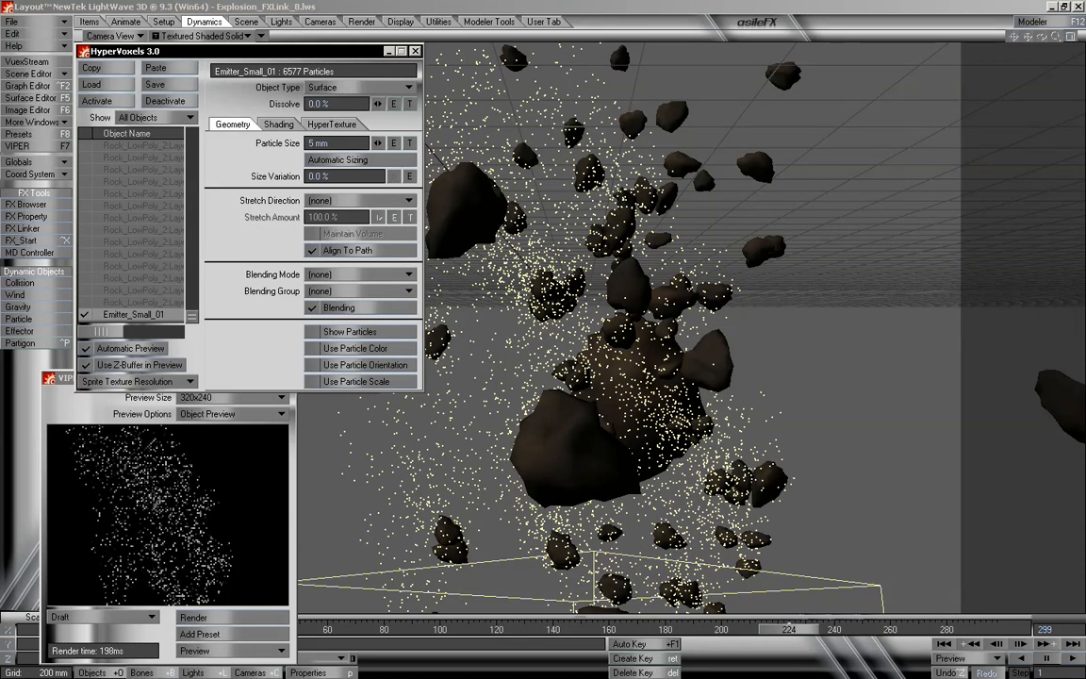
drag(394, 177, 394, 180)
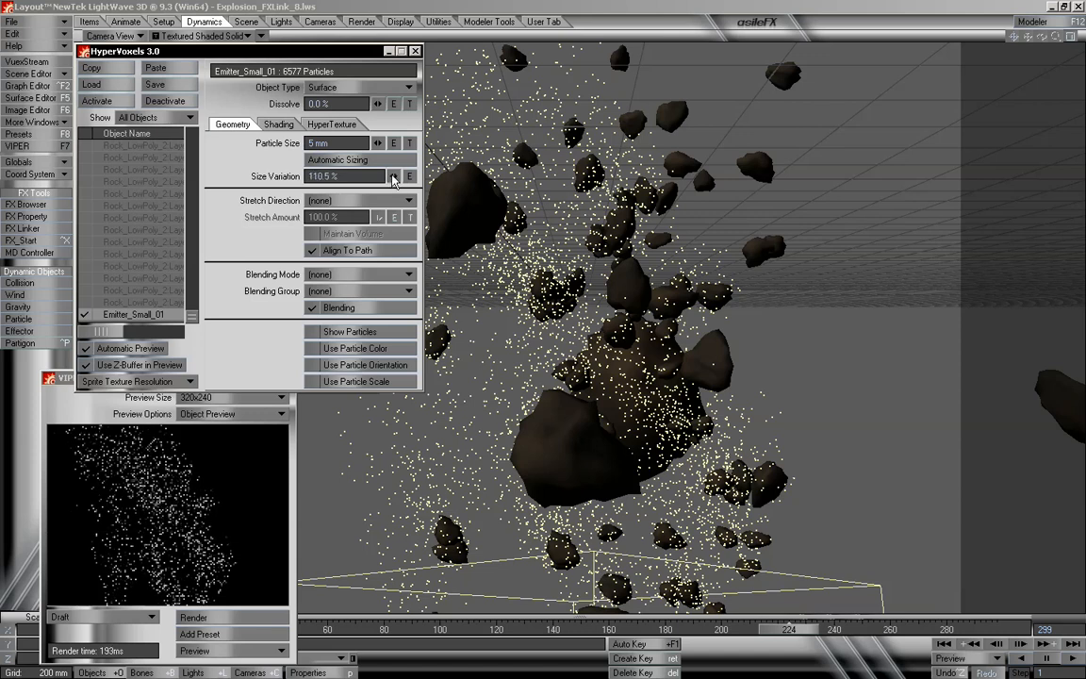
Set the small emitter's basic shading color to a dark brown with red 64 and blue 38
click(276, 125)
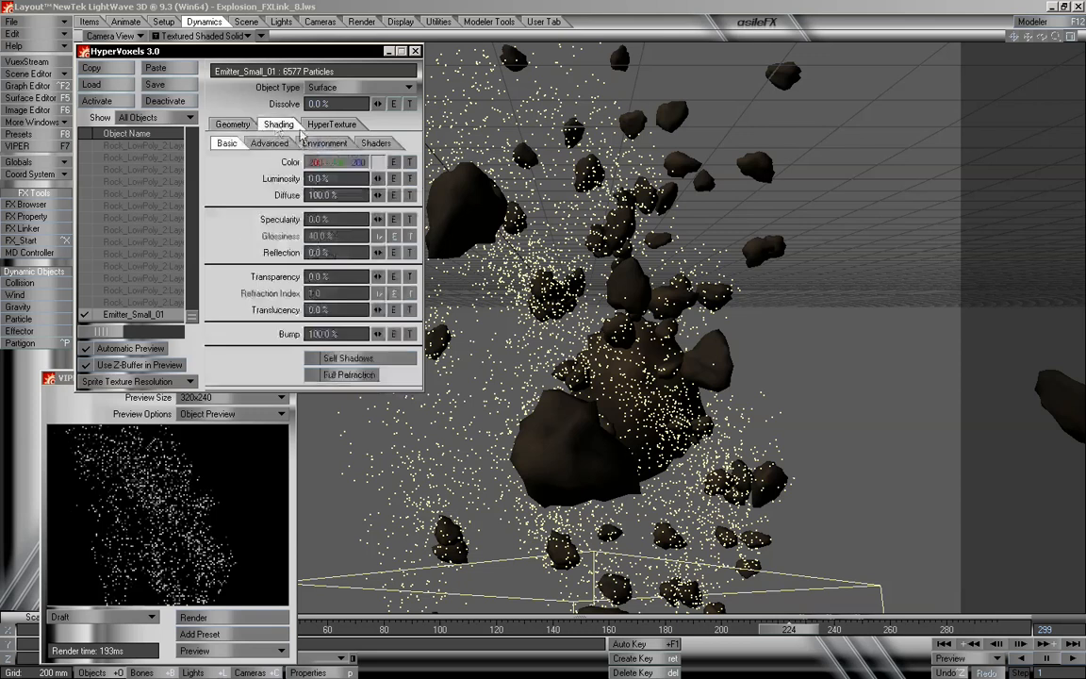
mouse_move(288, 51)
mouse_down()
mouse_move(282, 21)
mouse_move(297, 27)
mouse_up()
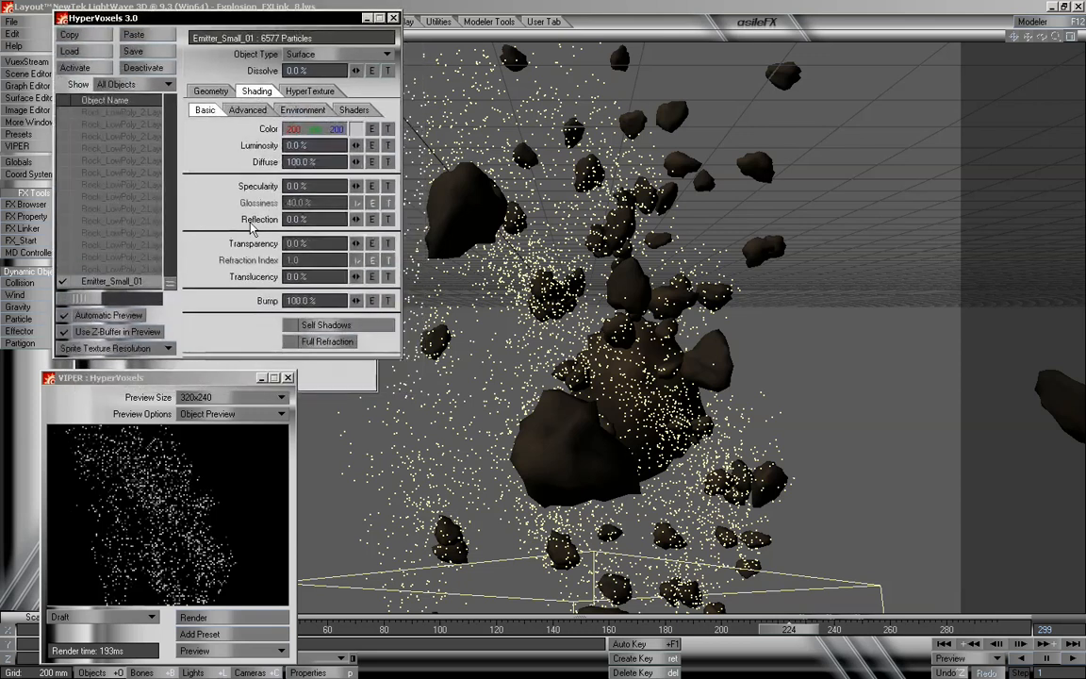
click(356, 129)
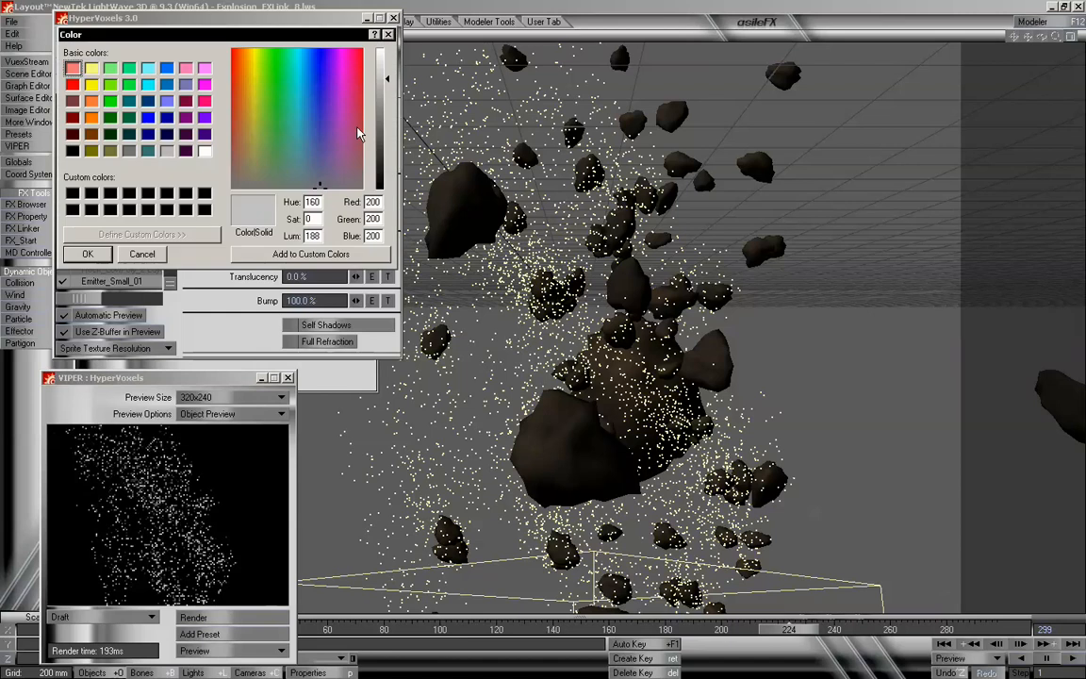
click(249, 172)
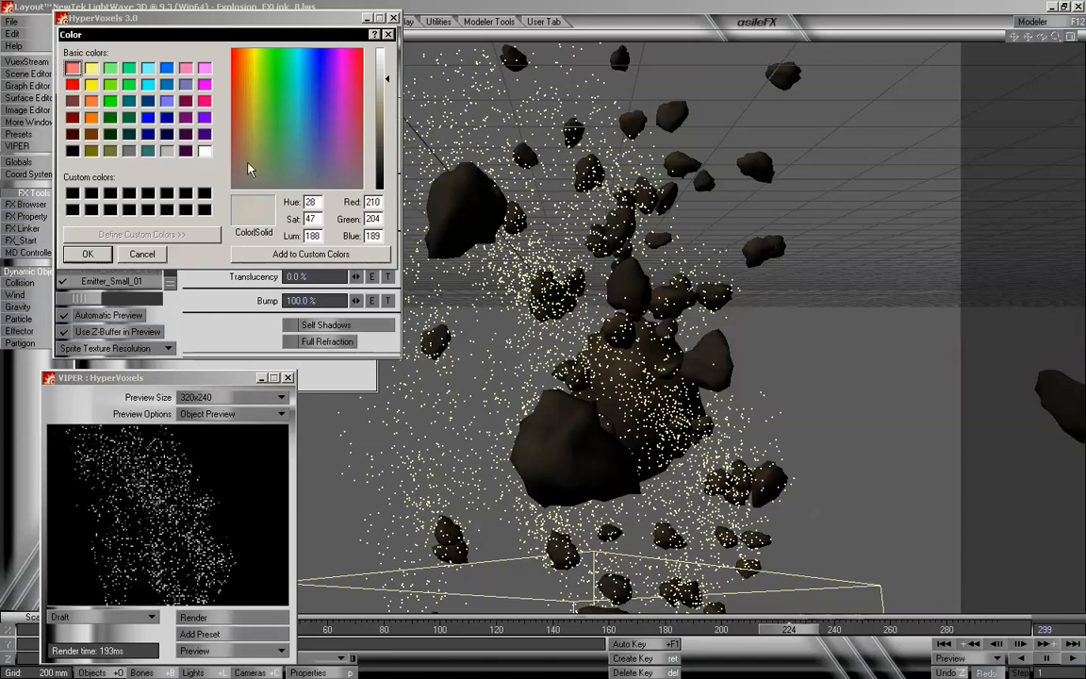
click(388, 171)
drag(236, 166, 250, 161)
click(87, 253)
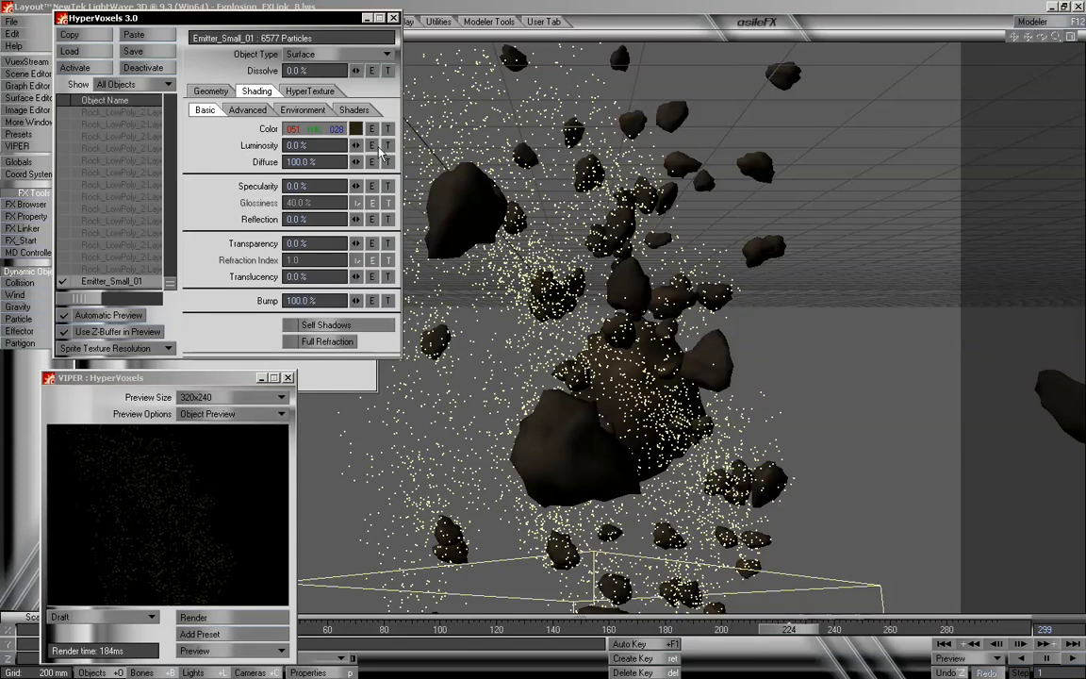
click(357, 129)
drag(244, 154, 245, 150)
drag(386, 167, 387, 160)
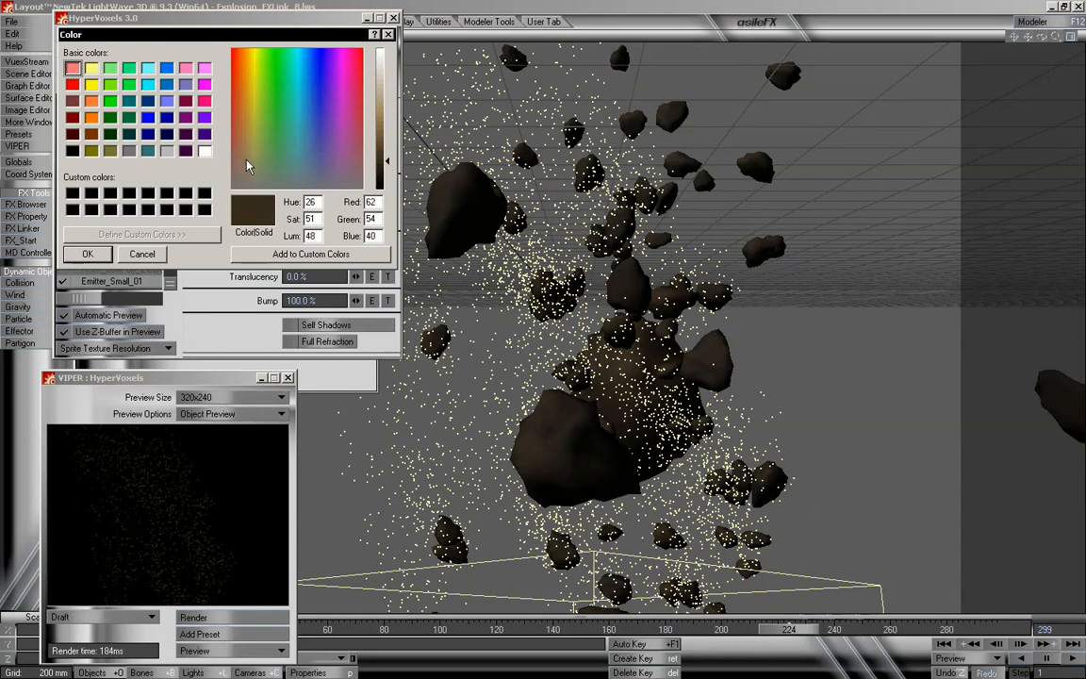
mouse_move(249, 166)
mouse_down()
mouse_move(238, 153)
mouse_move(243, 160)
mouse_up()
click(87, 254)
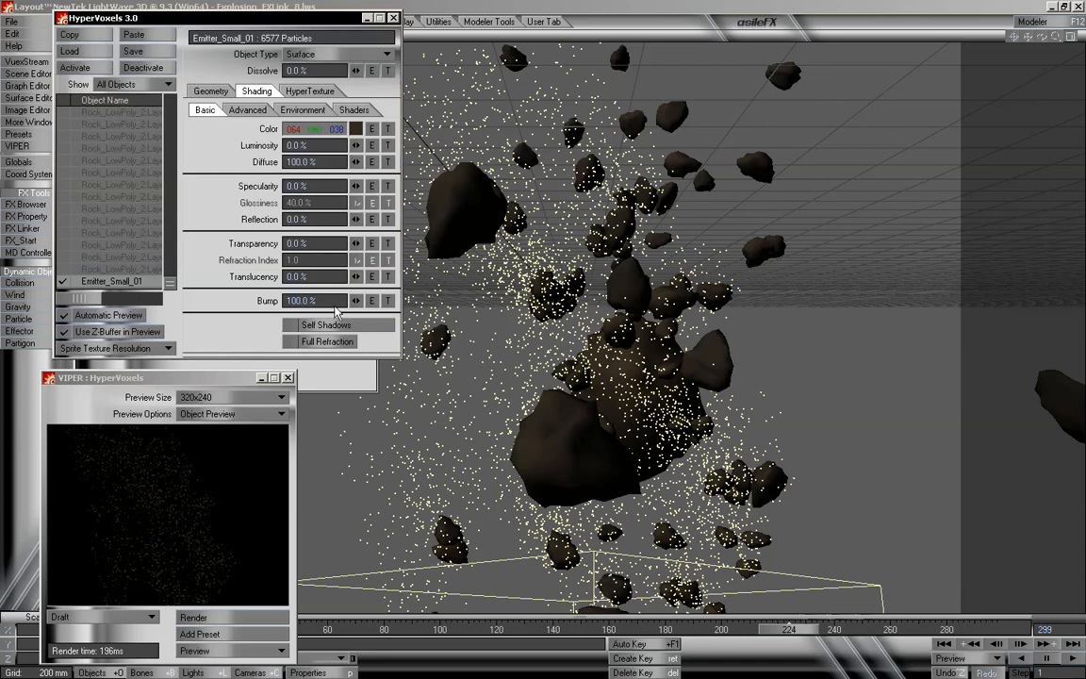
Add a procedural Turbulence texture to the bump channel, scaled to 100 mm on X, Y and Z
click(387, 300)
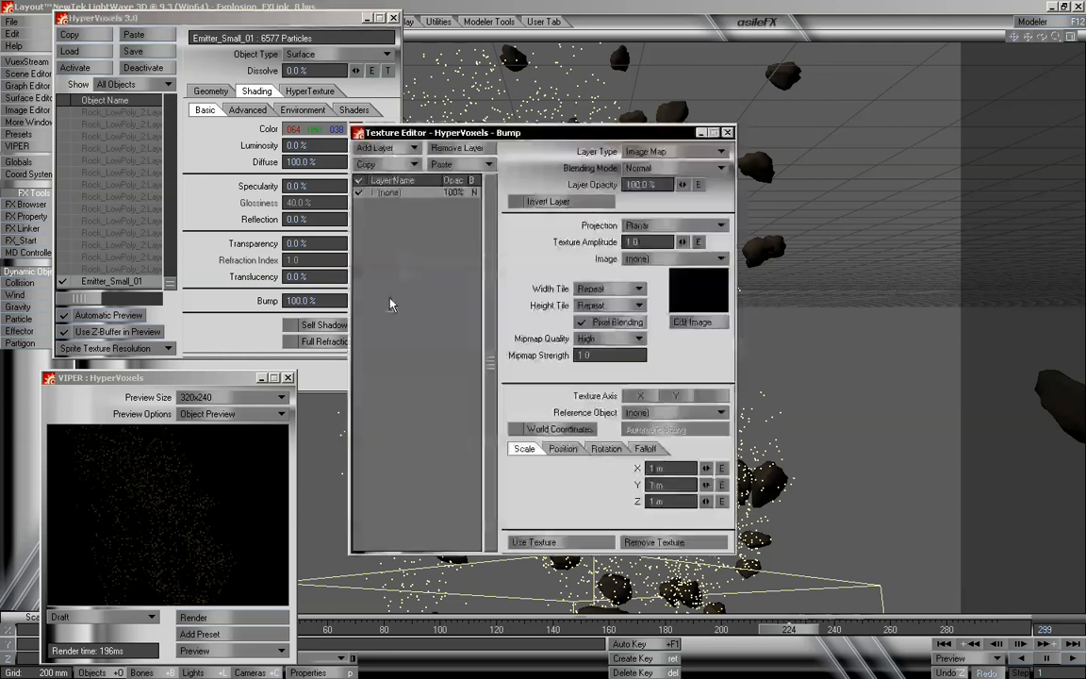
click(674, 151)
click(651, 170)
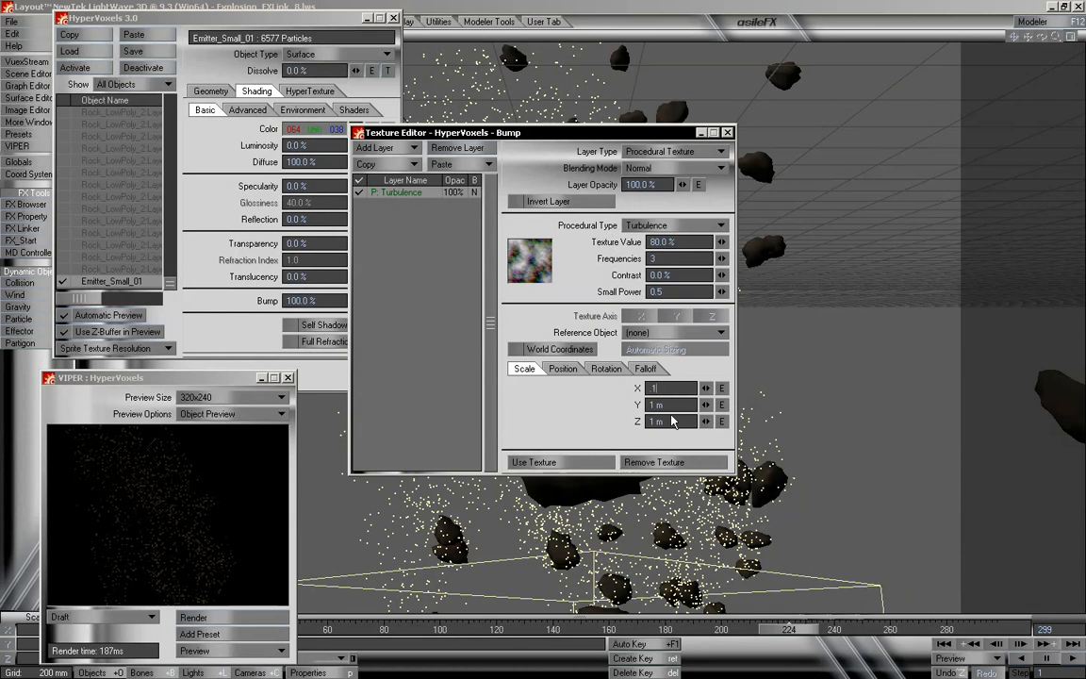
key(Tab)
text(.1)
key(Tab)
text(.1)
key(Return)
Refine the bump Turbulence to 10 mm scale on all axes, 11% contrast and 0.535 small power, and apply the texture
click(673, 388)
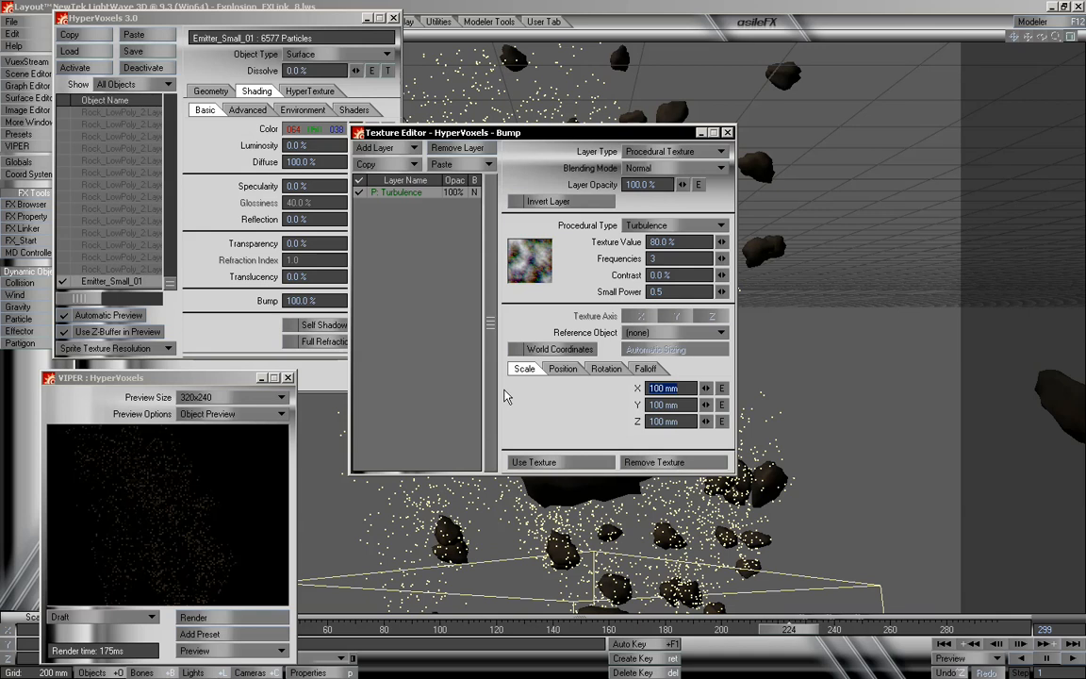
text(0)
key(Tab)
text(10)
key(Tab)
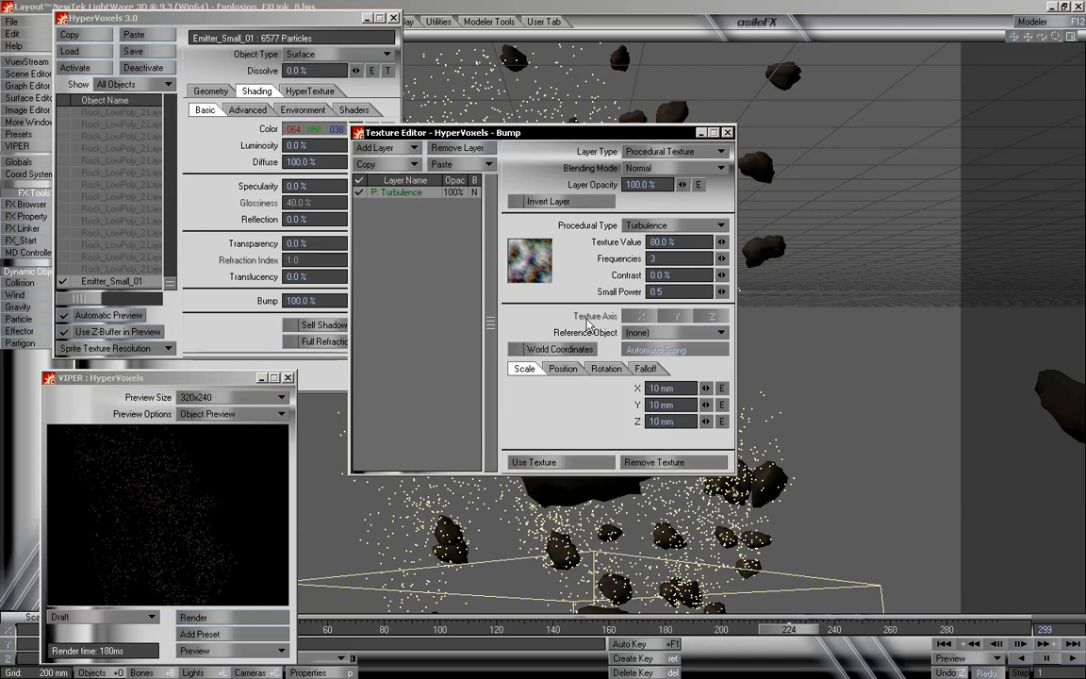
mouse_move(721, 275)
mouse_down()
mouse_move(742, 275)
mouse_move(728, 292)
mouse_up()
click(554, 464)
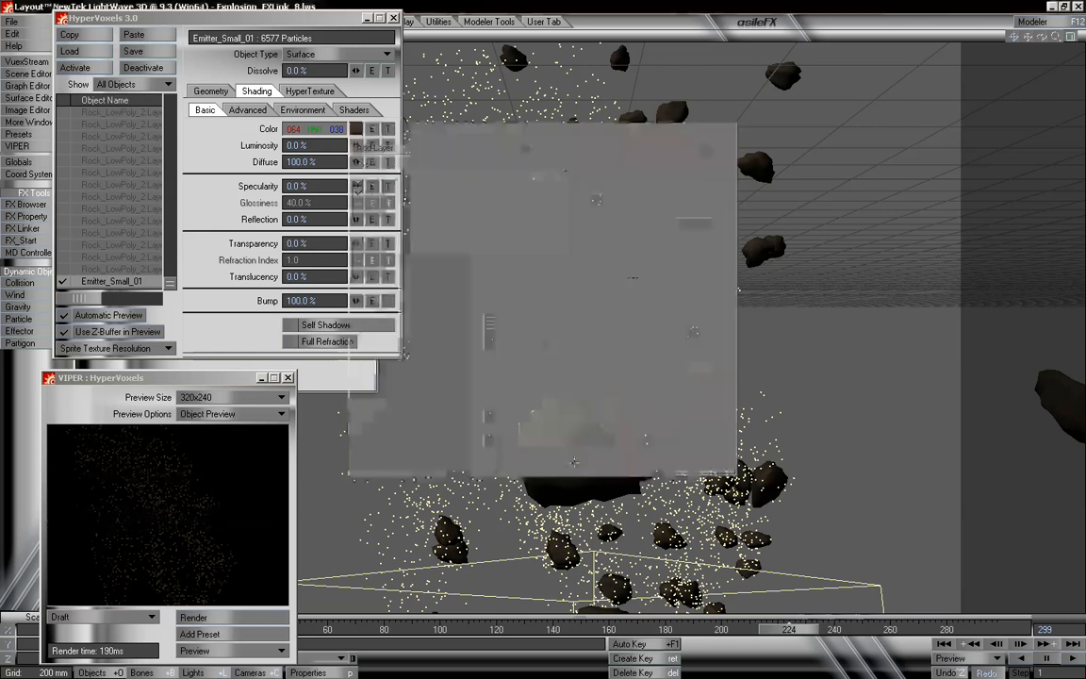
Enlarge the VIPER preview to 640x480 and render it at Normal quality
click(232, 398)
click(240, 424)
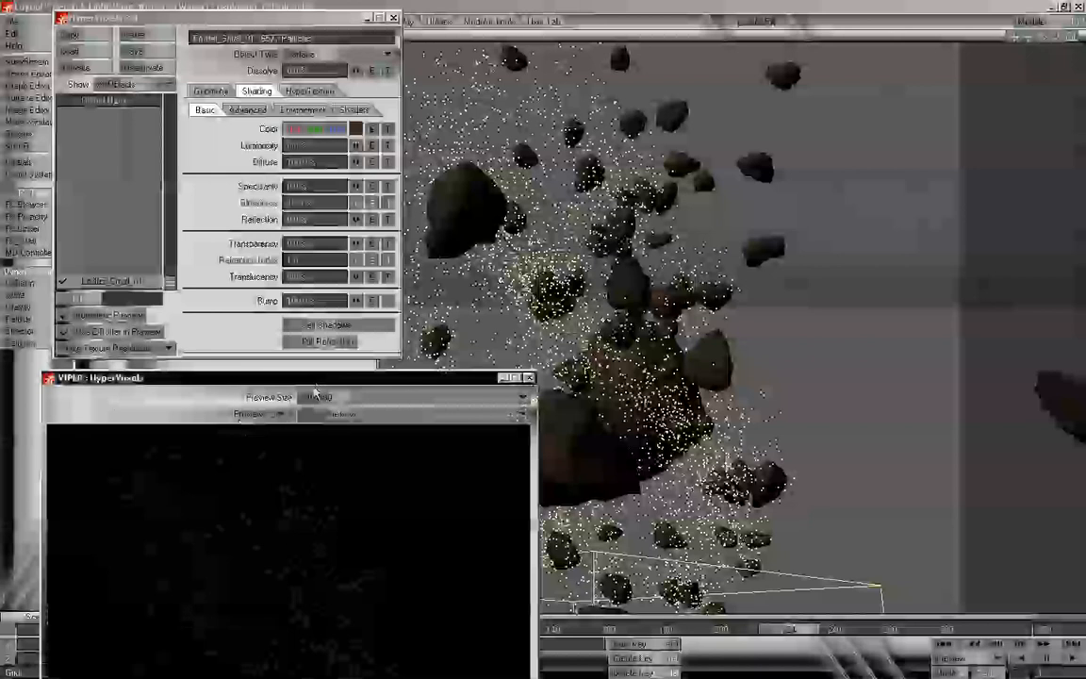
drag(317, 387, 310, 177)
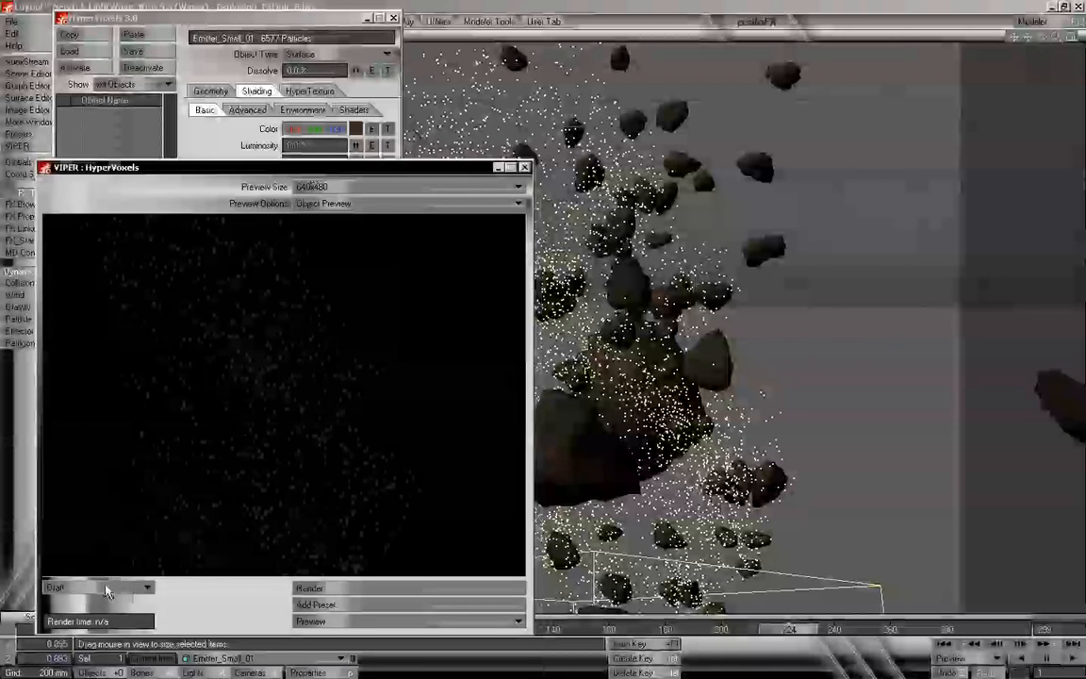
click(104, 586)
click(106, 573)
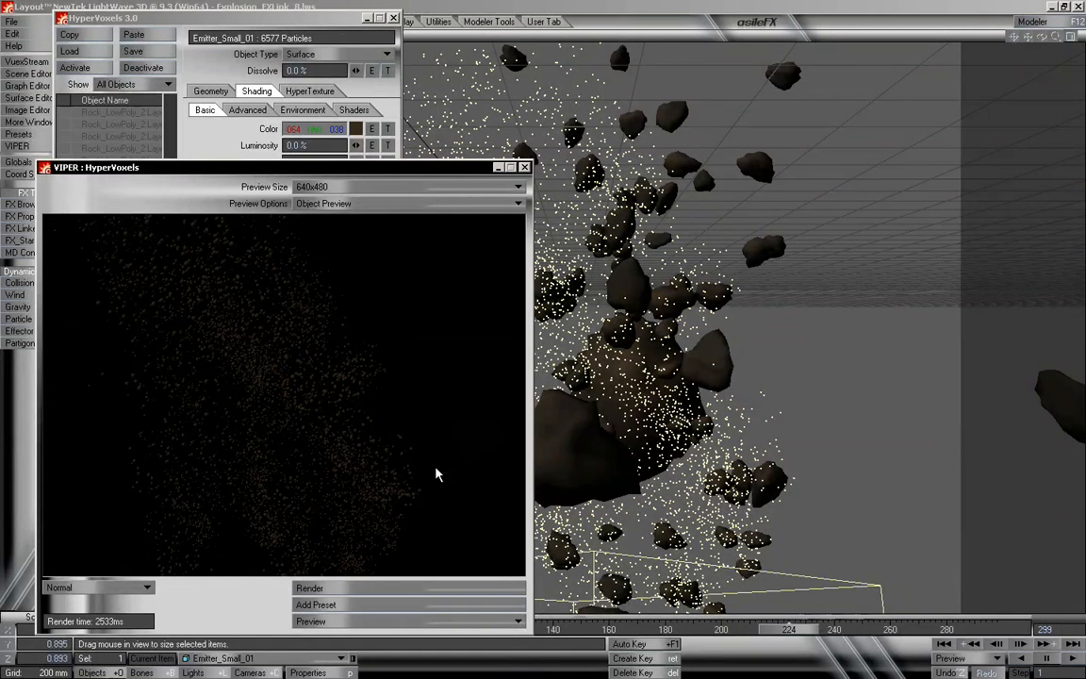
Apply a Turbulence HyperTexture to the small emitter with a texture amplitude of 98%
click(307, 34)
click(310, 91)
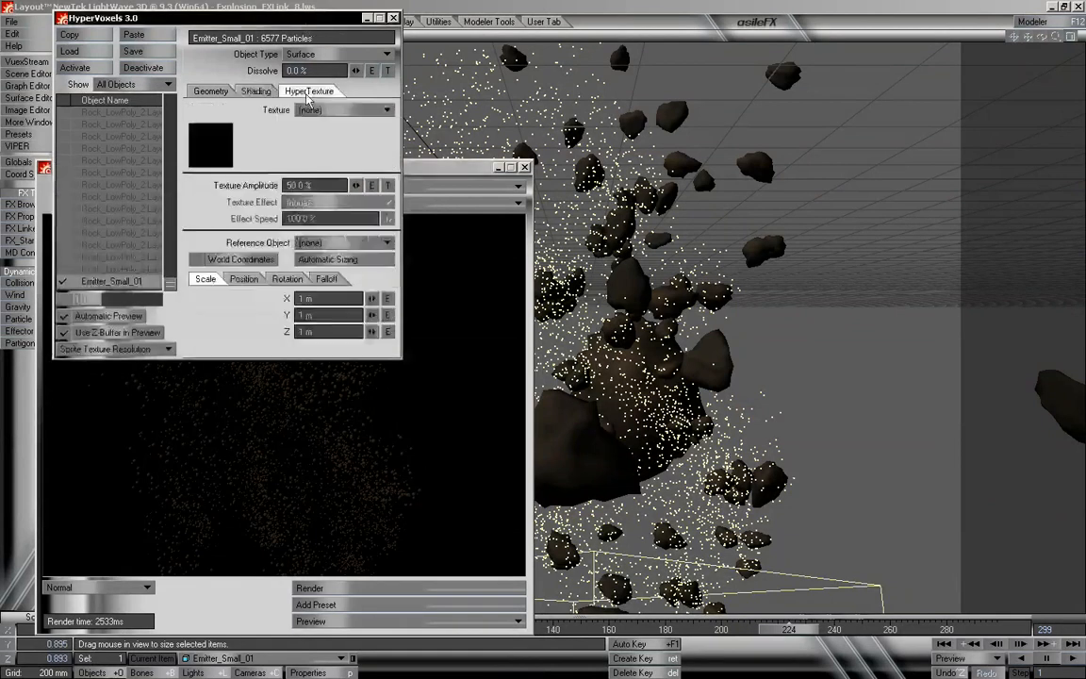
click(325, 110)
click(332, 154)
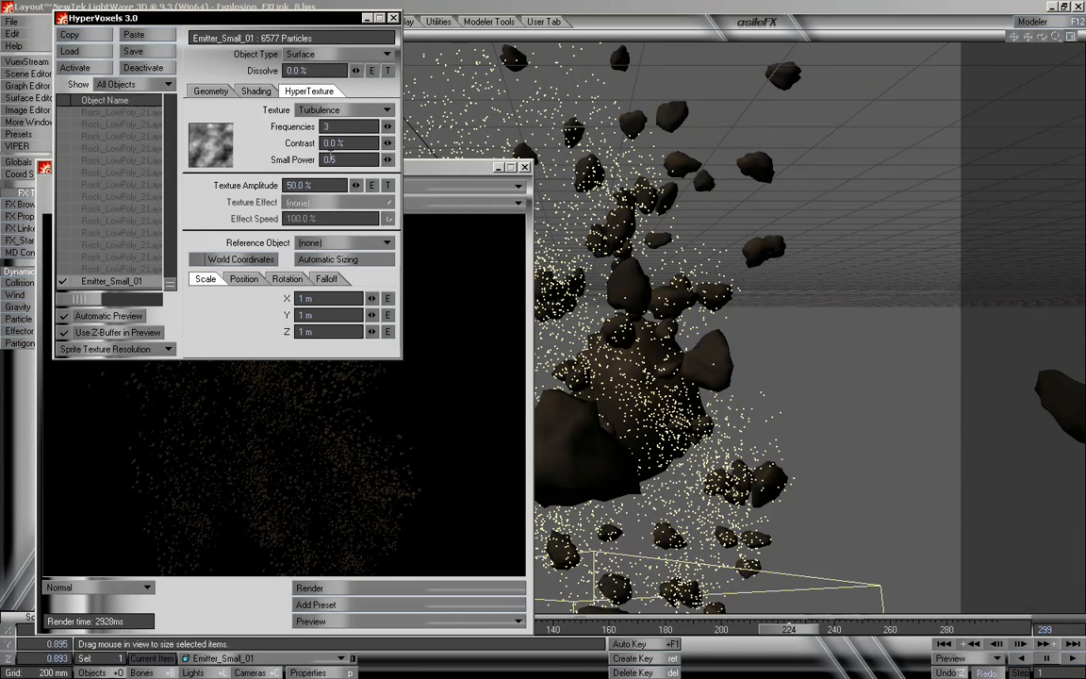
drag(356, 185, 356, 187)
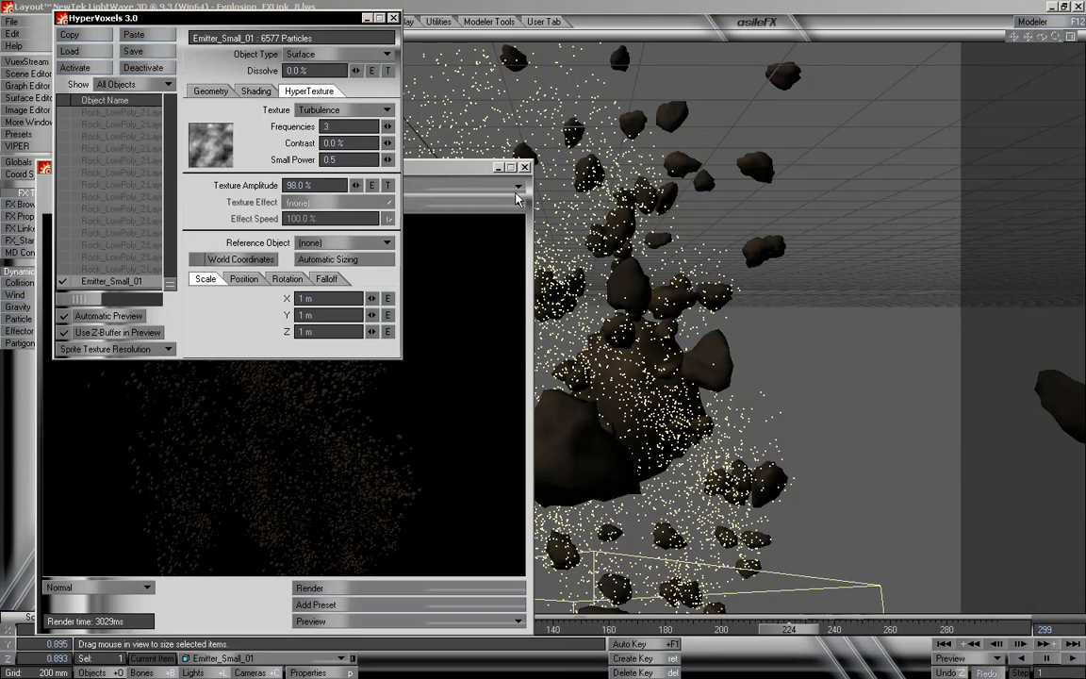
Raise the small emitter's bump strength to 233%
click(211, 92)
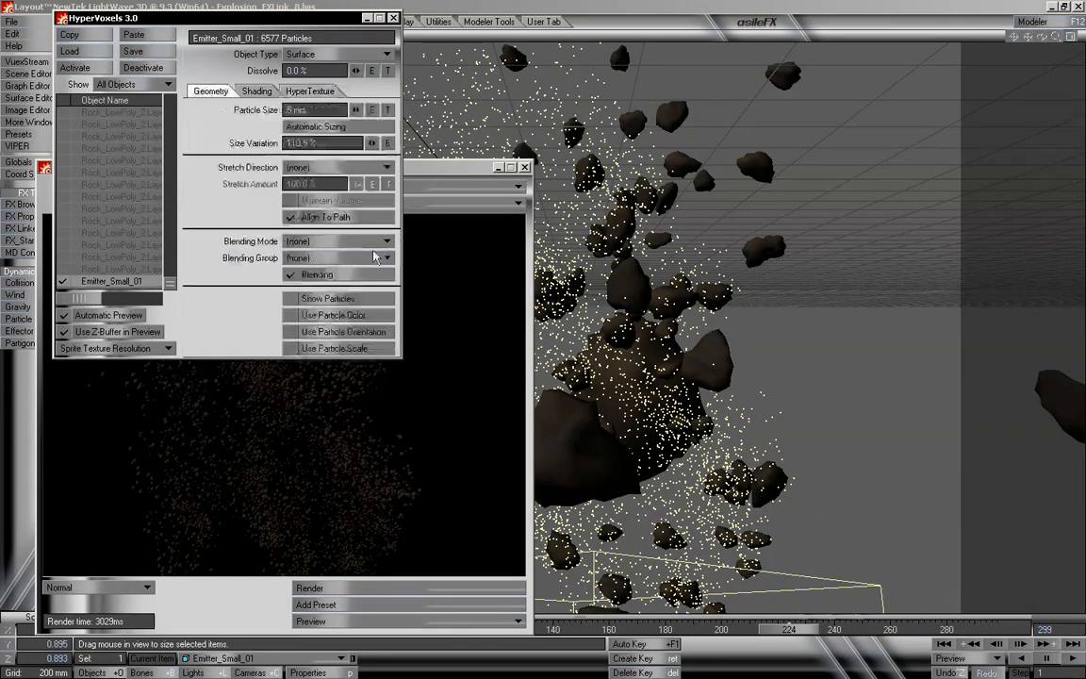
click(256, 90)
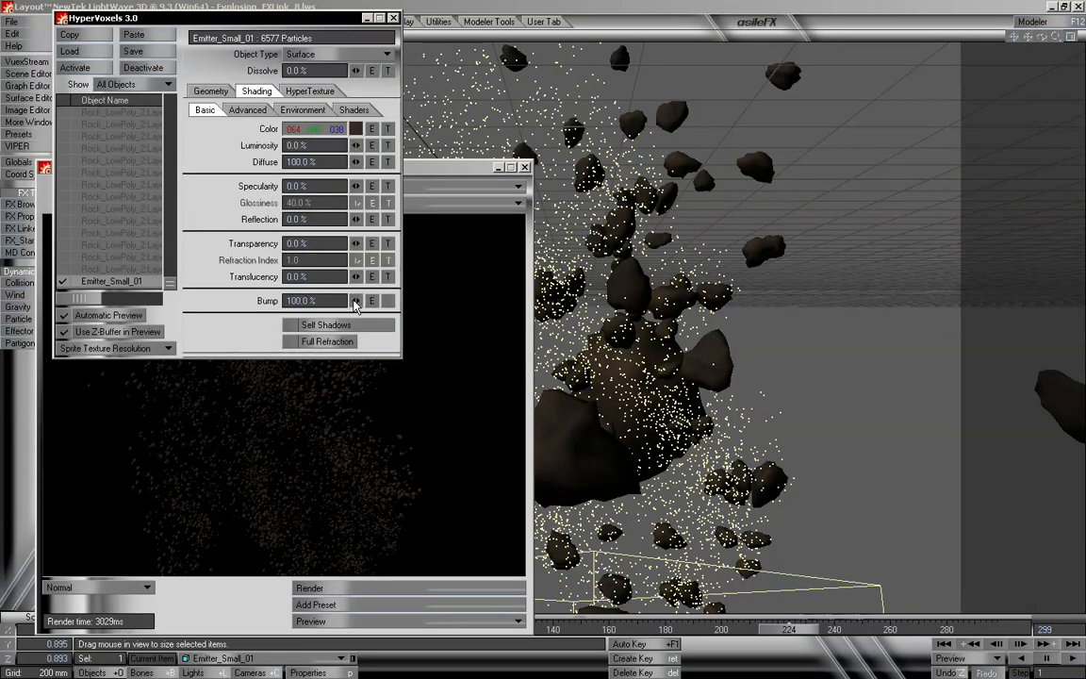
drag(356, 303, 357, 304)
Reduce the bump Turbulence texture's scale to 2 mm on X, Y and Z and apply it
click(388, 300)
drag(659, 389, 616, 397)
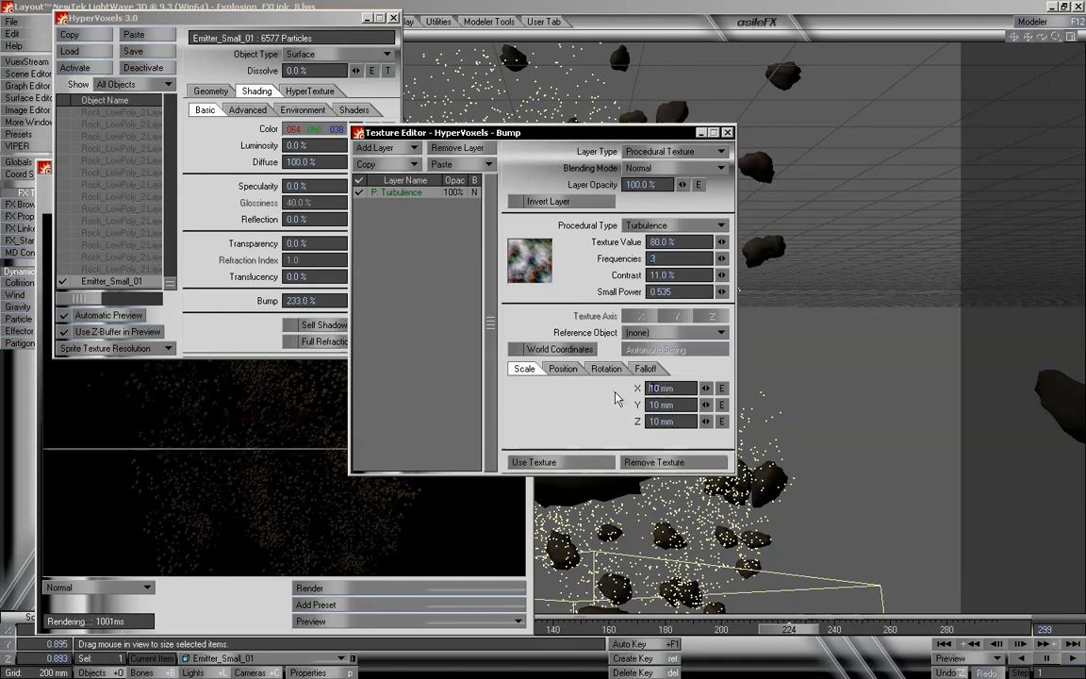
text(2)
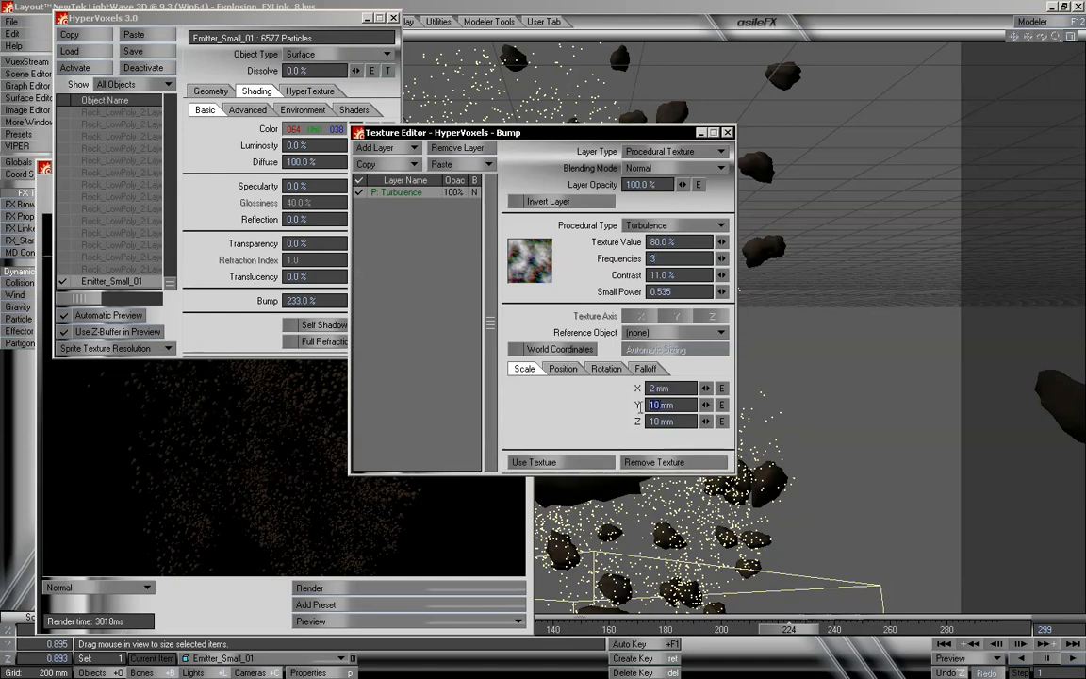
text(2)
key(Tab)
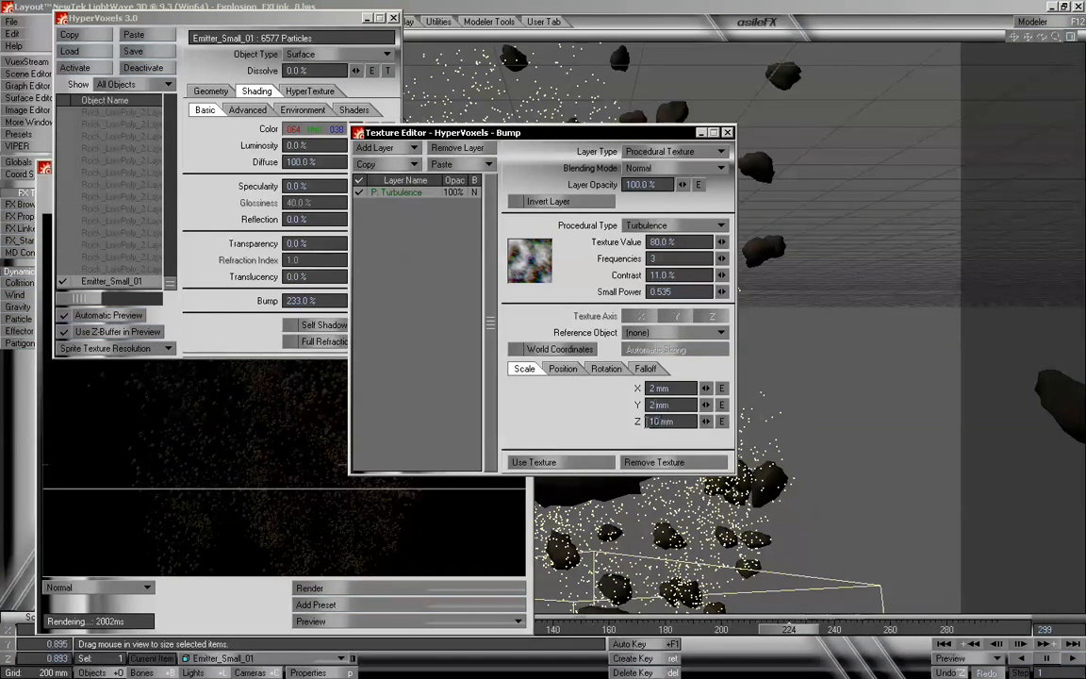
text(2)
key(Tab)
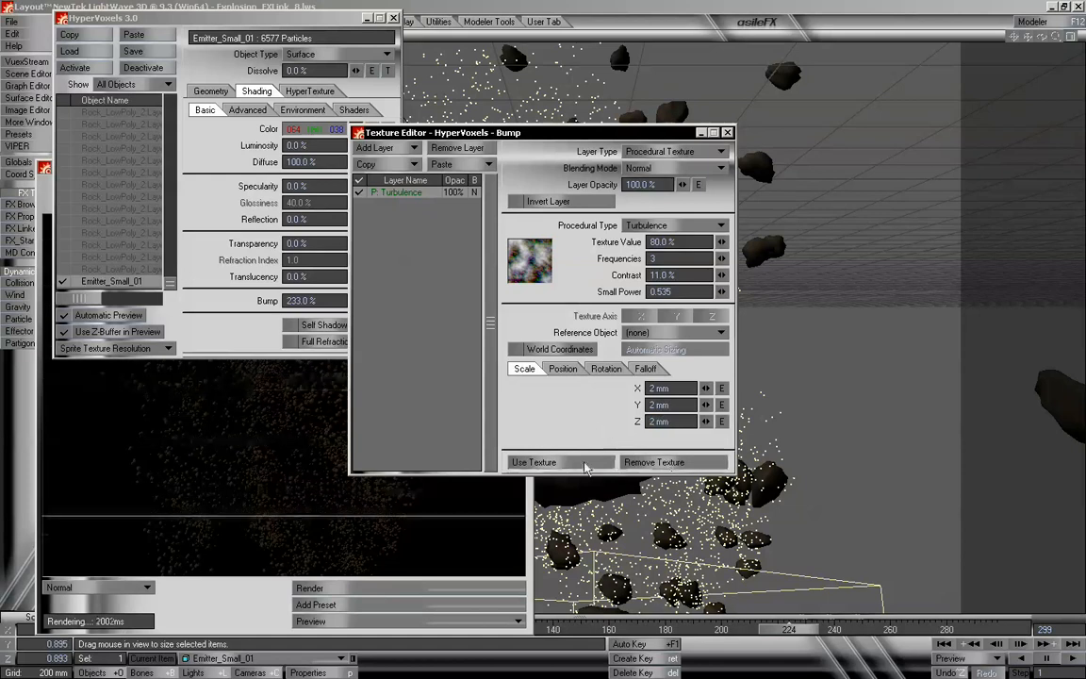
click(581, 462)
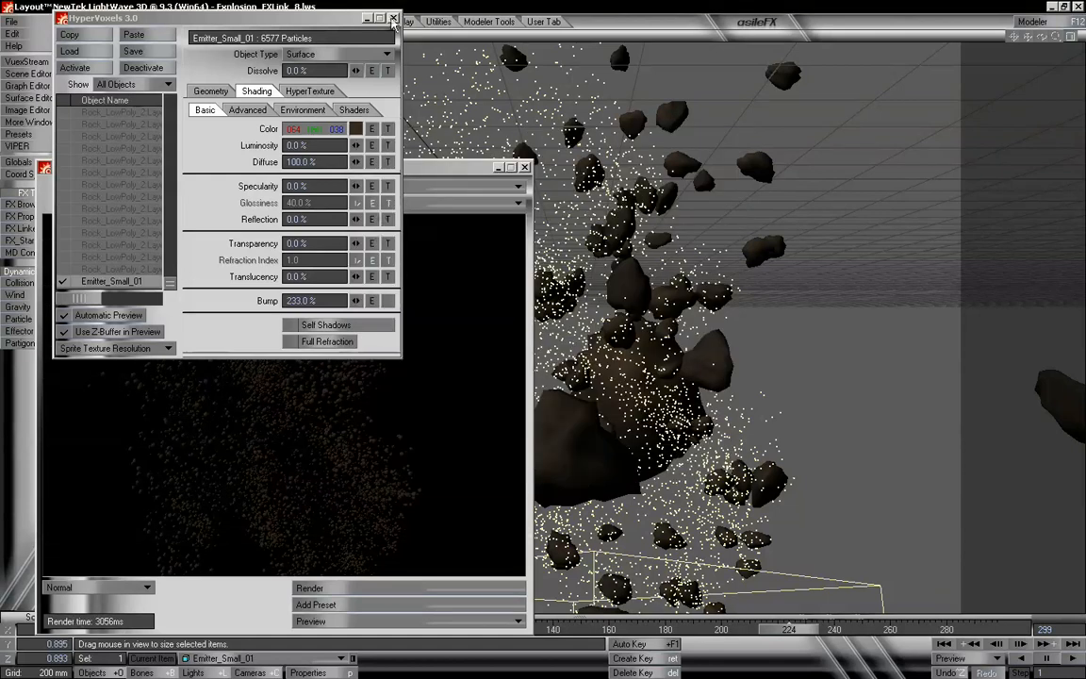
Close the HyperVoxels settings and place the VIPER preview beside the Effects window
click(393, 19)
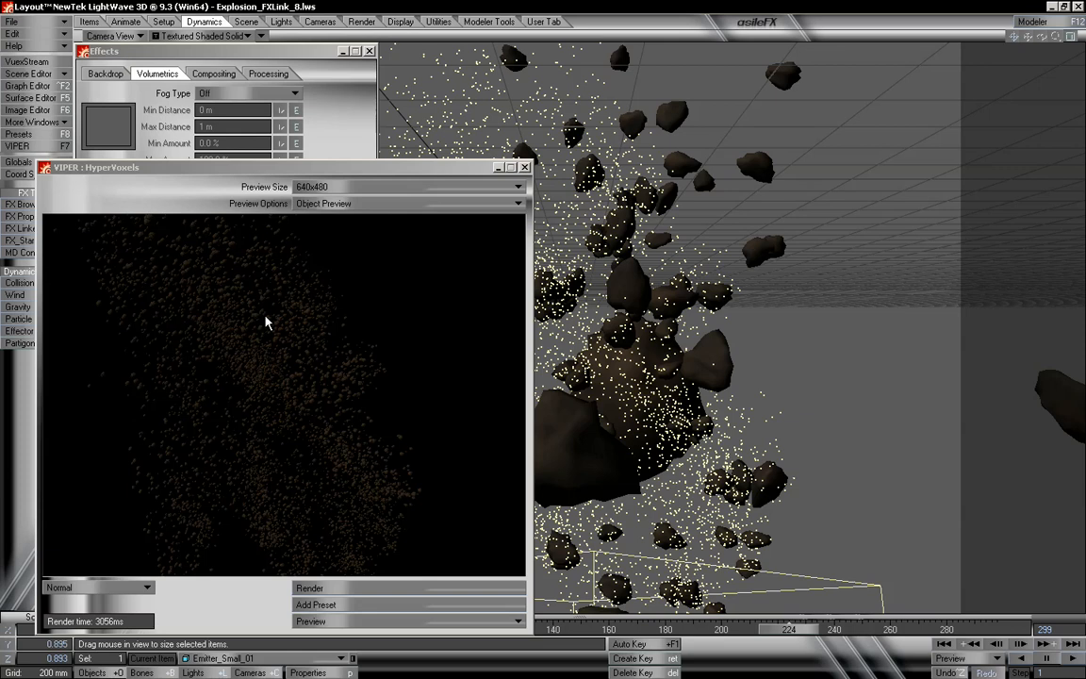
drag(310, 174, 300, 106)
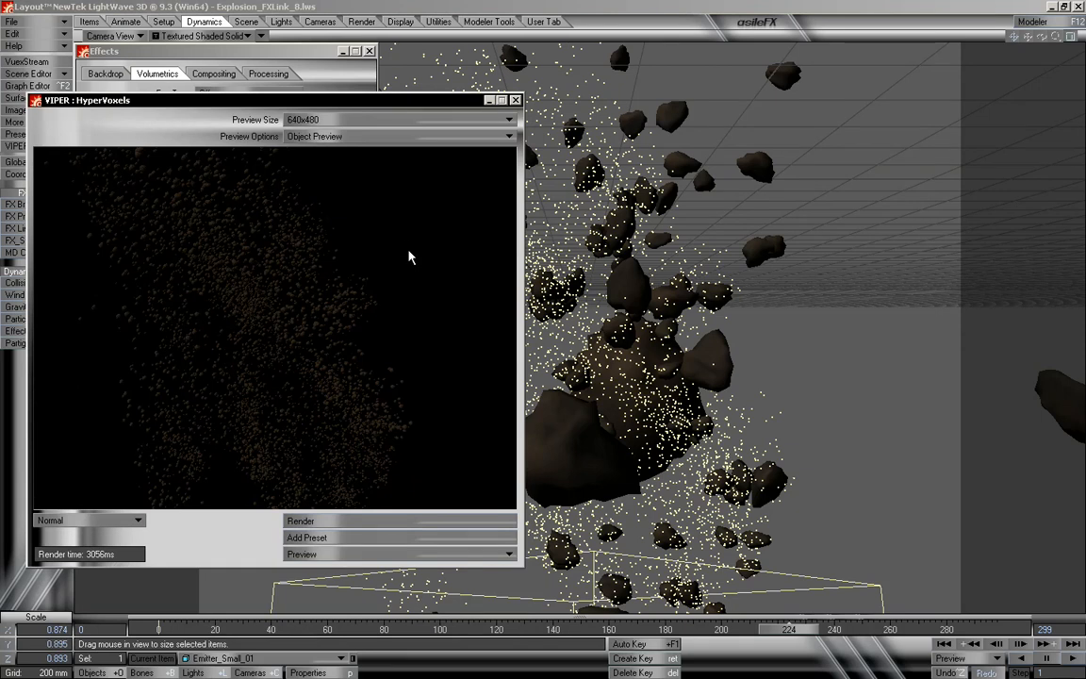
drag(412, 99, 708, 104)
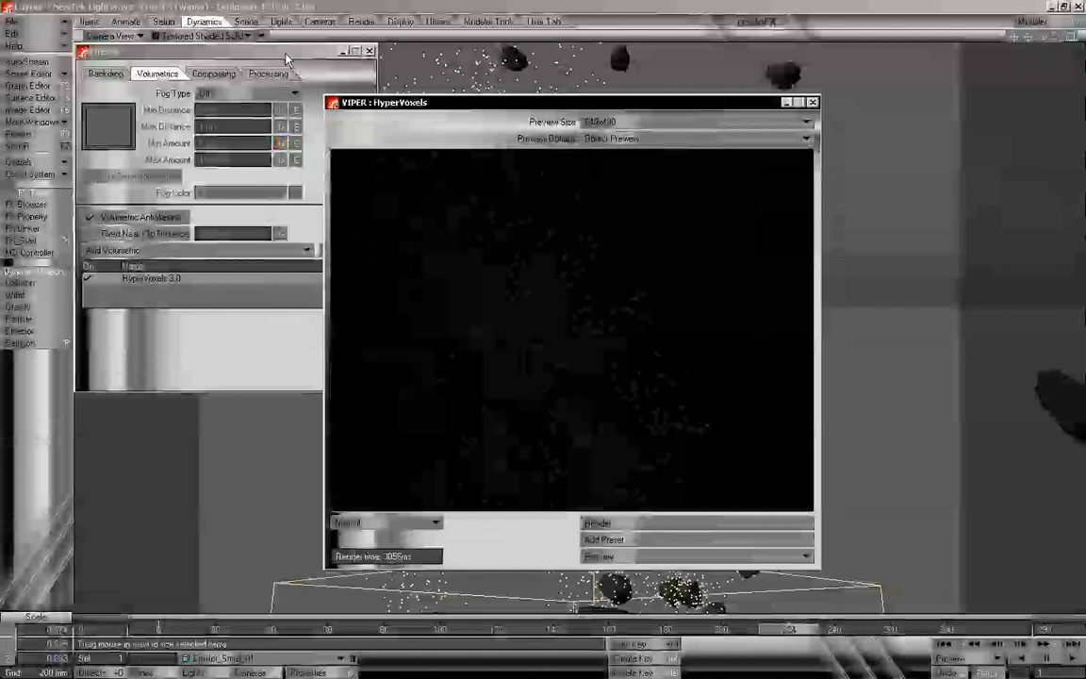
drag(287, 60, 255, 63)
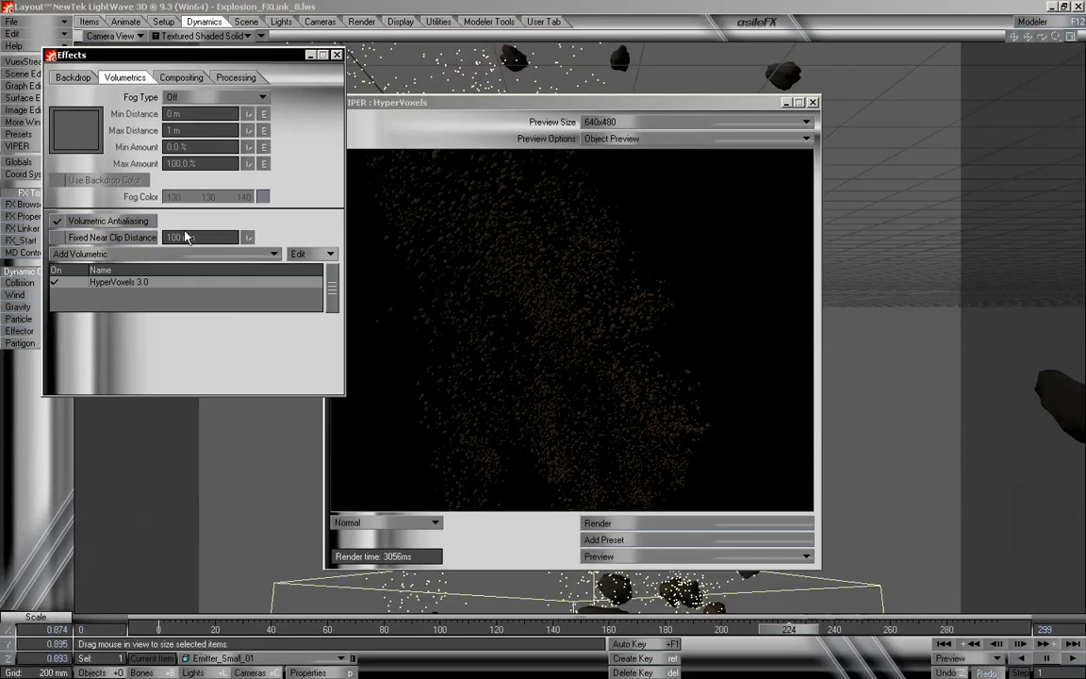
Open the HyperVoxels settings and activate Rock_LowPoly:Layer1 (2) in the object list
double_click(119, 283)
drag(231, 17, 227, 259)
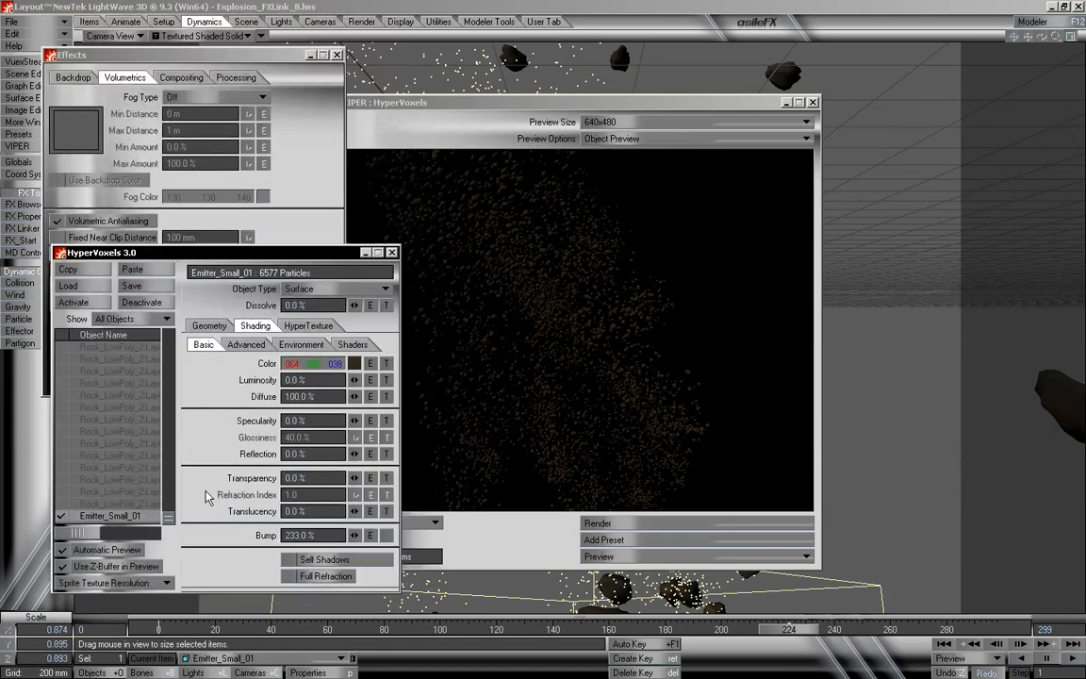
drag(168, 522, 167, 334)
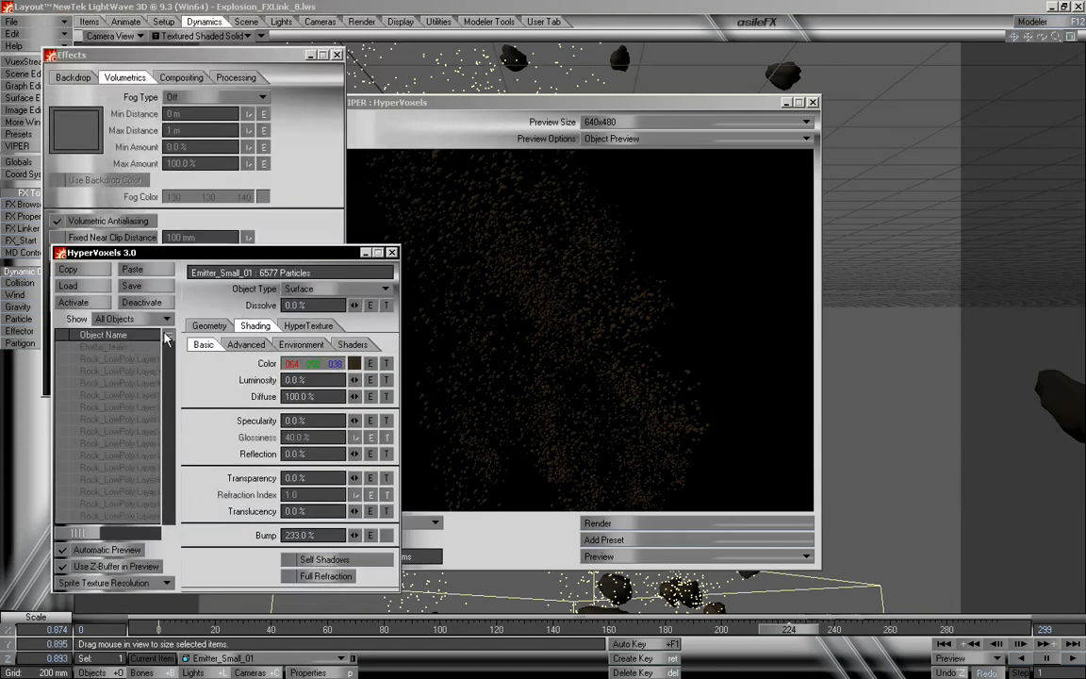
drag(85, 535, 94, 537)
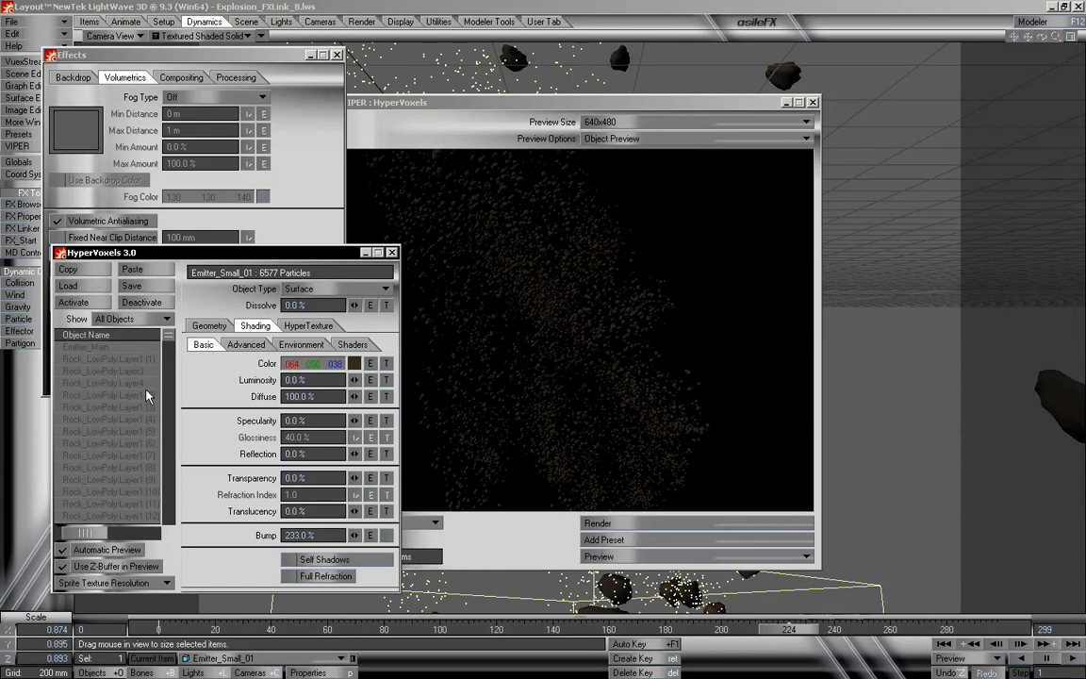
click(114, 396)
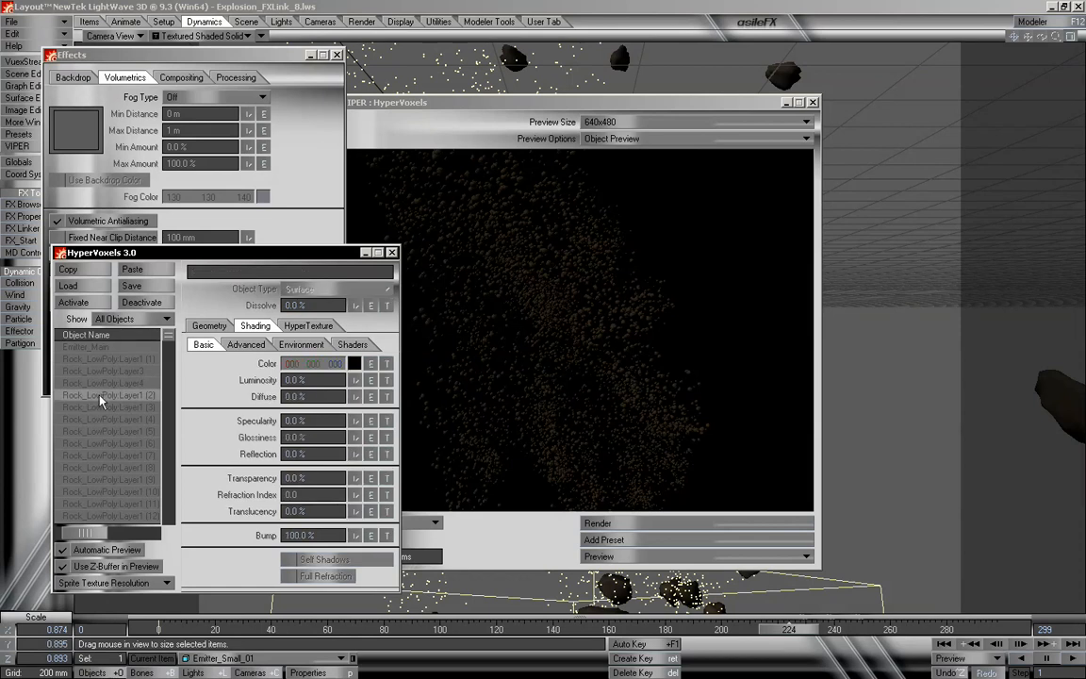
double_click(109, 395)
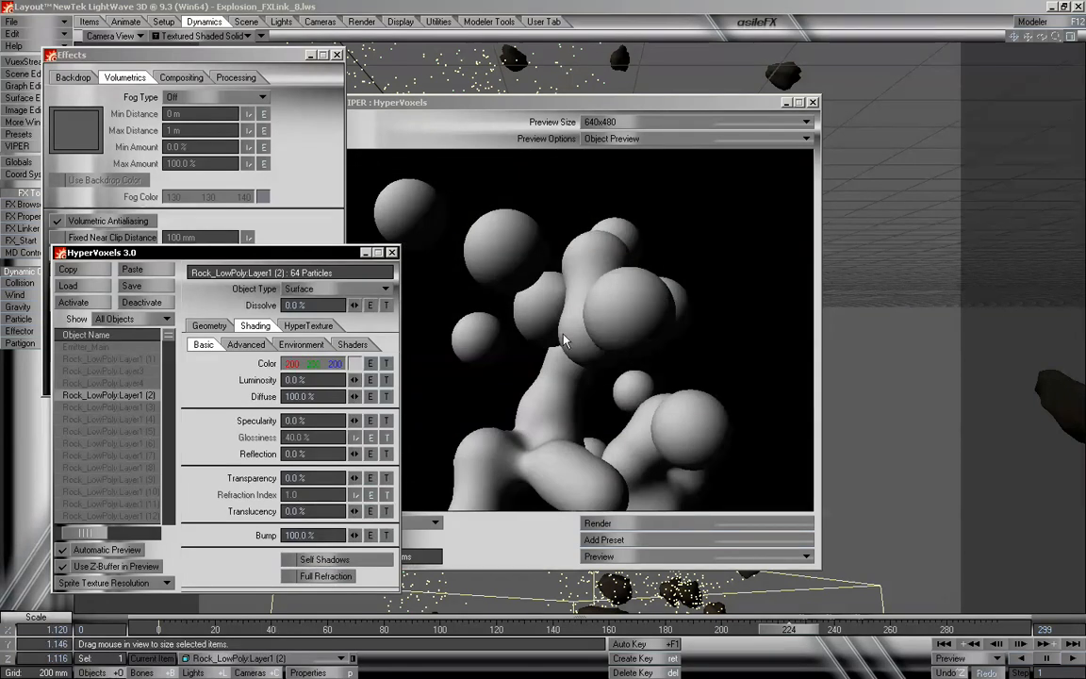
Set the HyperVoxels object type of Rock_LowPoly:Layer1 (2) to Volume
mouse_move(280, 263)
mouse_down()
mouse_move(222, 226)
mouse_move(264, 217)
mouse_move(269, 243)
mouse_up()
click(266, 251)
click(267, 267)
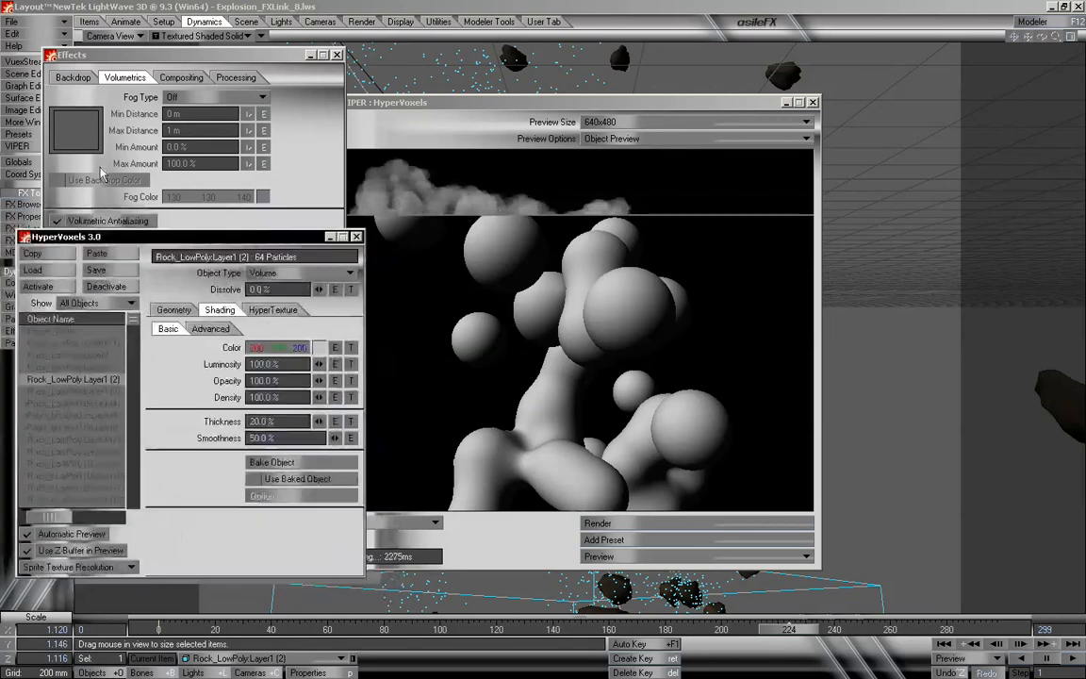
Load the Fast_Smoke preset from the Fire&Smoke library onto the rock emitter, keeping the current particle size
click(18, 133)
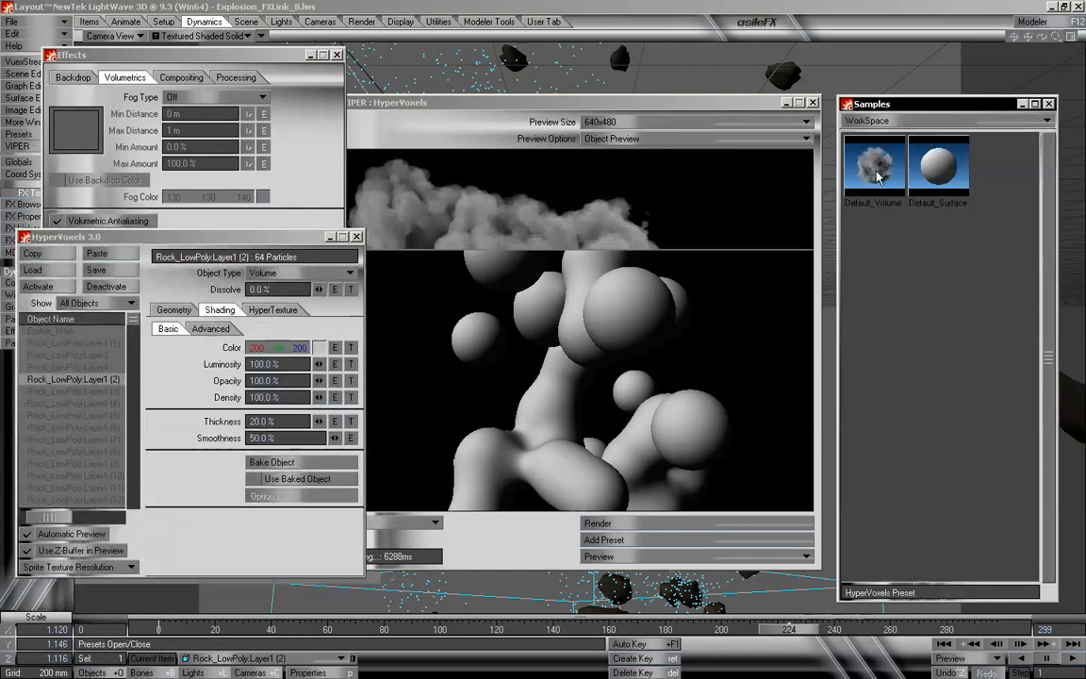
click(905, 121)
click(910, 147)
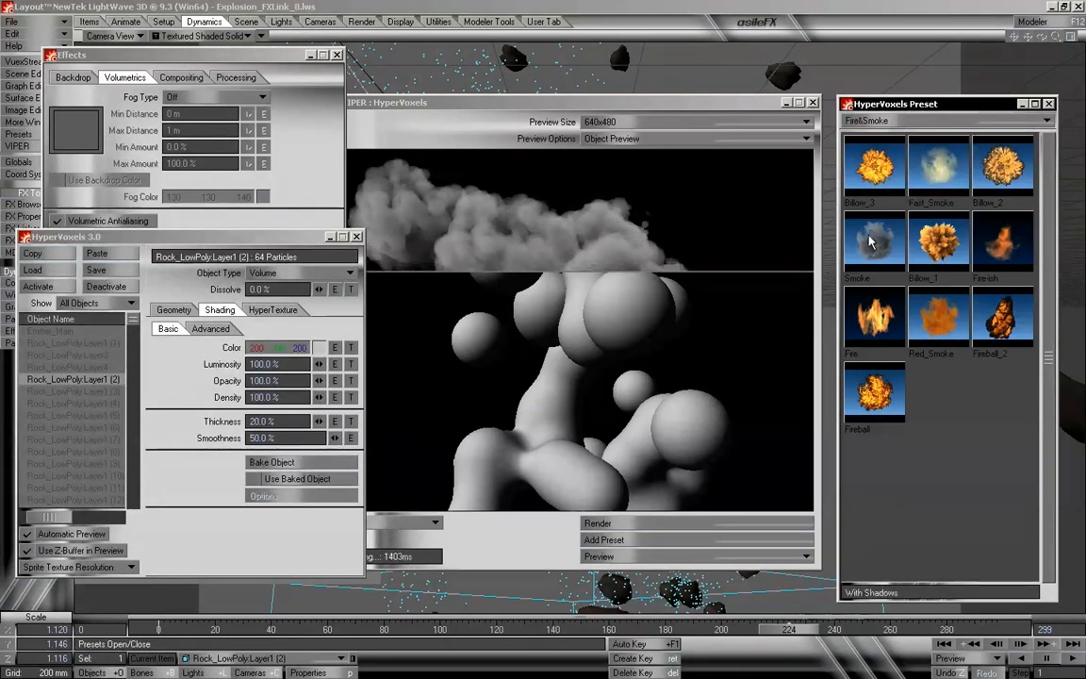
double_click(953, 147)
click(487, 336)
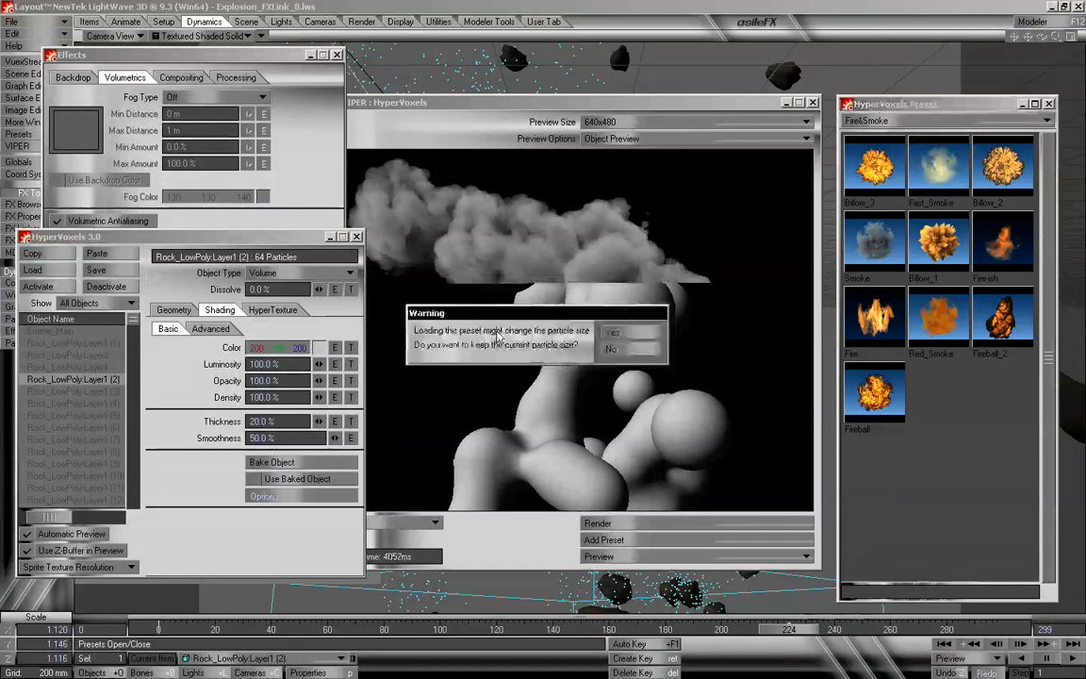
click(624, 333)
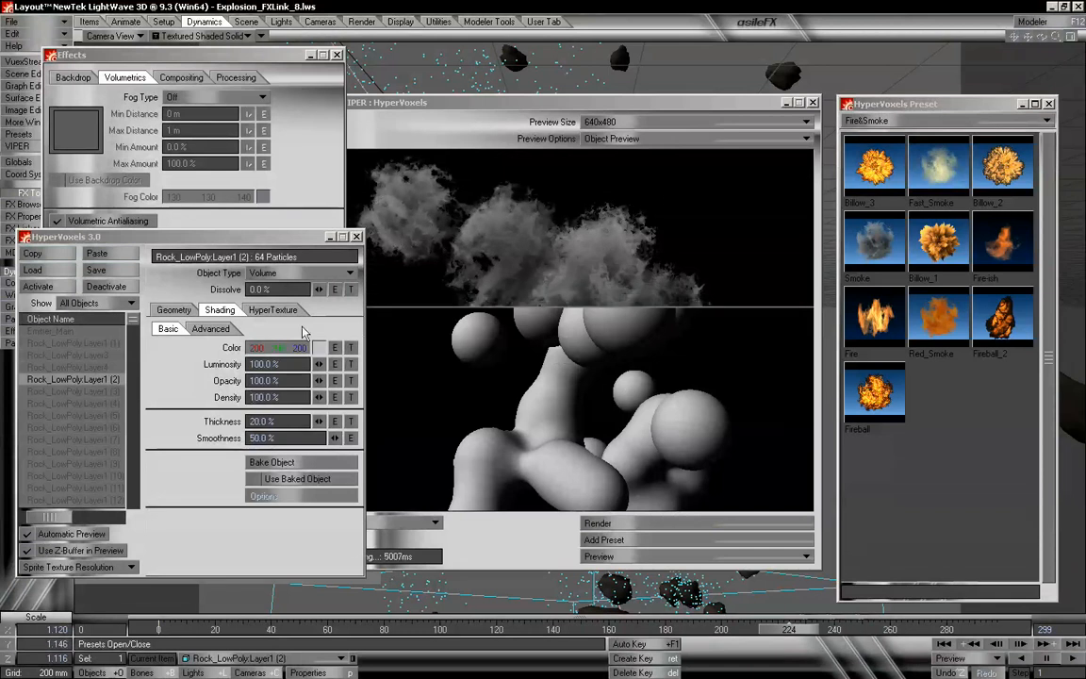
Set the dust trail's dissolve to 82.5% and its colour to a muted brown with red 117 and blue 81
drag(318, 291, 405, 290)
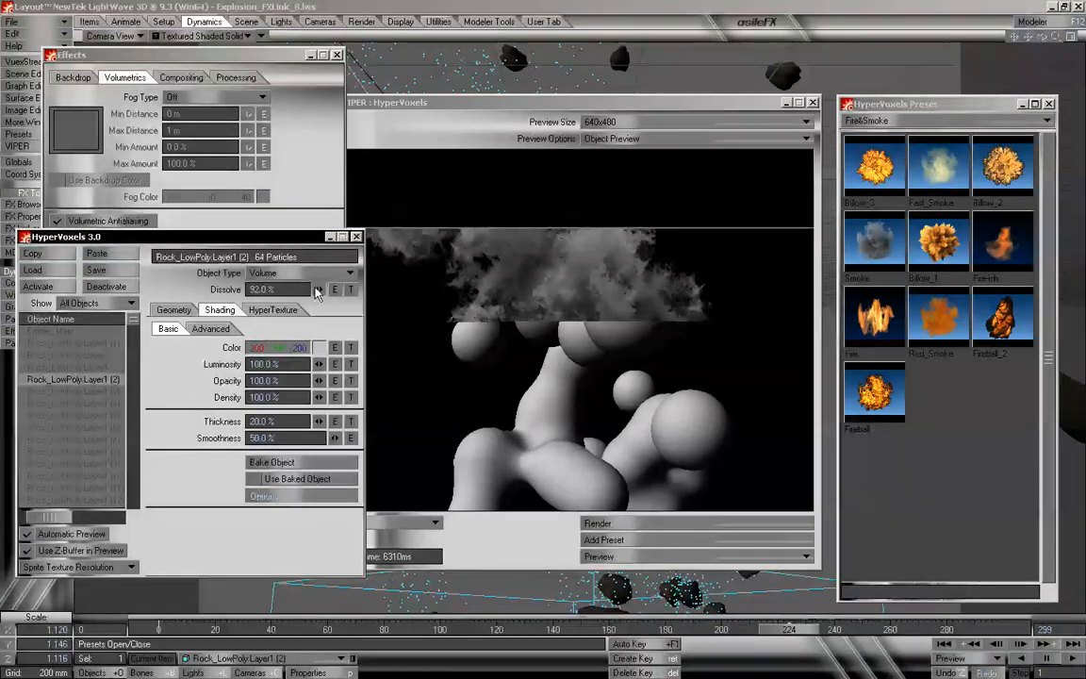
drag(319, 290, 309, 291)
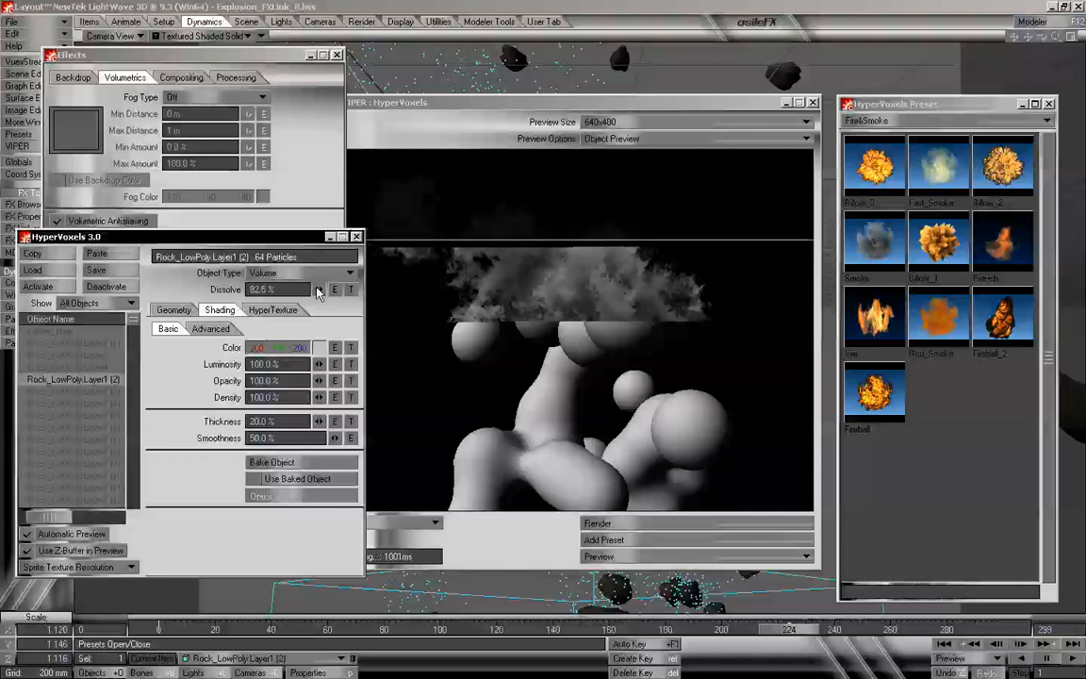
click(269, 347)
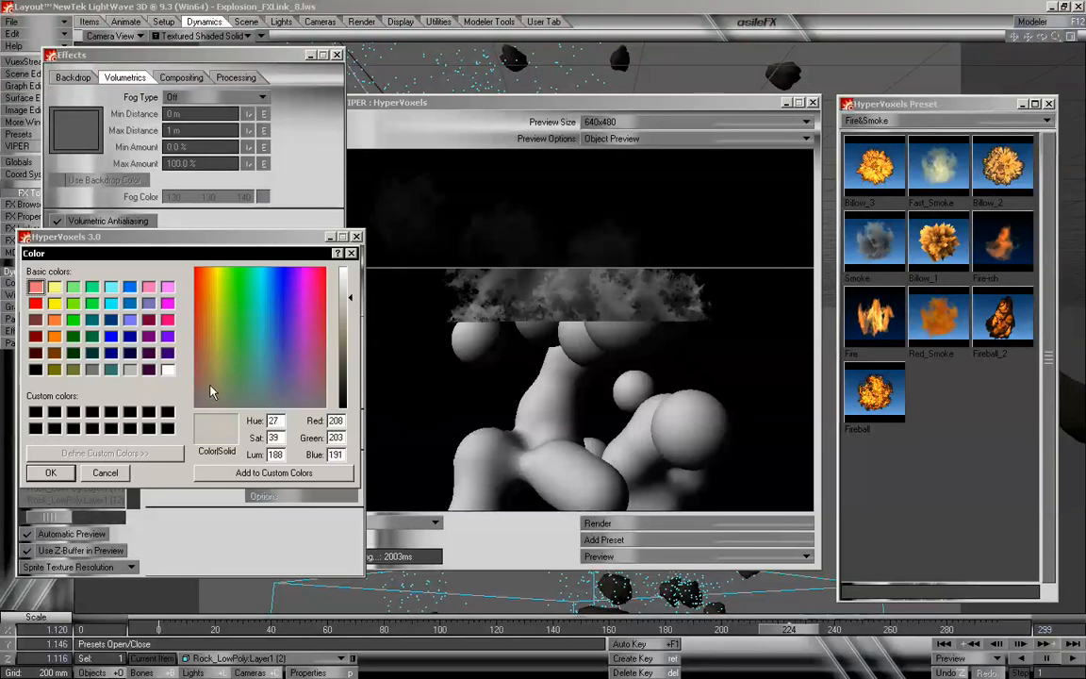
drag(210, 387, 209, 371)
click(203, 381)
click(51, 473)
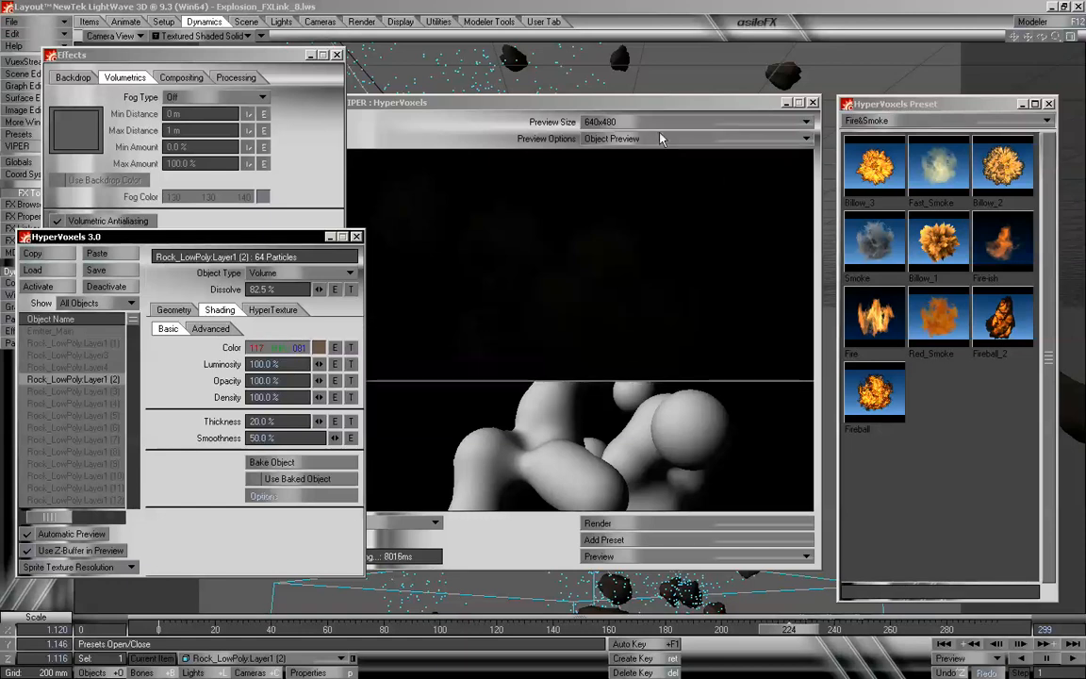
Check the dust in VIPER's Scene Preview mode and close the VIPER, HyperVoxels, Effects and preset windows
click(613, 140)
click(613, 151)
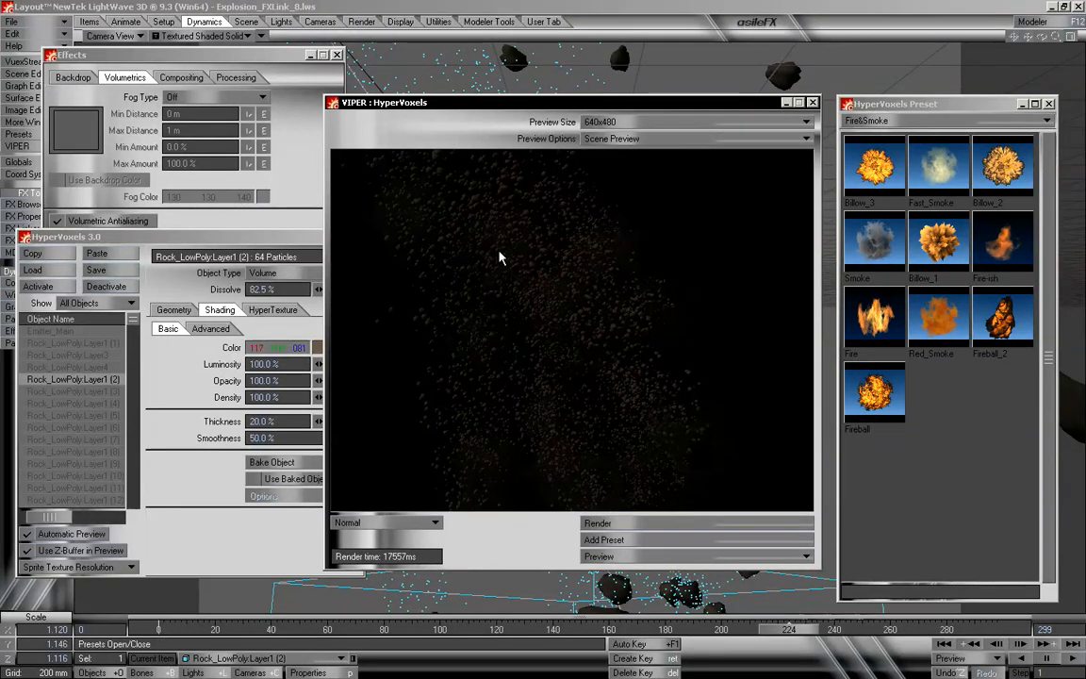
click(814, 102)
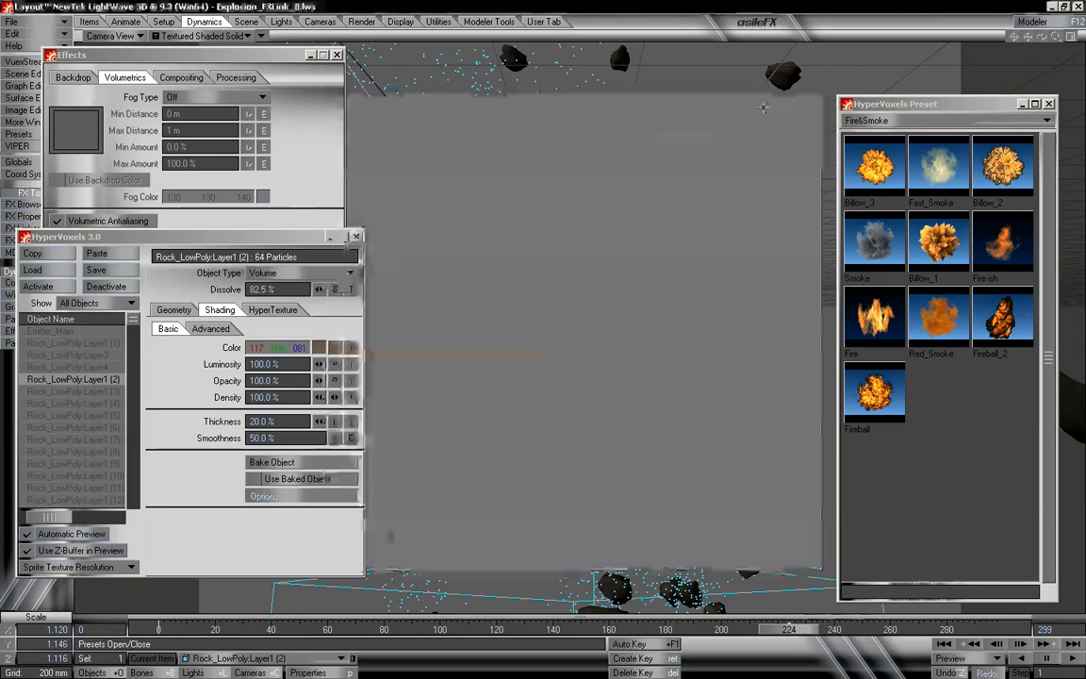
click(357, 237)
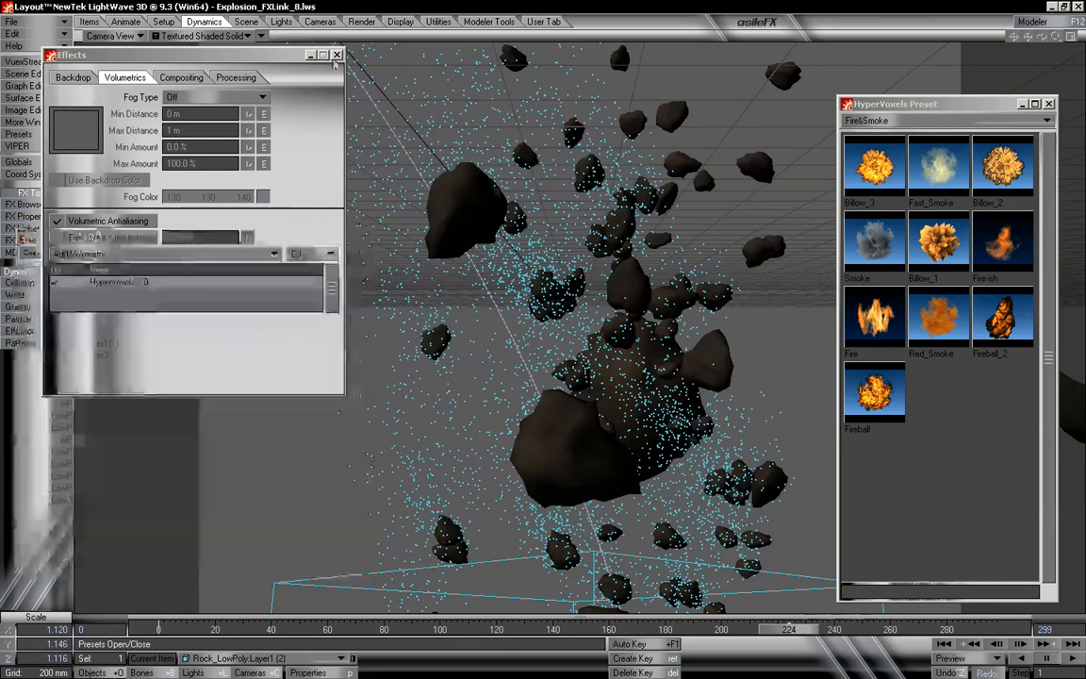
click(336, 55)
click(1049, 105)
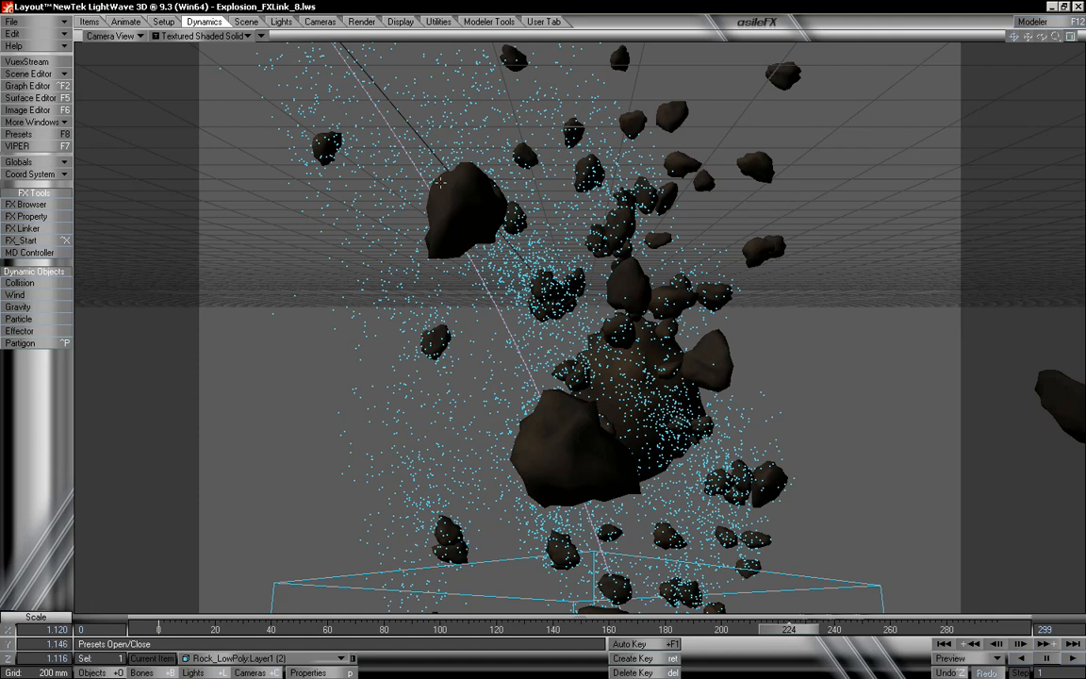
Set the particle rotation of the Emitter_Small_01 FX Emitter to Random Rotation&Scale
key(shift+h)
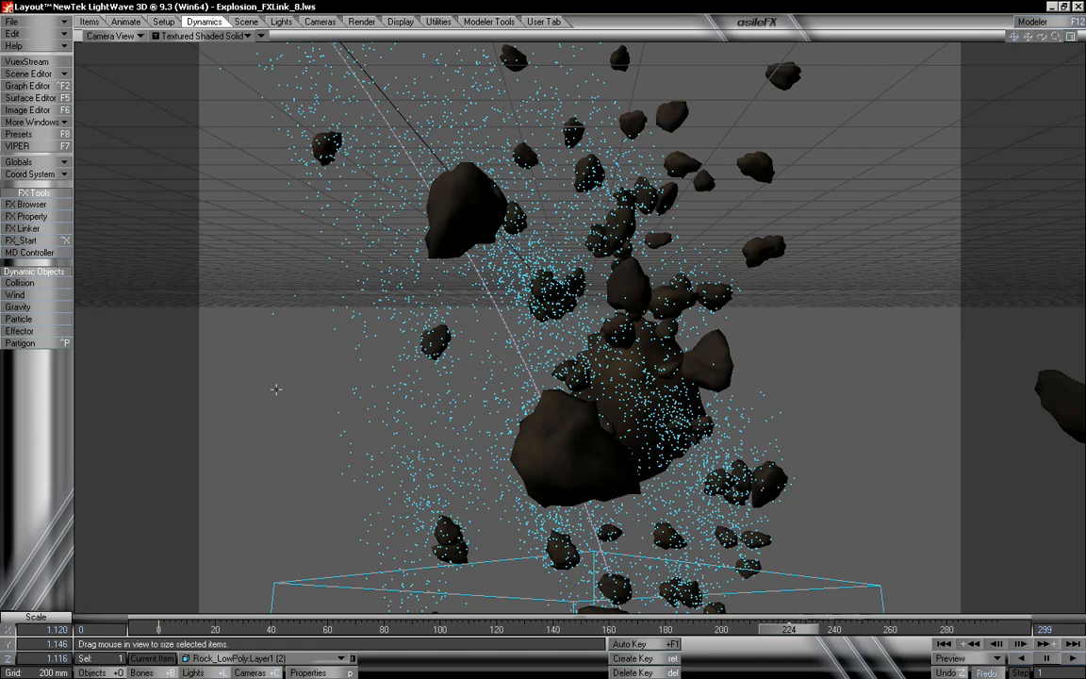
click(233, 659)
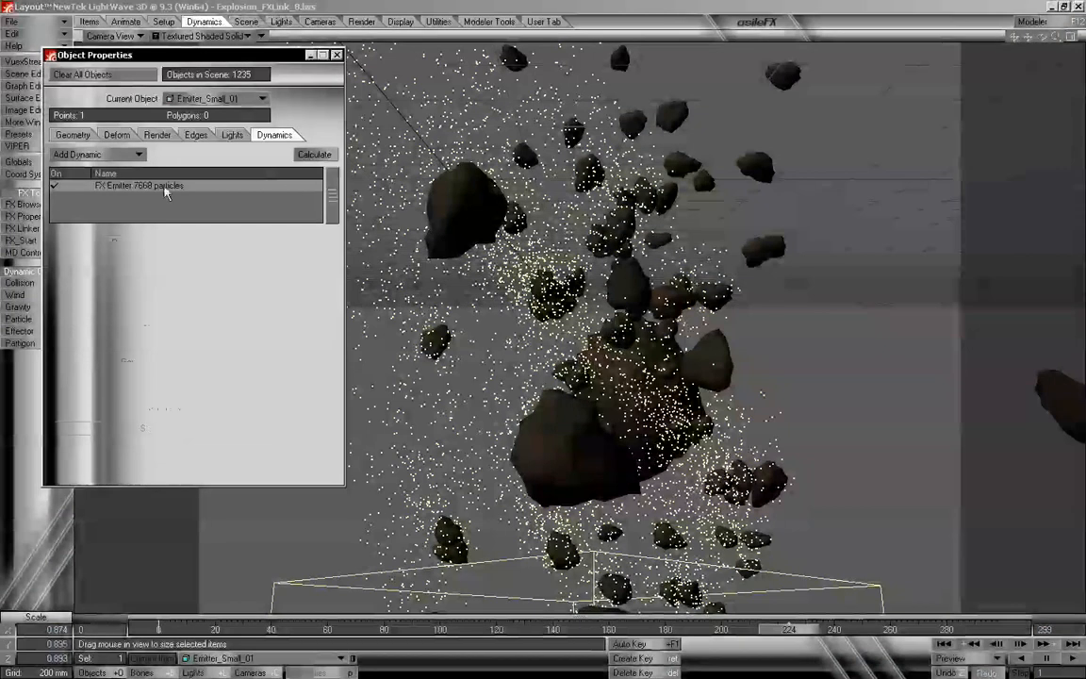
click(151, 185)
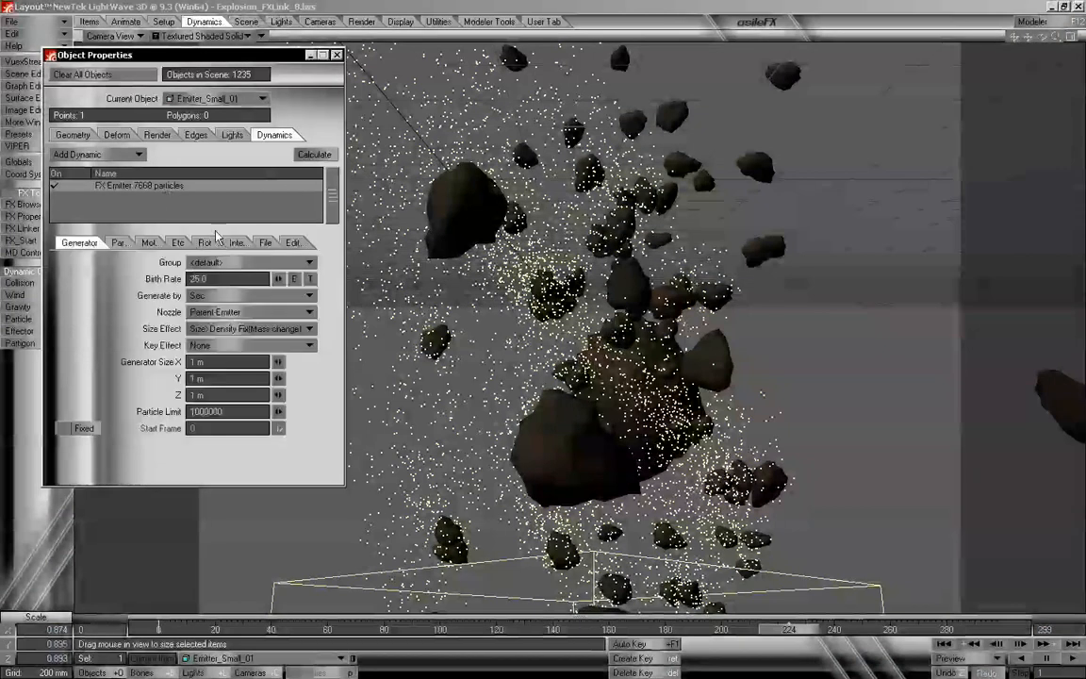
click(205, 242)
click(221, 262)
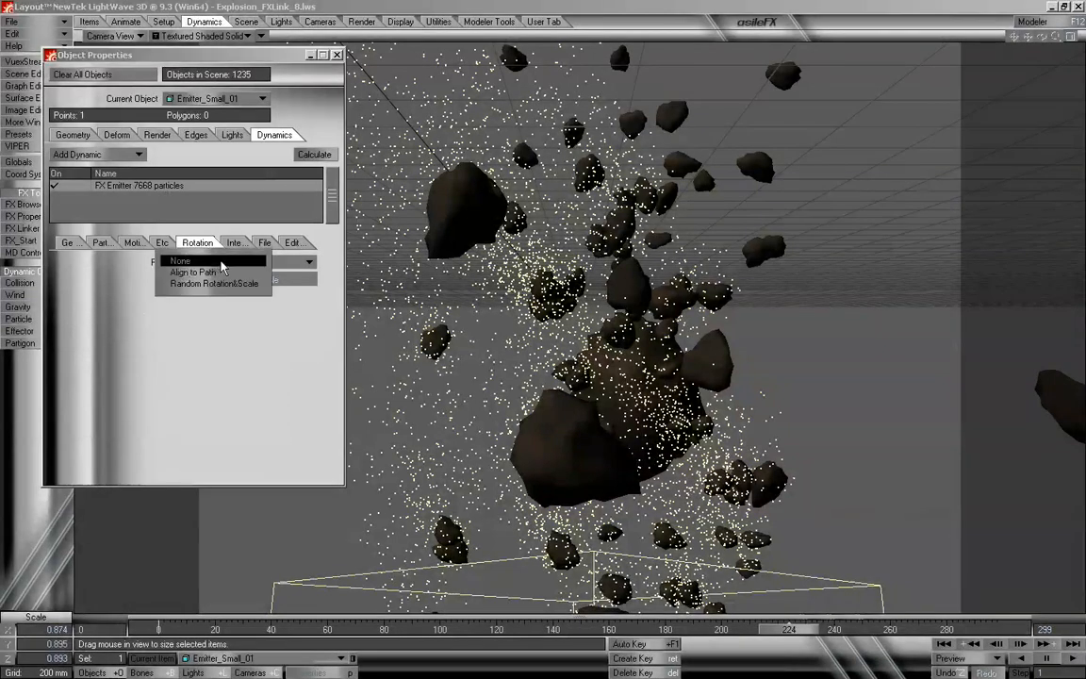
click(179, 284)
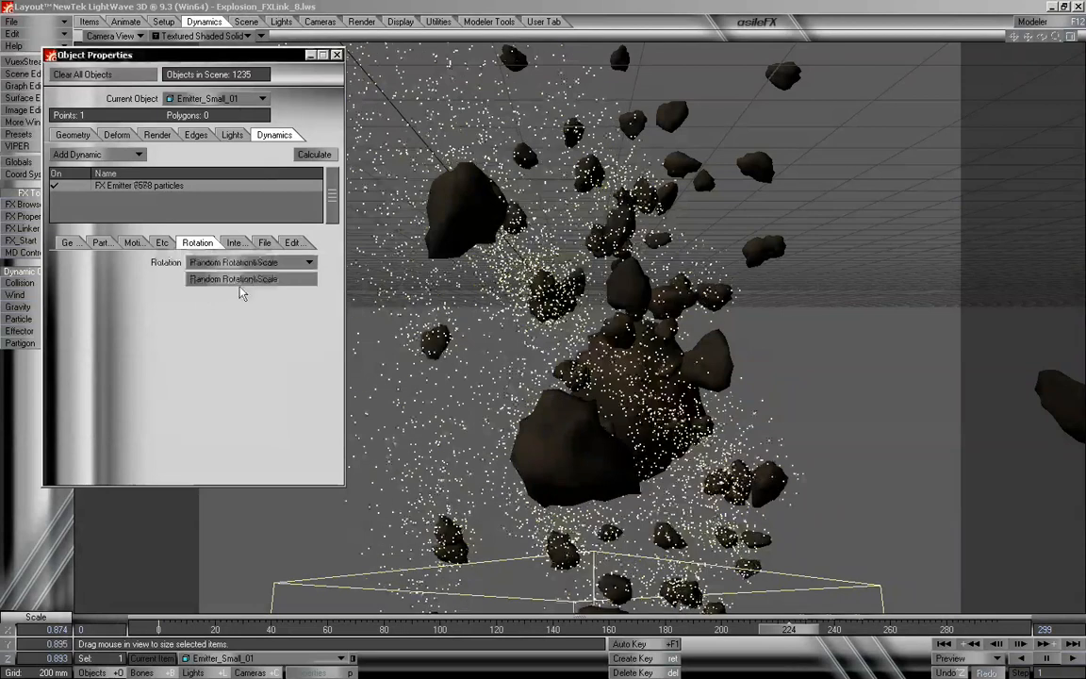
Give the small emitter a random spin of minimum 5 and maximum 10 on heading, pitch and bank, and close its properties
click(246, 283)
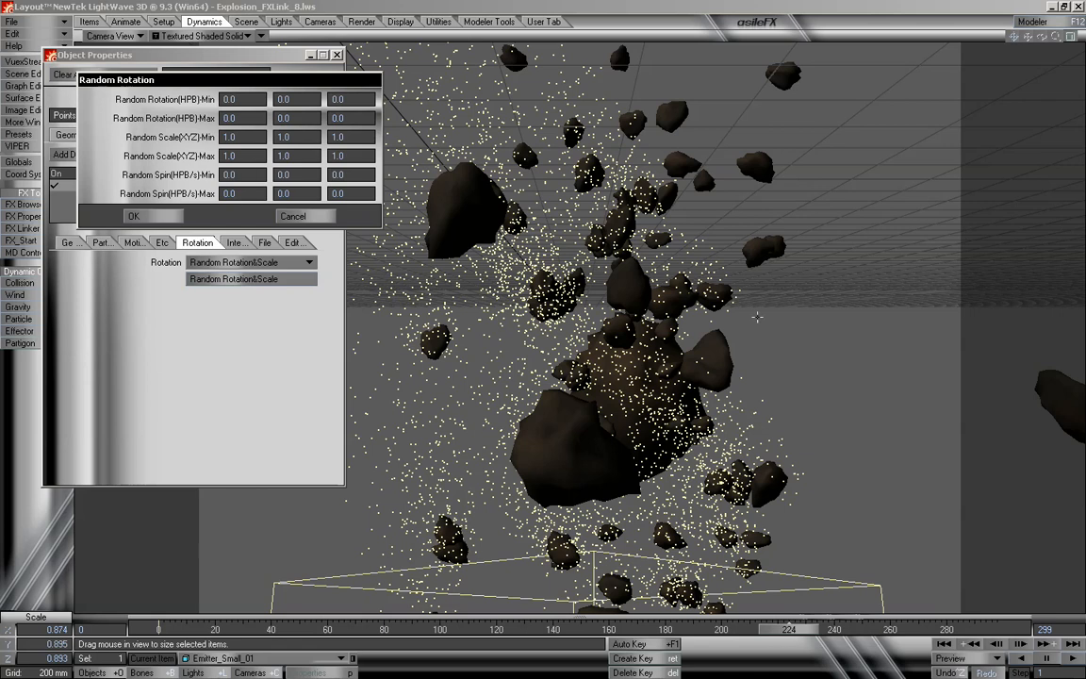
click(236, 173)
text(5)
drag(304, 178, 273, 178)
text(5)
click(353, 175)
text(5)
key(Tab)
text(10)
key(Tab)
text(10)
key(Tab)
text(10)
click(134, 215)
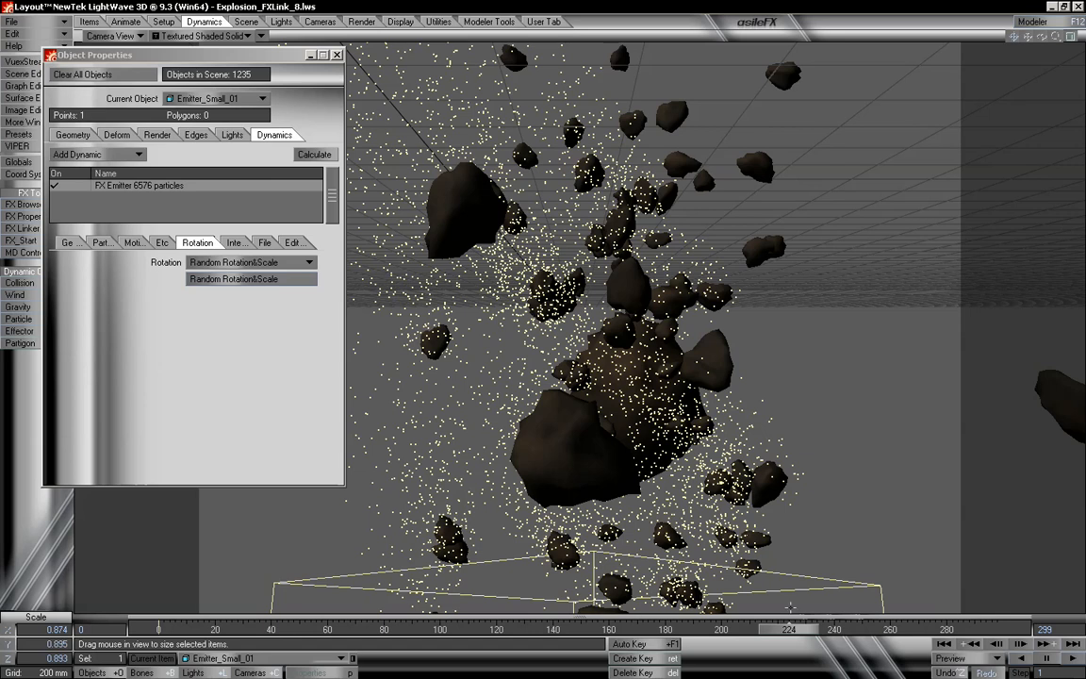
click(337, 54)
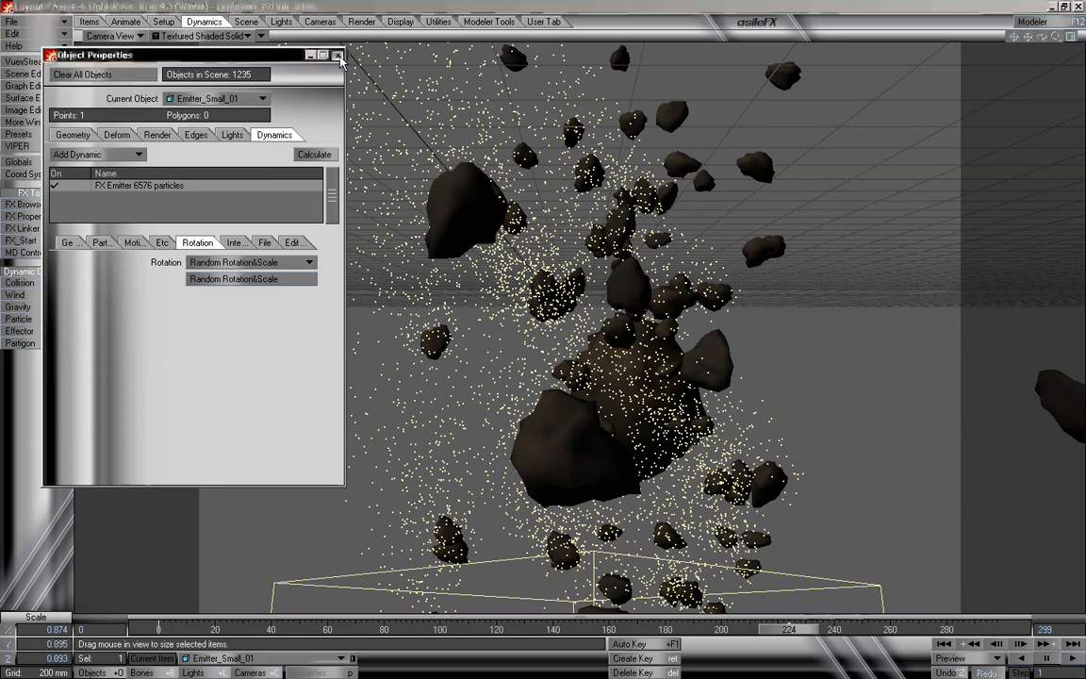
Set the camera resolution to SVGA (800 x 600) and its antialiasing to PLD 2-Pass
click(247, 672)
click(307, 672)
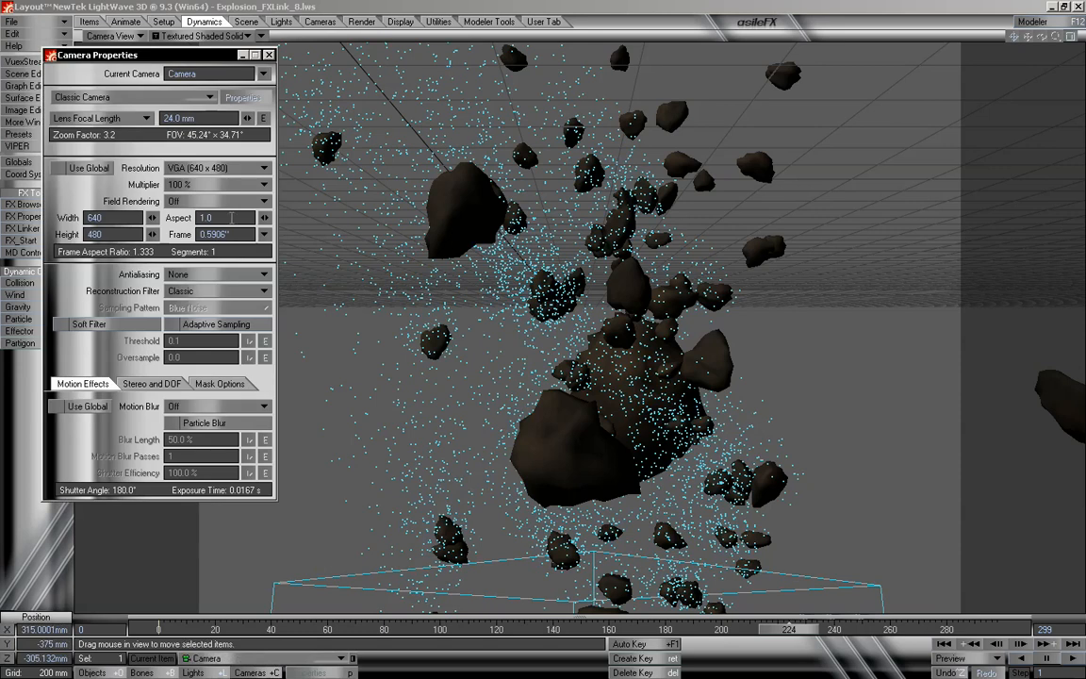
click(204, 169)
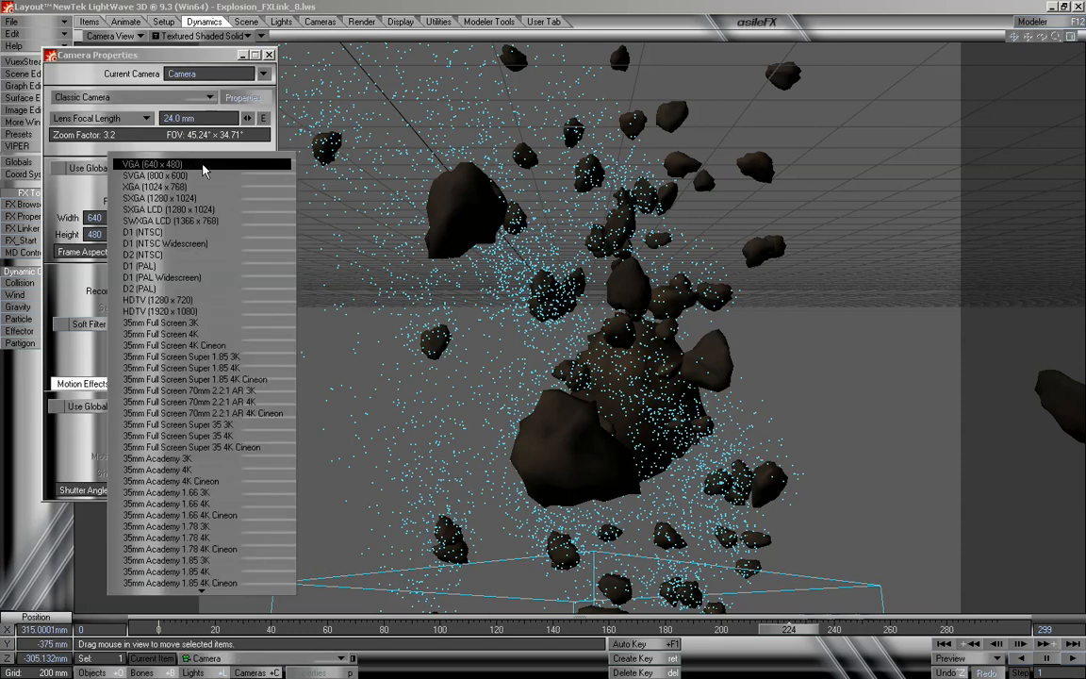
click(204, 179)
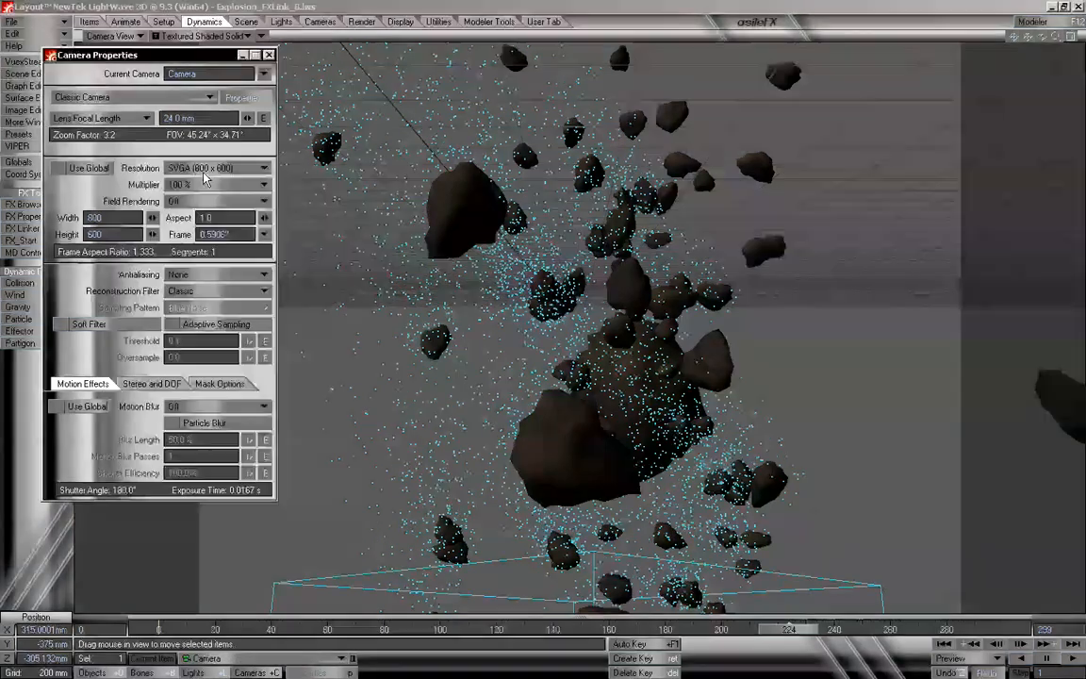
click(215, 274)
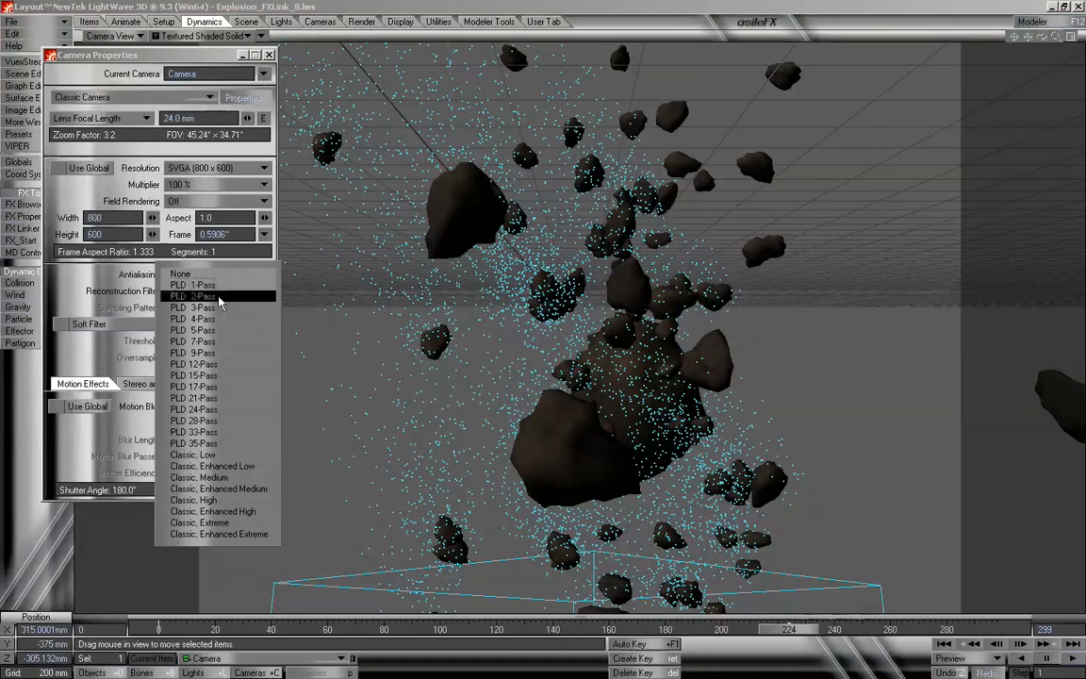
click(218, 298)
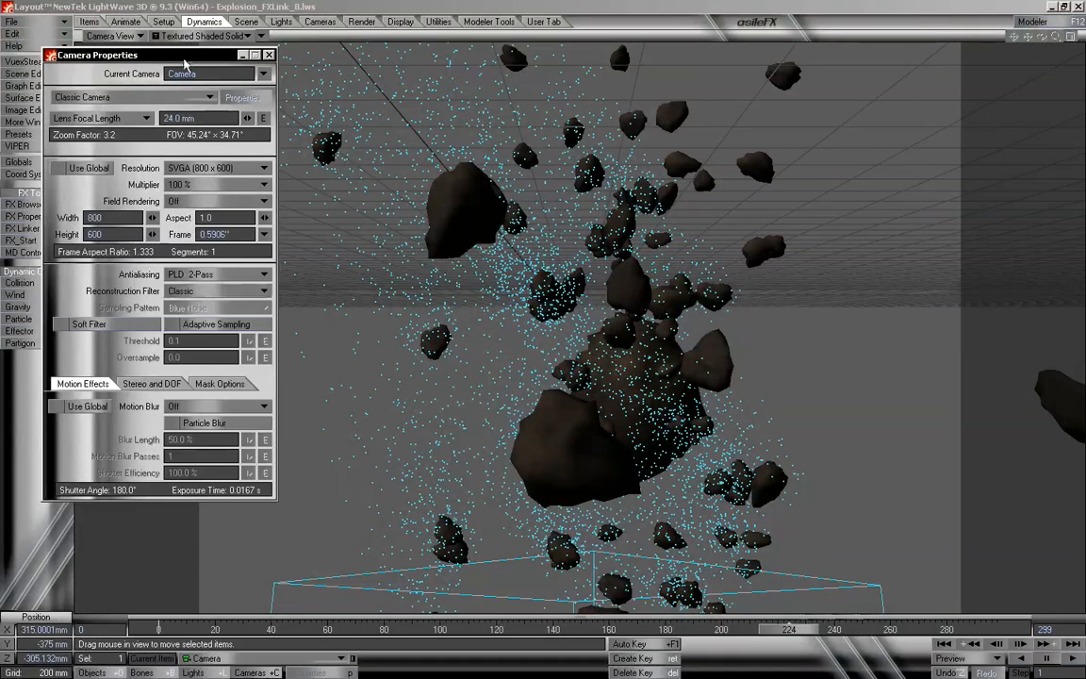
drag(185, 61, 215, 58)
Render the current frame and move the rendered image window clear for inspection
click(360, 22)
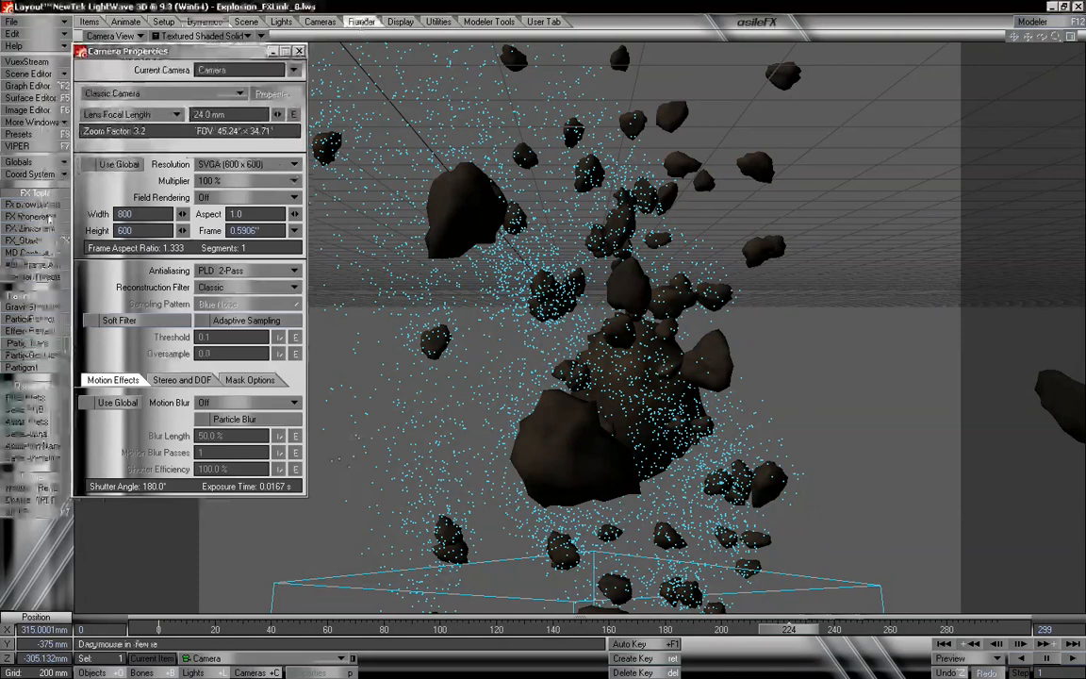
click(38, 216)
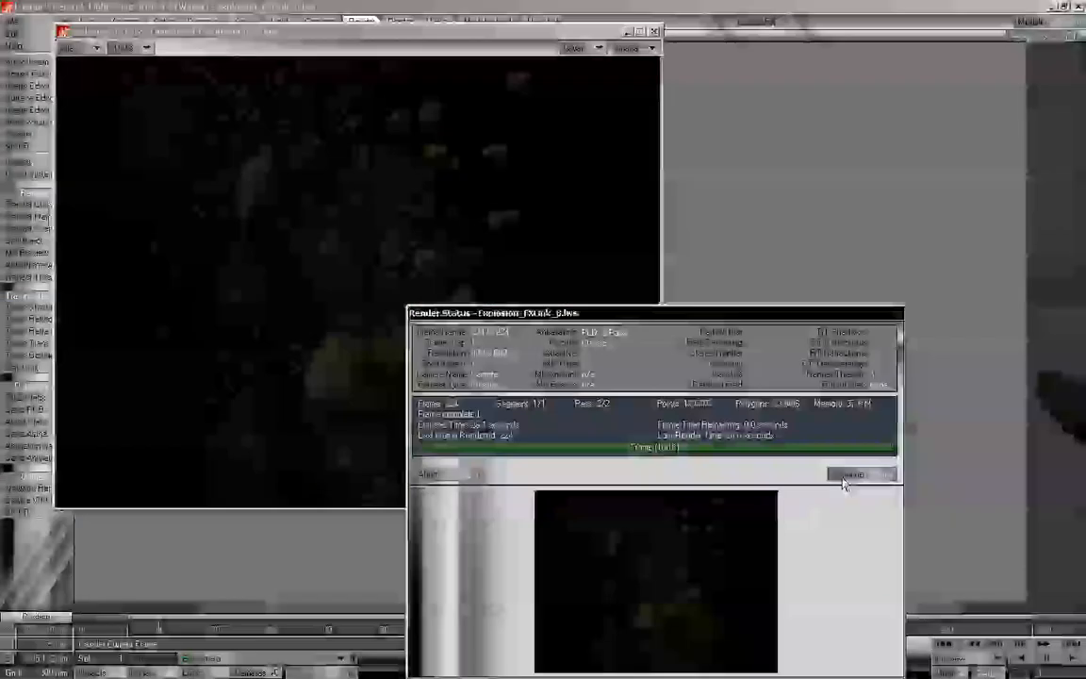
click(846, 476)
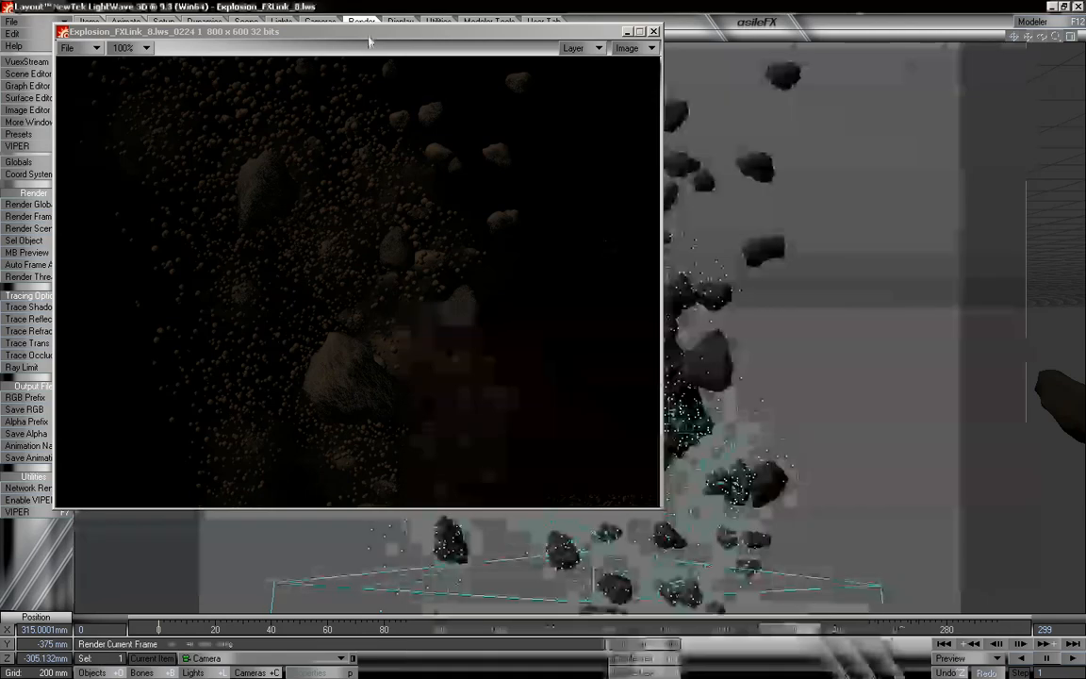
drag(369, 42, 435, 60)
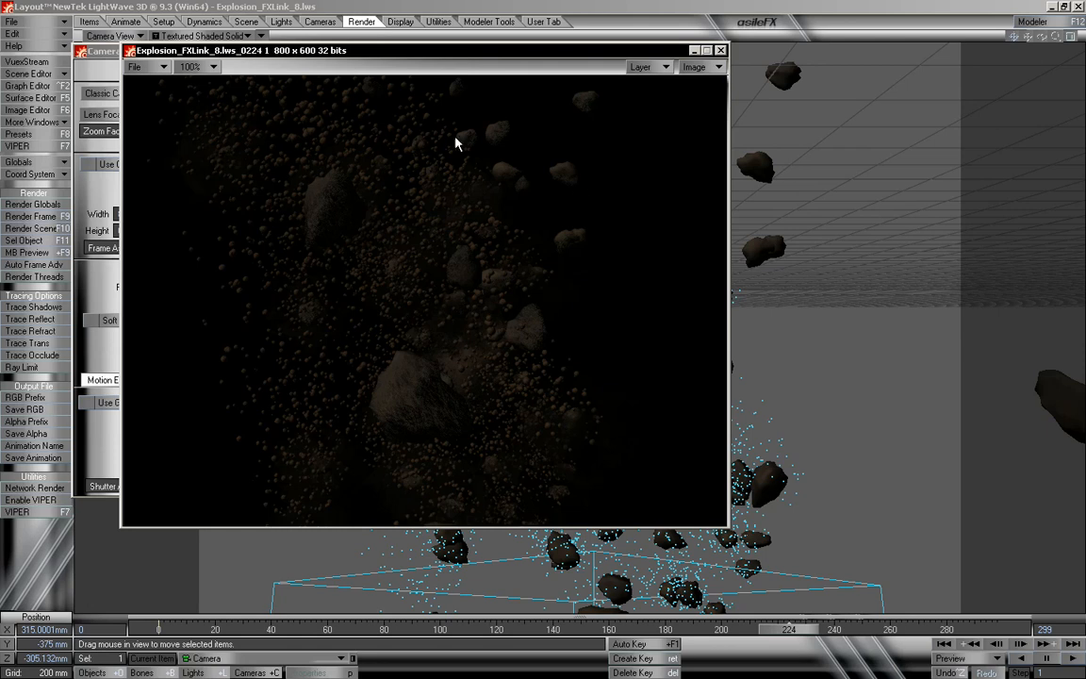
Close the rendered image and camera properties, and set the HyperVoxels particle size of Emitter_Small_01 to 3 mm
click(719, 50)
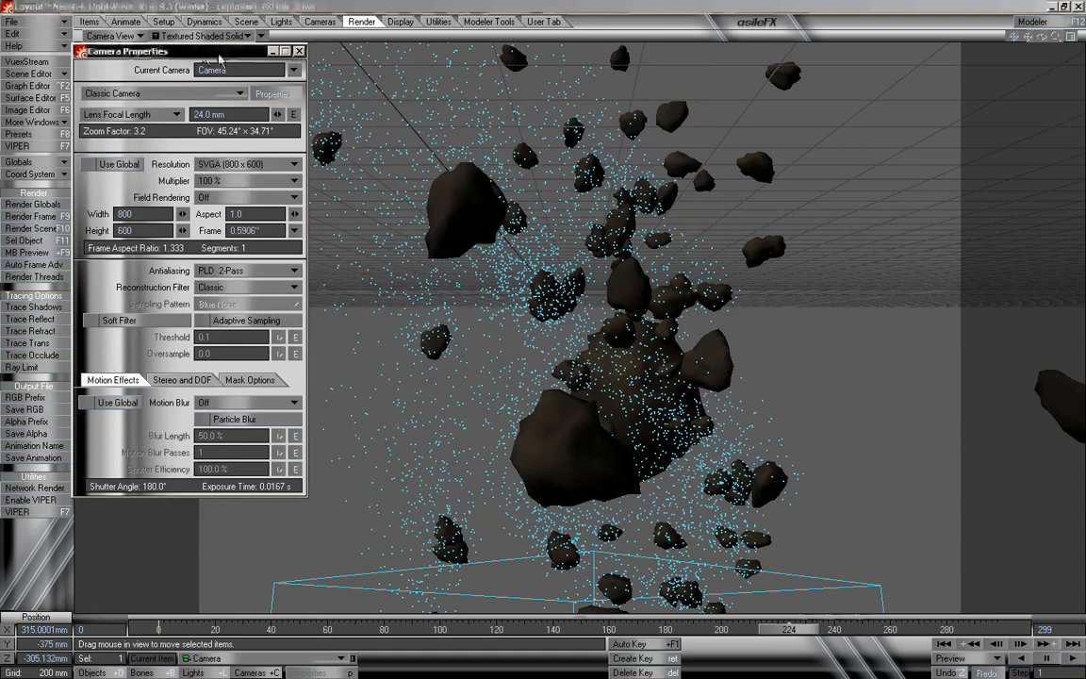
click(299, 50)
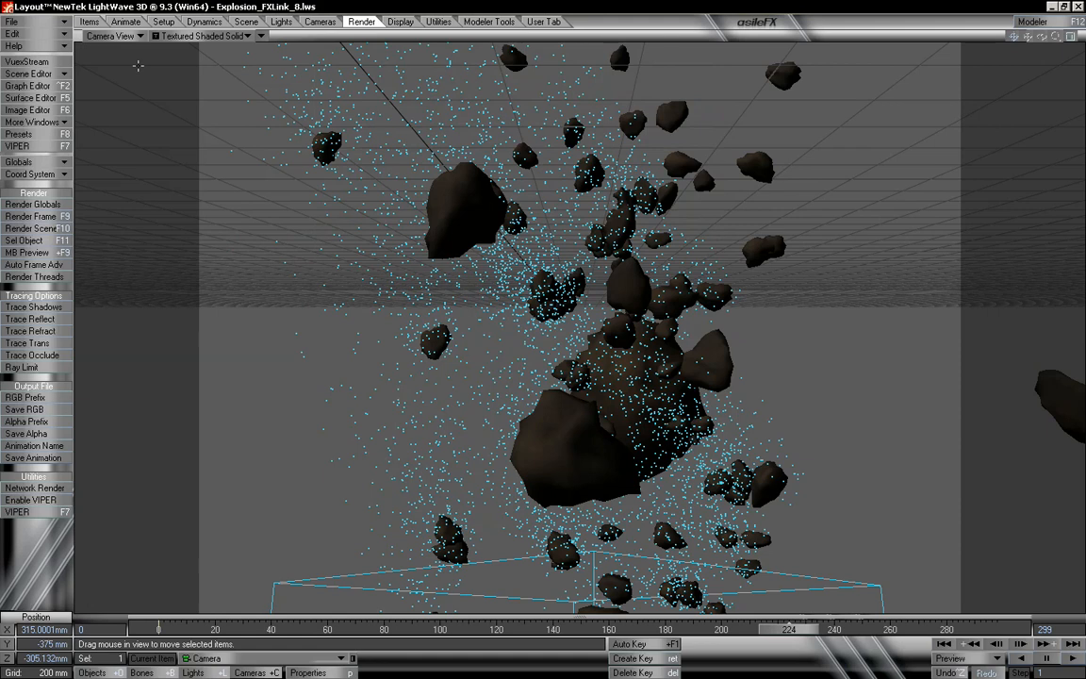
key(ctrl+F6)
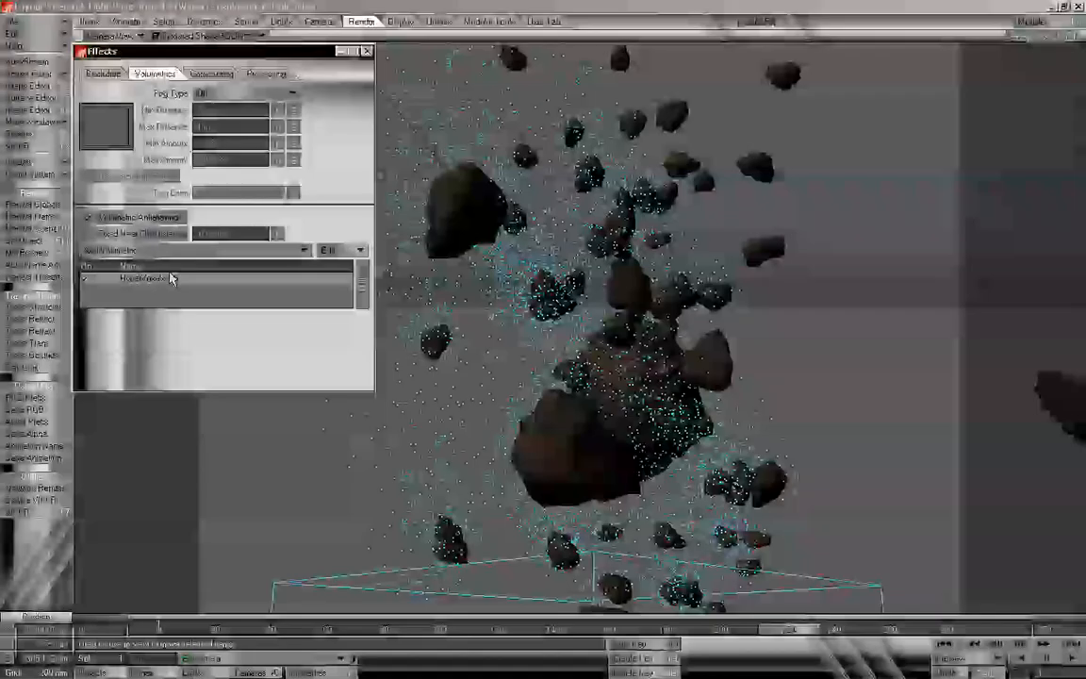
double_click(170, 282)
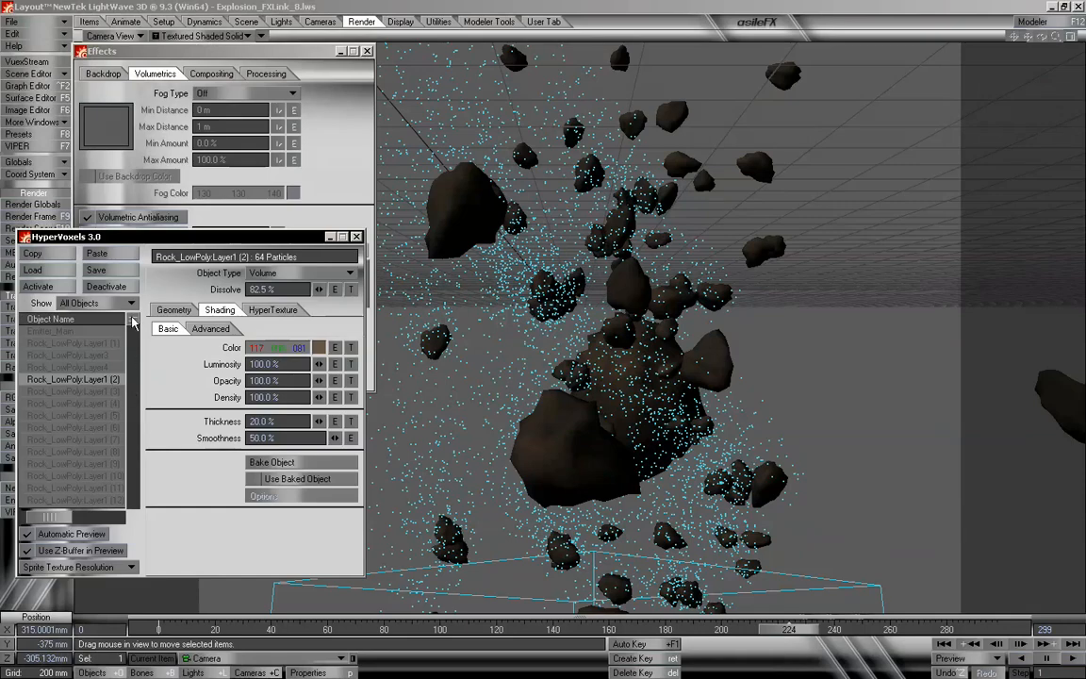
drag(133, 320, 151, 508)
click(57, 499)
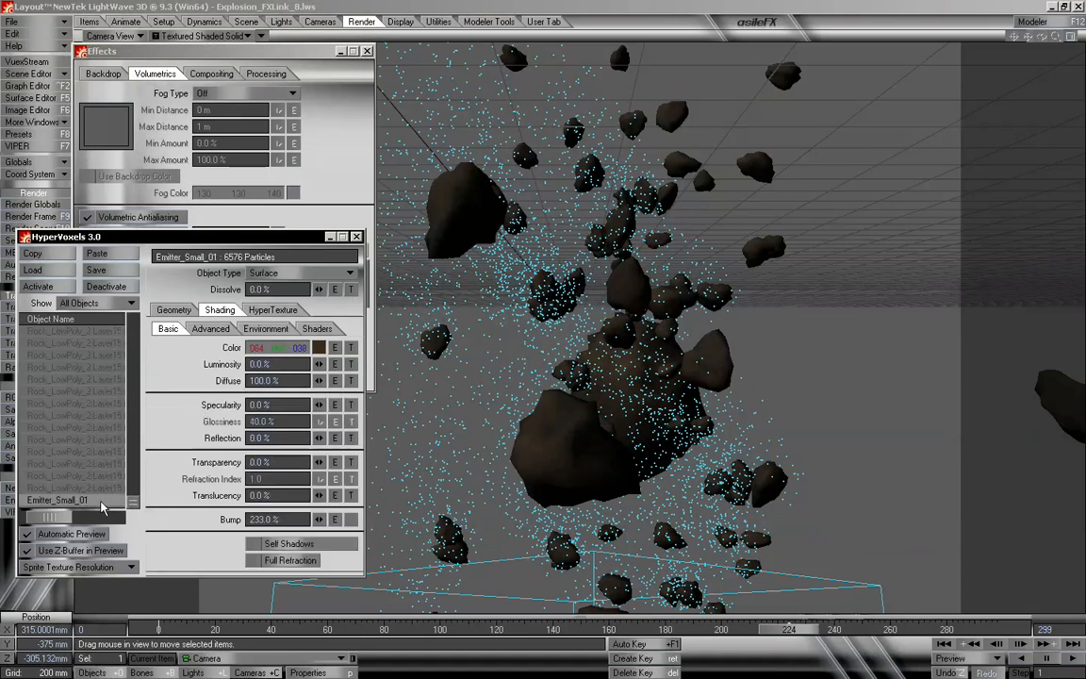
click(162, 309)
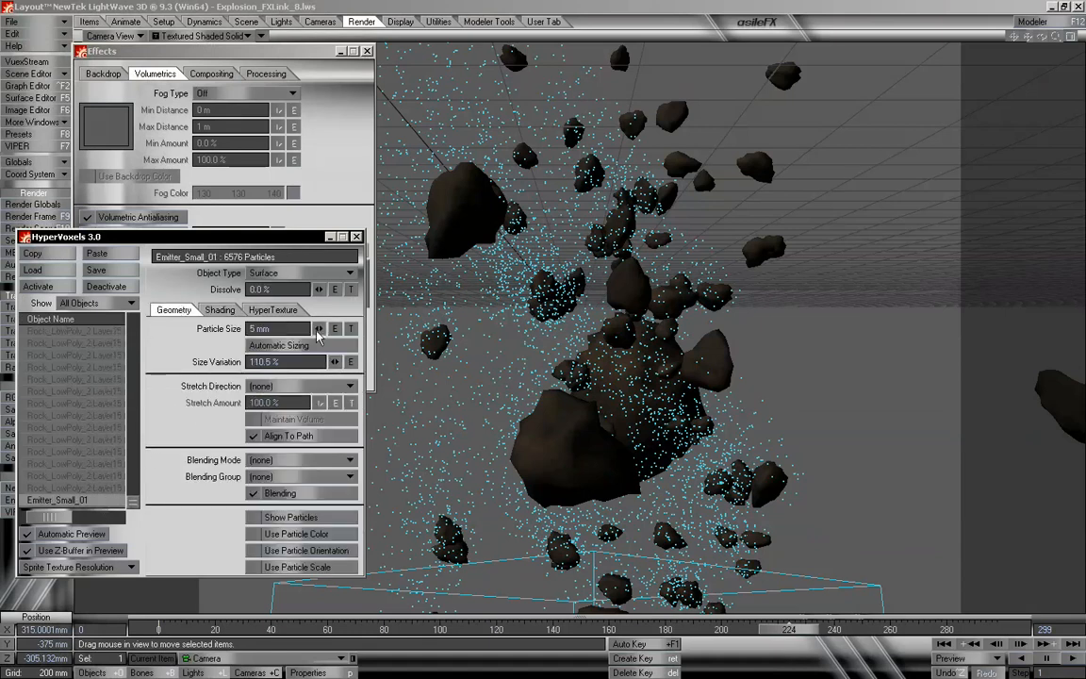
text(3)
key(Return)
Review the HyperTexture settings of Emitter_Small_01 and render a VIPER preview of its HyperVoxels
click(272, 310)
mouse_move(351, 362)
mouse_down()
mouse_move(371, 362)
mouse_move(352, 379)
mouse_move(370, 379)
mouse_move(355, 385)
mouse_up()
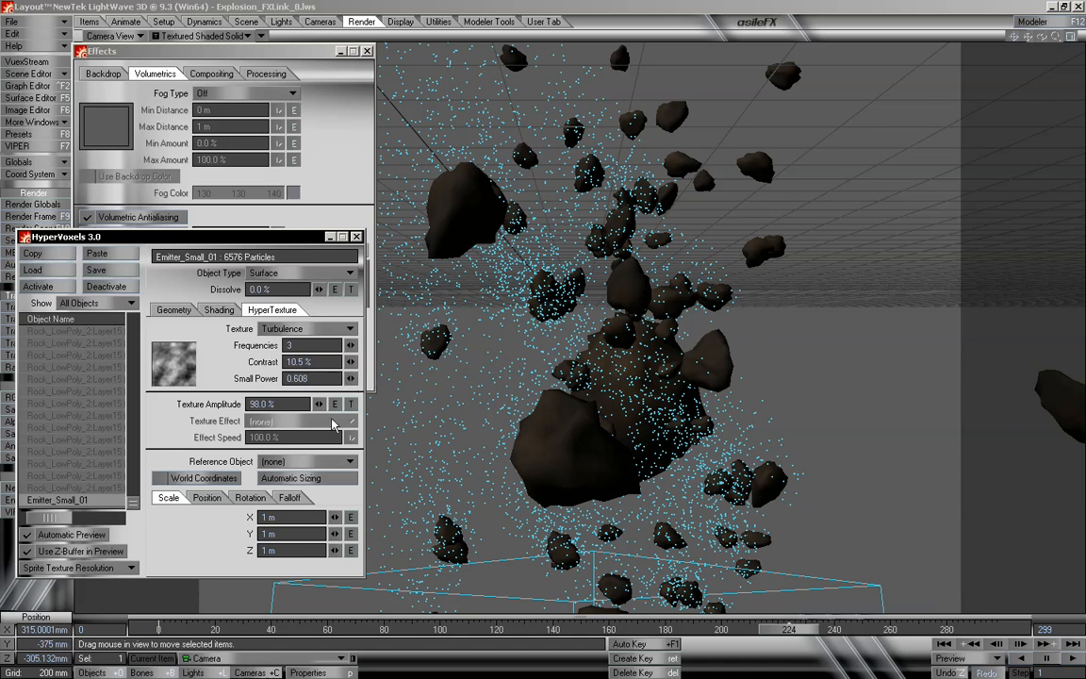
drag(279, 515, 208, 515)
click(50, 147)
click(646, 526)
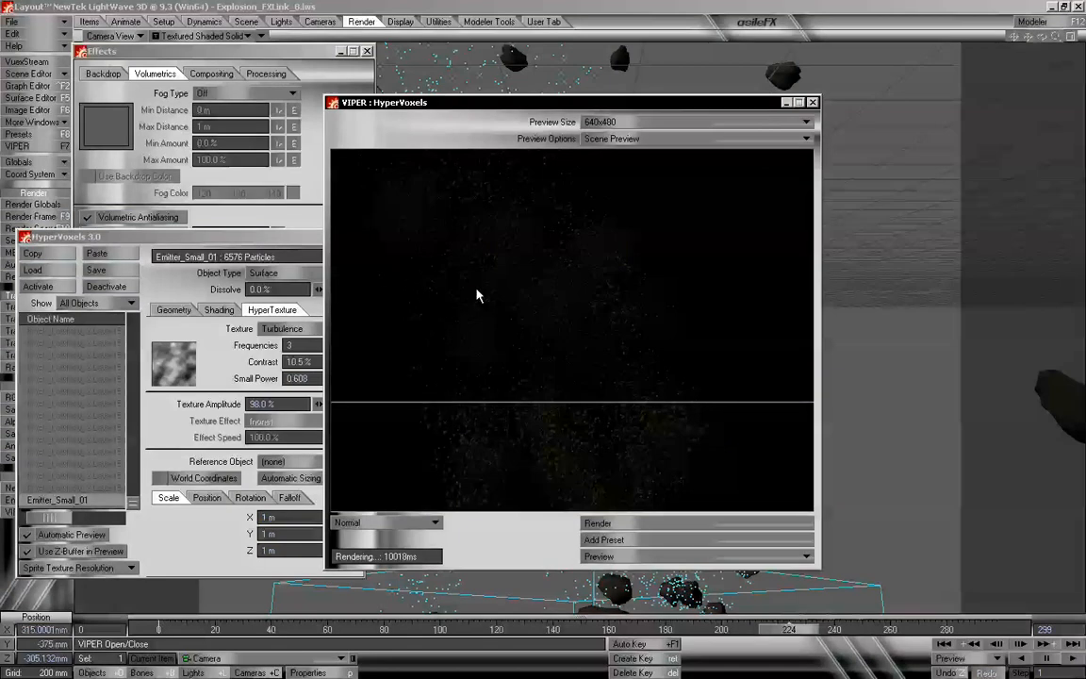
Set the HyperTexture scale of Emitter_Small_01 to 100 mm on X, Y and Z, and close the HyperVoxels, VIPER and Effects windows
click(229, 239)
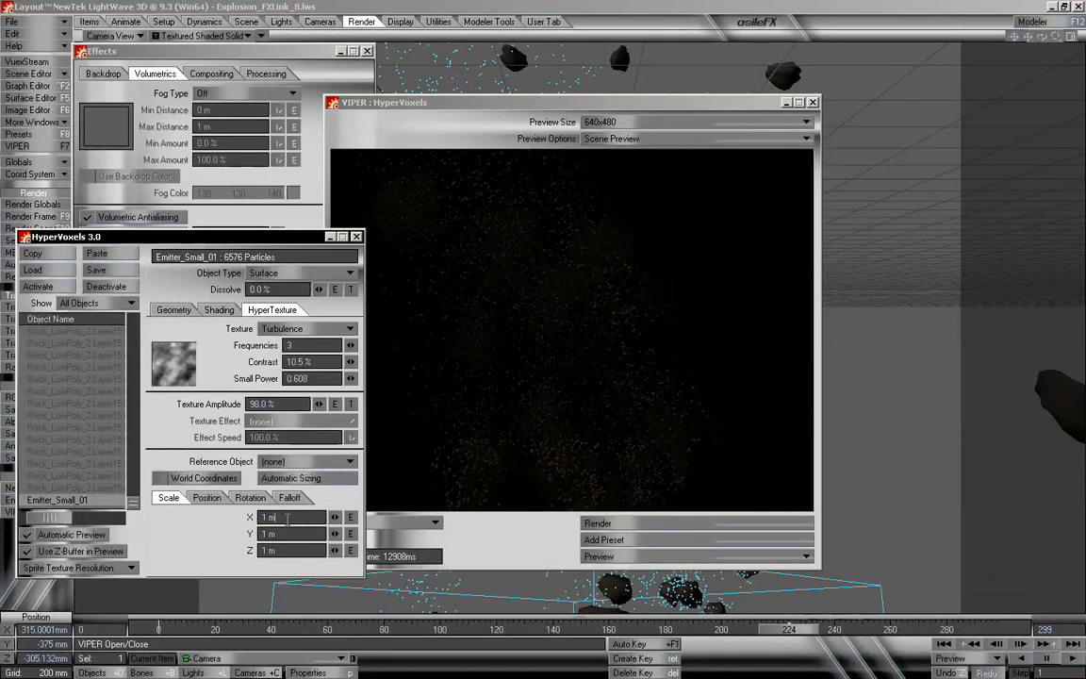
drag(287, 519, 250, 520)
text(100mm)
key(Tab)
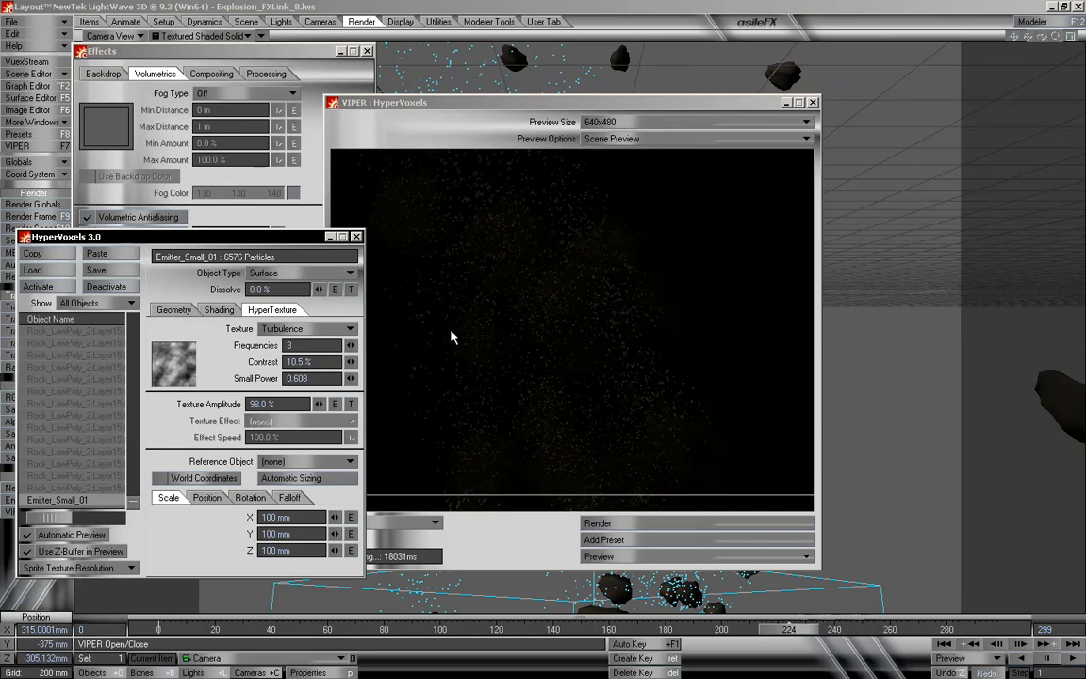
click(357, 236)
click(813, 103)
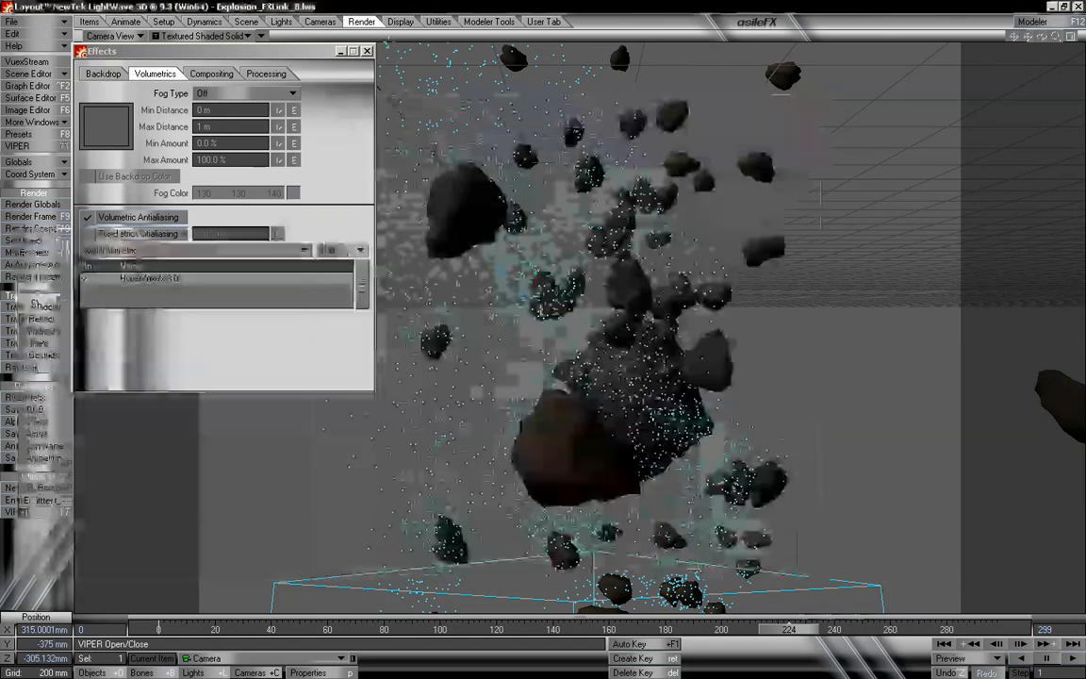
click(366, 51)
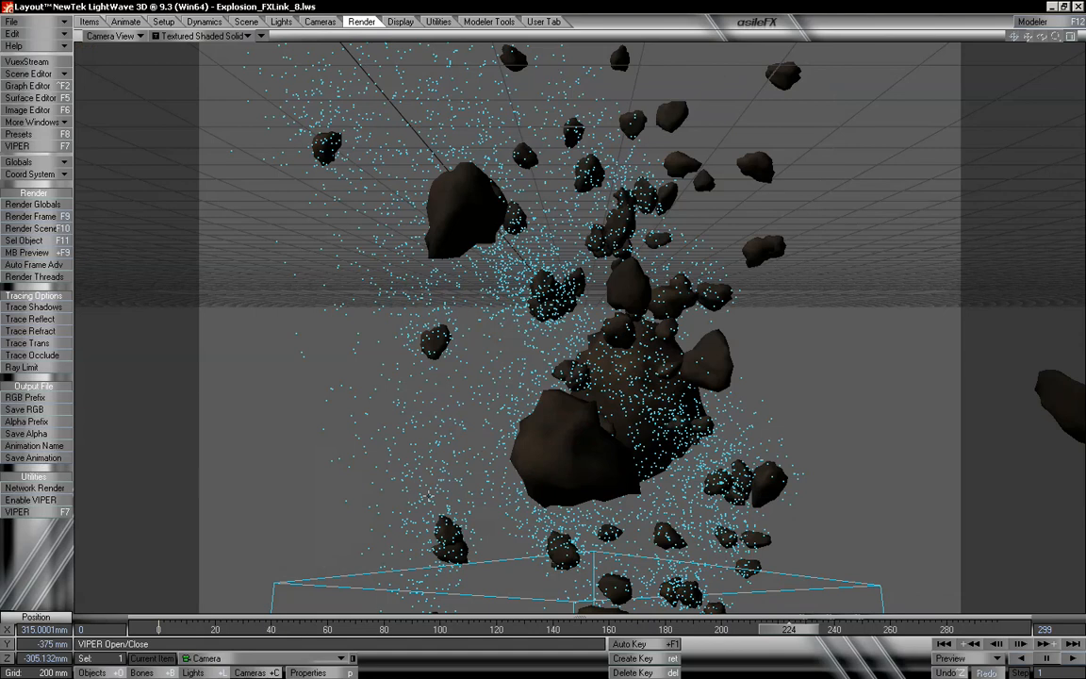
Set the camera resolution to HDTV (1280 x 720) and close the camera properties
click(263, 672)
click(307, 672)
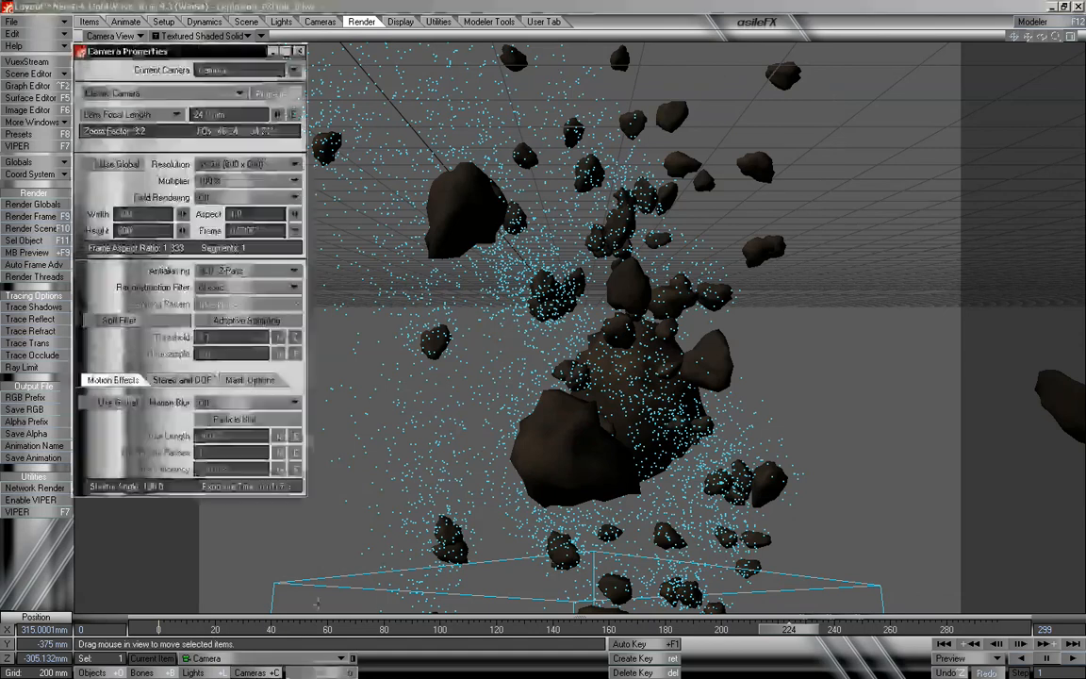
click(229, 164)
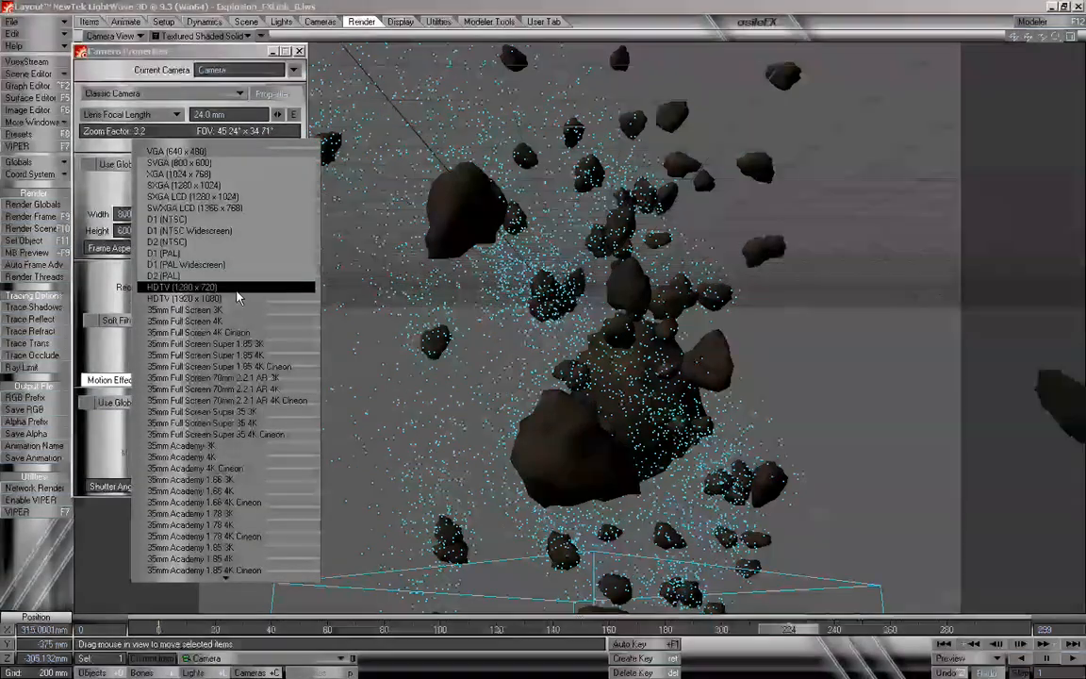
click(193, 291)
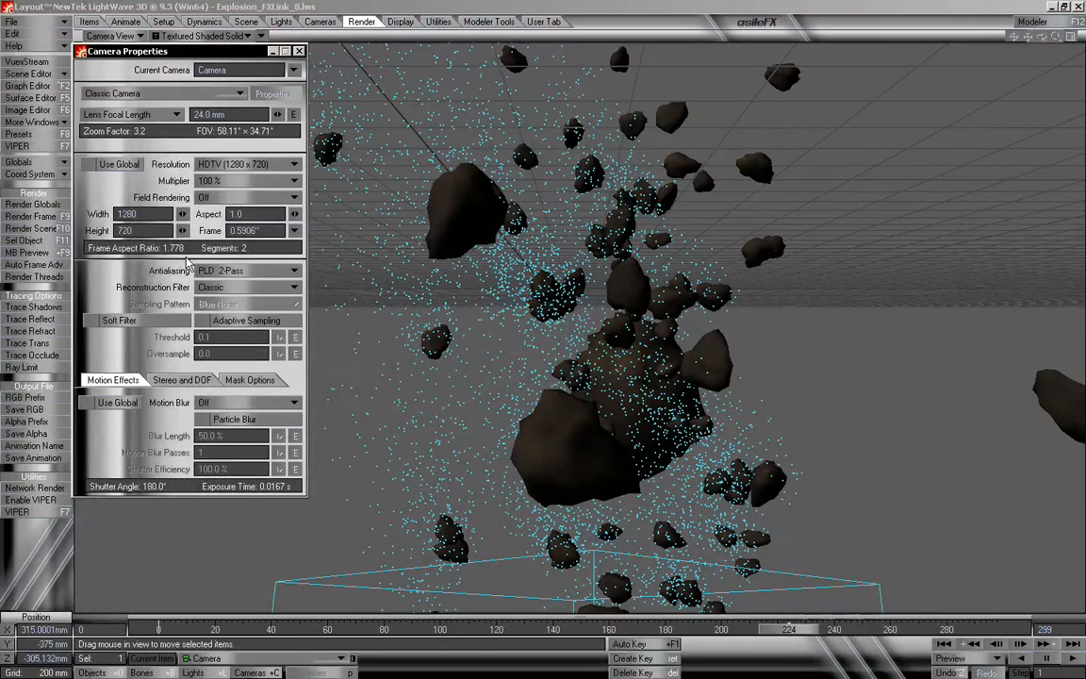
click(299, 52)
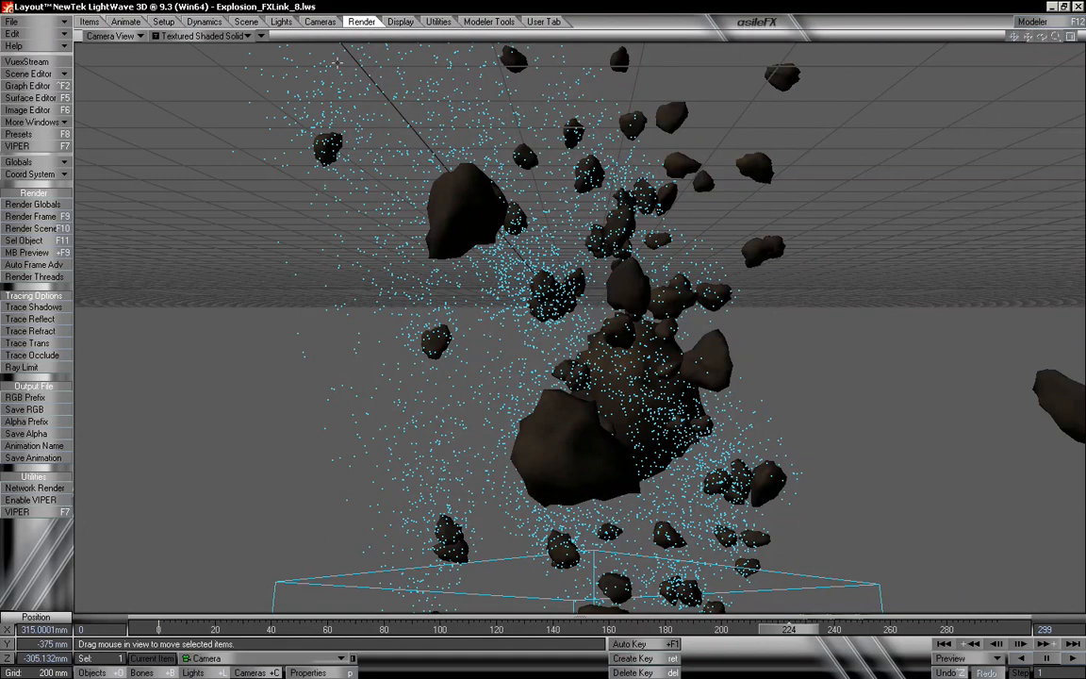
Render the current frame at the new resolution, inspect the debris and close the rendered image
click(35, 219)
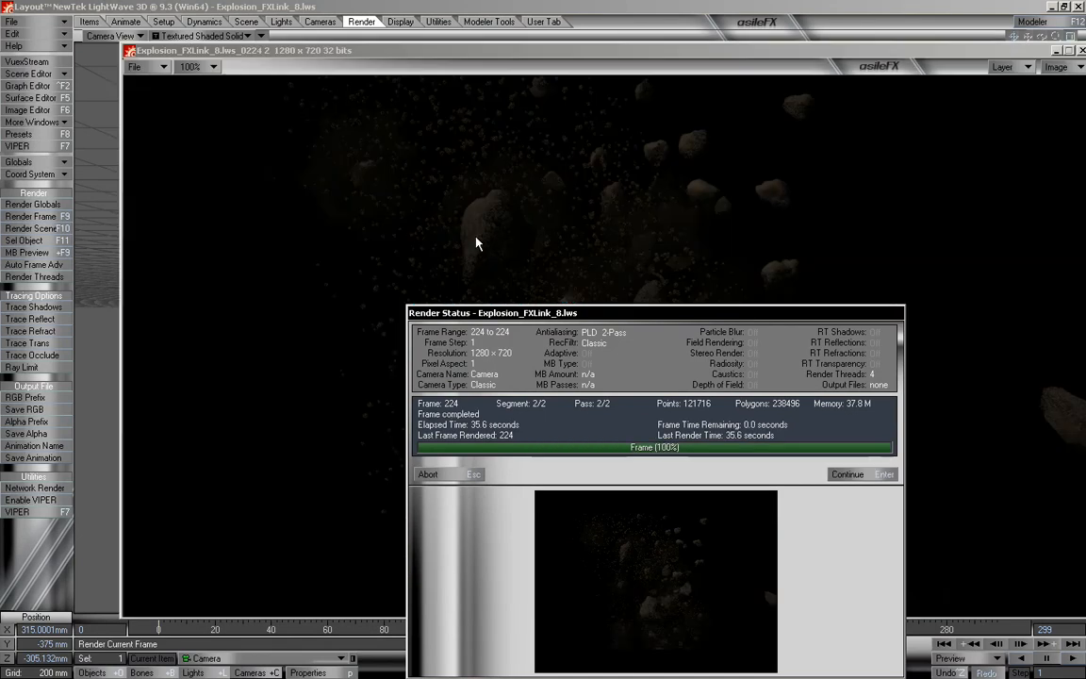
click(846, 474)
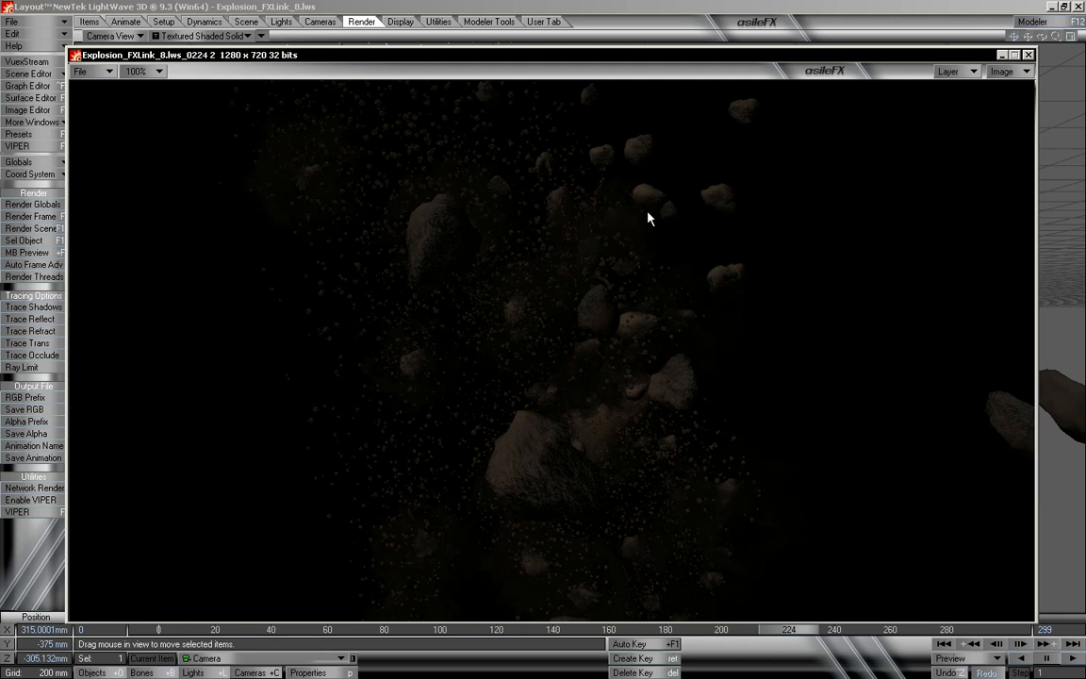
click(1028, 55)
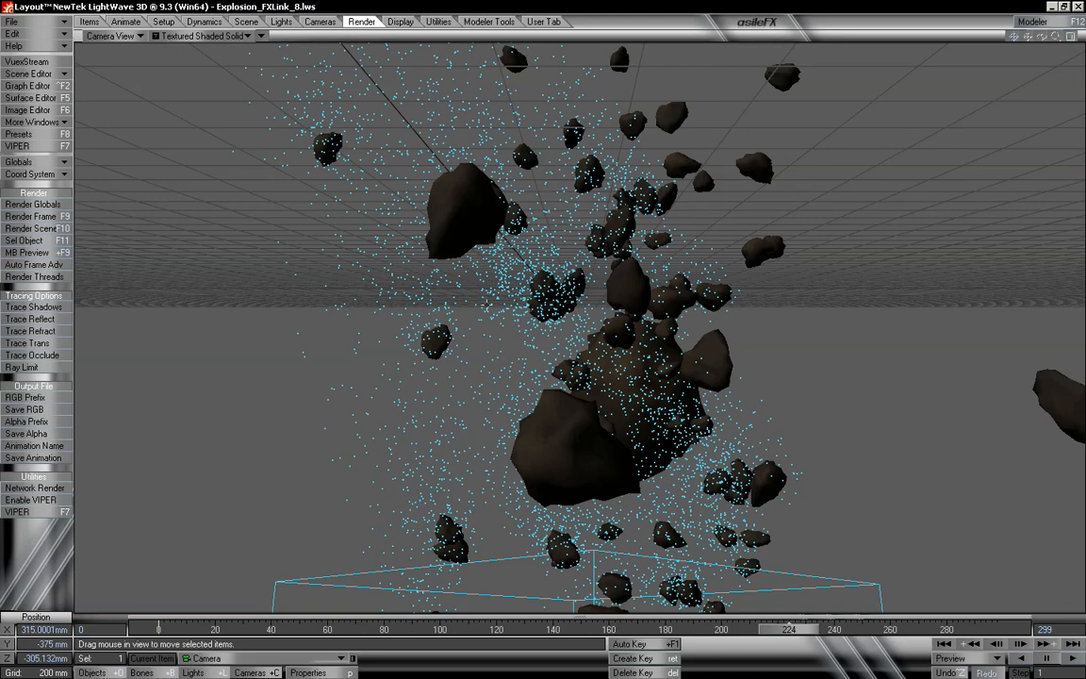
Set the HyperVoxels stretch direction of Rock_LowPoly:Layer1 (2) to Velocity, enable Align To Path, and close the effect windows
key(ctrl+F6)
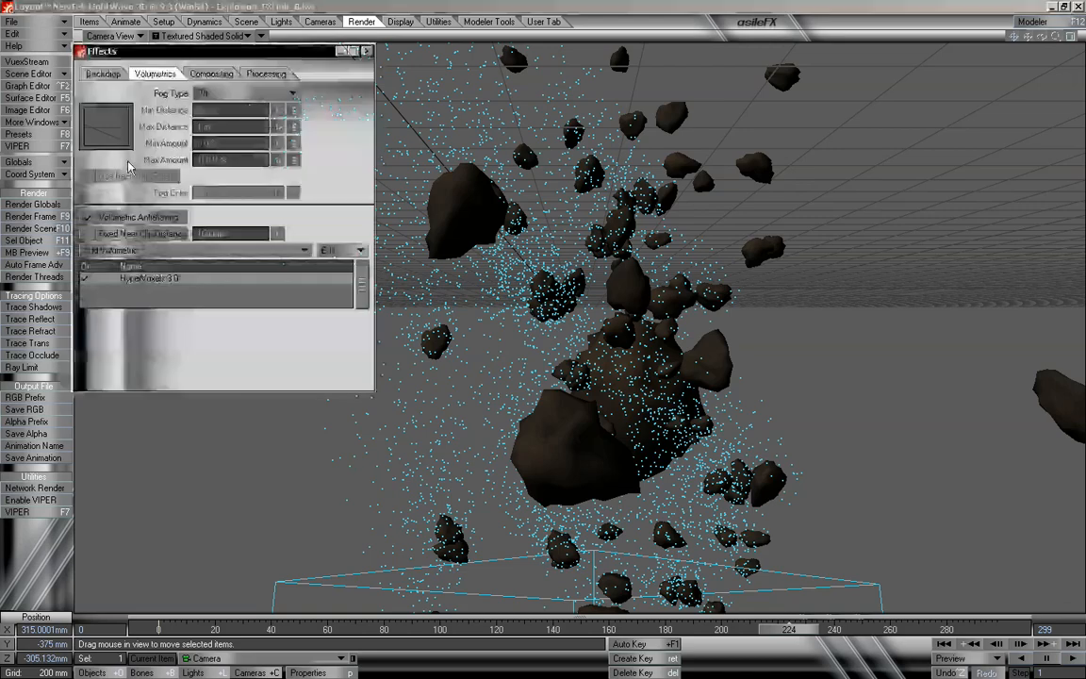
double_click(154, 281)
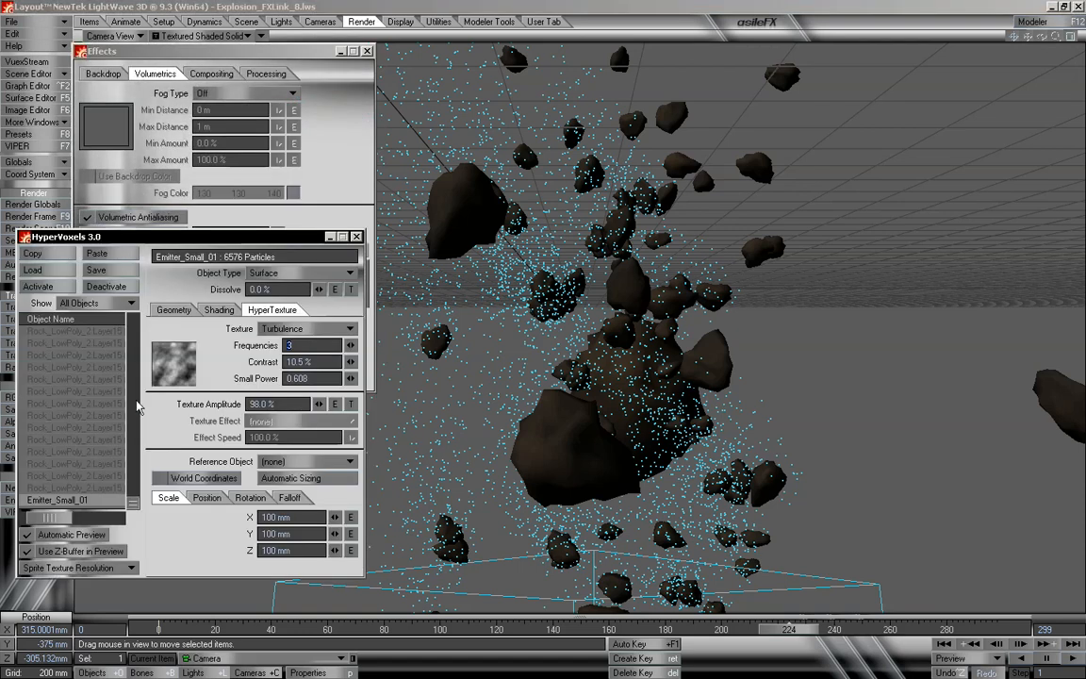
drag(130, 502, 129, 317)
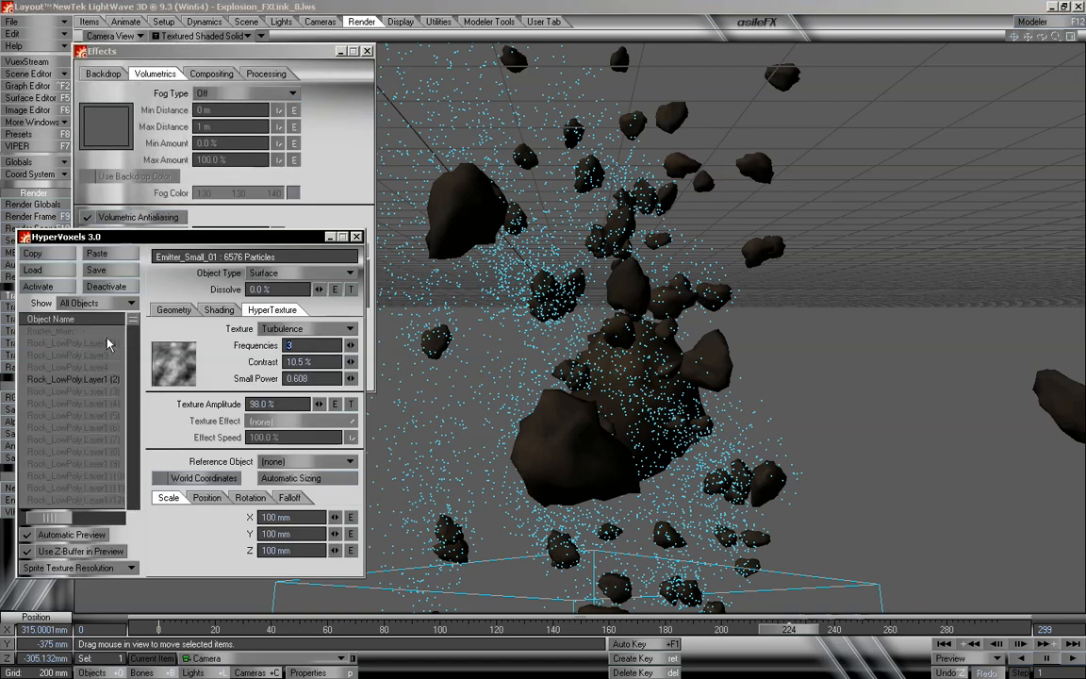
click(86, 380)
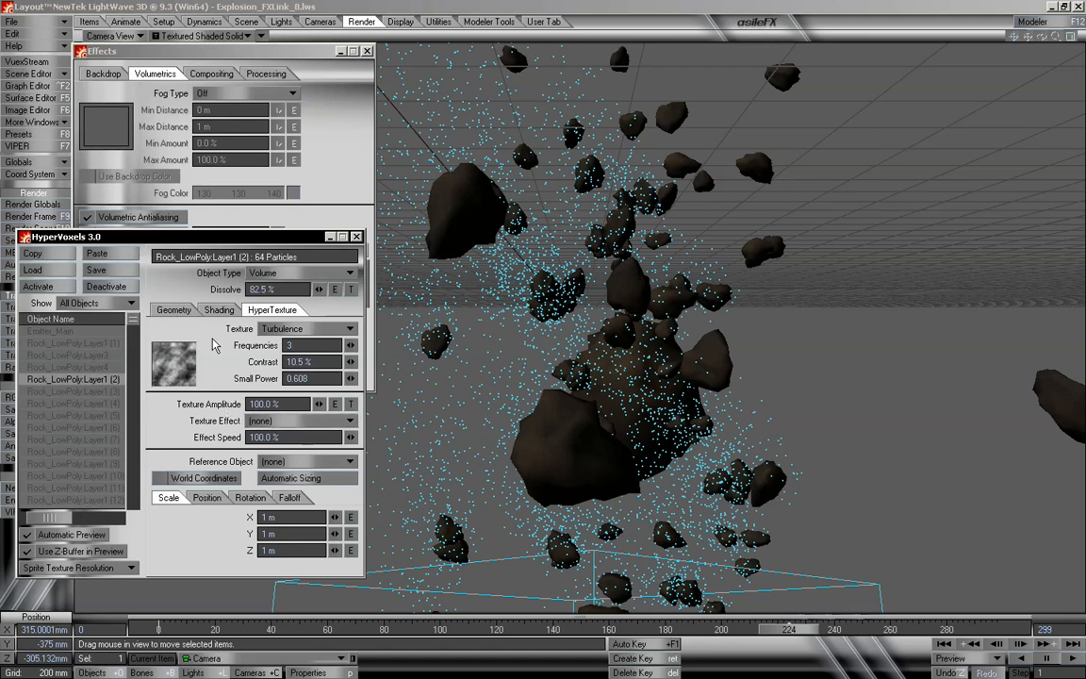
click(173, 315)
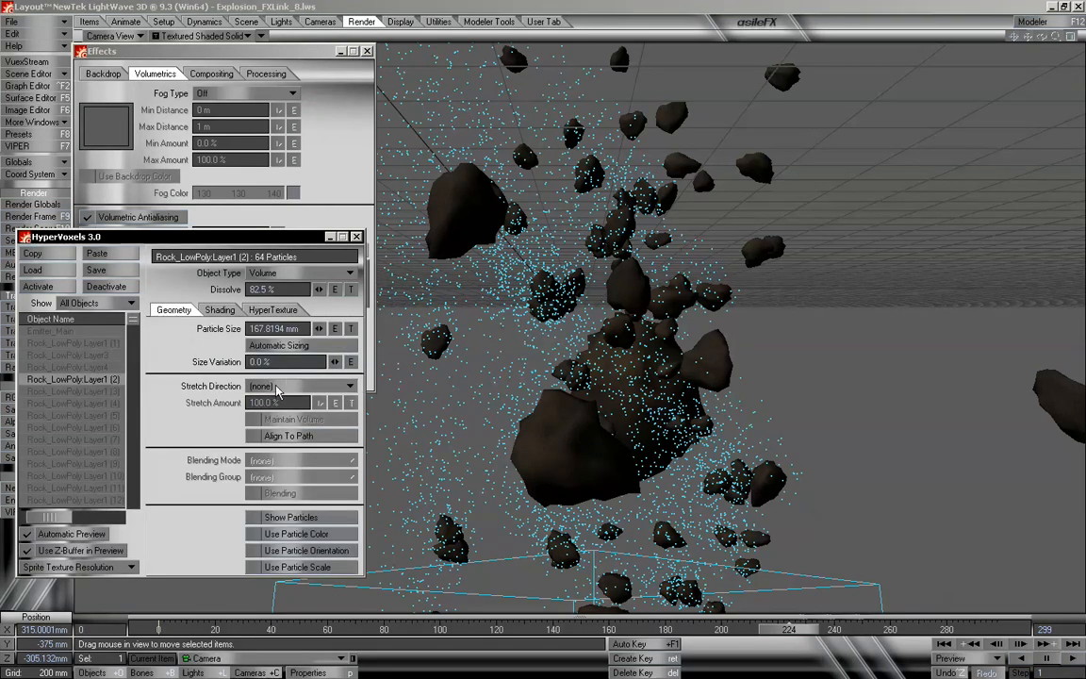
click(273, 386)
click(281, 430)
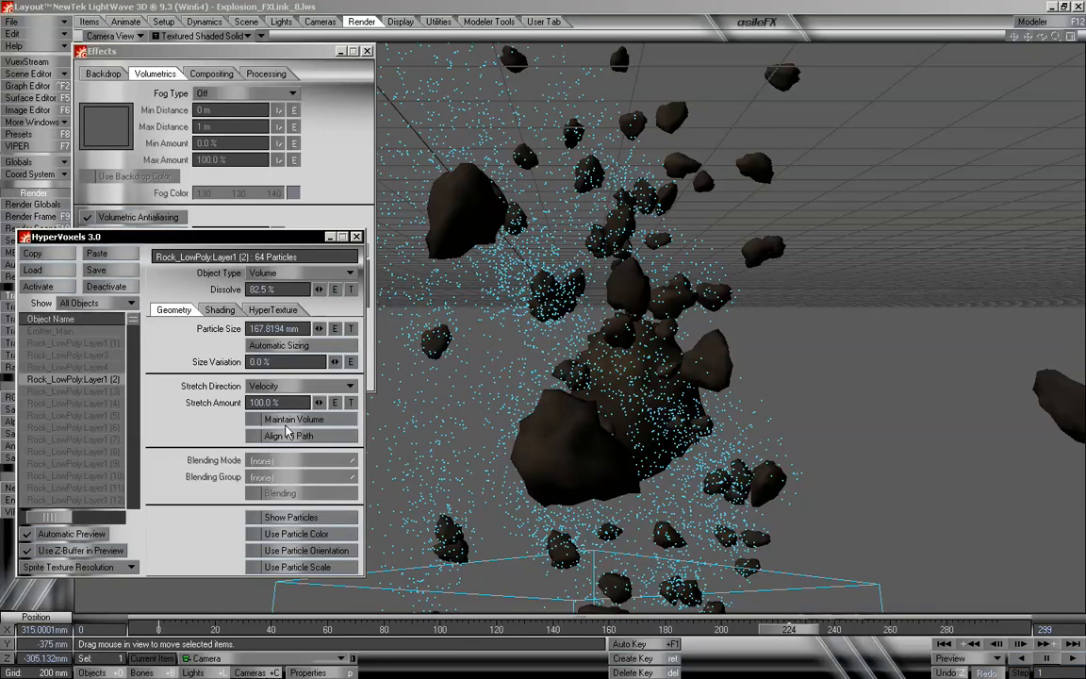
click(287, 433)
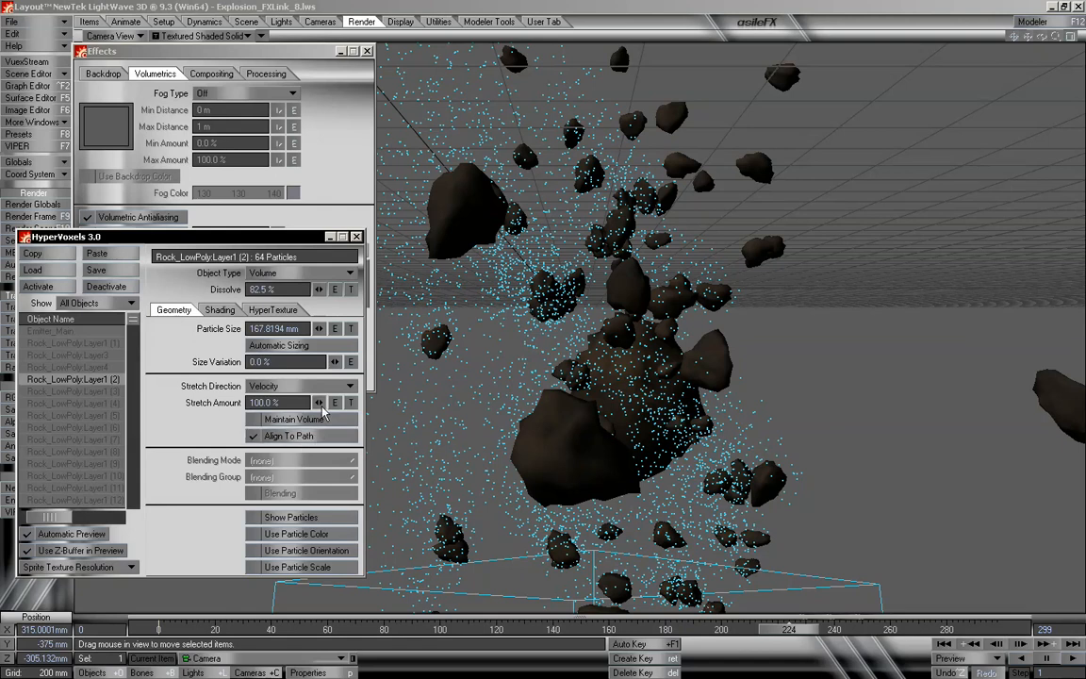
drag(319, 403, 319, 403)
click(358, 237)
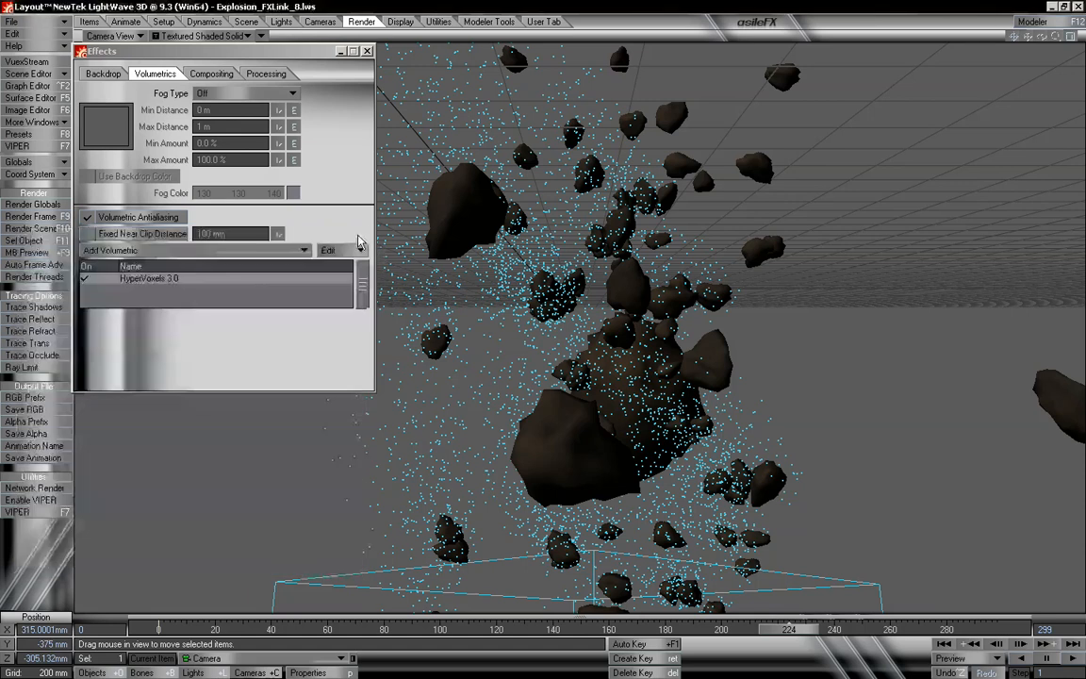
click(367, 51)
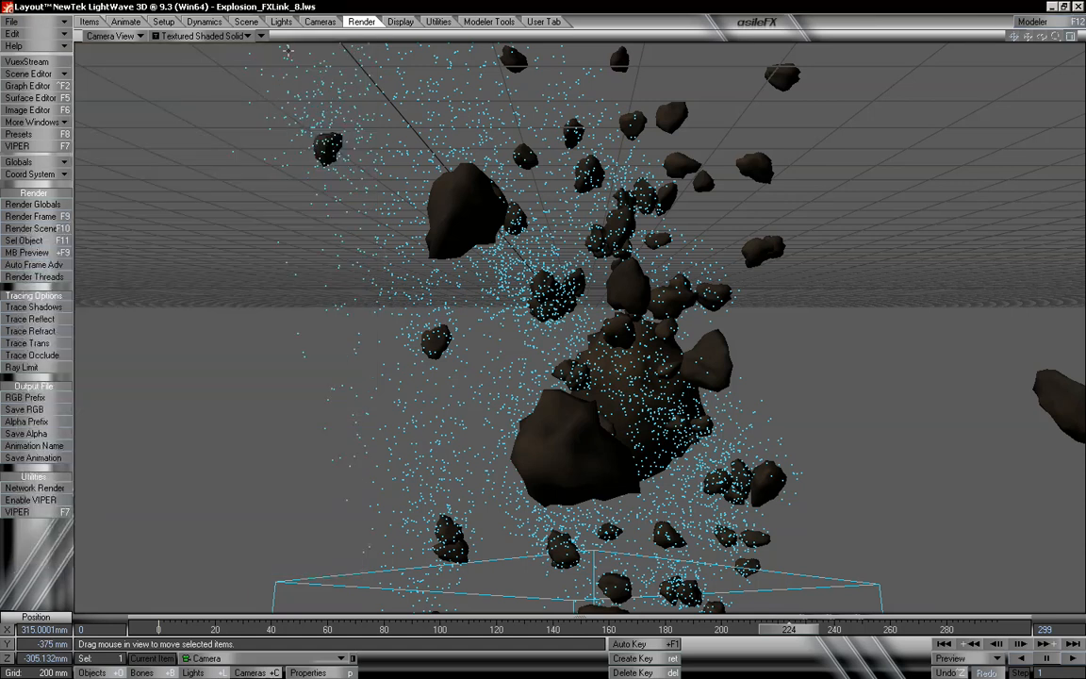
key(shift+o)
key(p)
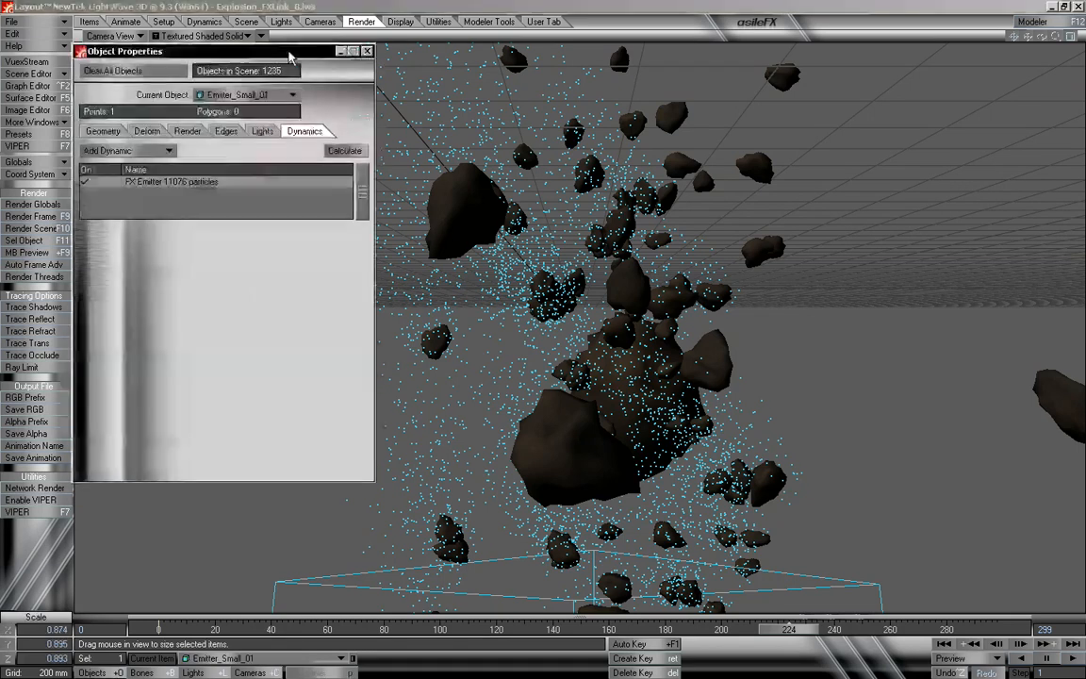
click(263, 97)
mouse_move(288, 5)
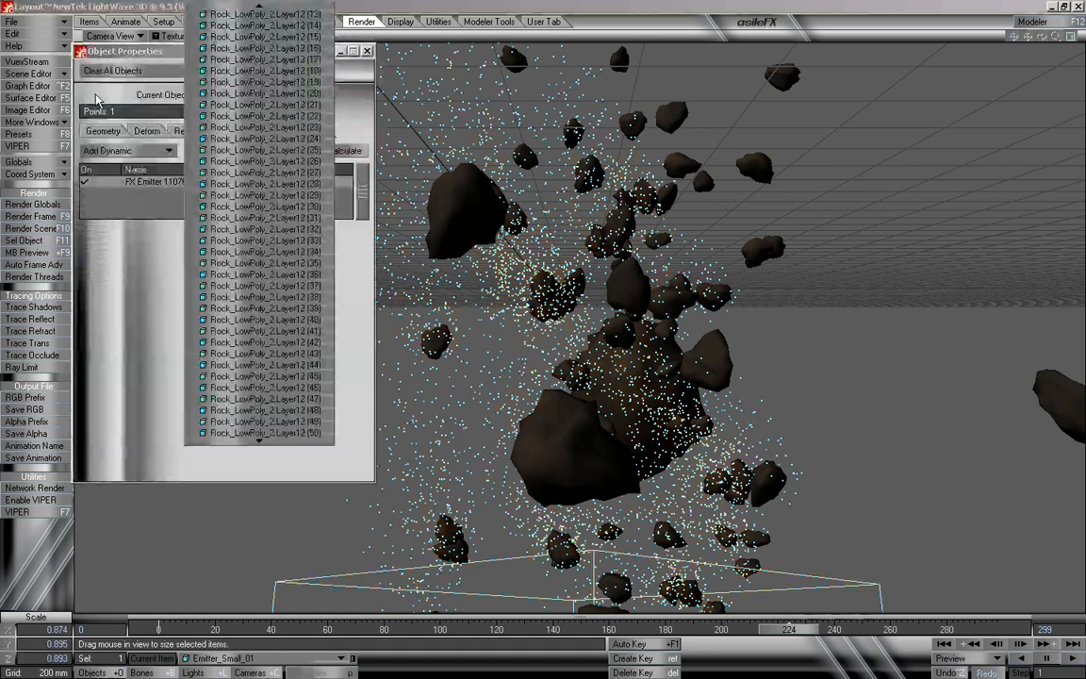
click(143, 48)
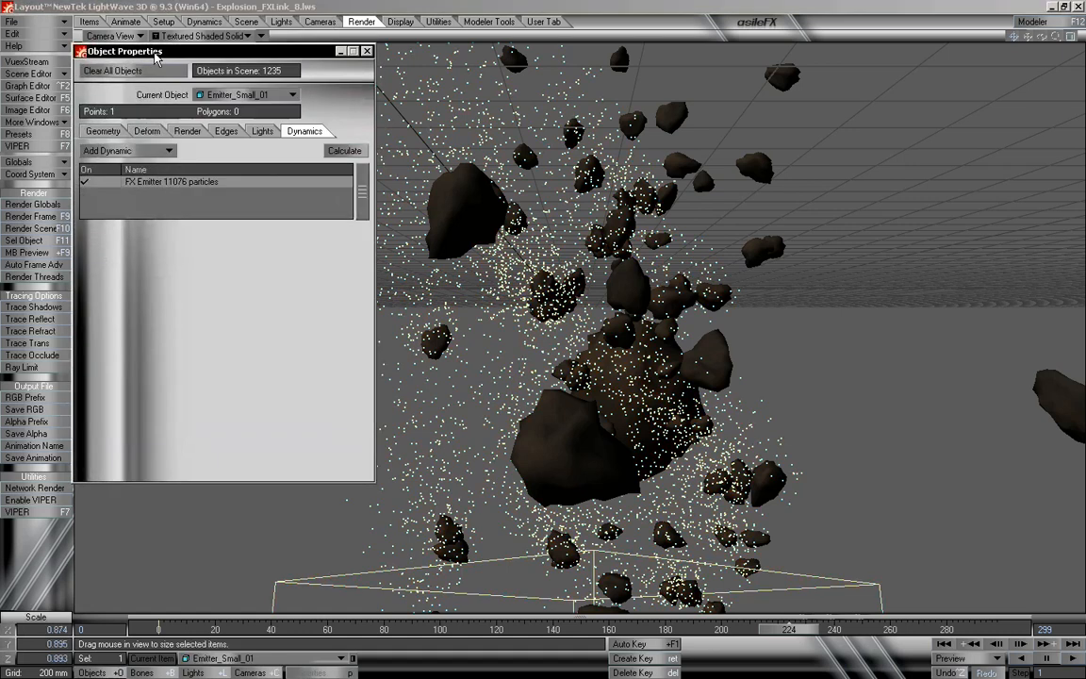
click(367, 51)
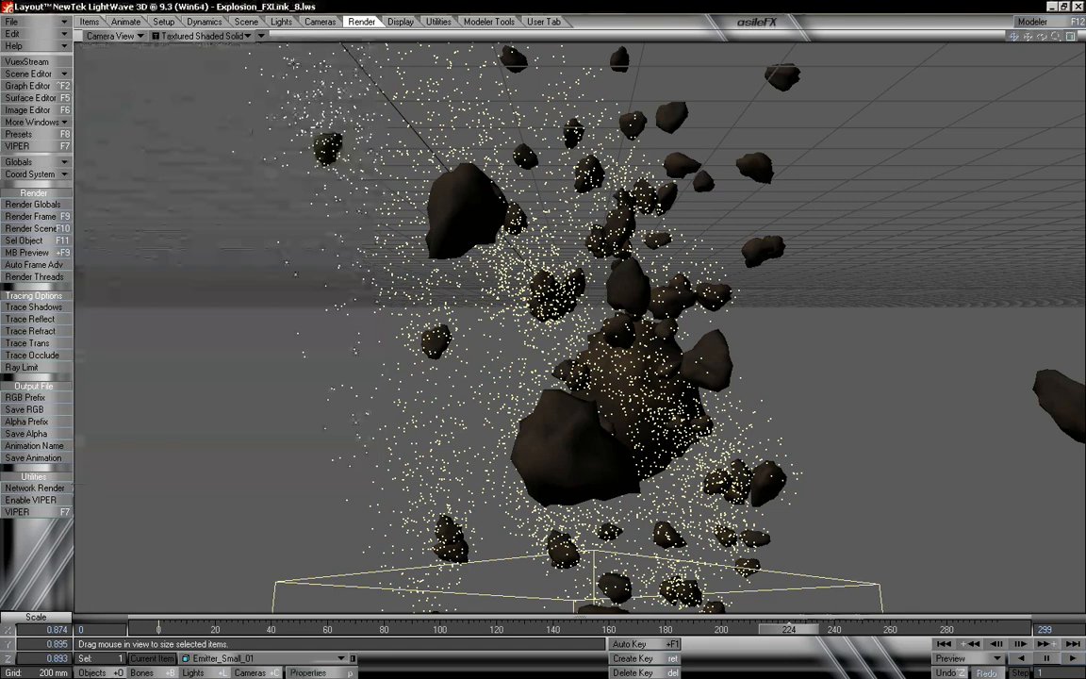
Try the Show Size display on the particle emitter of Rock_LowPoly:Layer1 (1)
click(243, 658)
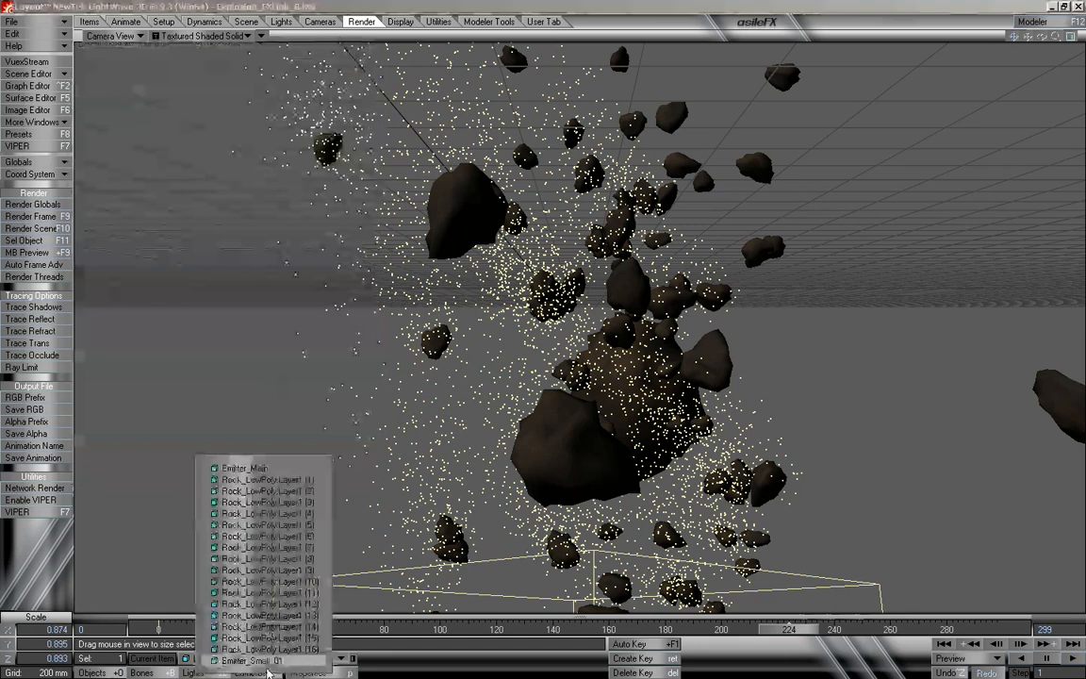
click(279, 480)
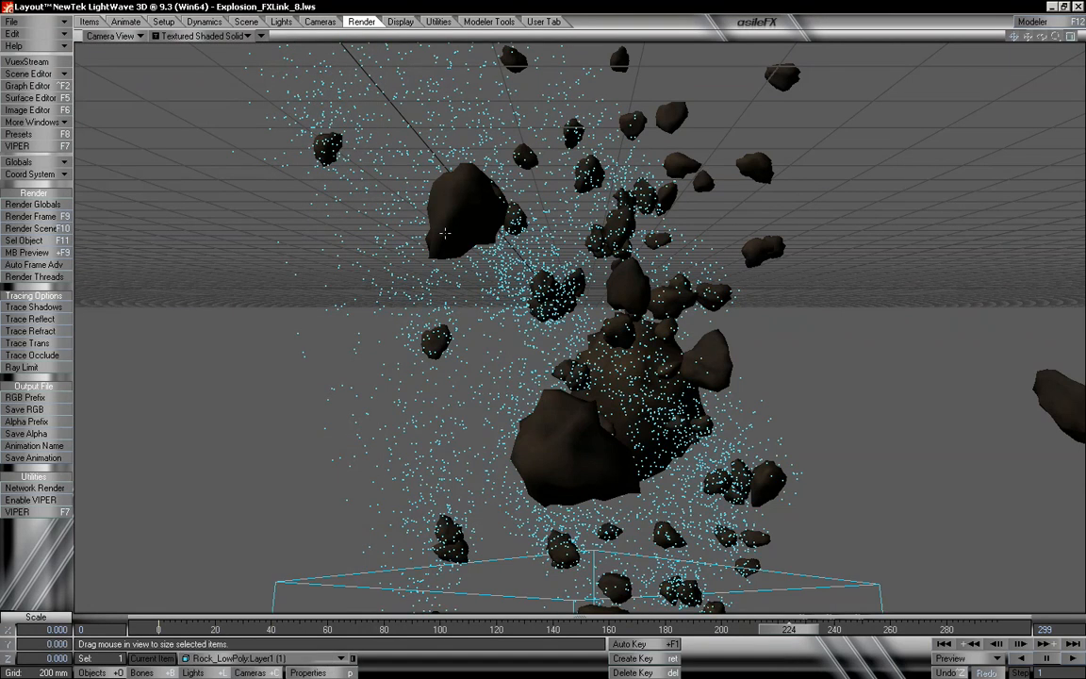
key(p)
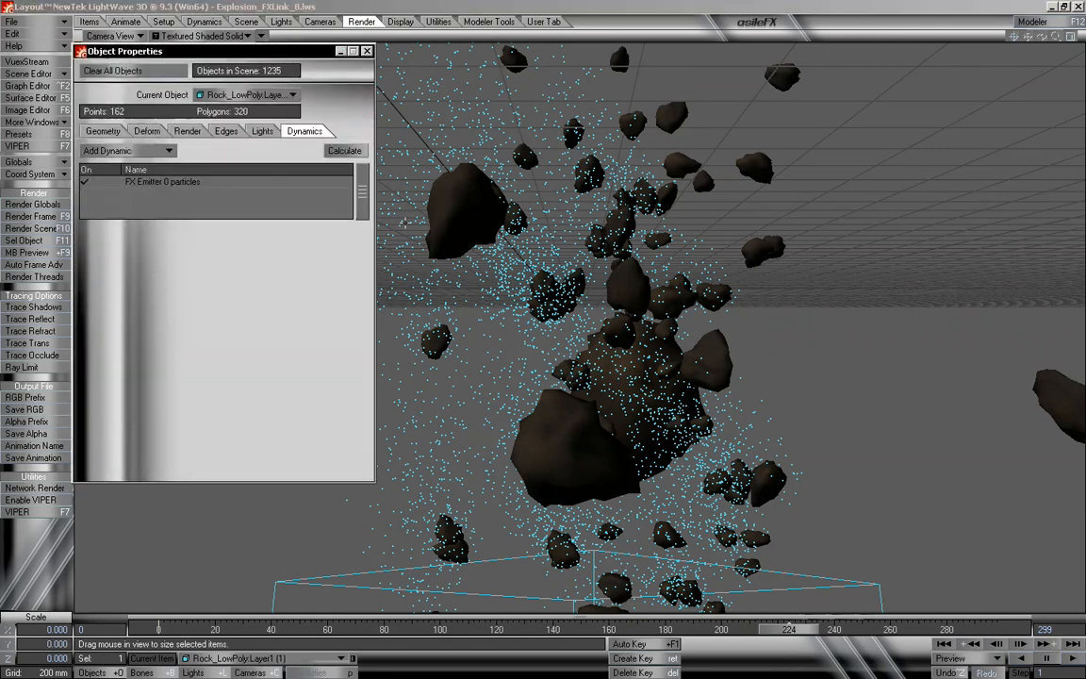
click(189, 182)
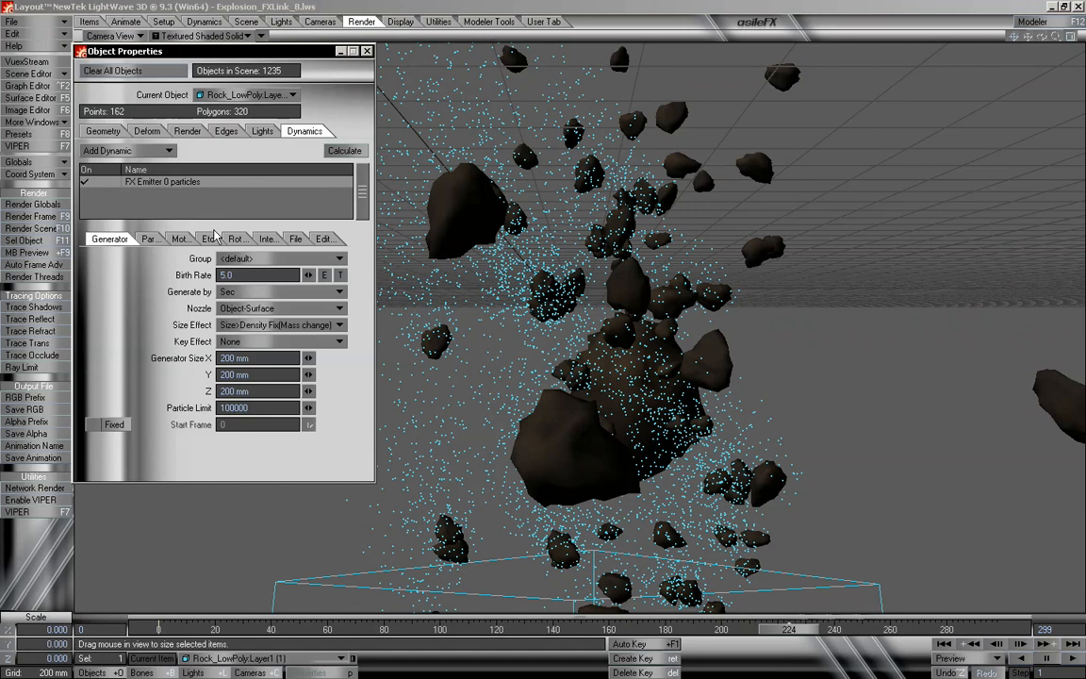
click(156, 241)
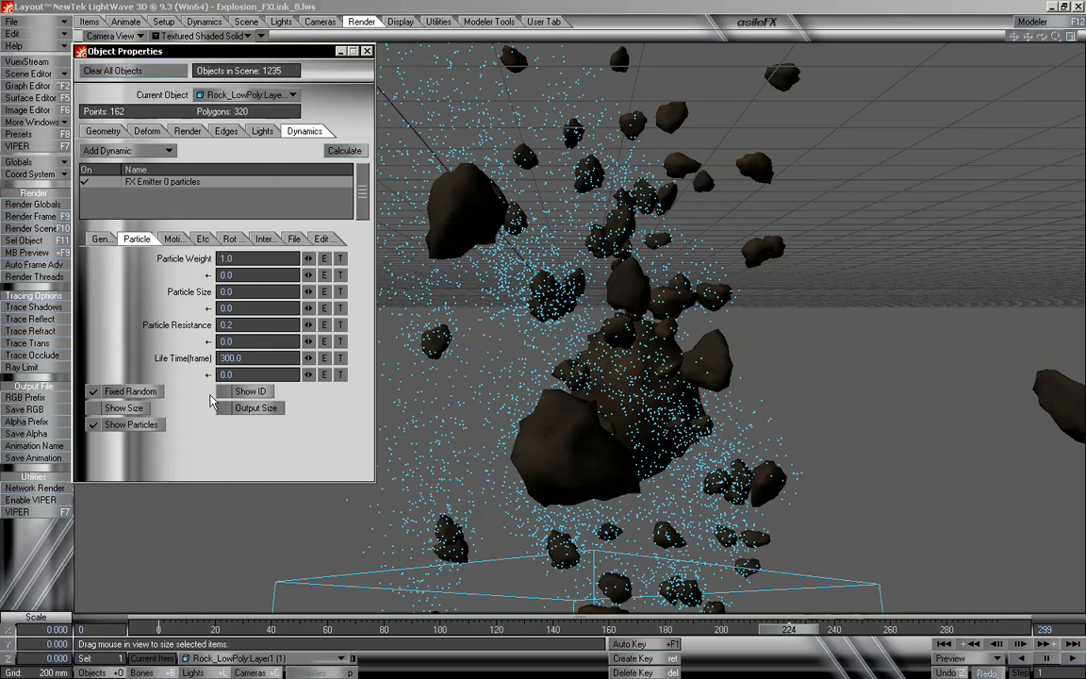
click(138, 412)
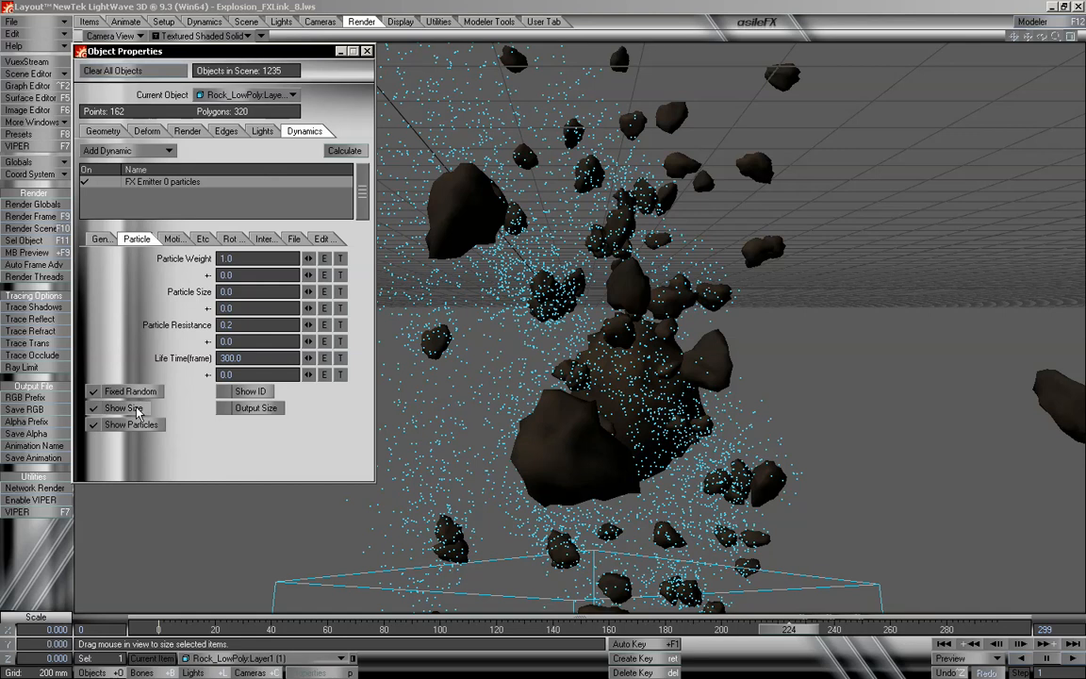
click(138, 412)
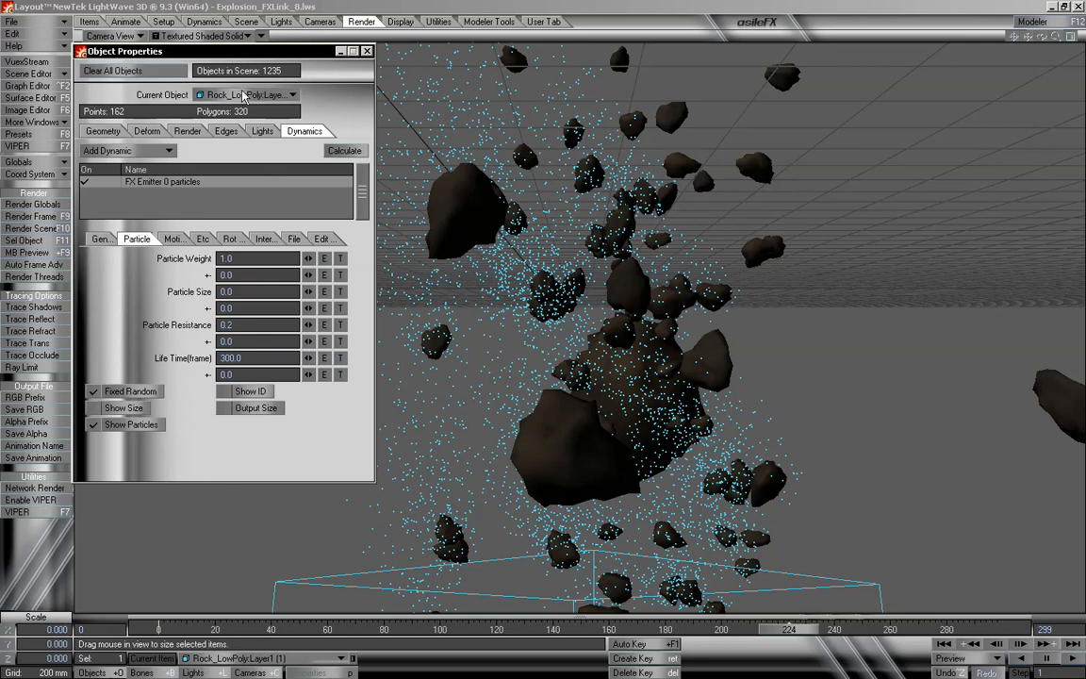
Review the FX Emitter settings of Rock_LowPoly:Layer1 (2), try its Show Size display, turn it back off and close the object properties
click(278, 94)
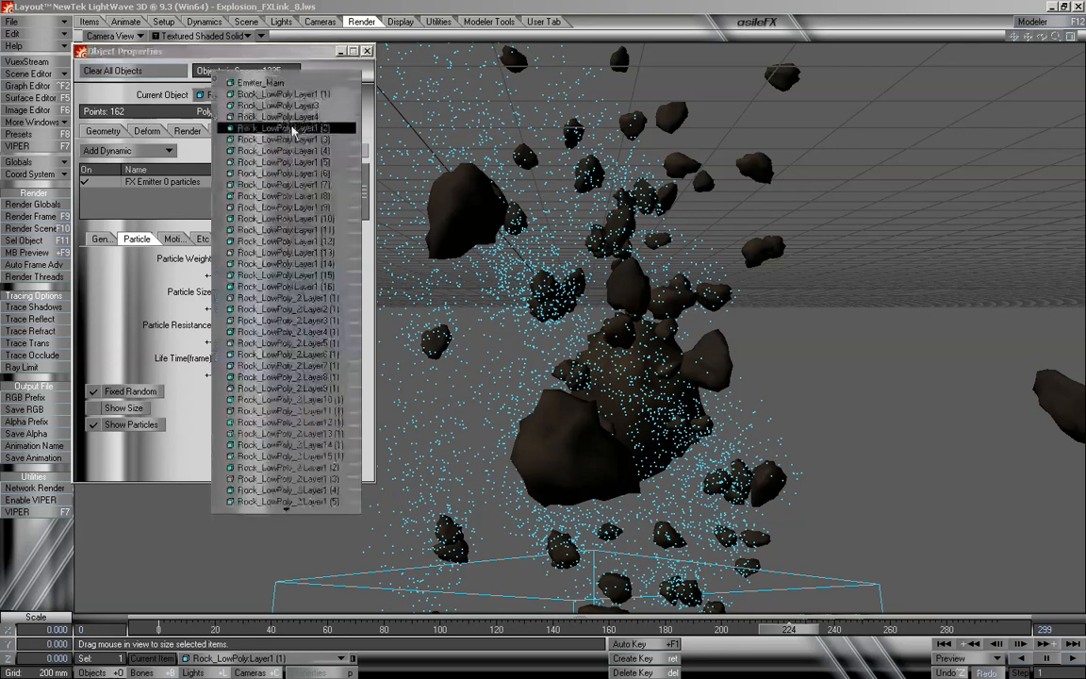
click(297, 106)
click(194, 182)
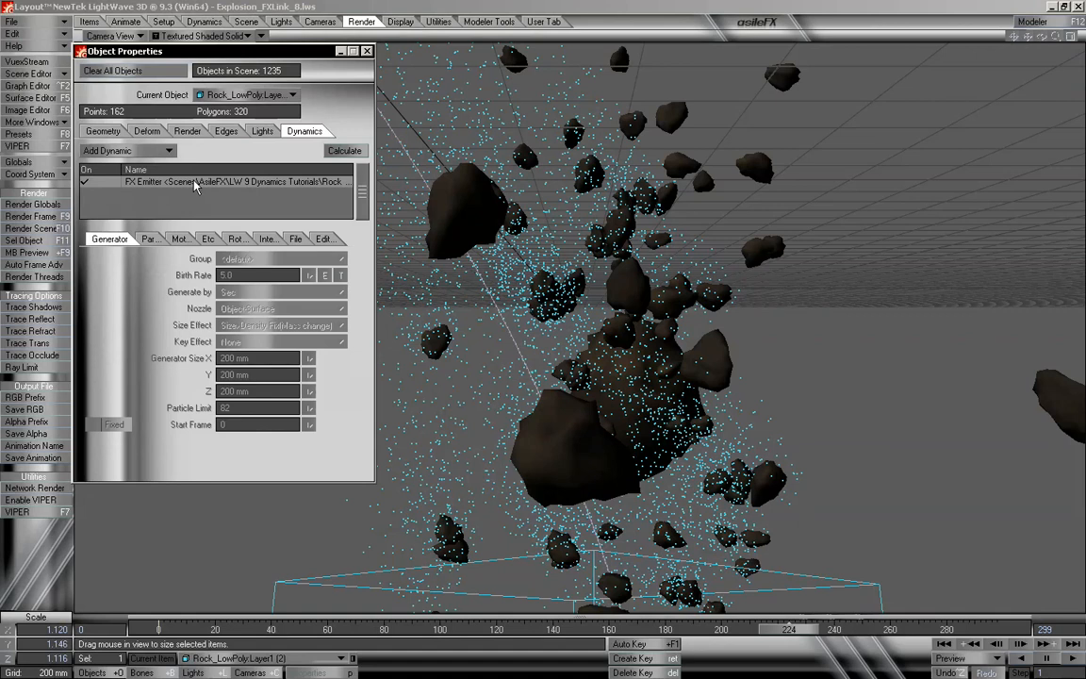
click(195, 237)
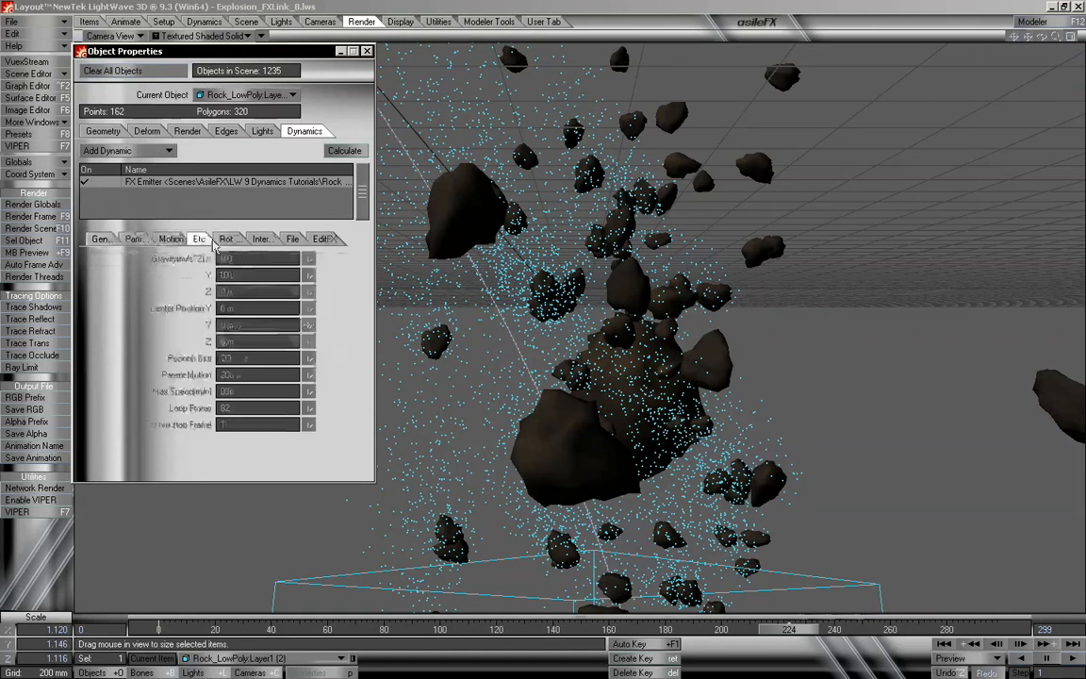
click(224, 241)
click(295, 238)
click(265, 238)
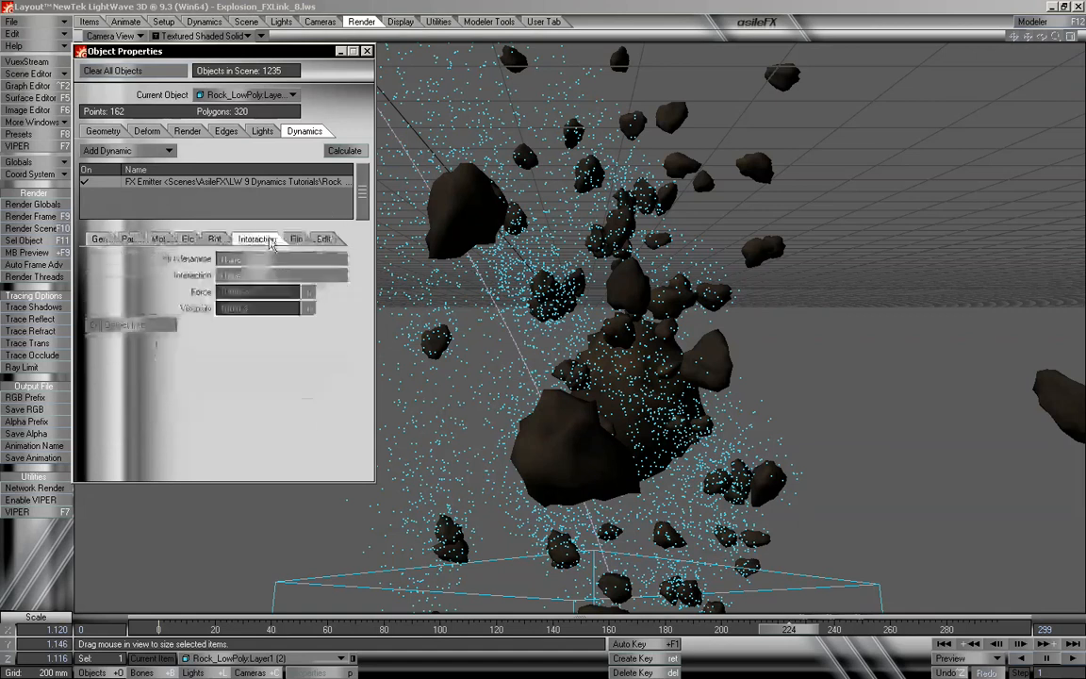
click(154, 240)
click(135, 238)
click(135, 411)
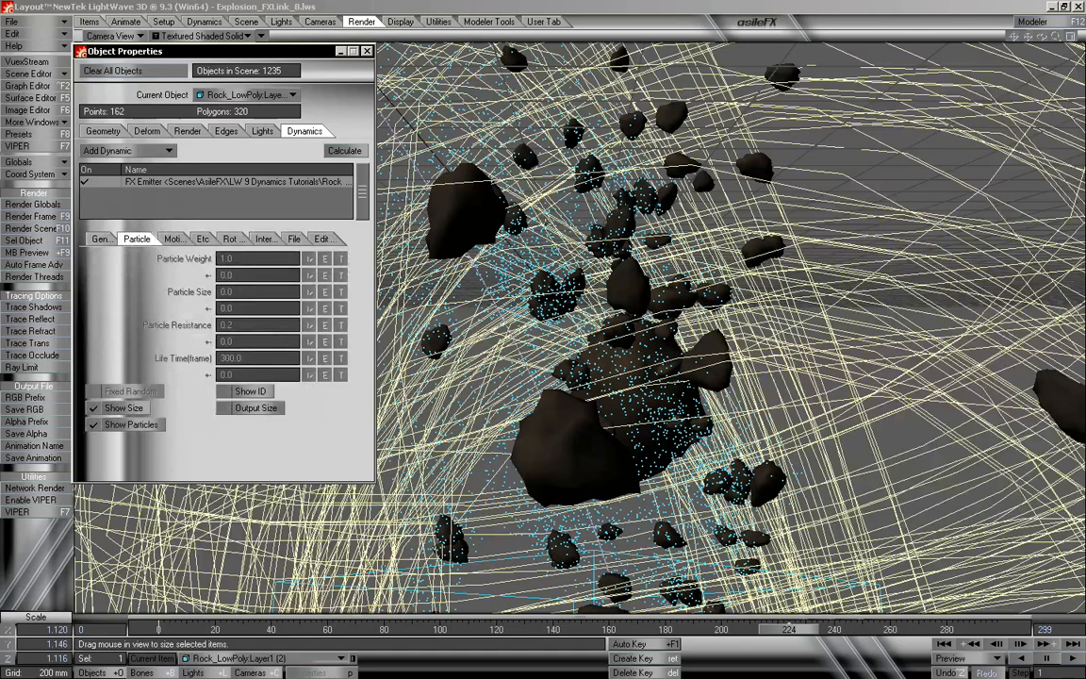
click(128, 411)
click(367, 51)
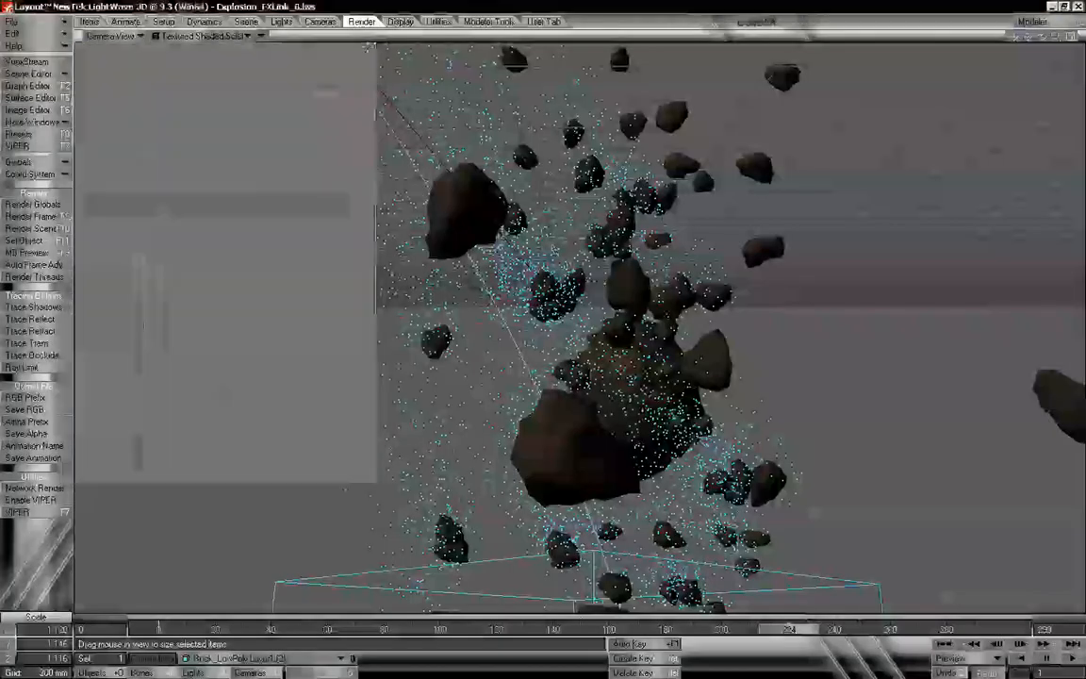
Enable Show Particles in the HyperVoxels of Rock_LowPoly:Layer1 (2), set Dissolve to 77.5 %, and close the effect windows
key(ctrl+F6)
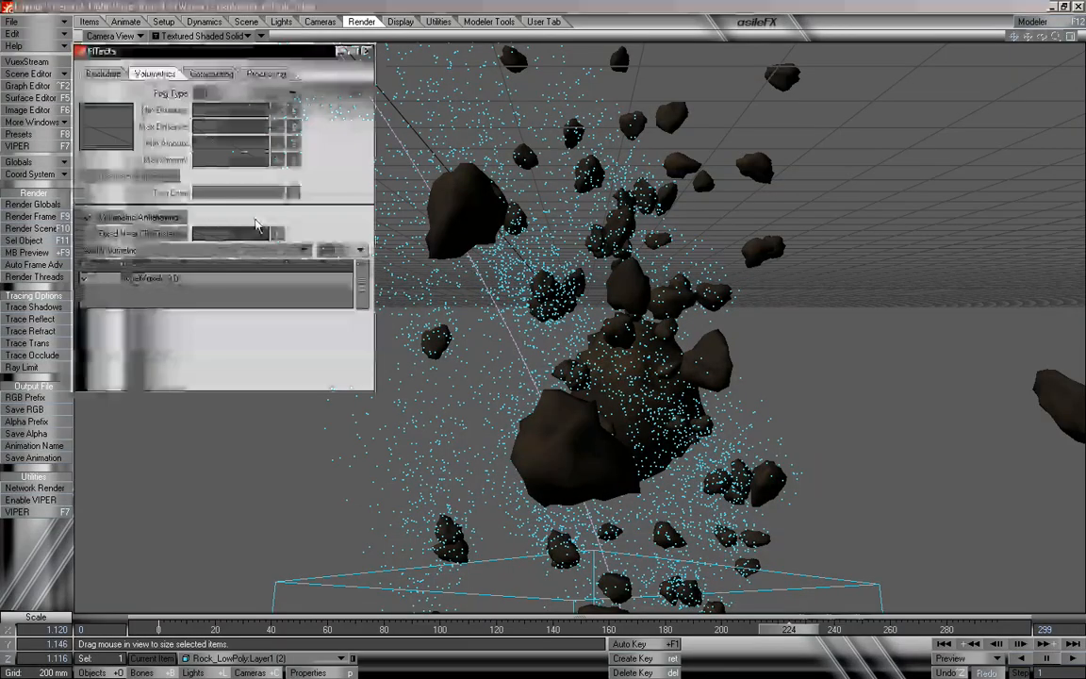
double_click(198, 274)
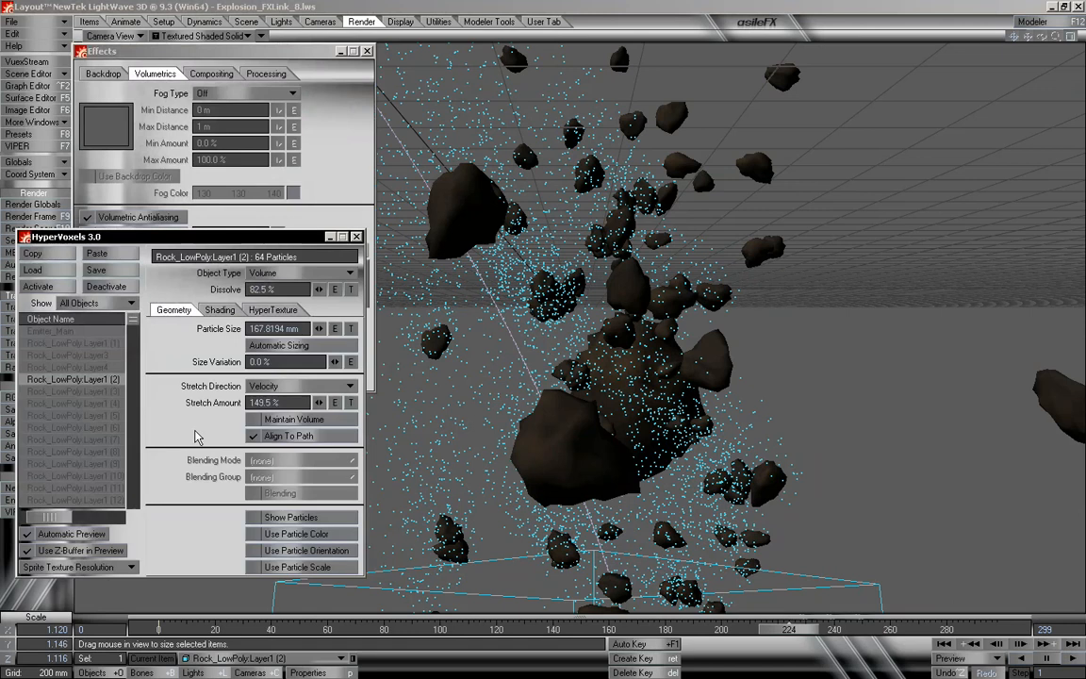
click(278, 518)
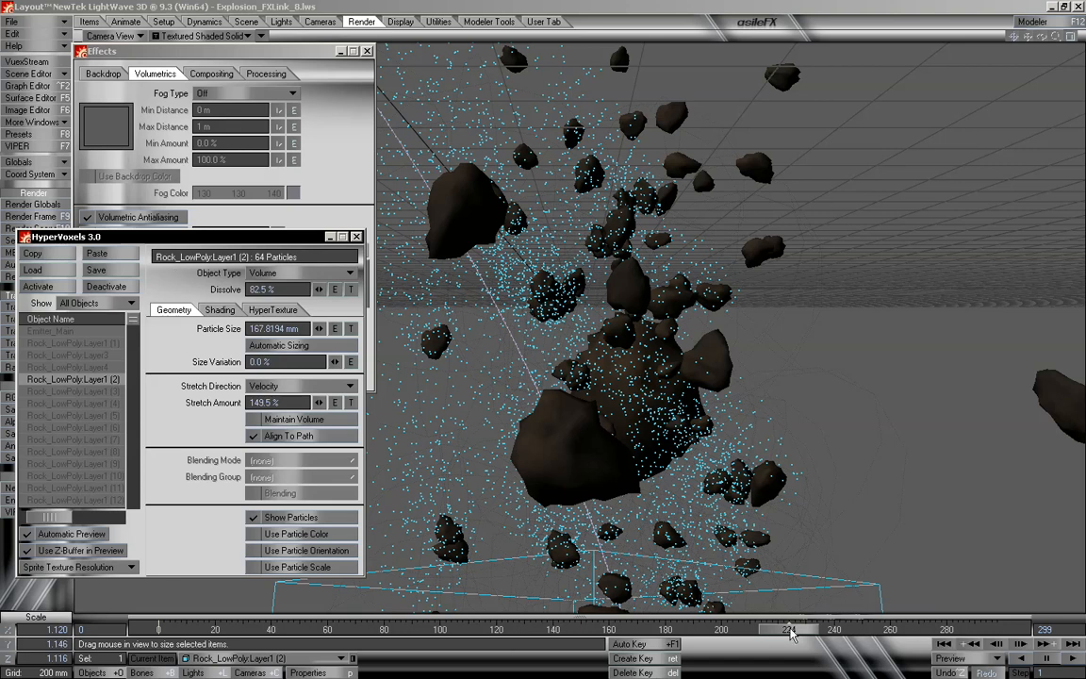
drag(791, 633, 713, 630)
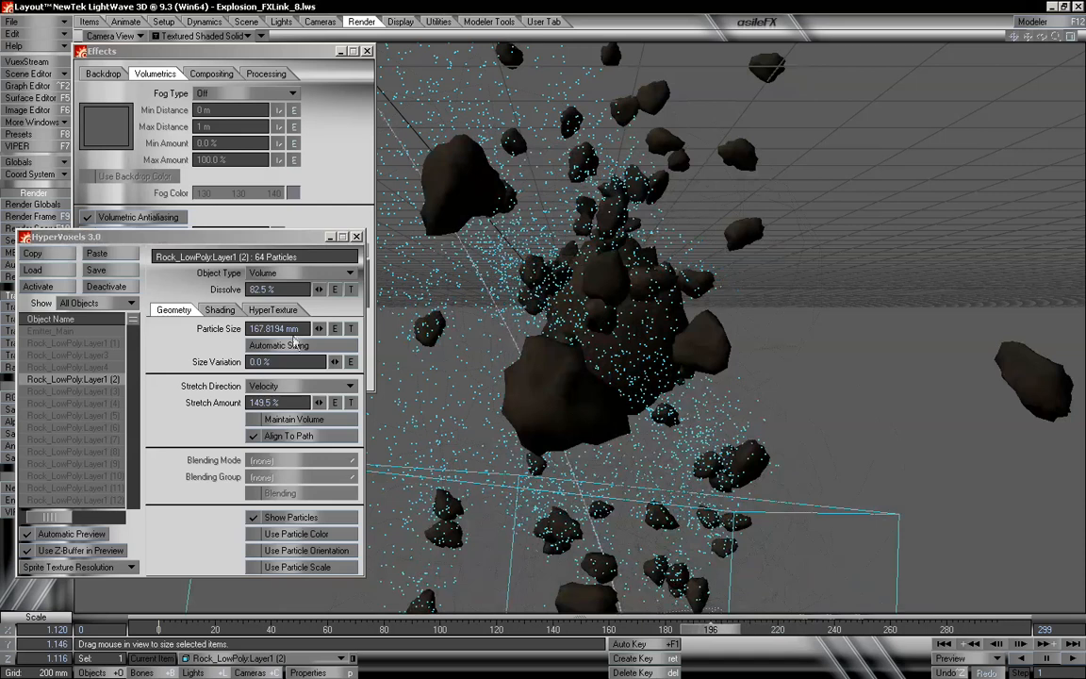
drag(319, 289, 301, 288)
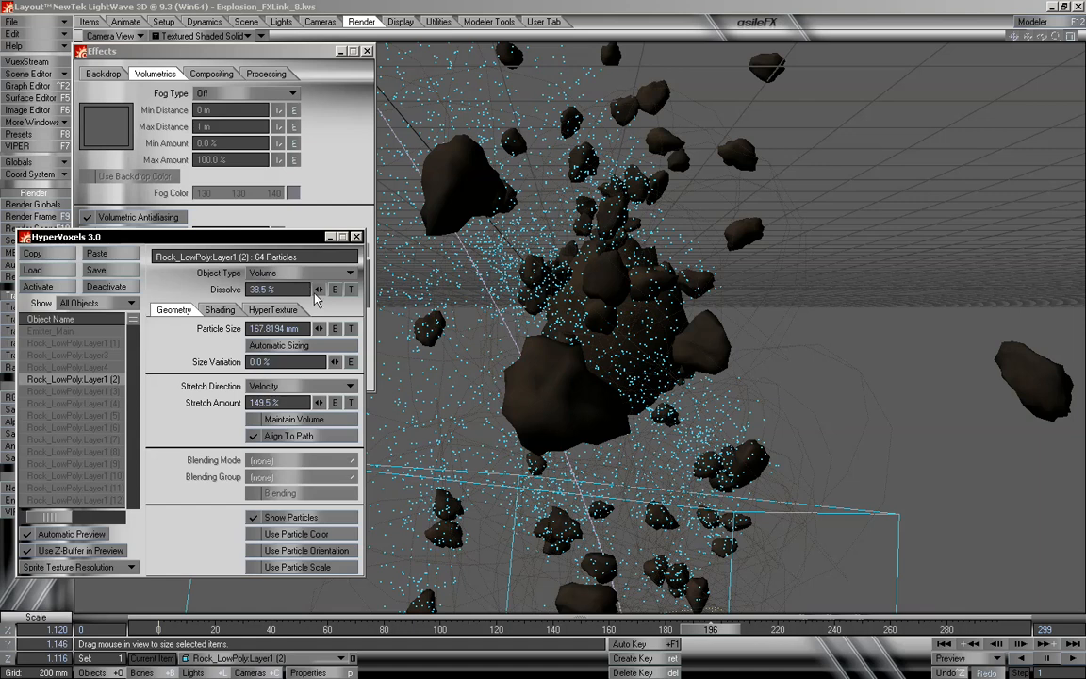
mouse_move(318, 290)
mouse_down()
mouse_move(345, 289)
mouse_move(318, 297)
mouse_up()
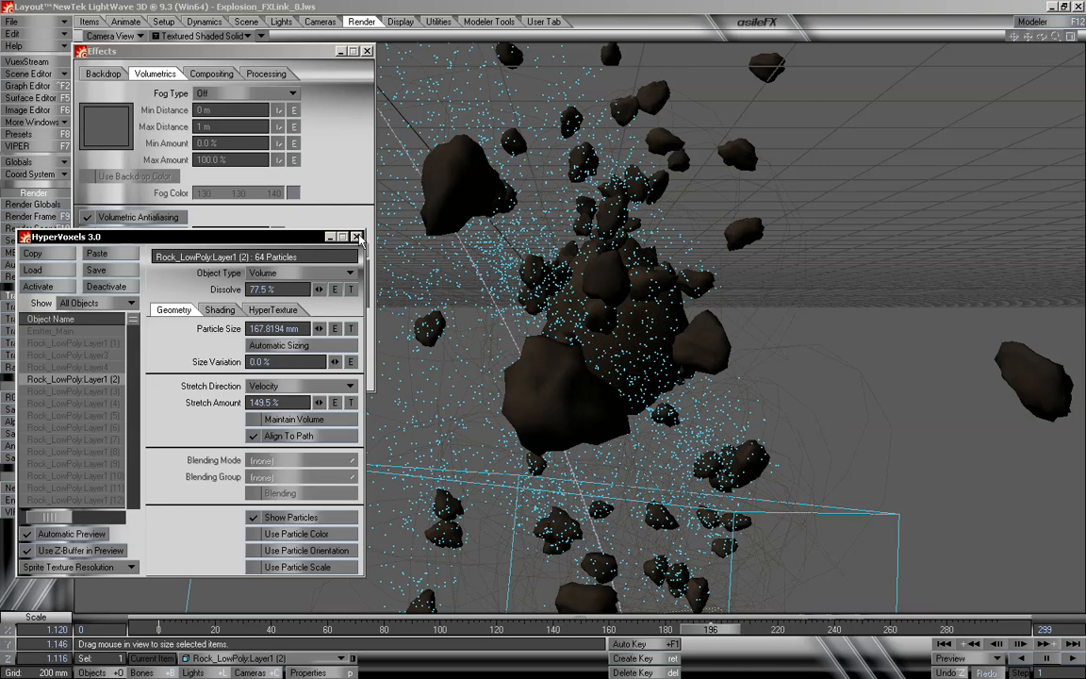
click(357, 237)
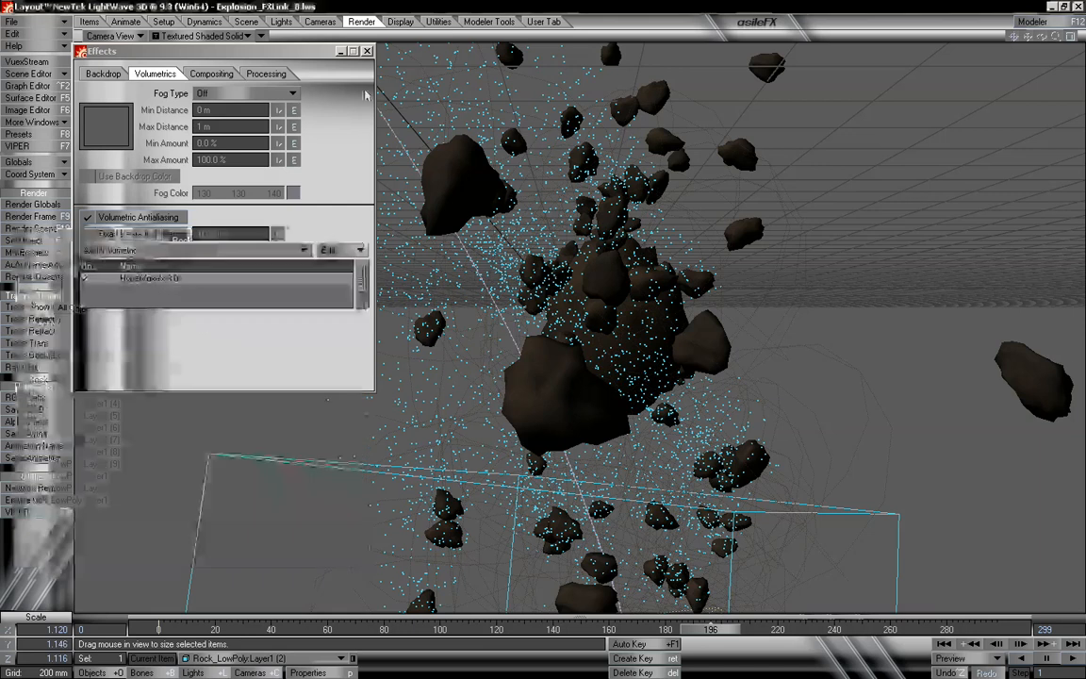
click(367, 51)
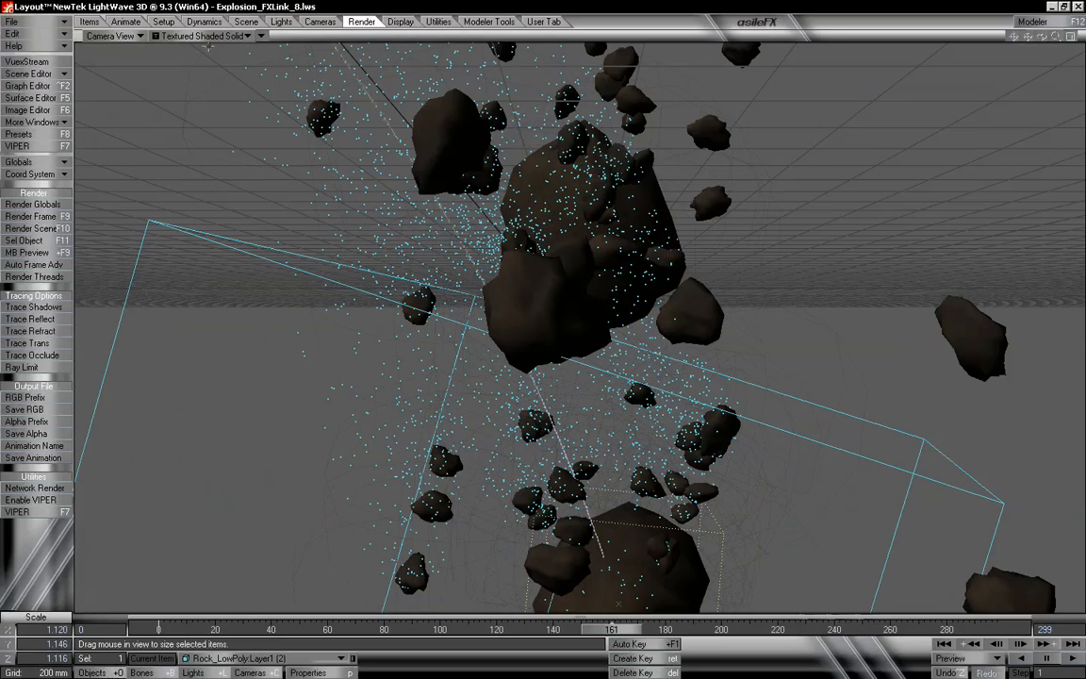
Switch the viewport to Perspective and make one clone of Emitter_Small_01
click(111, 36)
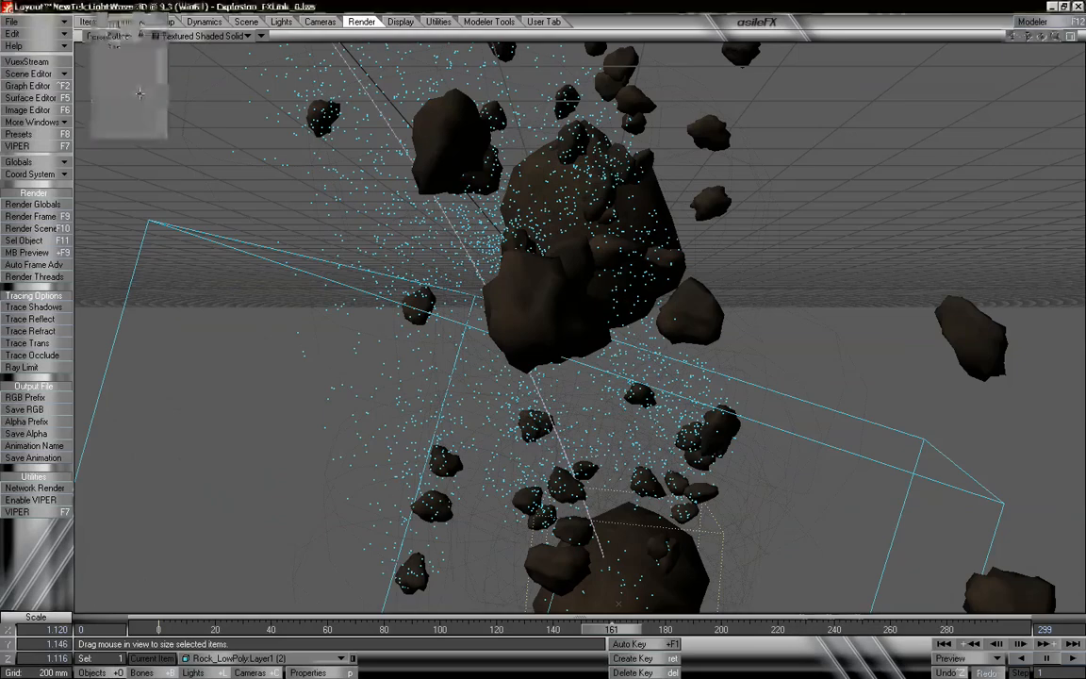
click(140, 94)
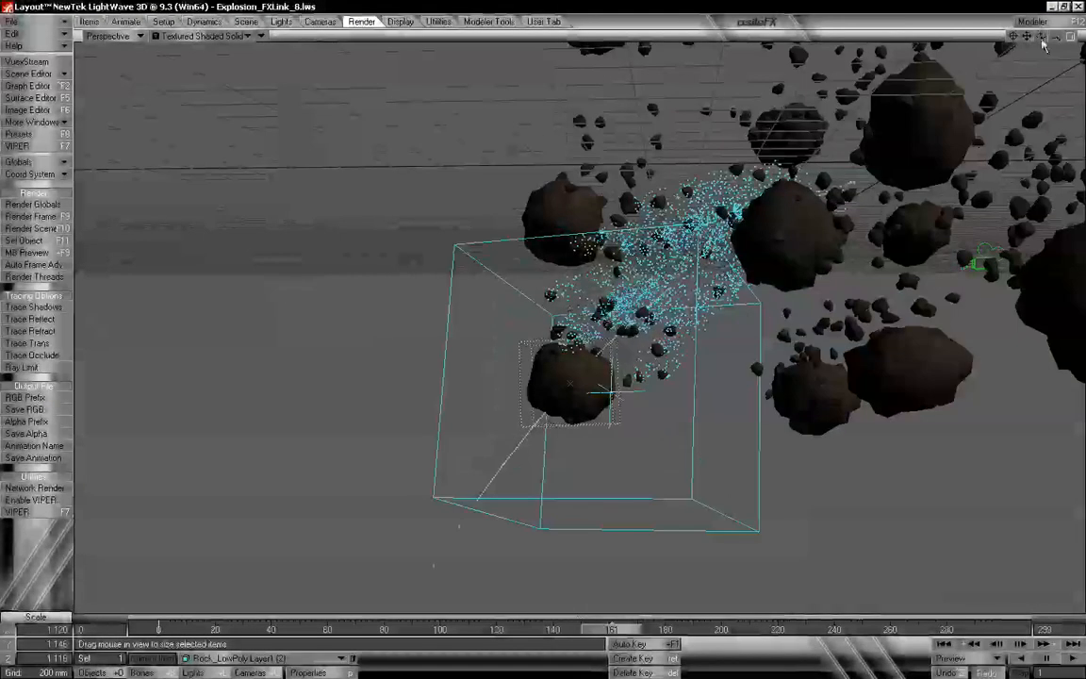
drag(1042, 37, 971, 37)
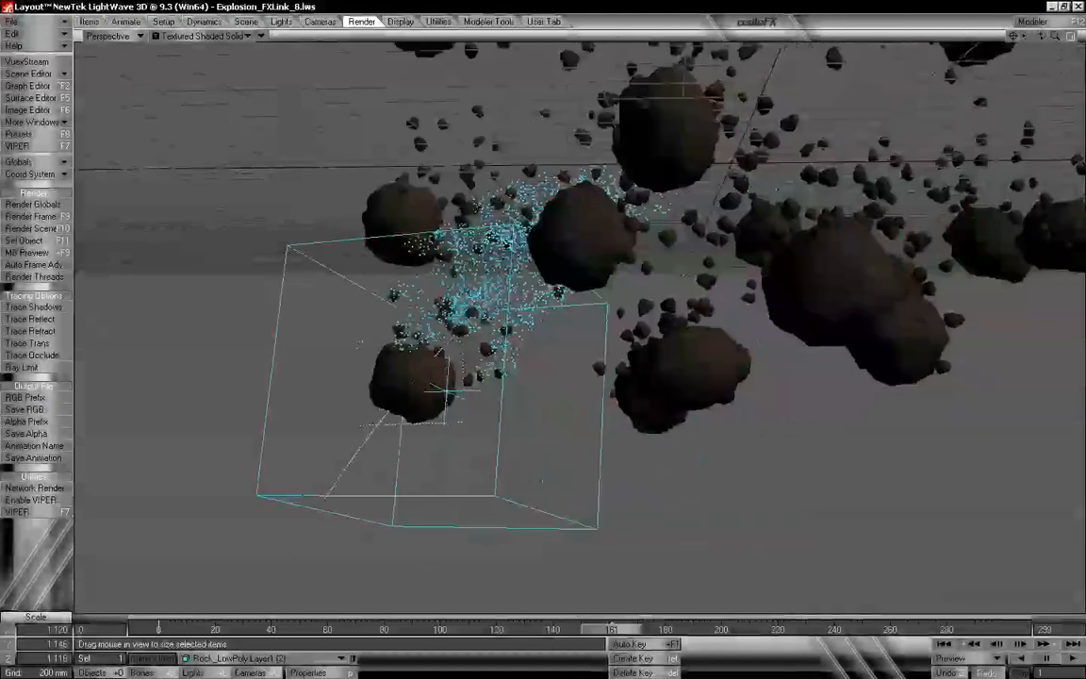
right_drag(1029, 42, 1029, 187)
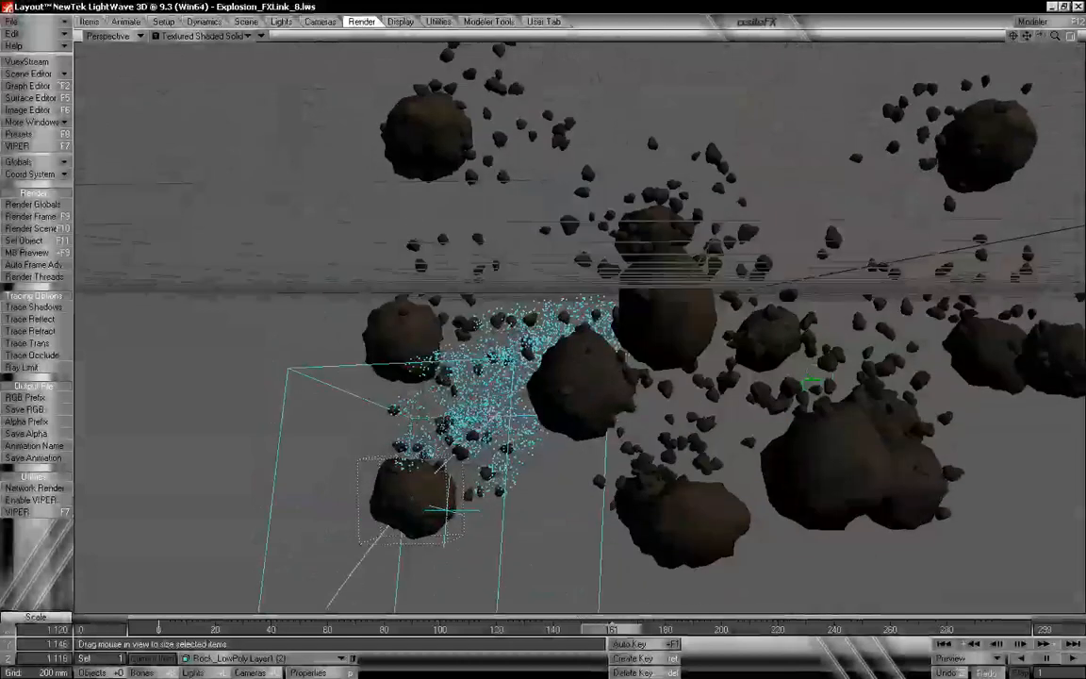
right_drag(1027, 38, 1028, 113)
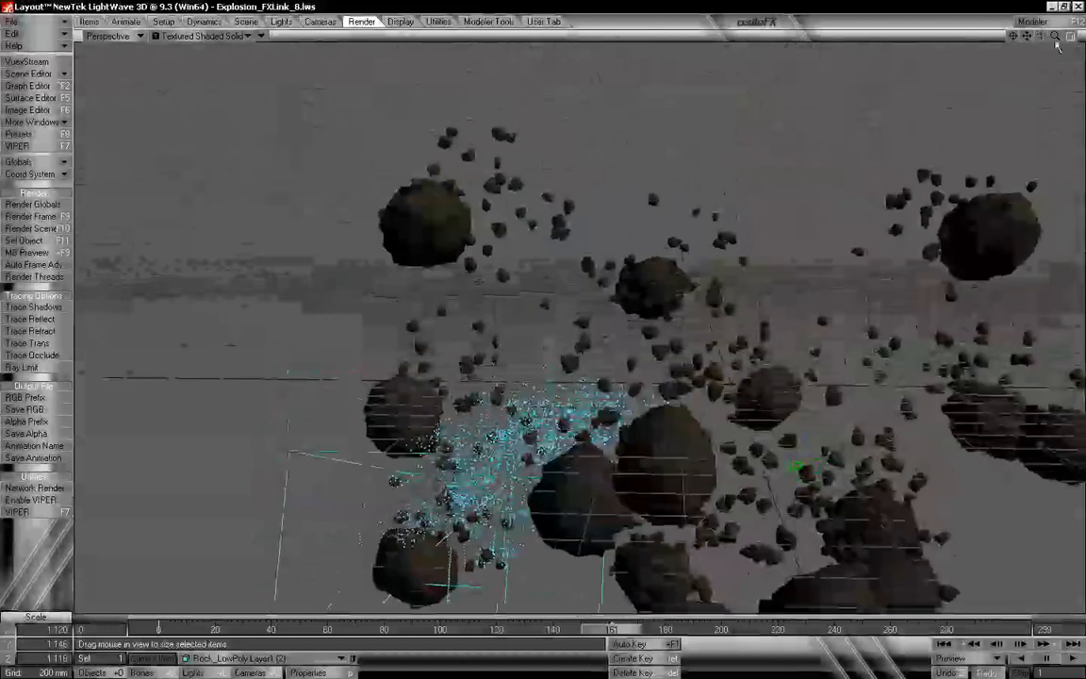
drag(1056, 39, 1029, 38)
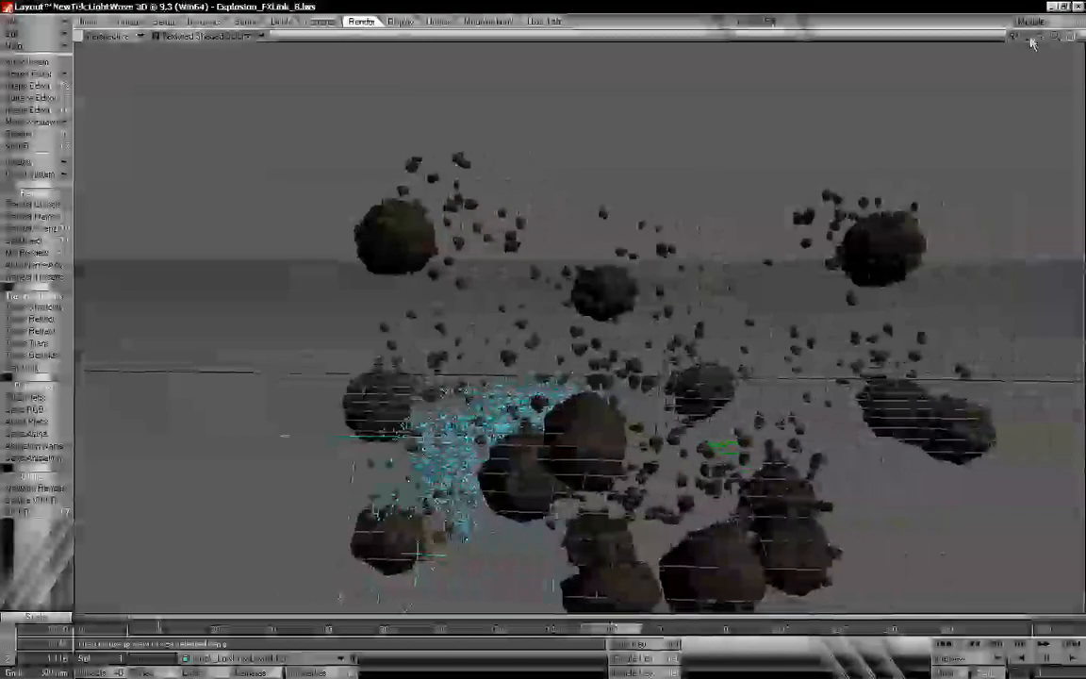
right_drag(1031, 40, 1031, 21)
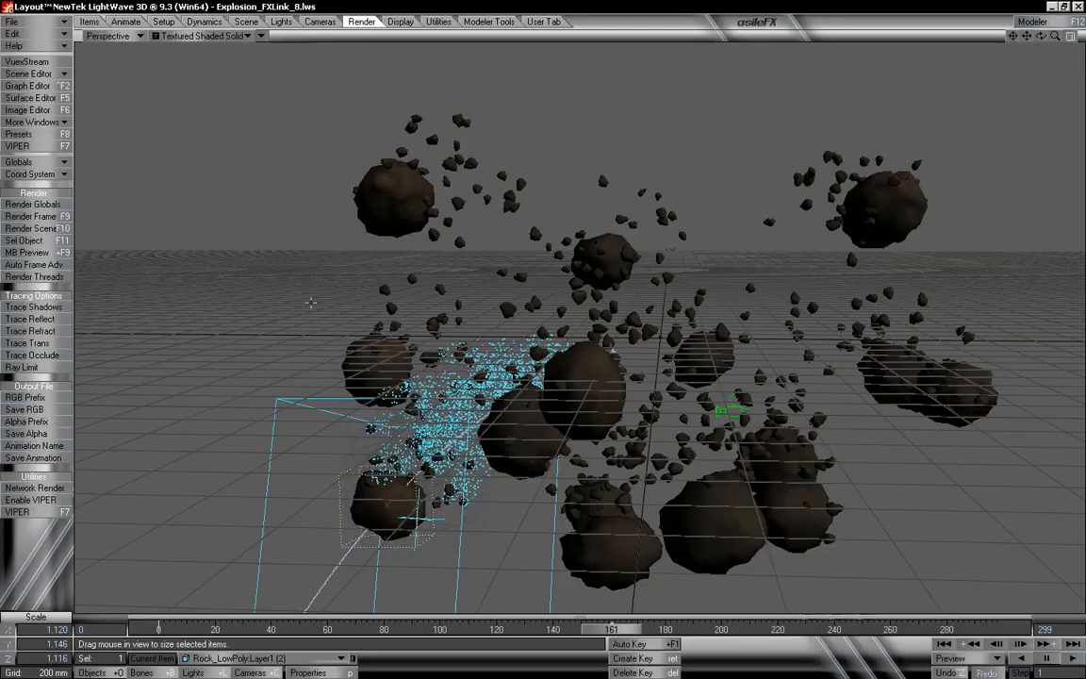
click(241, 658)
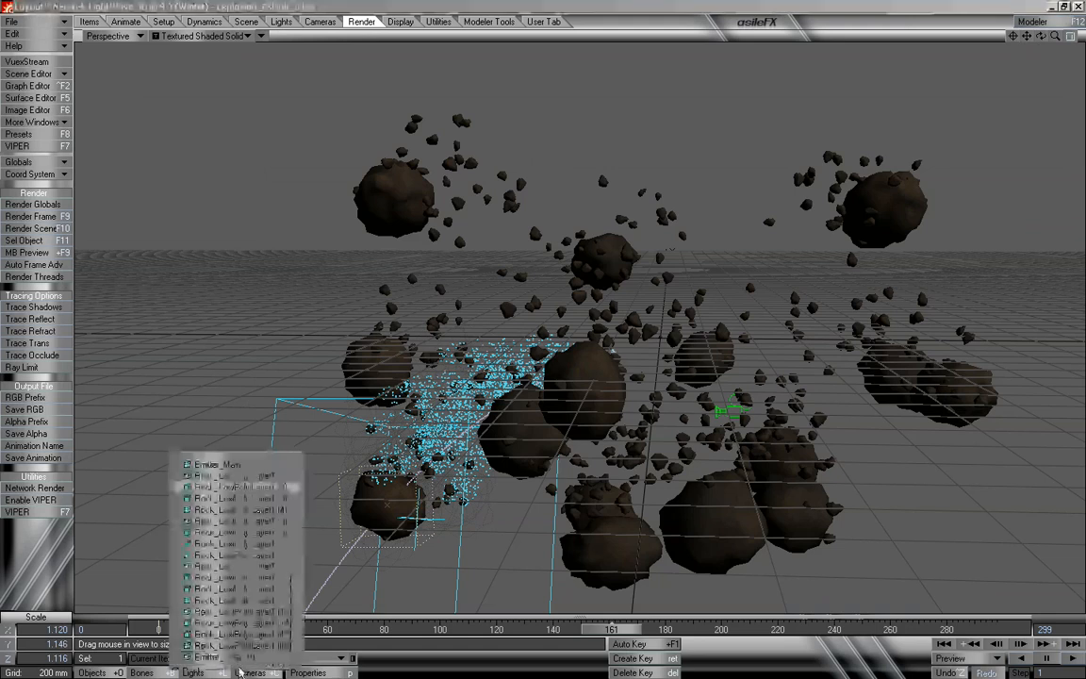
click(239, 658)
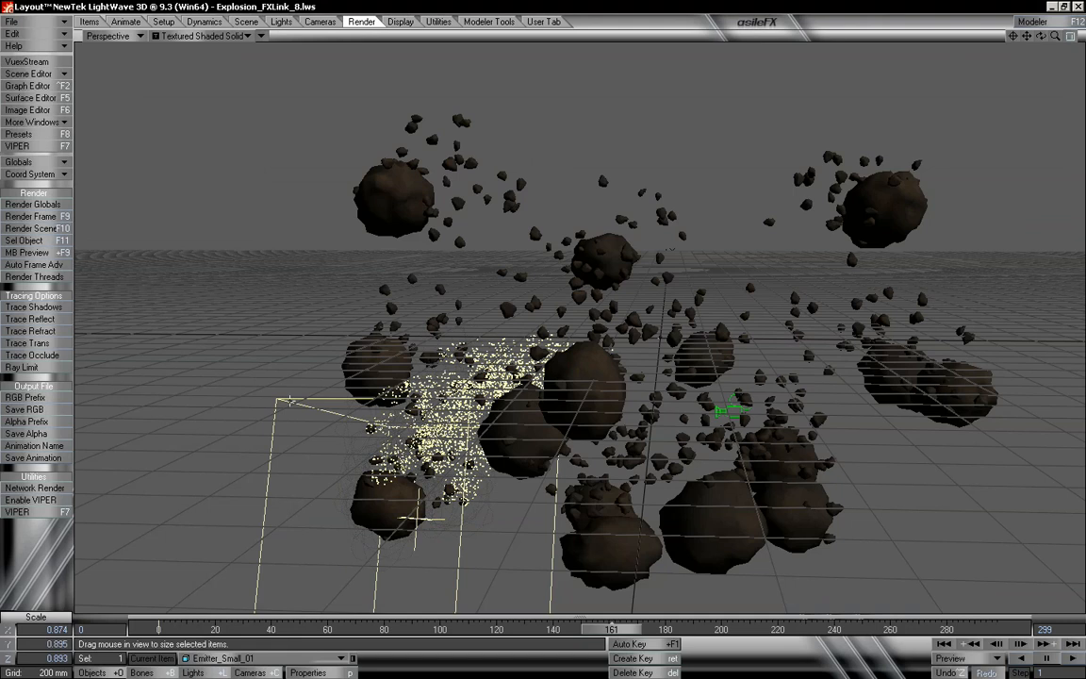
key(ctrl+c)
click(696, 334)
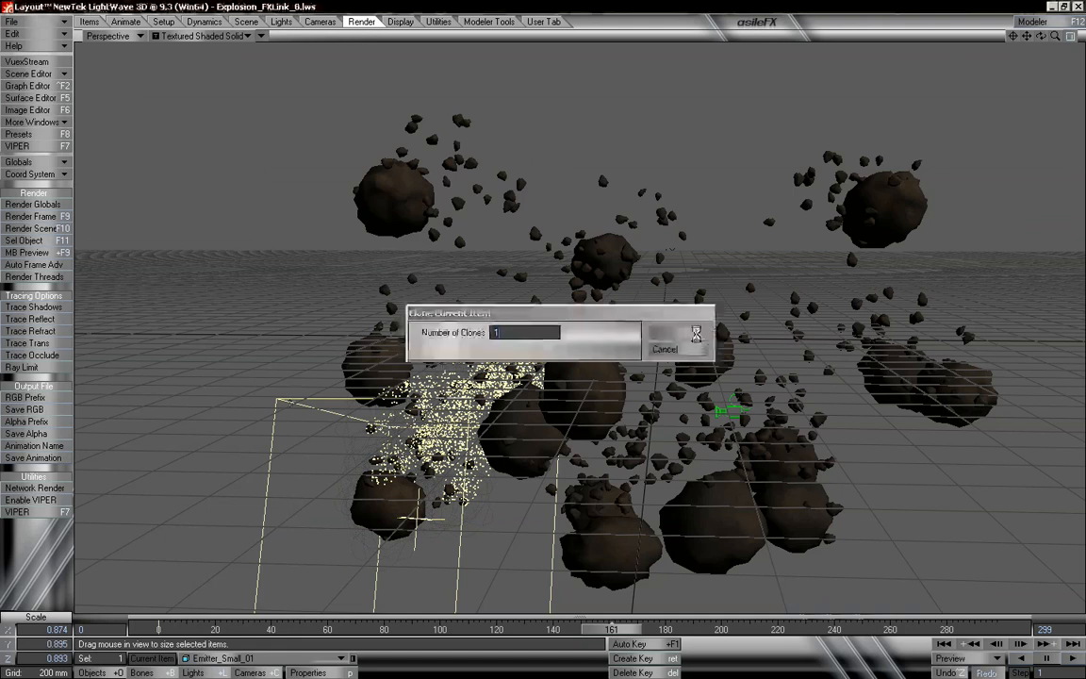
Parent the cloned emitter Emitter_Small_01 (2) to Rock_LowPoly:Layer1 (3) and close its motion options
key(m)
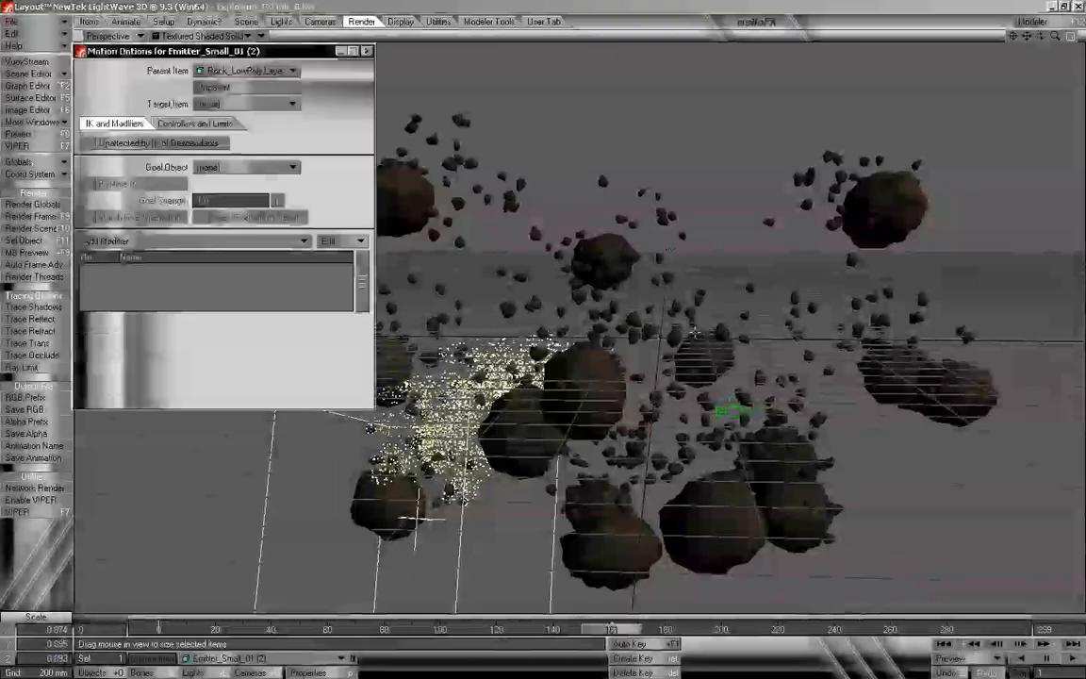
click(249, 70)
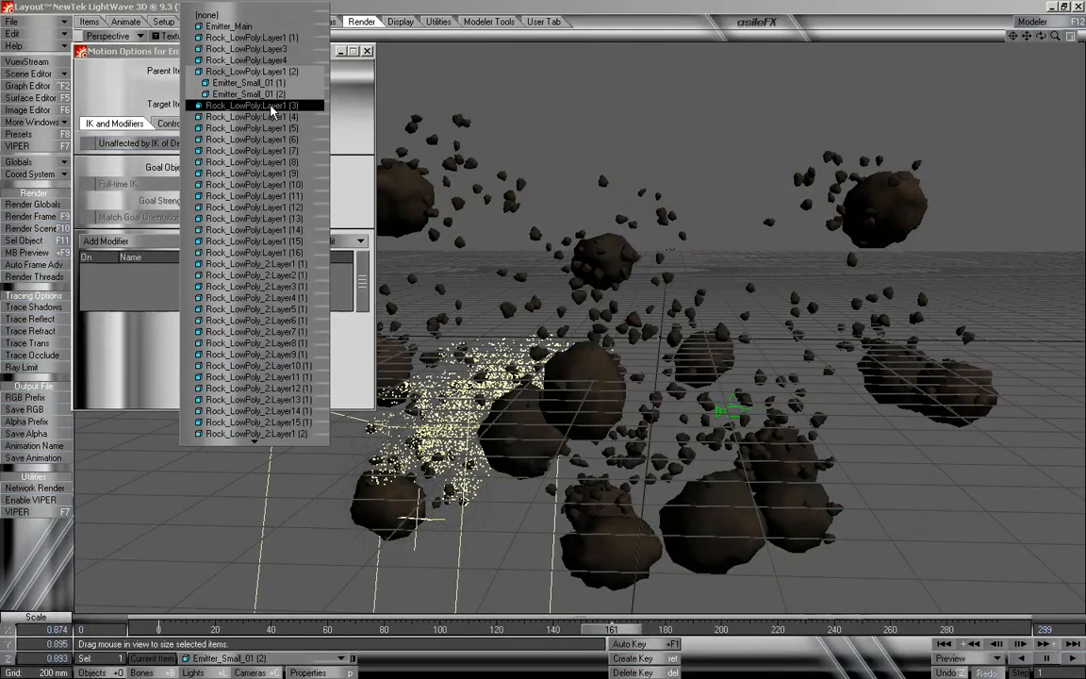
click(291, 108)
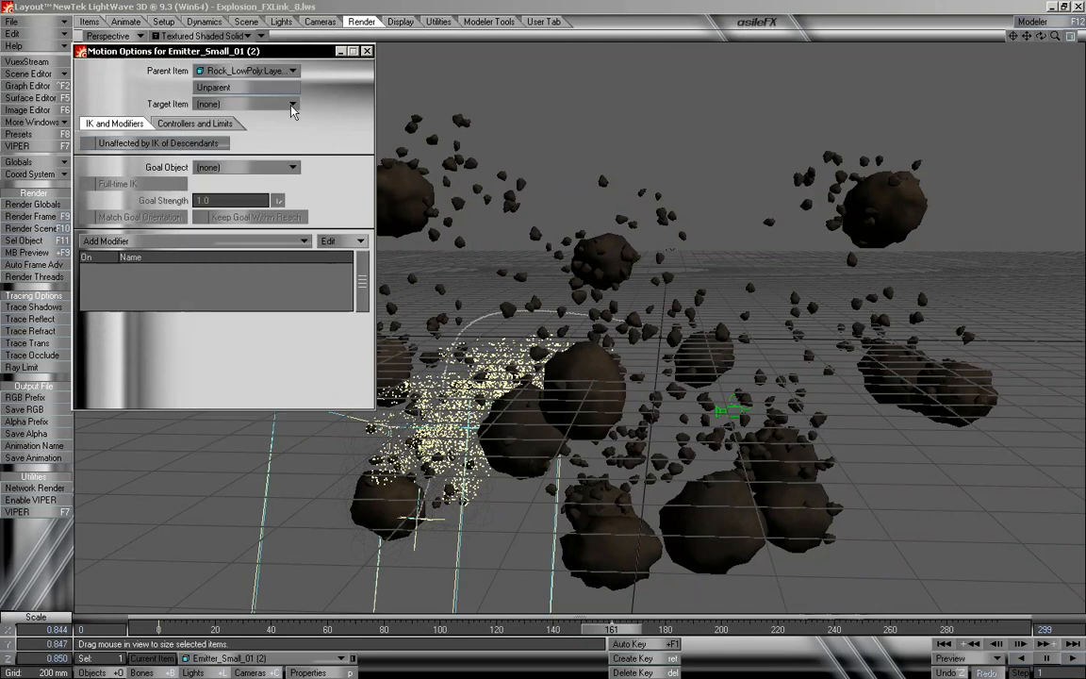
click(367, 52)
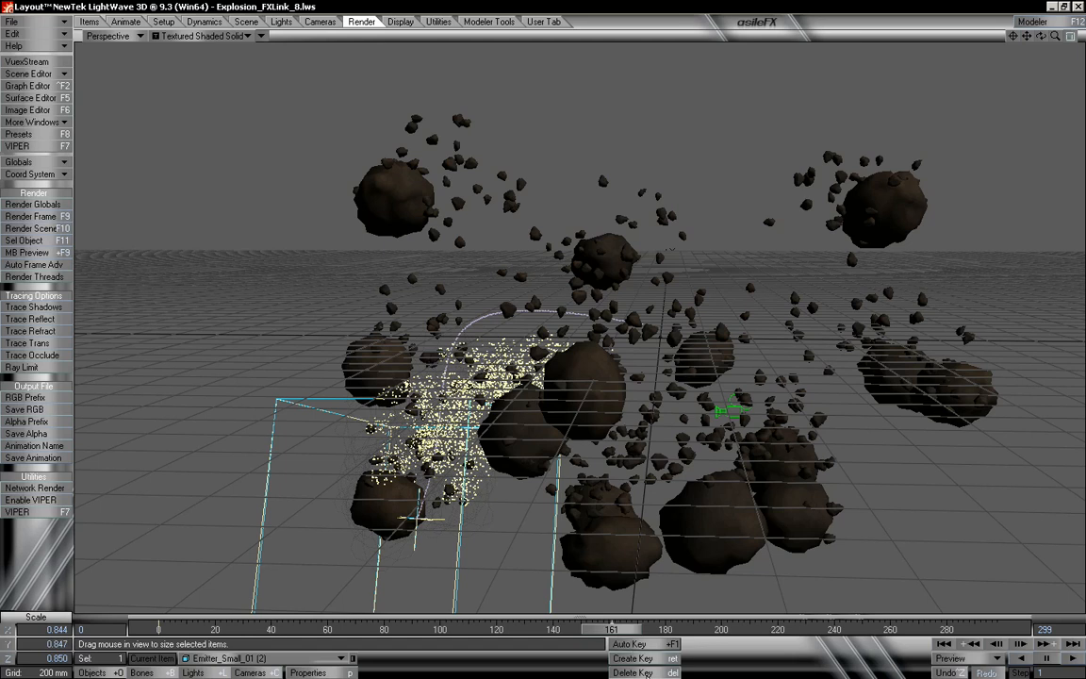
Delete the motion key of Emitter_Small_01 (2) and scrub the animation to frame 214 to check its particles
click(648, 673)
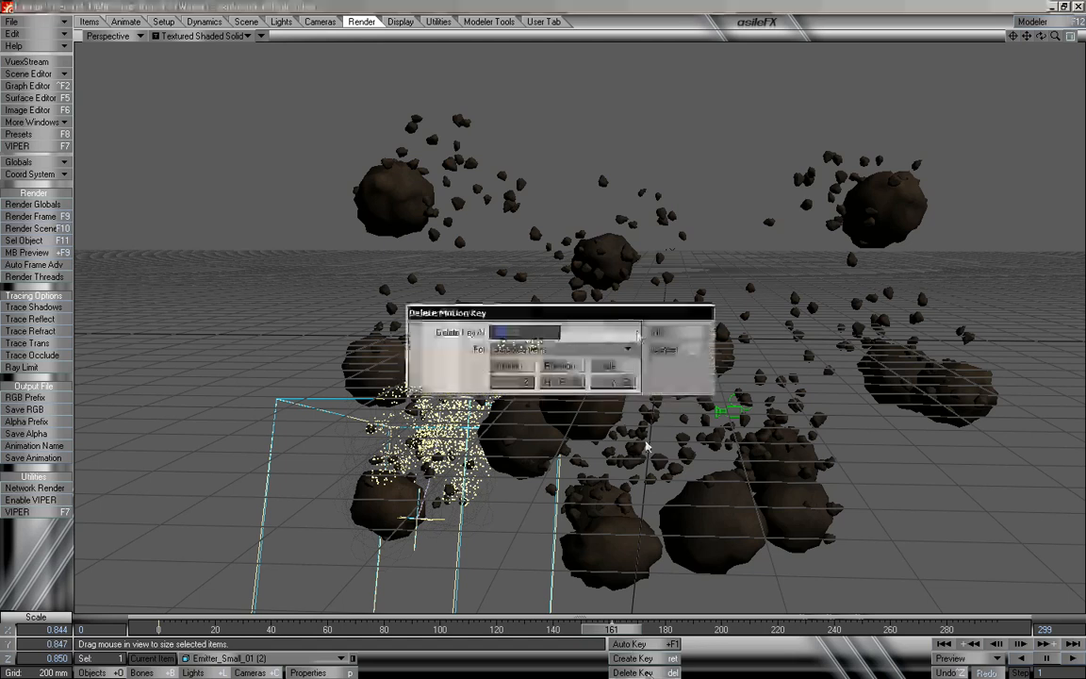
click(660, 339)
drag(619, 633, 482, 629)
drag(401, 629, 624, 629)
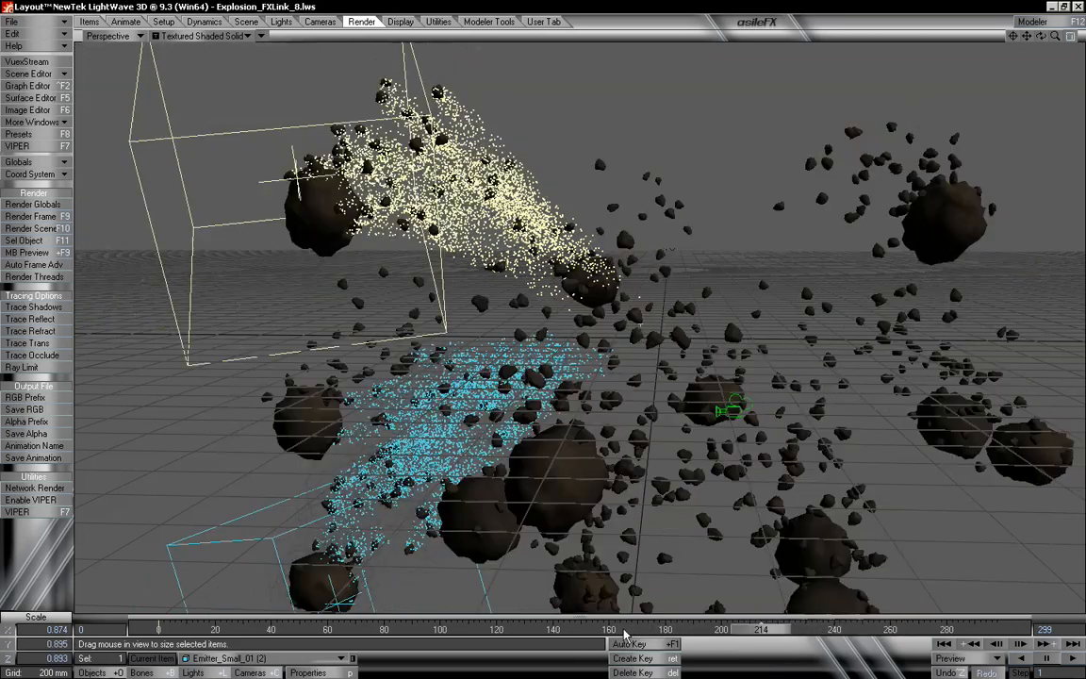
Review the HyperVoxels settings of Emitter_Small_01 (1) and Emitter_Small_01 (2), then close the effect windows
key(ctrl+F6)
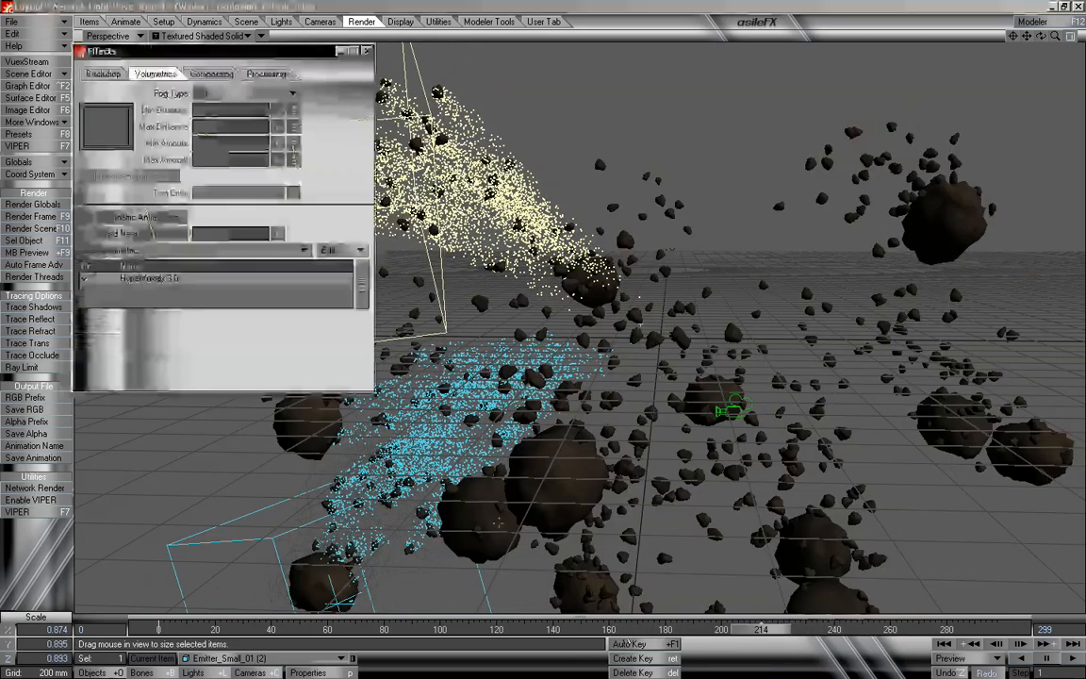
double_click(143, 280)
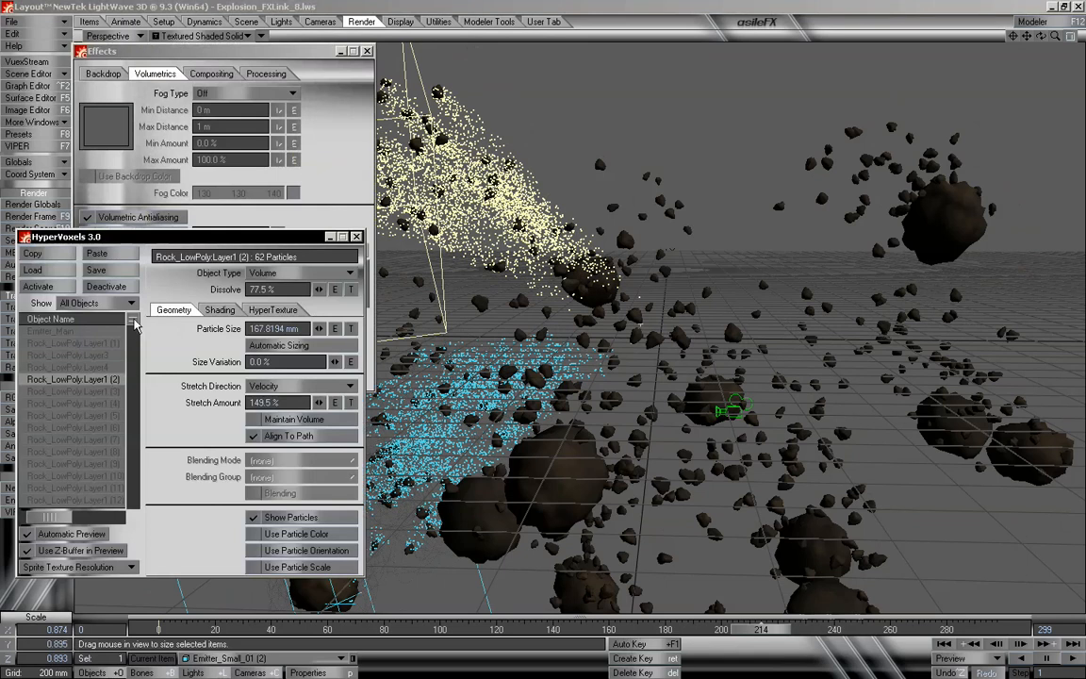
drag(135, 321, 143, 513)
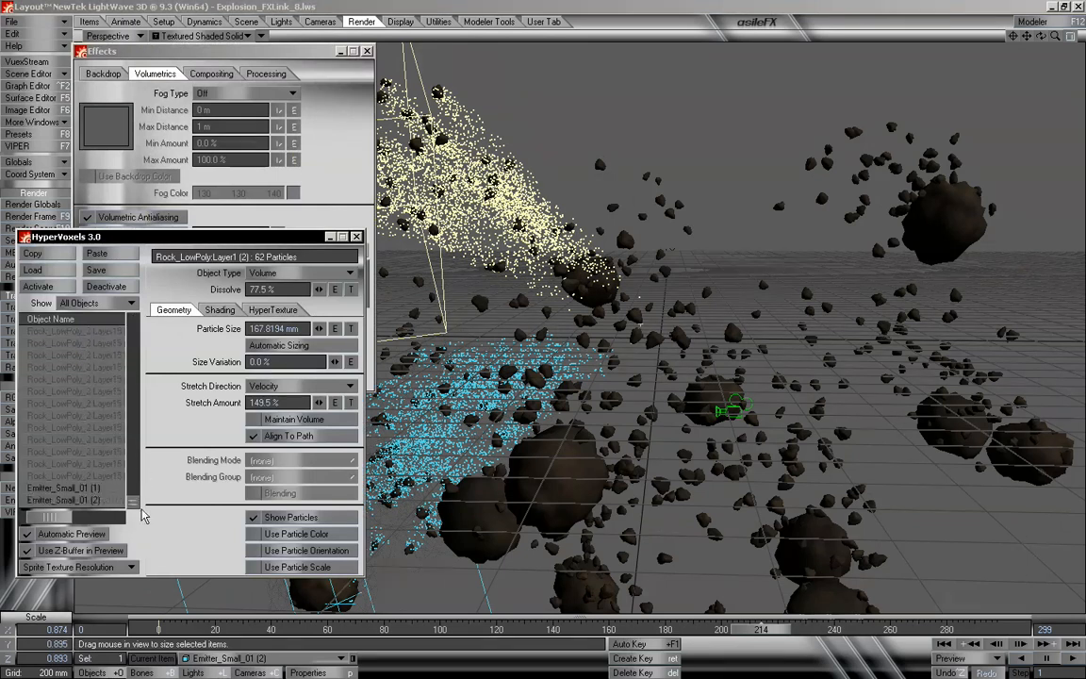
click(72, 490)
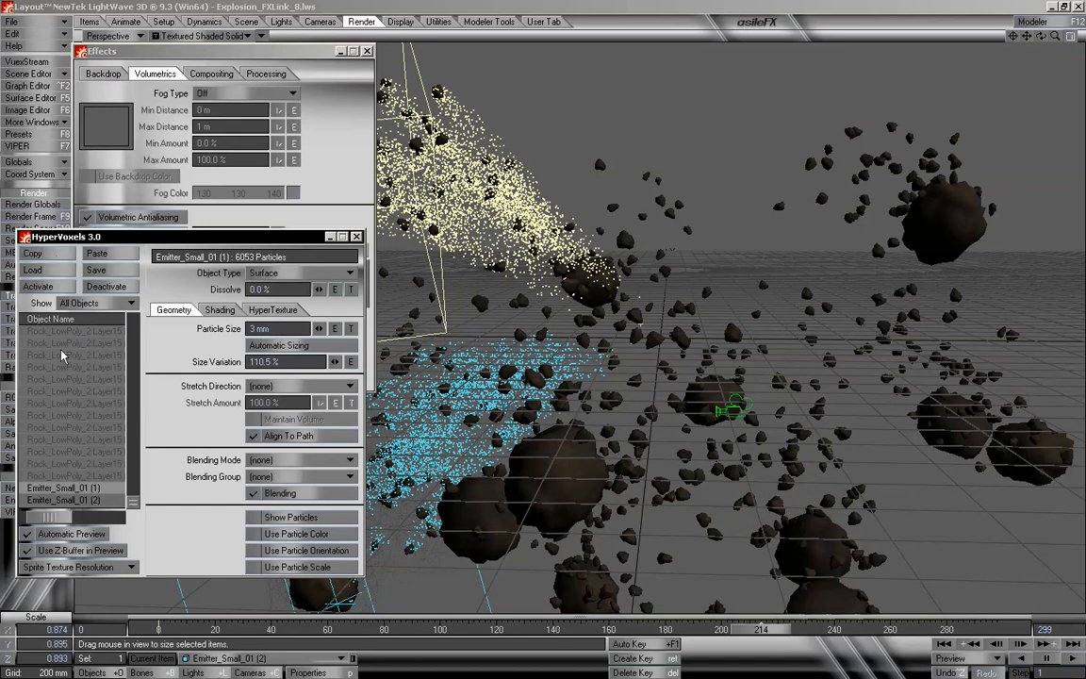
click(69, 501)
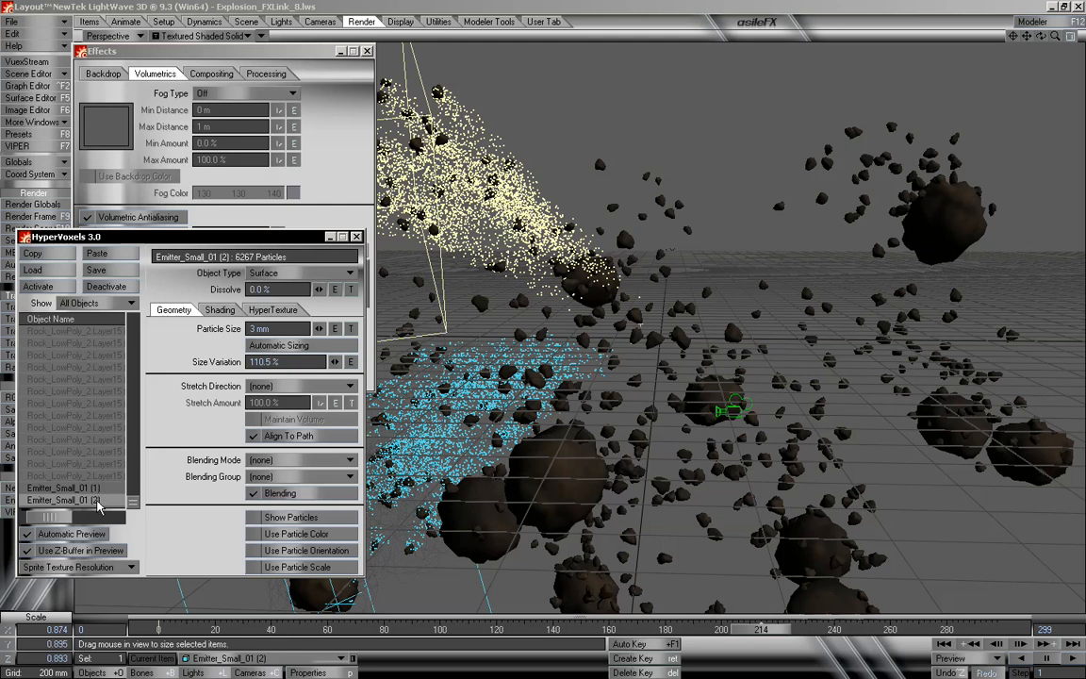
click(357, 236)
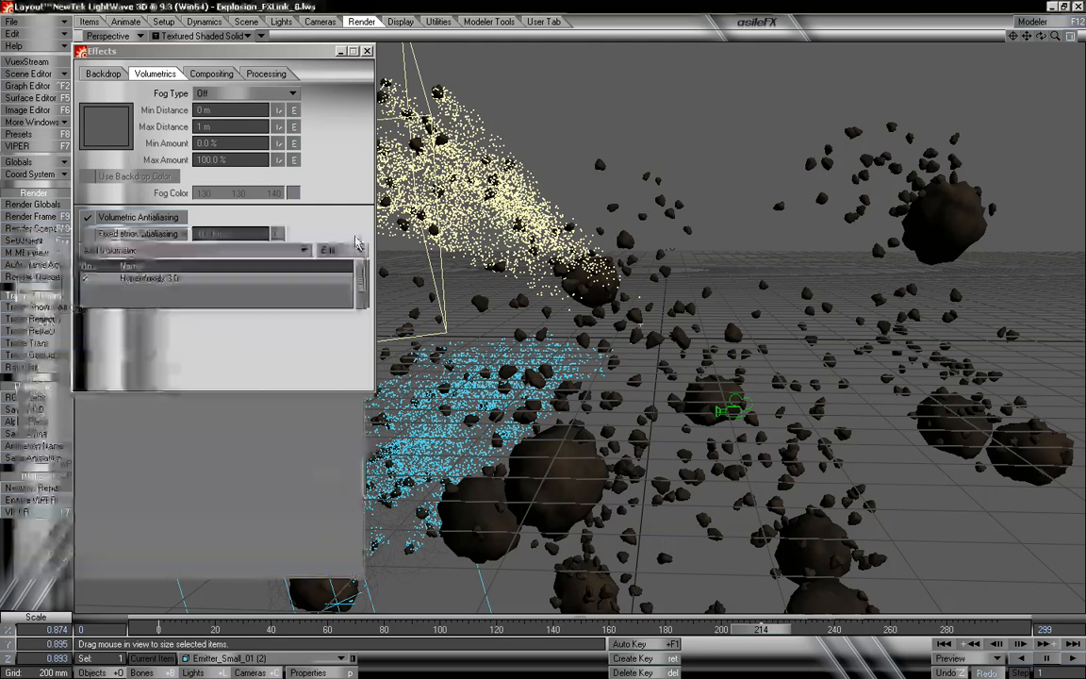
click(367, 51)
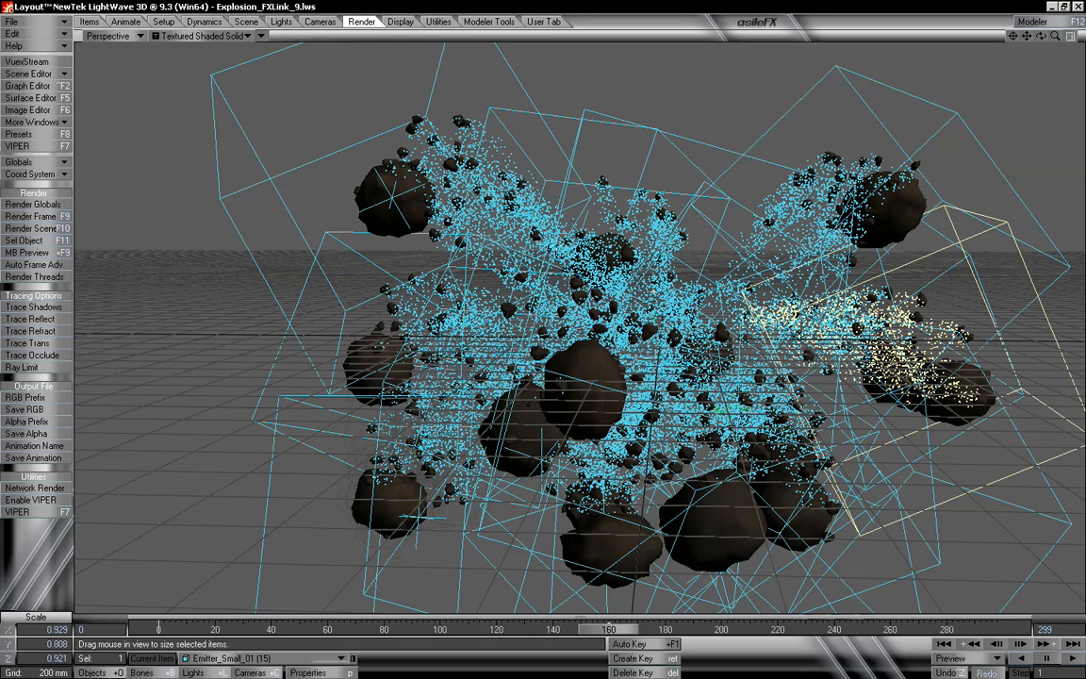
Open the HyperVoxels settings and activate Rock_LowPoly:Layer1 (3) through (7)
key(ctrl+F6)
double_click(149, 280)
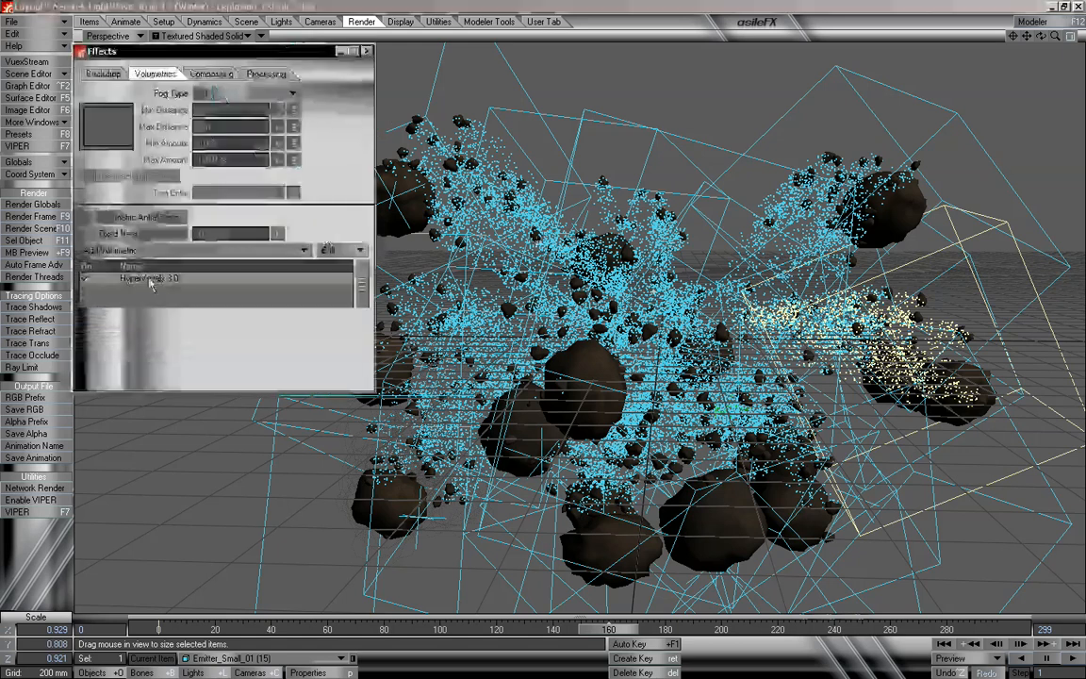
scroll(123, 439, up, 5)
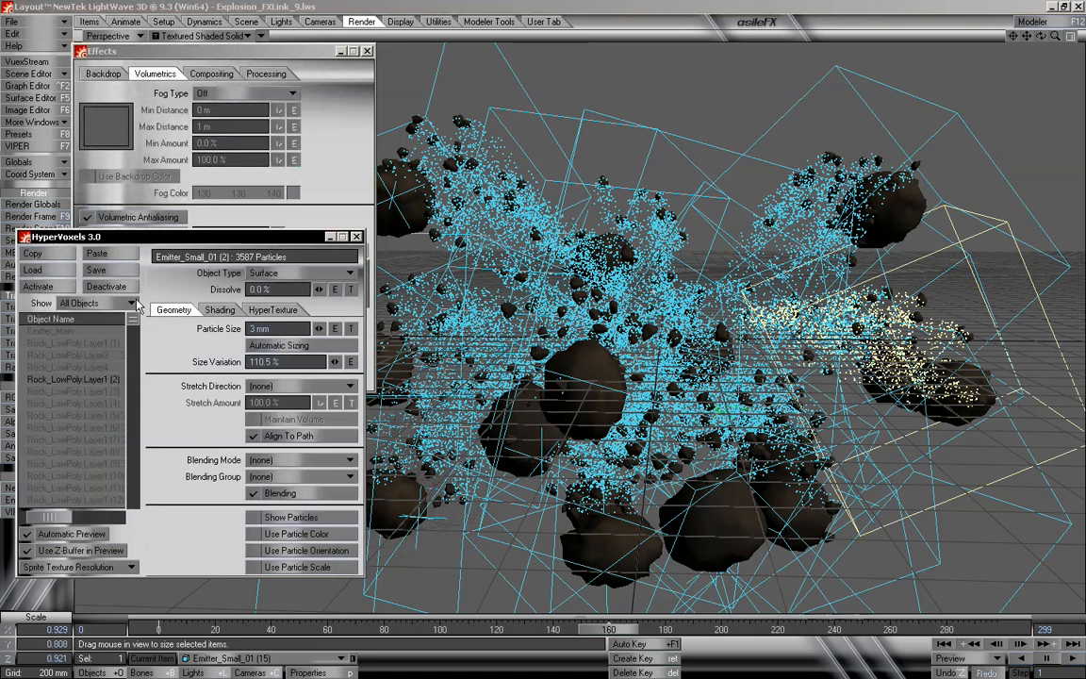
click(98, 381)
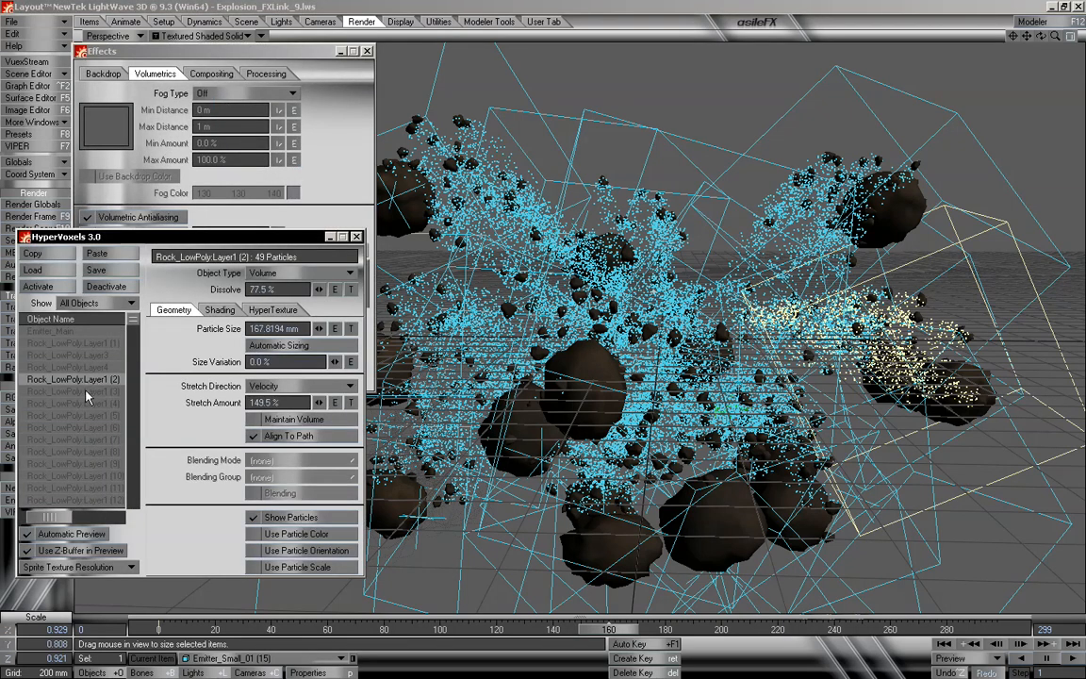
click(92, 396)
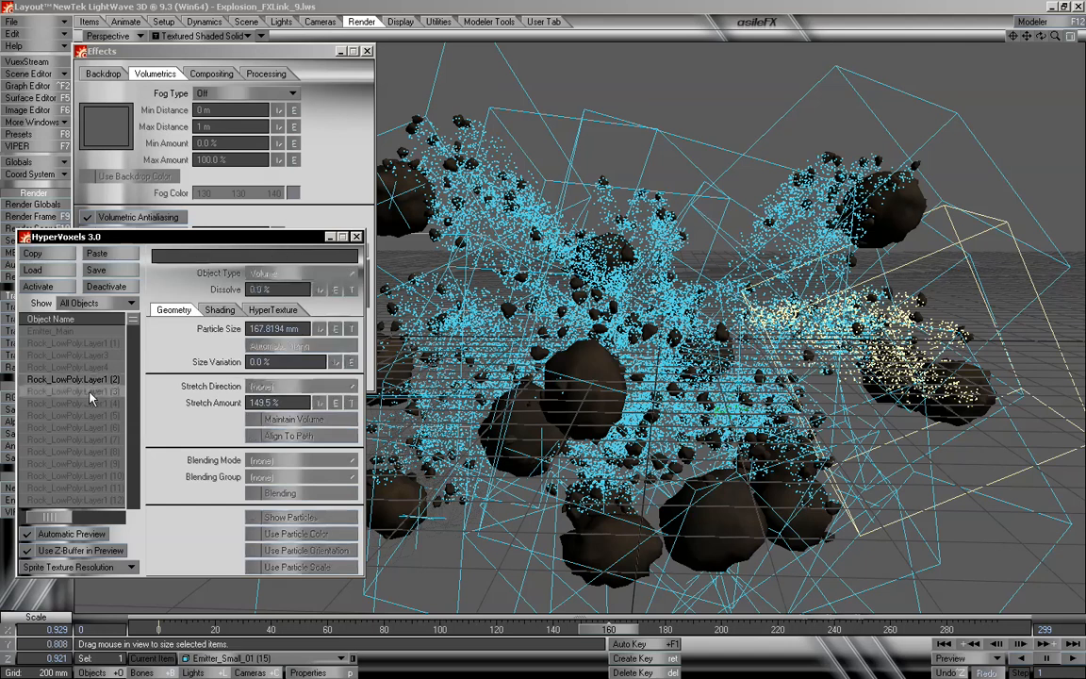
double_click(91, 397)
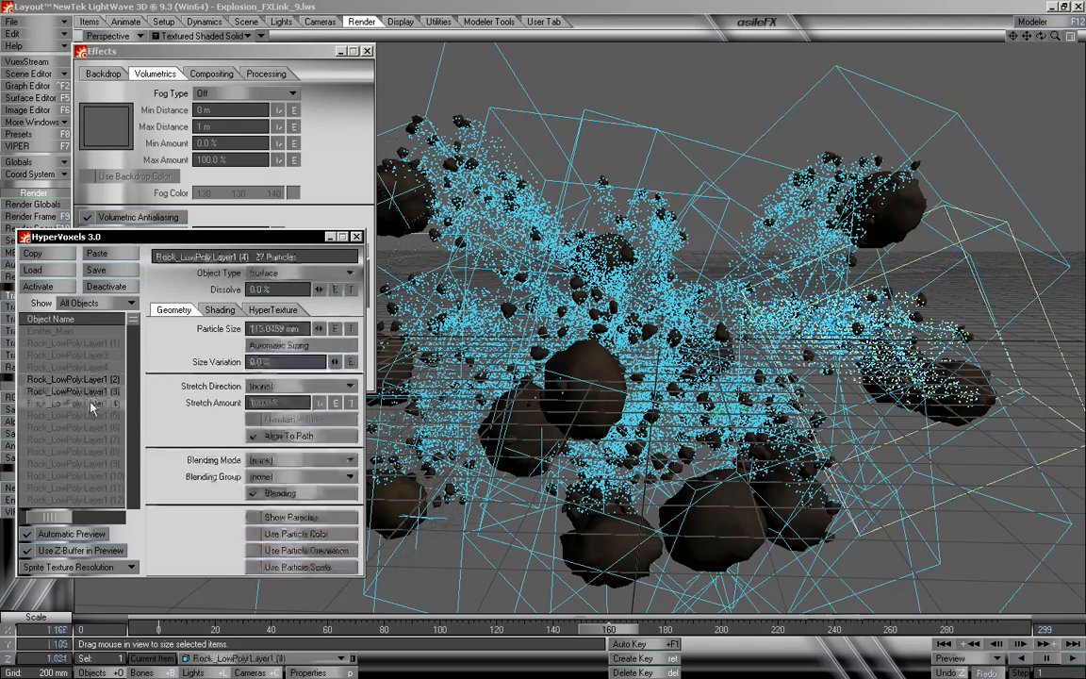
double_click(91, 415)
double_click(95, 427)
double_click(96, 439)
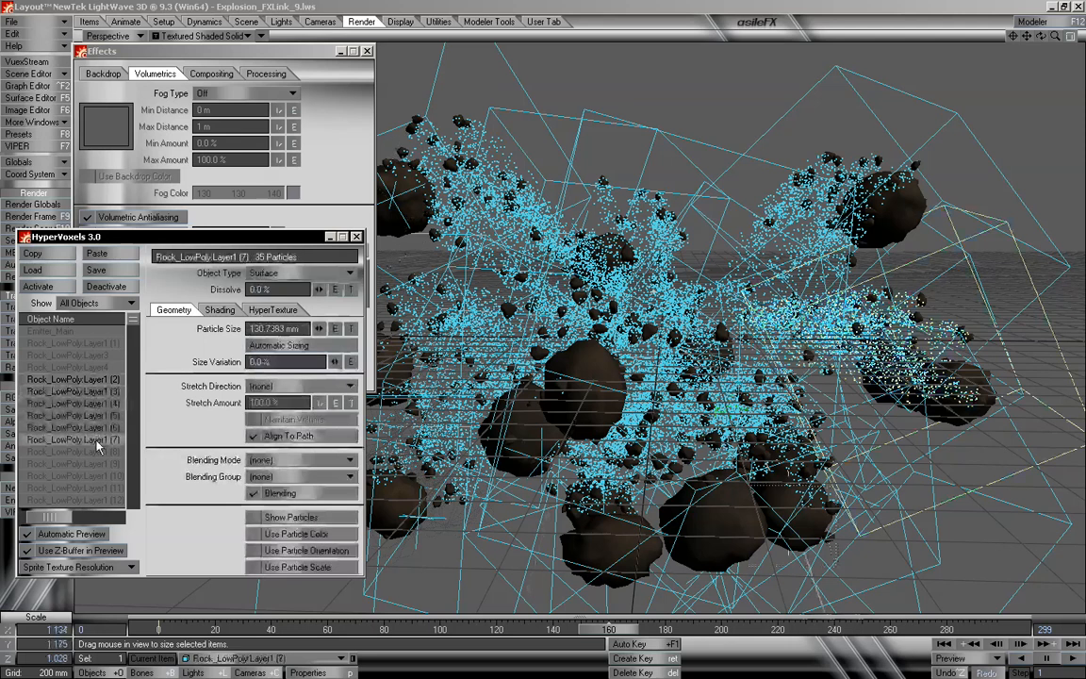
Activate HyperVoxels for Rock_LowPoly:Layer1 (8) through (16)
scroll(96, 441, down, 1)
double_click(98, 418)
double_click(99, 428)
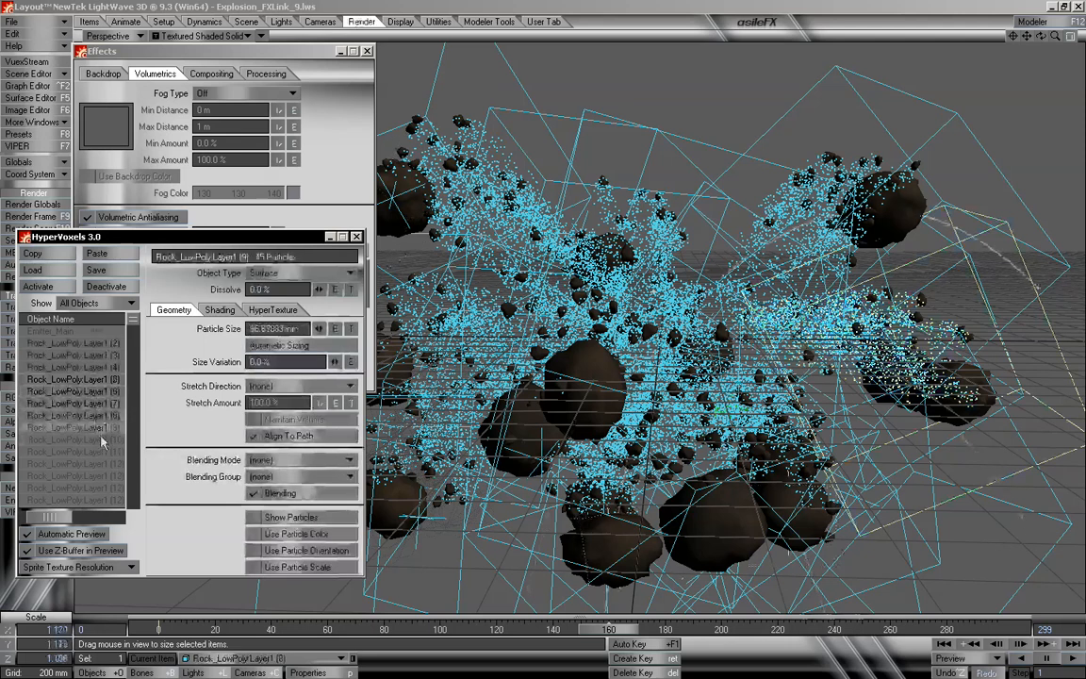
double_click(101, 440)
double_click(104, 452)
double_click(106, 464)
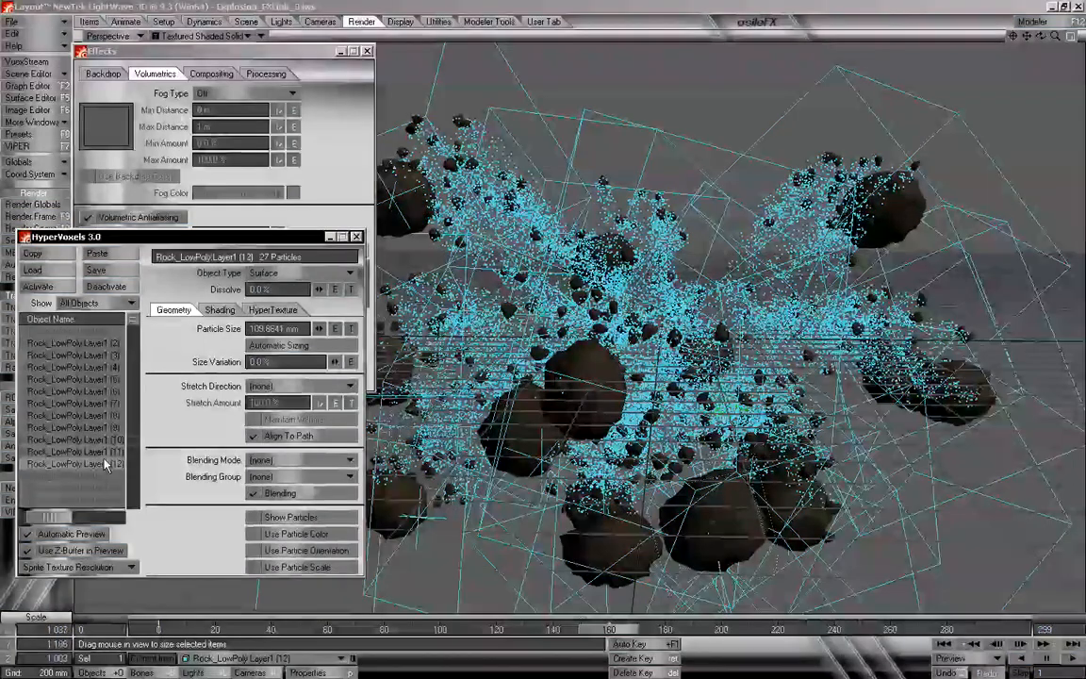
scroll(106, 463, down, 1)
double_click(103, 441)
double_click(104, 453)
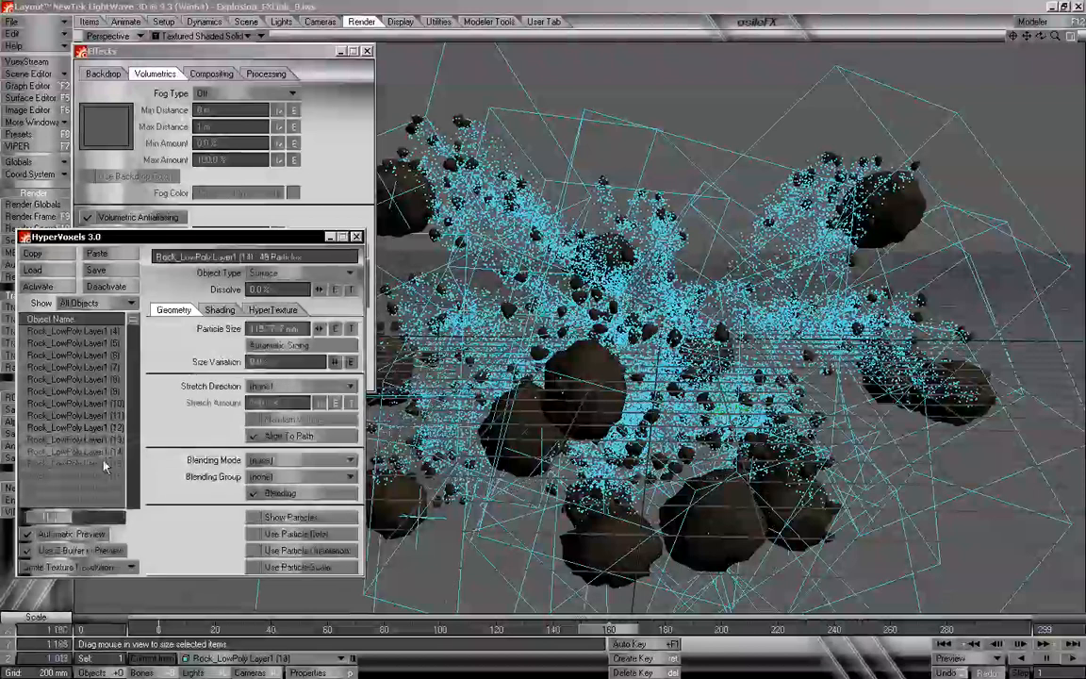
double_click(105, 464)
double_click(107, 476)
Copy the HyperVoxels settings of Rock_LowPoly:Layer1 (2) and paste them onto Rock_LowPoly:Layer1 (16)
scroll(95, 448, up, 1)
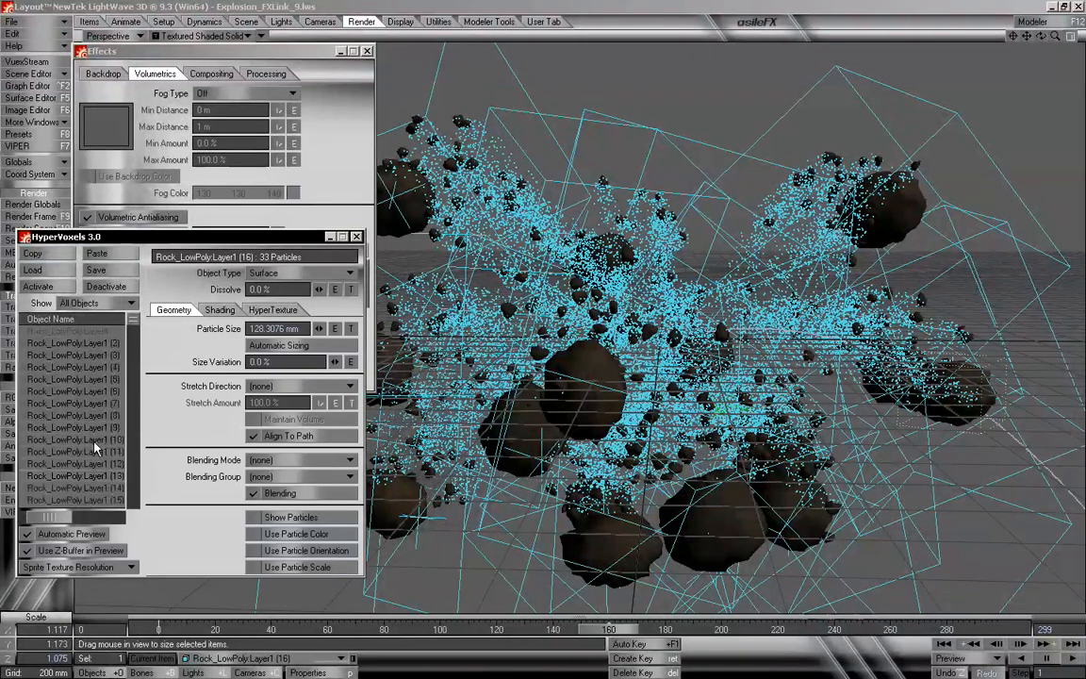
scroll(103, 379, up, 1)
click(99, 344)
click(106, 379)
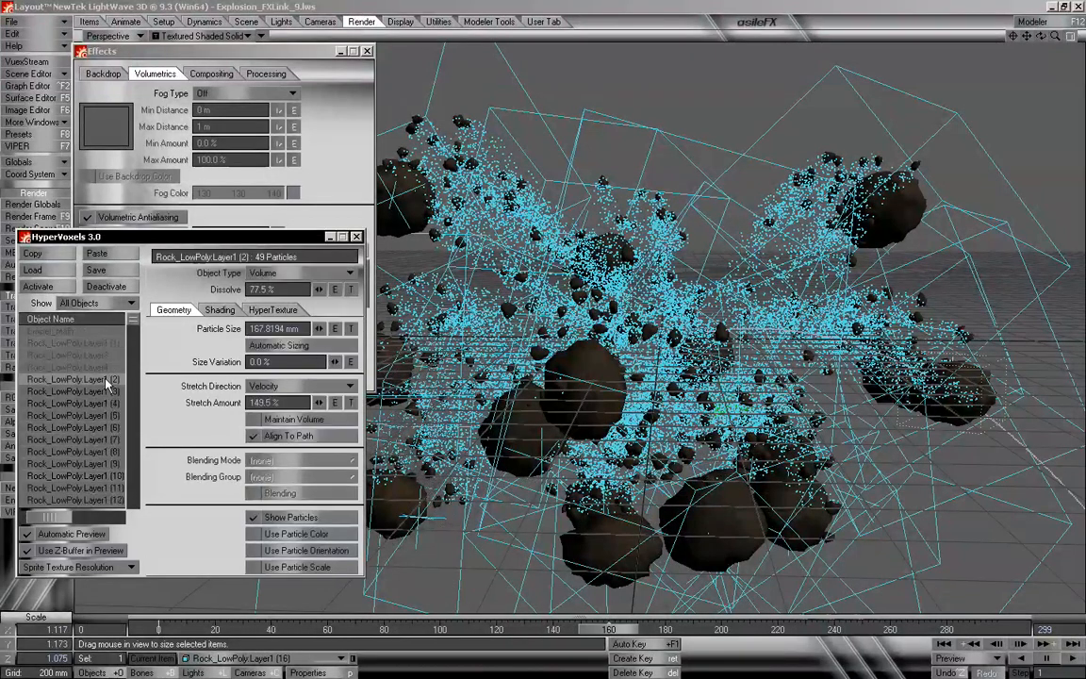
click(79, 392)
scroll(85, 401, down, 3)
click(100, 441)
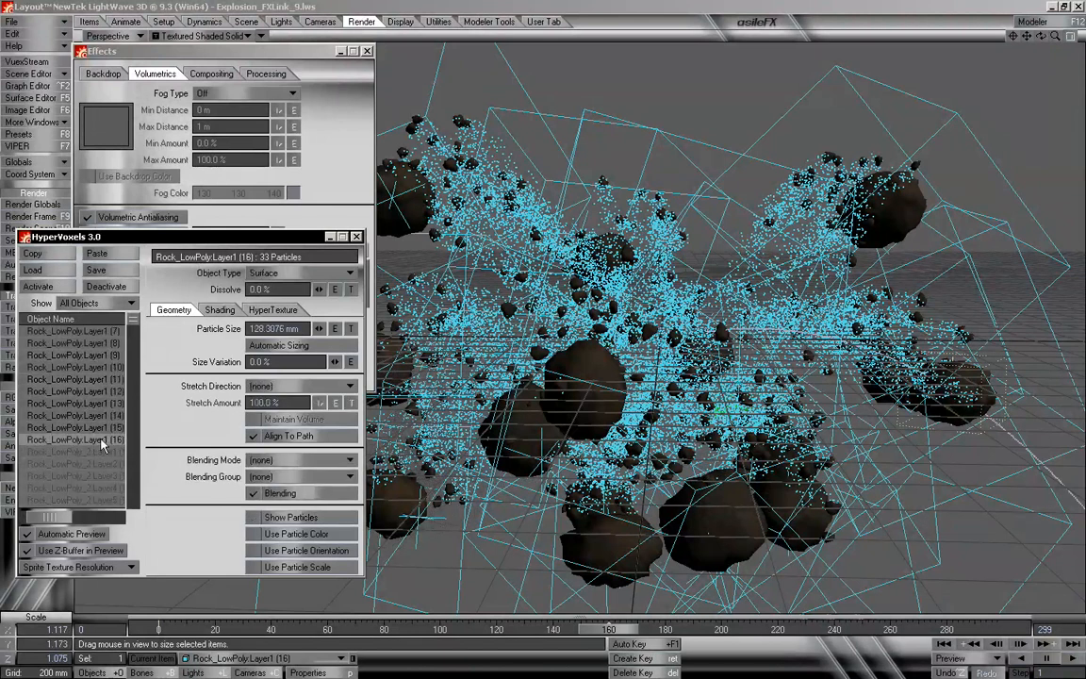
scroll(102, 447, up, 2)
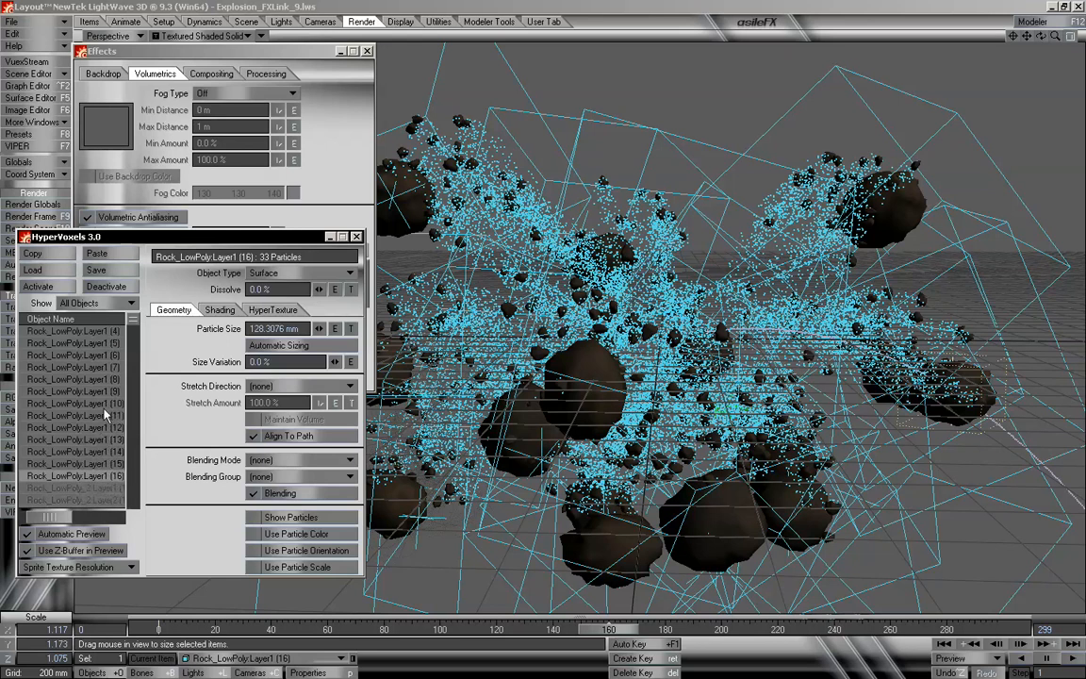
click(96, 253)
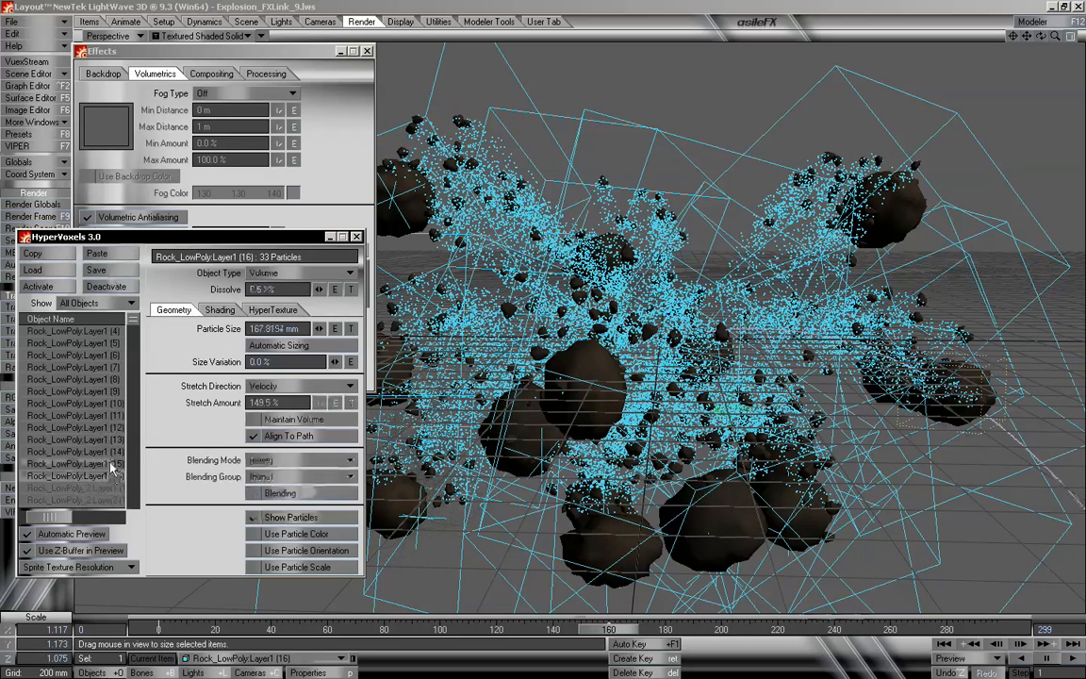
Paste the copied HyperVoxels settings onto Rock_LowPoly:Layer1 (15) down to (10)
click(111, 463)
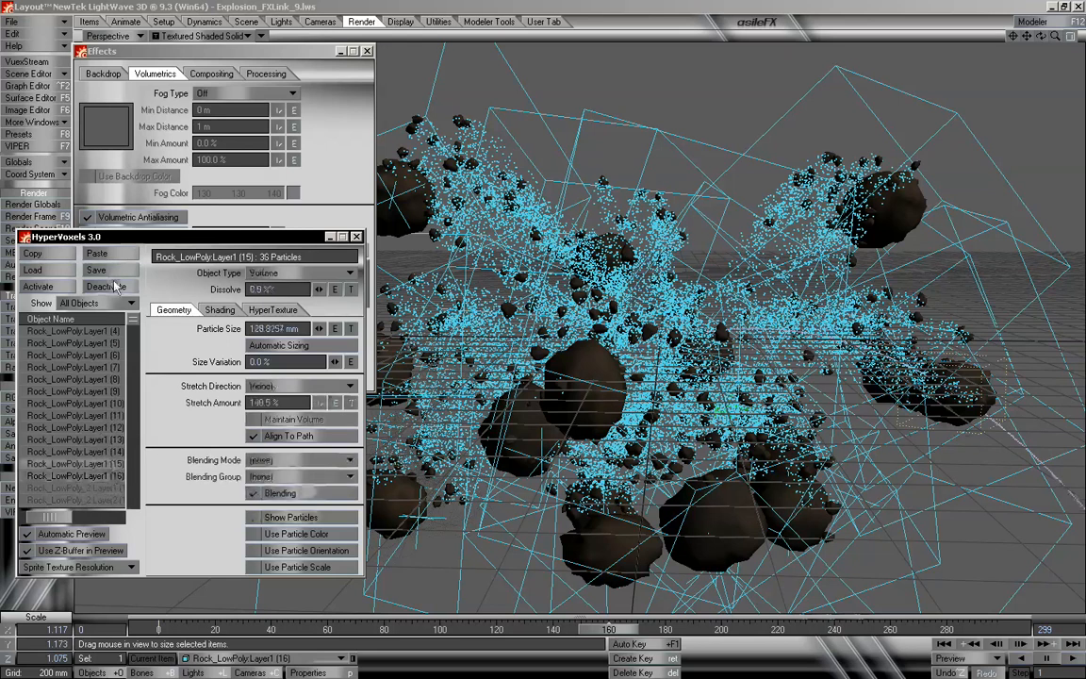
click(98, 450)
click(96, 440)
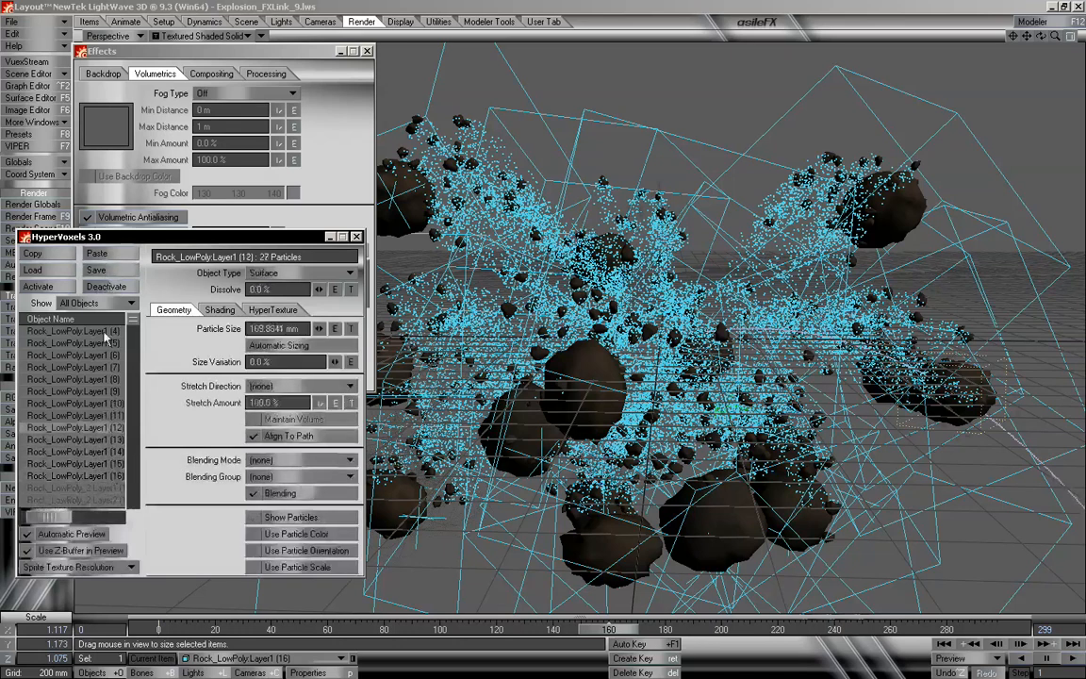
click(102, 428)
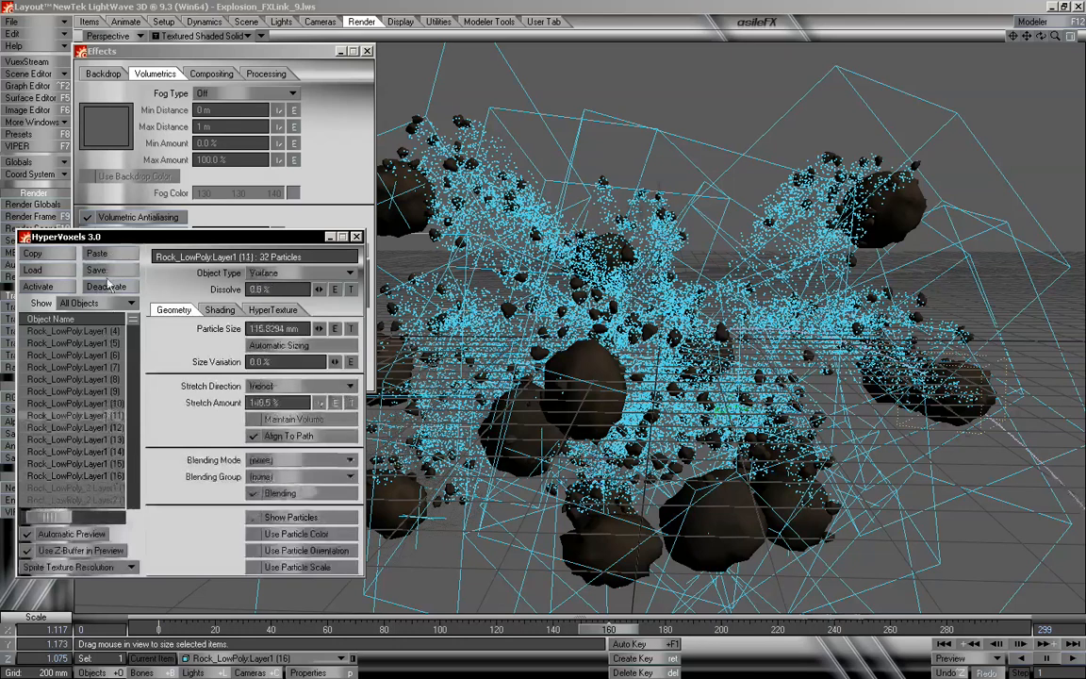
click(100, 415)
click(99, 403)
Paste the copied HyperVoxels settings onto Rock_LowPoly:Layer1 (9) down to (3) and close the effect windows
click(95, 390)
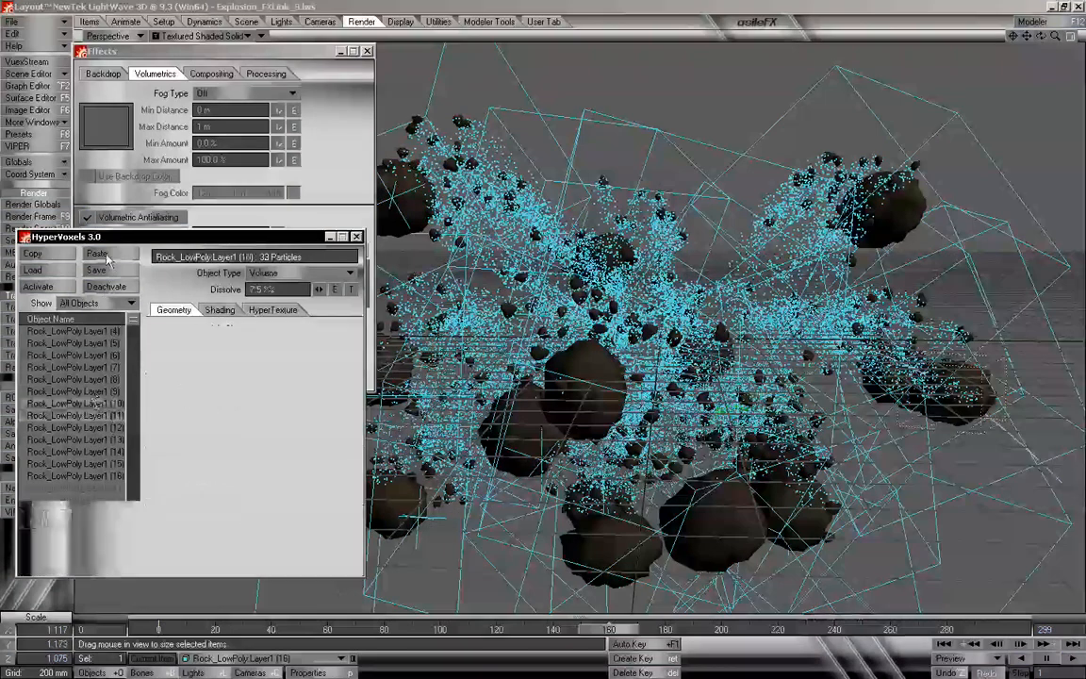
click(102, 378)
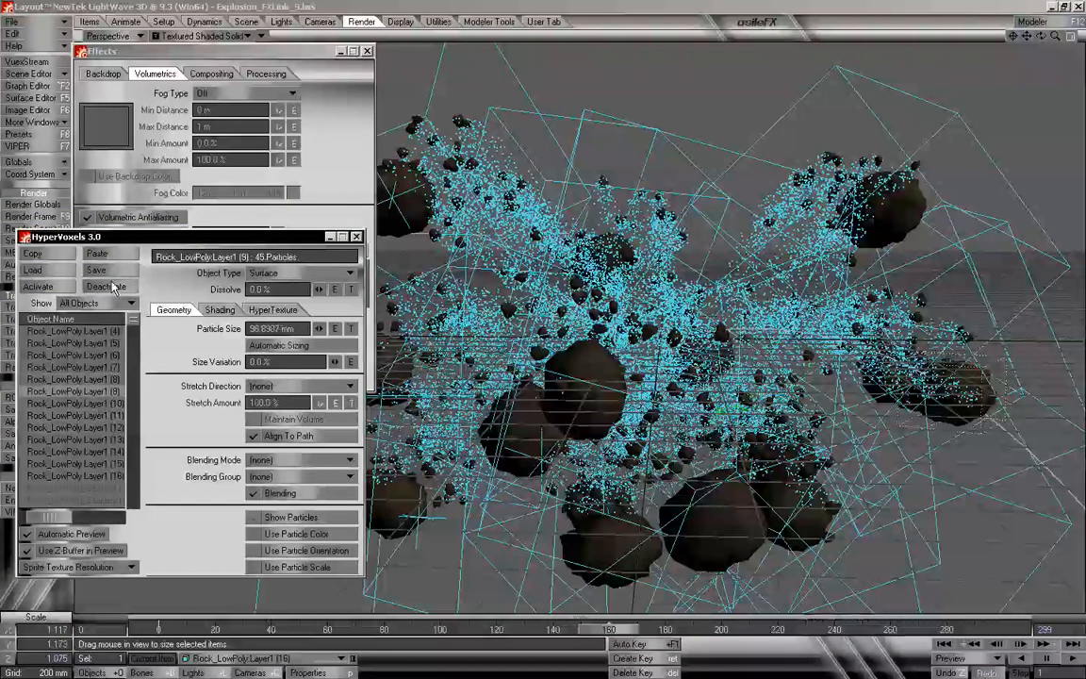
click(108, 390)
click(107, 380)
click(125, 253)
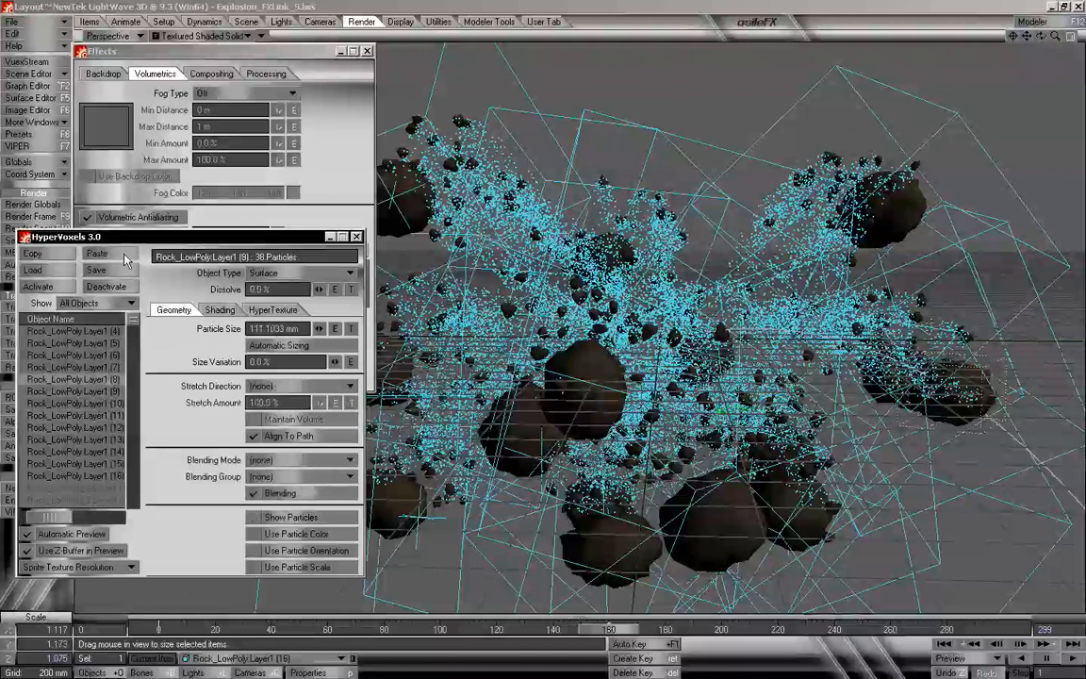
click(109, 367)
click(94, 357)
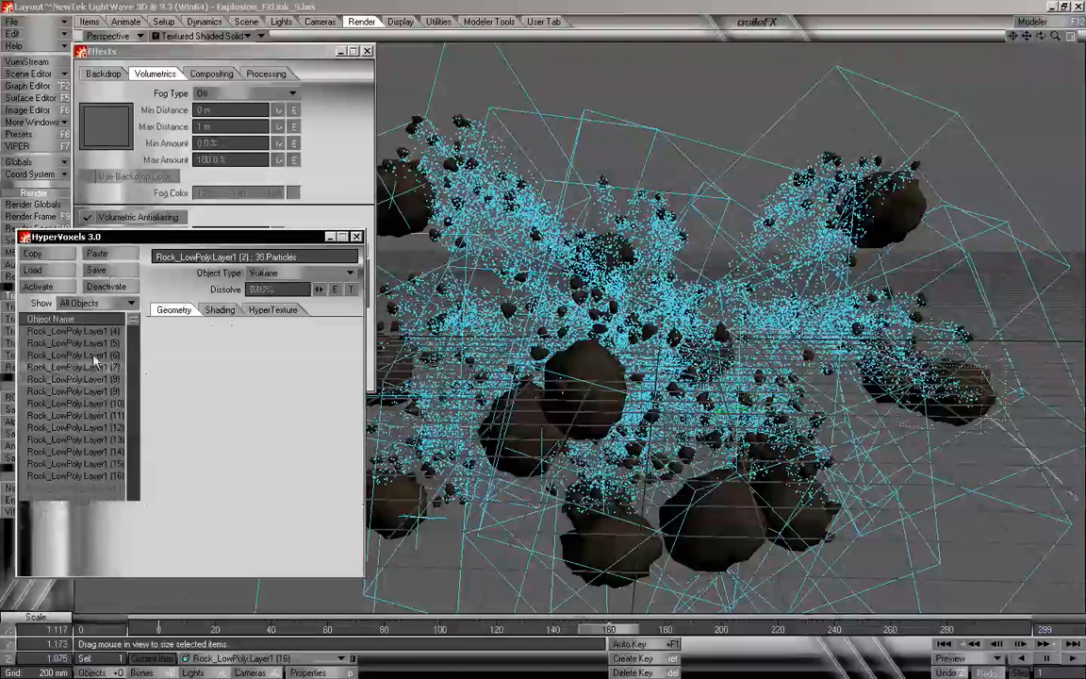
click(107, 255)
scroll(100, 408, up, 3)
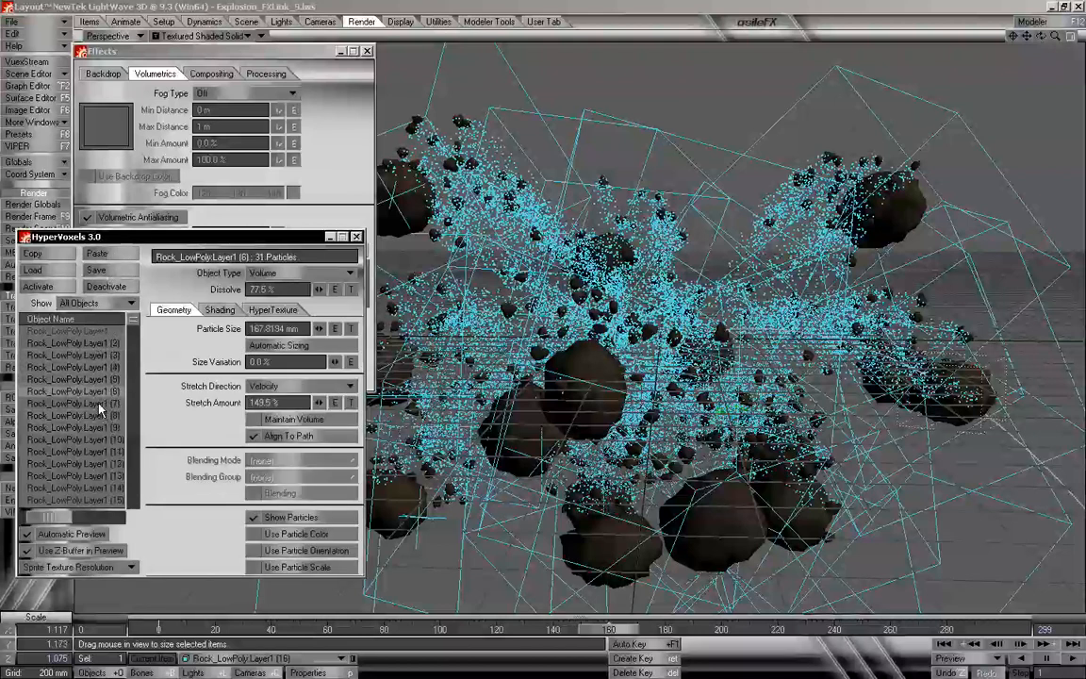
click(102, 379)
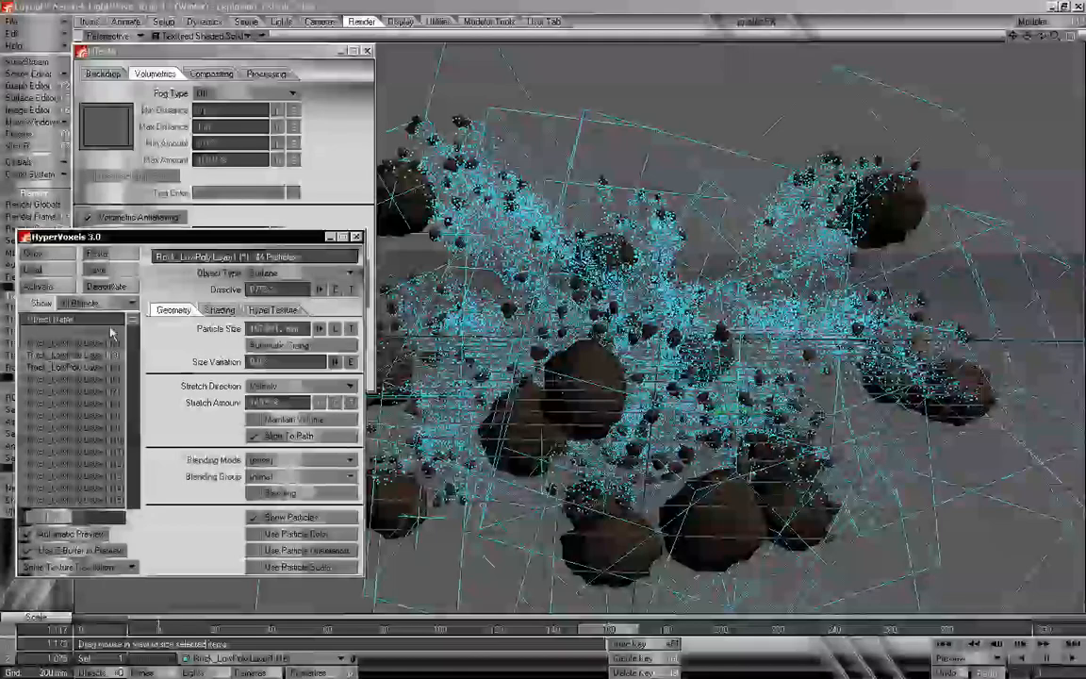
click(356, 238)
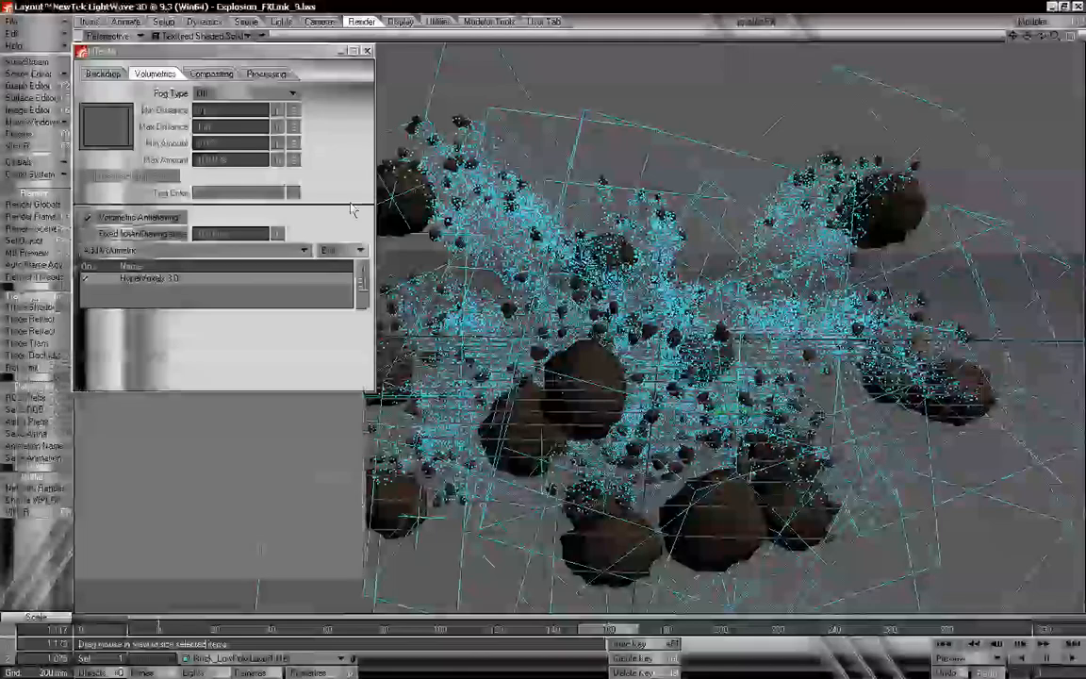
click(366, 51)
Switch the viewport to Camera View and move the camera to about X -845 mm, Y 675 mm, Z -1.774 m, framing the rock cluster
click(111, 36)
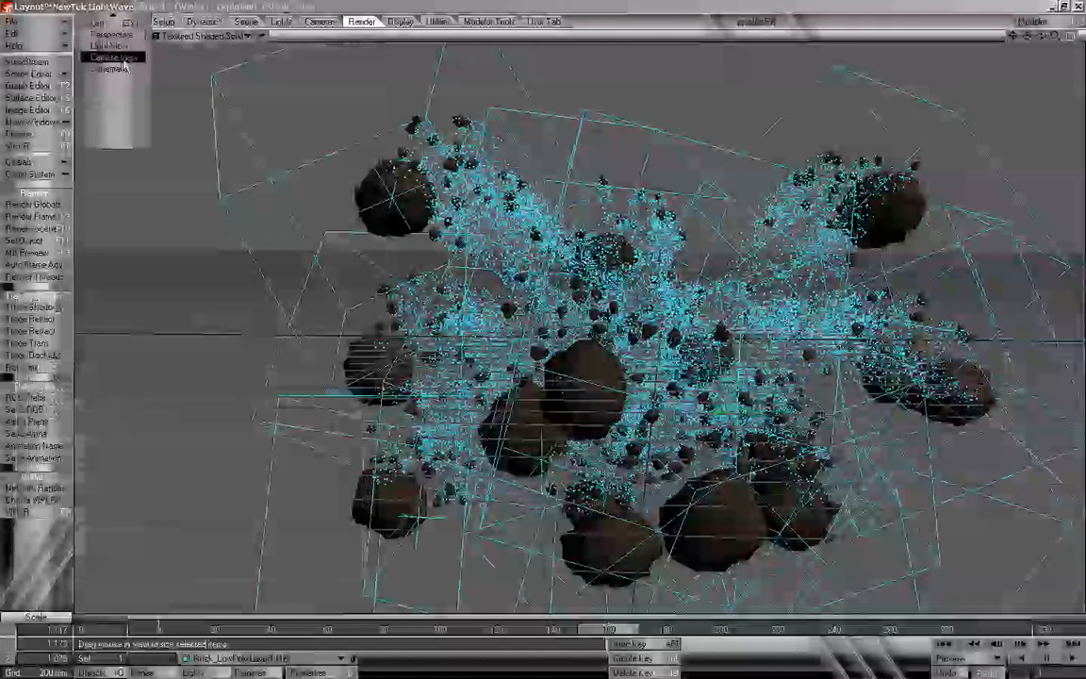
click(123, 56)
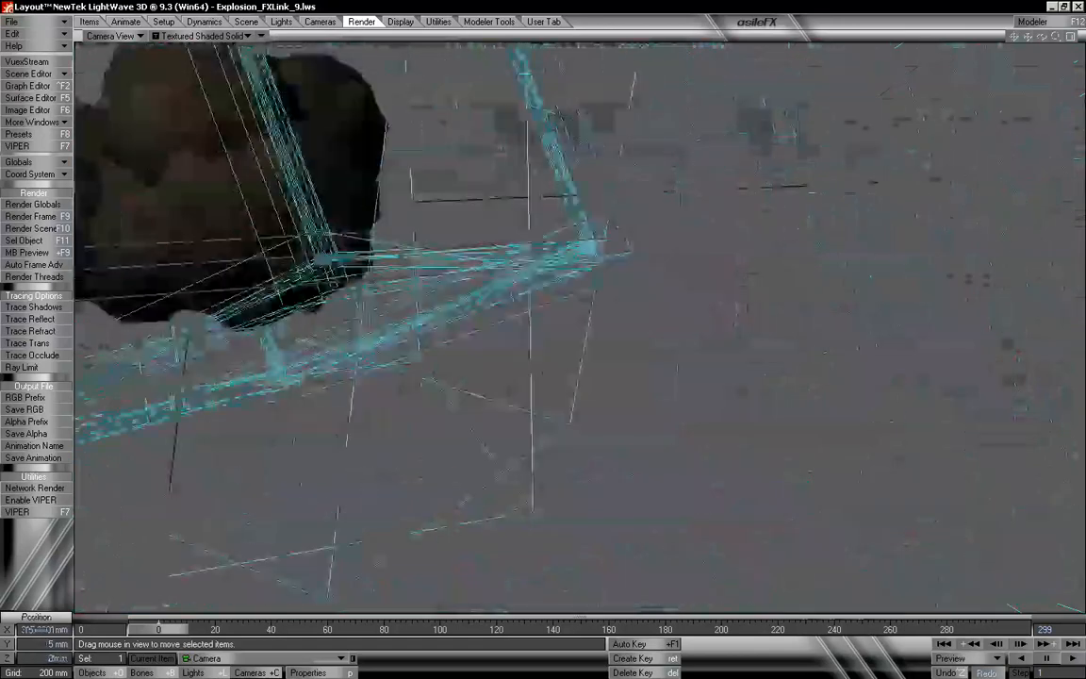
drag(565, 340, 541, 345)
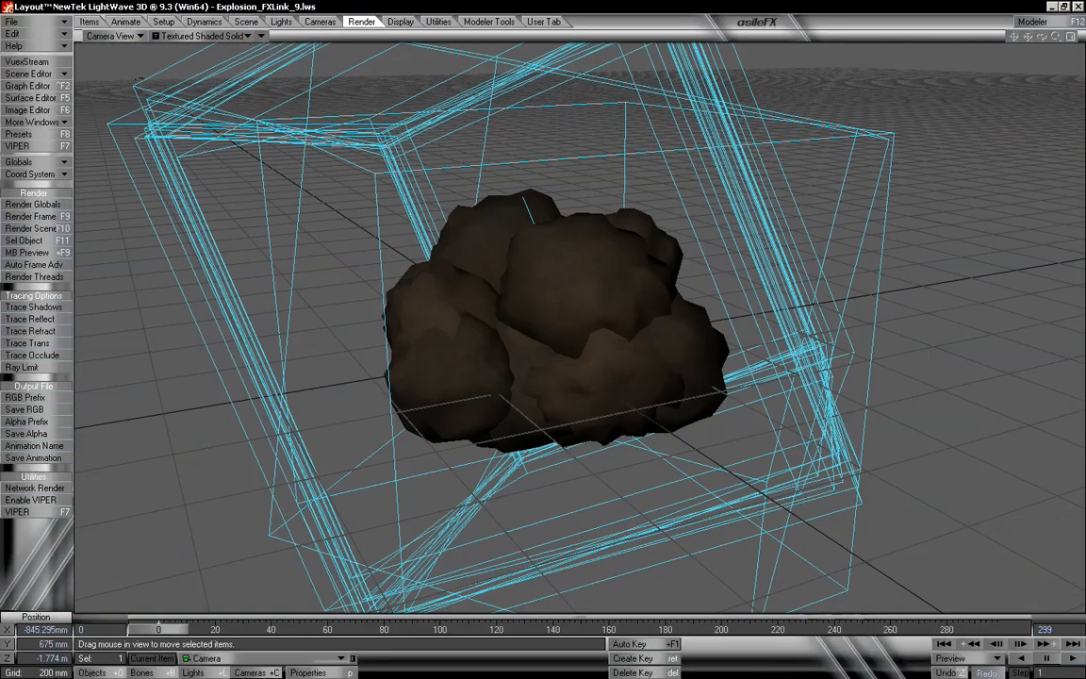
Go to frame 96 and render the current frame to check the dust and debris
drag(158, 629, 429, 628)
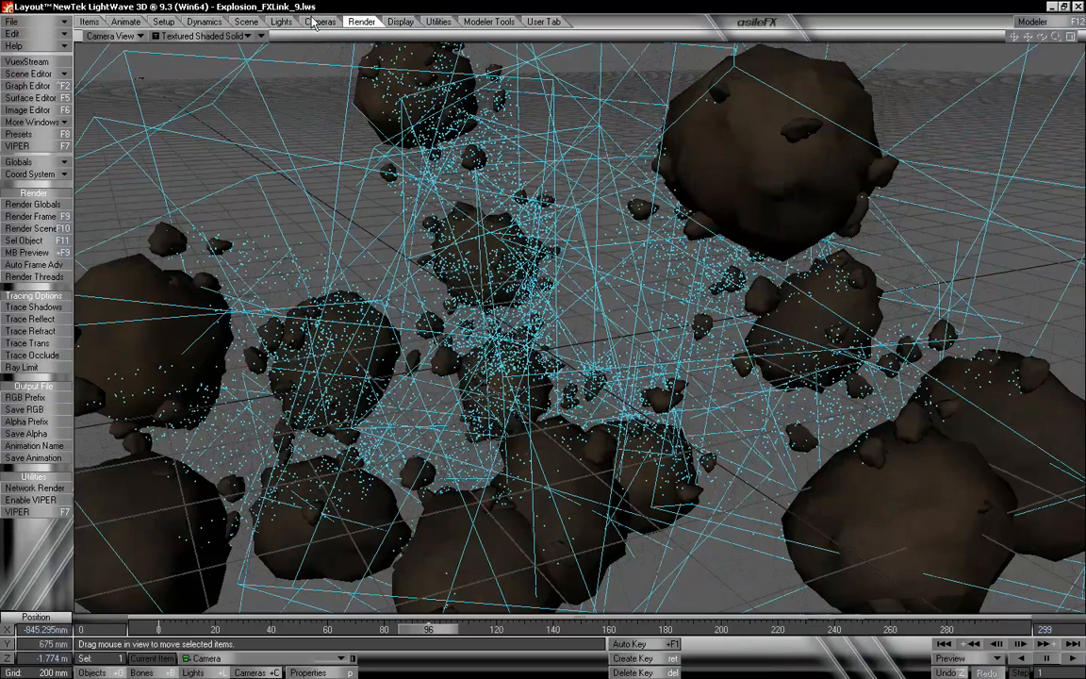
click(55, 217)
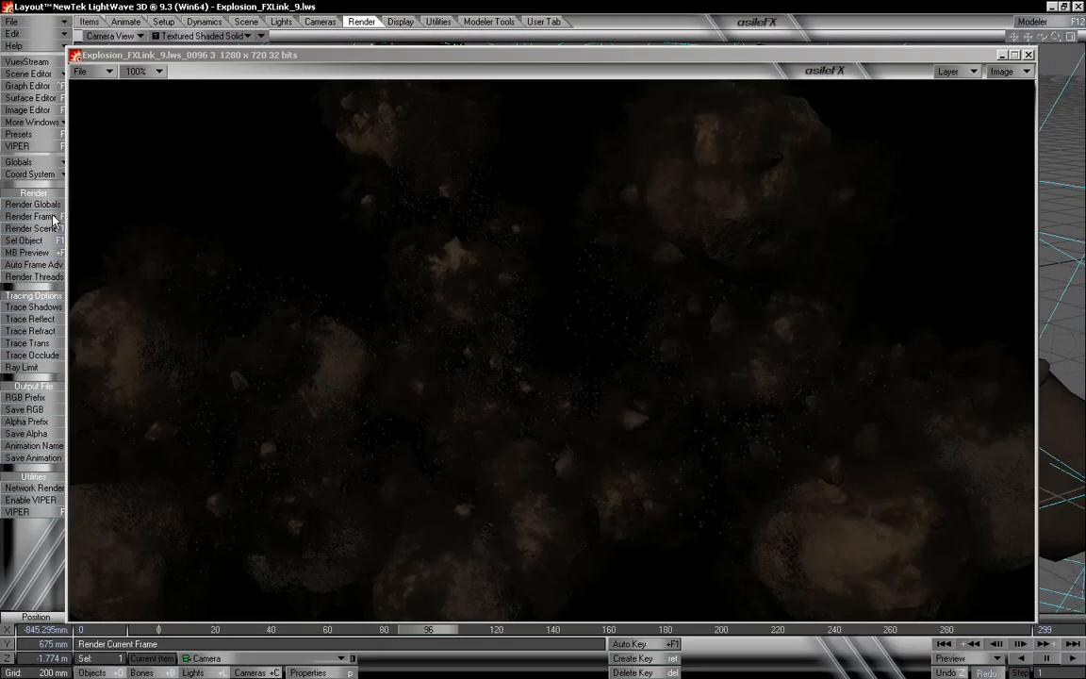
click(452, 141)
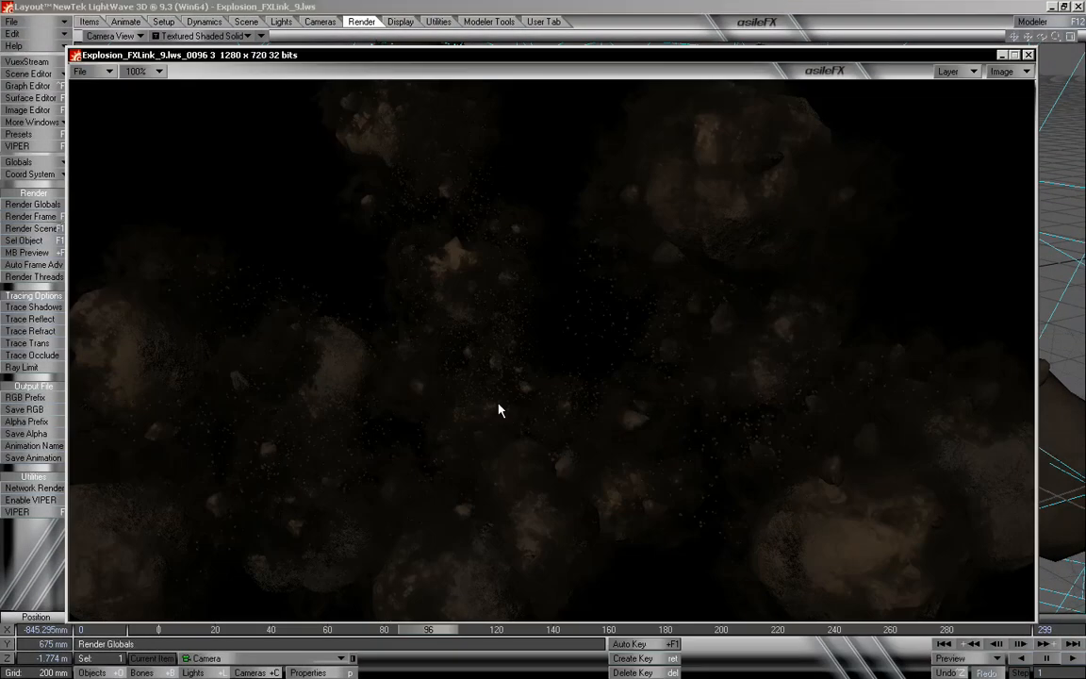